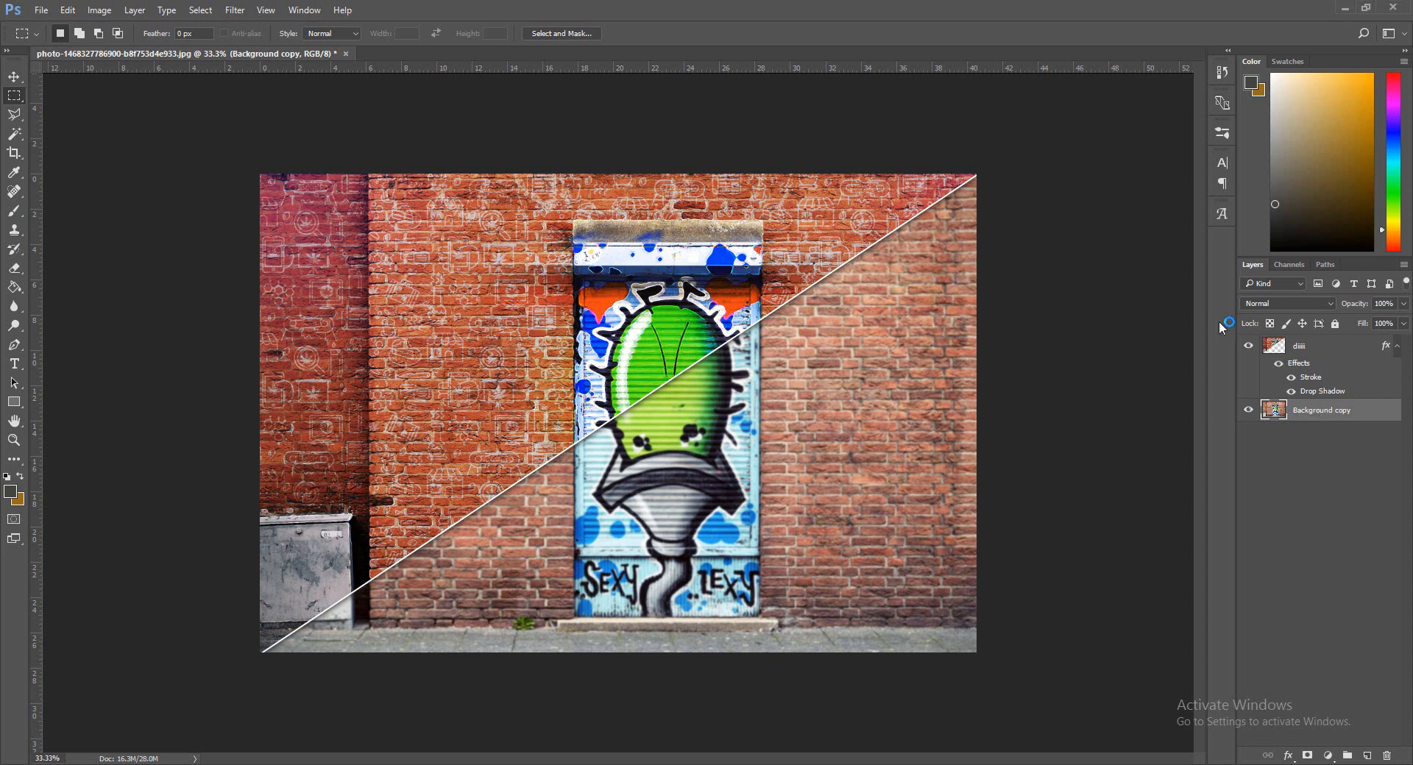
Compare the photo with and without the edited top layer by toggling that layer's visibility.
left_click(1250, 351)
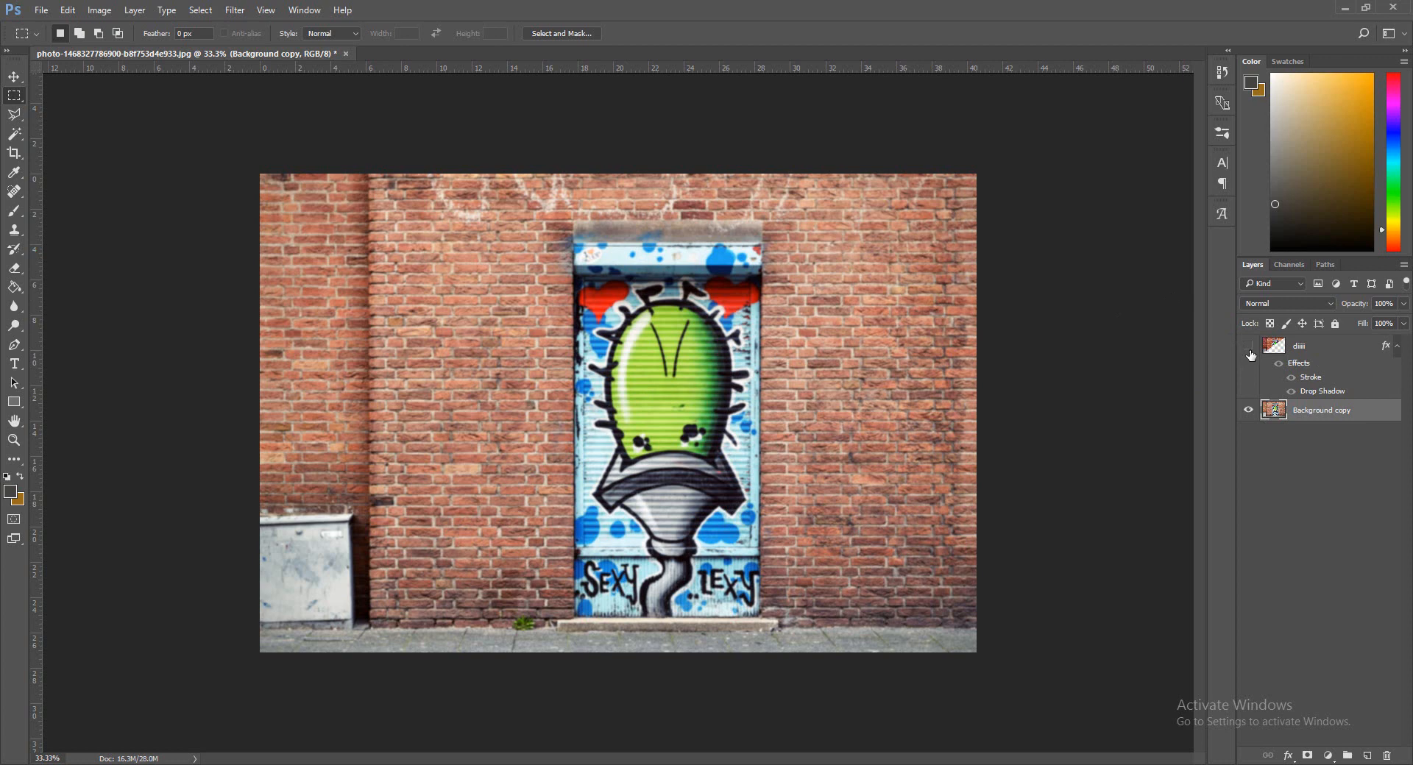
left_click(1250, 351)
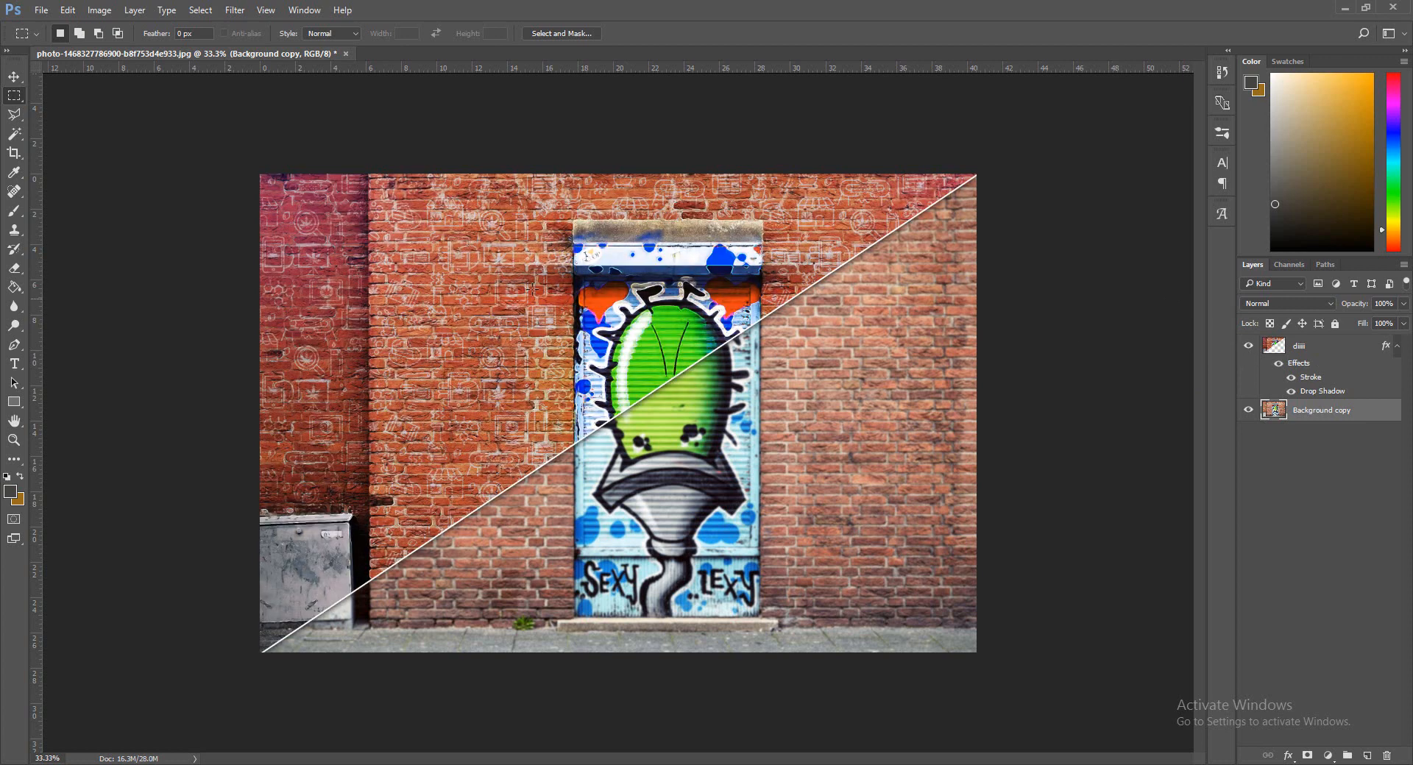
left_click(1250, 345)
left_click(1250, 345)
left_click(1250, 344)
left_click(1249, 344)
Undo the diagonal split edits on the top layer and delete that layer, keeping only Background copy.
left_click(1333, 363)
key("Delete")
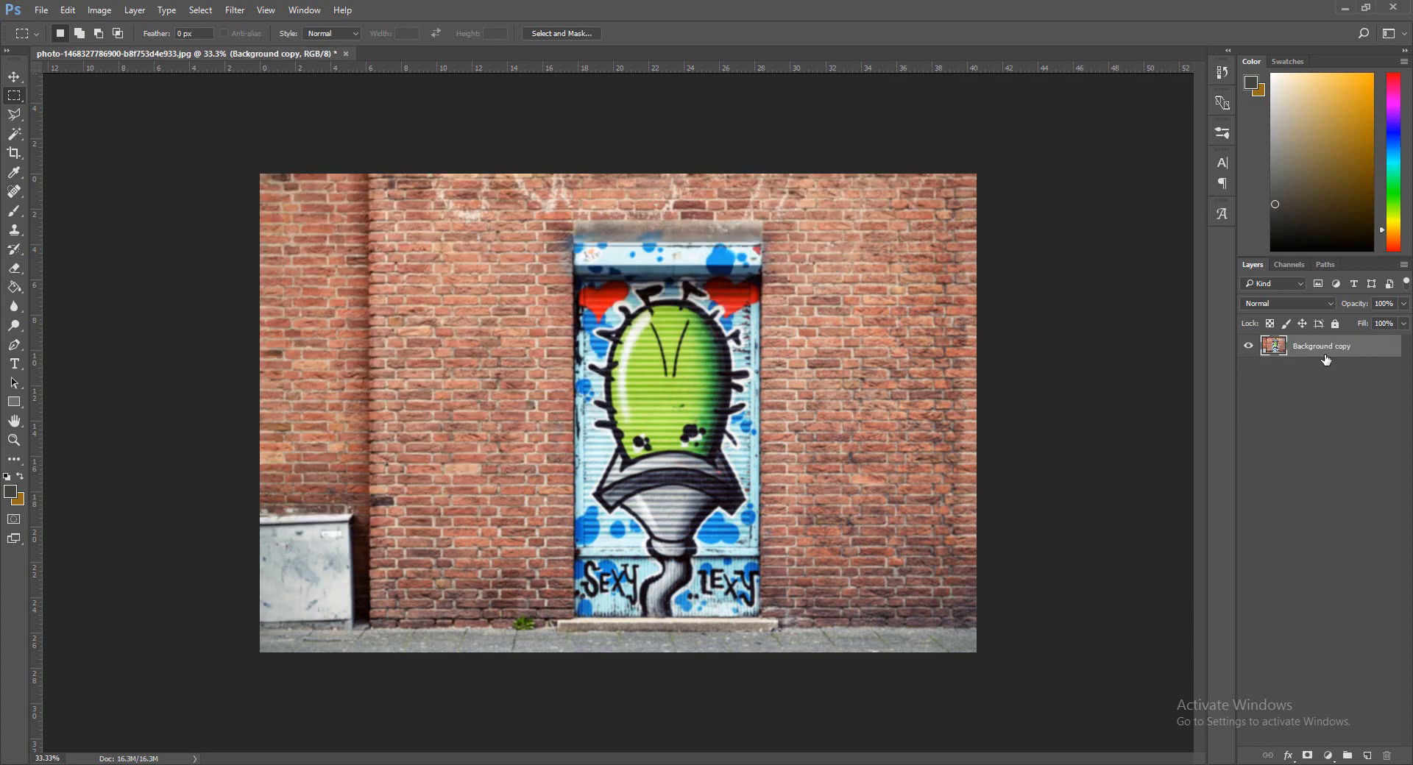
key("ctrl+alt+z")
key("ctrl+alt+z")
key("ctrl+alt+z")
key("ctrl+alt+z")
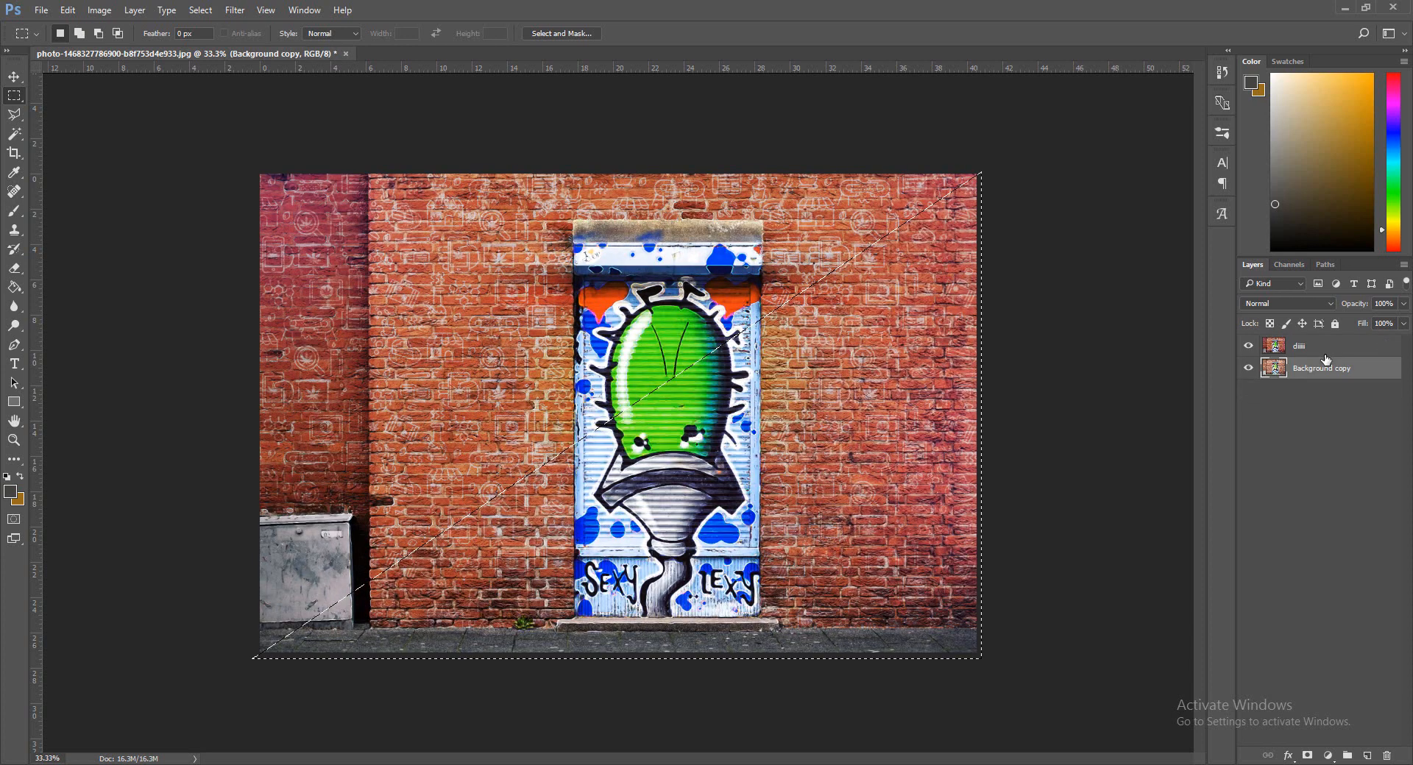
key("ctrl+alt+z")
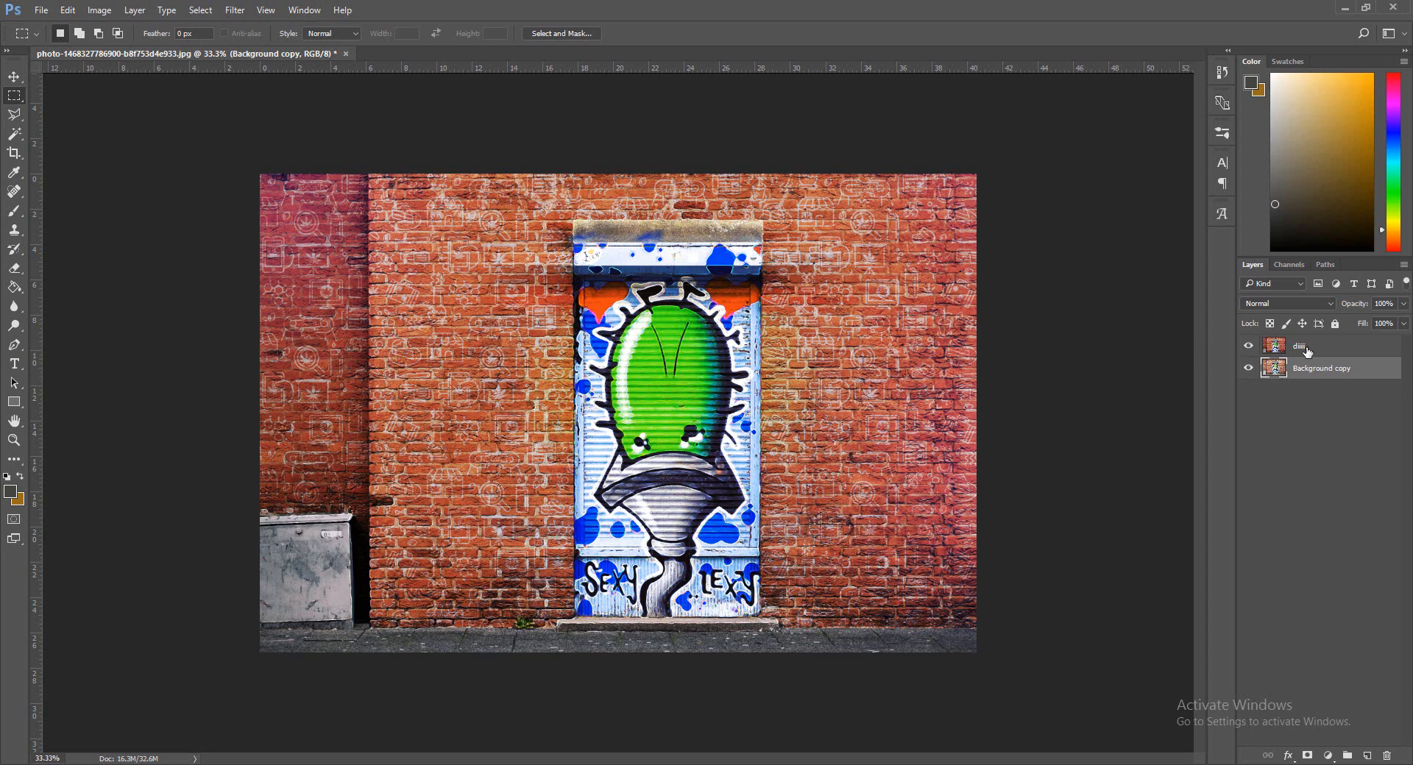
left_click(1307, 350)
key("Delete")
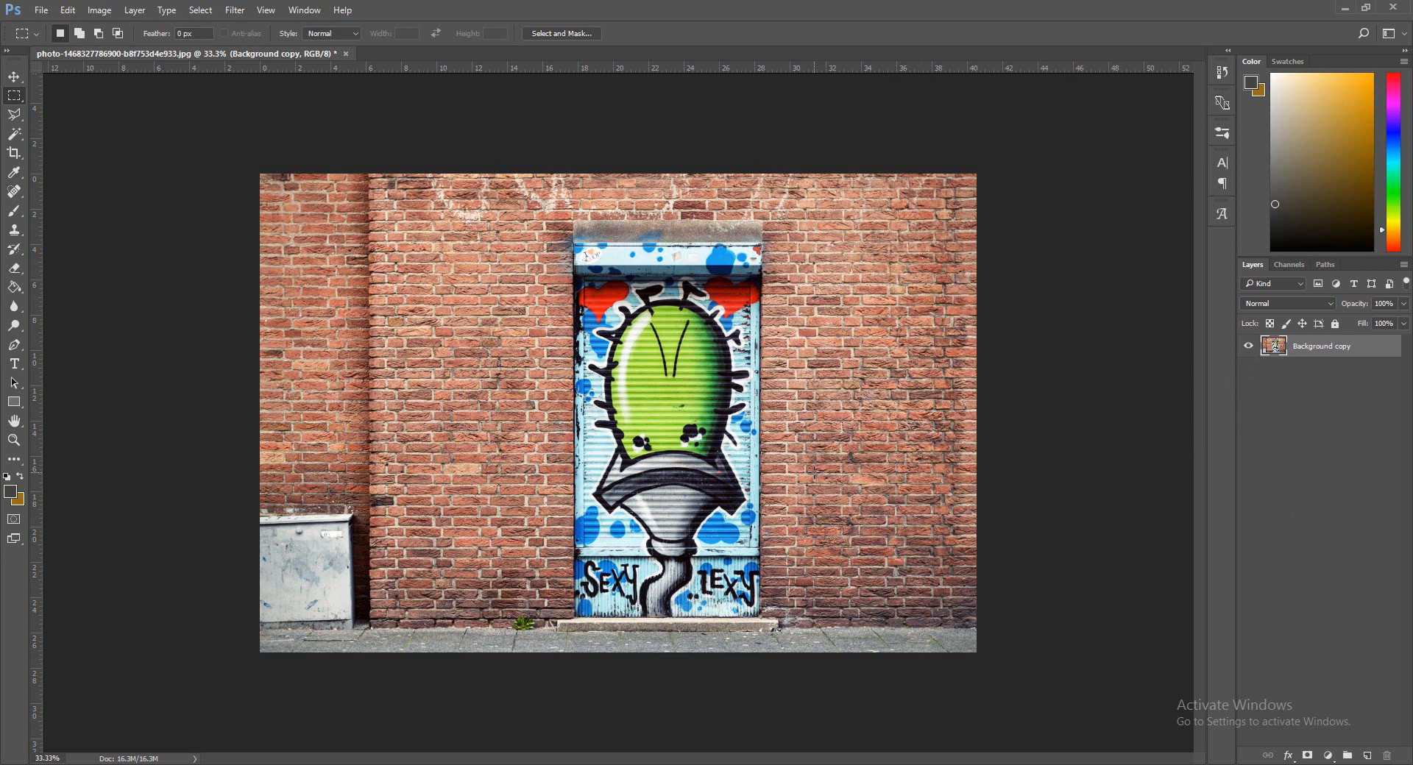
Add a Brightness/Contrast adjustment layer above the photo with brightness -65 and contrast 20.
left_click(1328, 756)
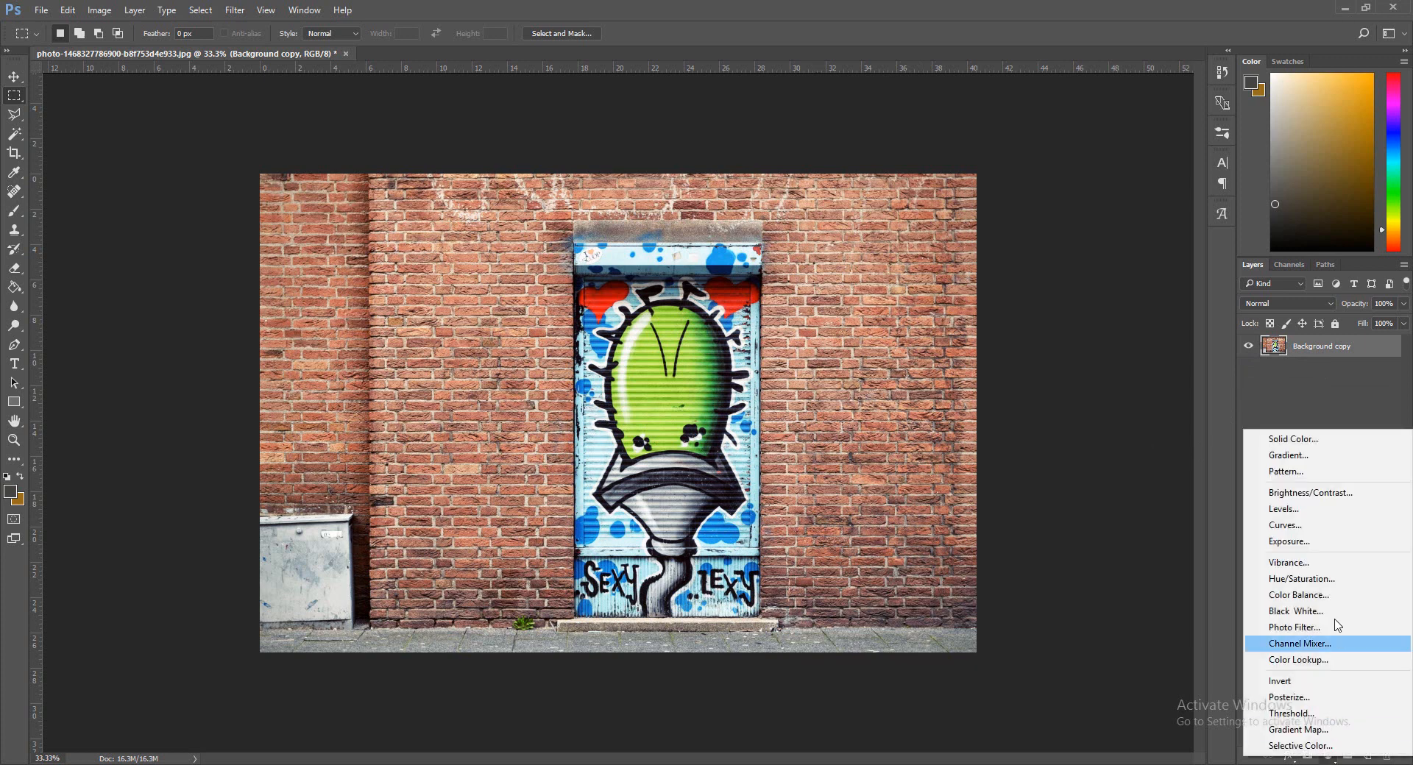
left_click(1329, 495)
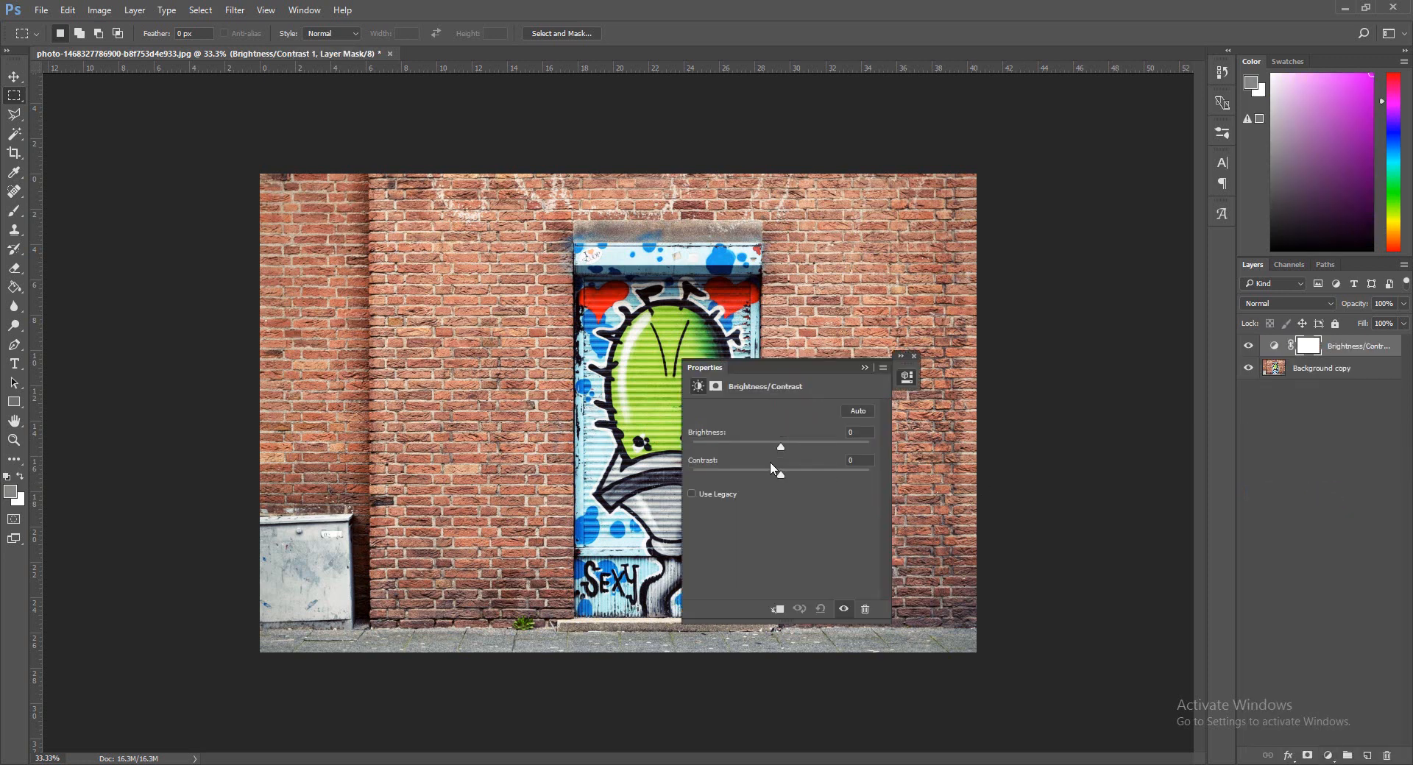
mouse_move(787, 448)
left_mouse_down()
mouse_move(798, 450)
mouse_move(767, 451)
mouse_move(798, 462)
left_mouse_up()
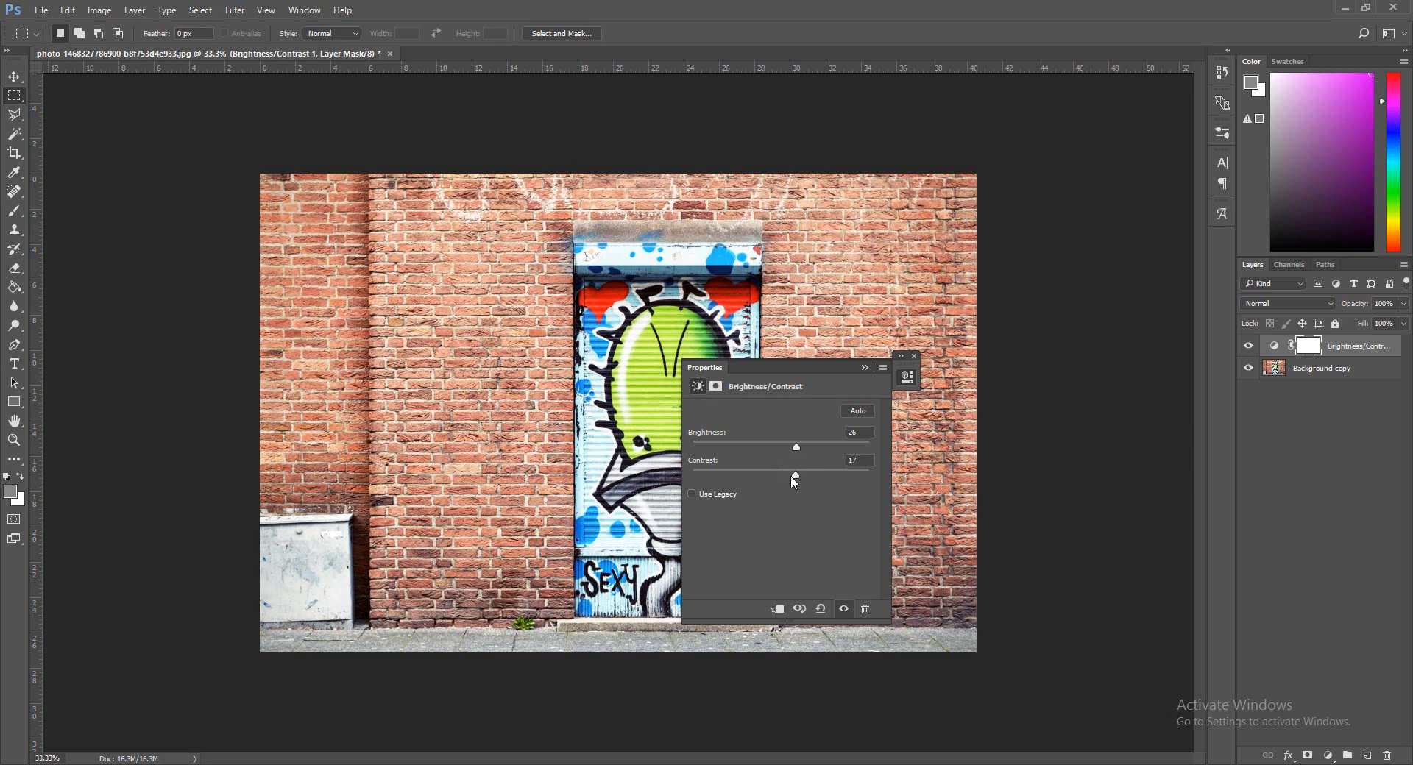
mouse_move(795, 475)
left_mouse_down()
mouse_move(745, 475)
mouse_move(761, 442)
mouse_move(743, 442)
mouse_move(800, 477)
left_mouse_up()
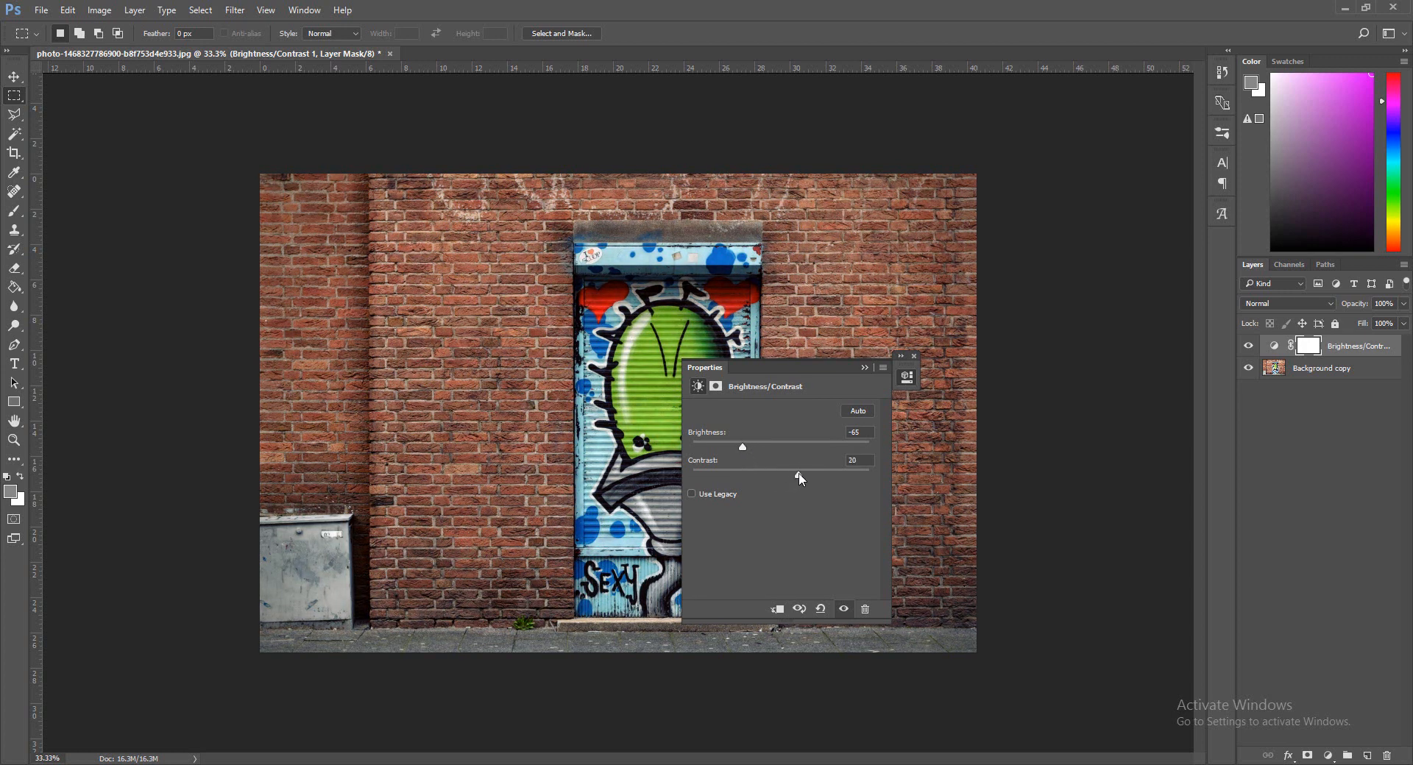
left_click(865, 370)
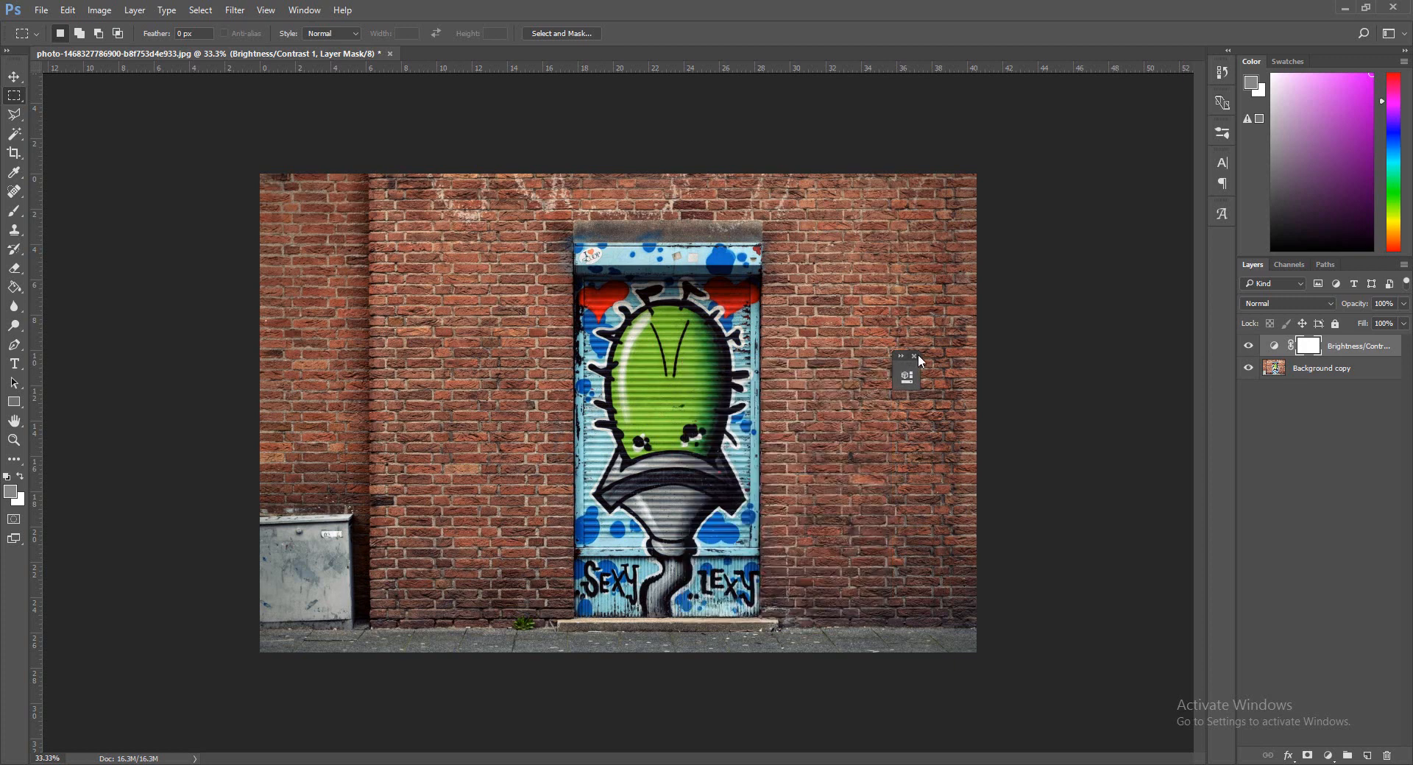
left_click(915, 357)
Add an Exposure adjustment layer with the exposure set to +0.67.
left_click(1328, 756)
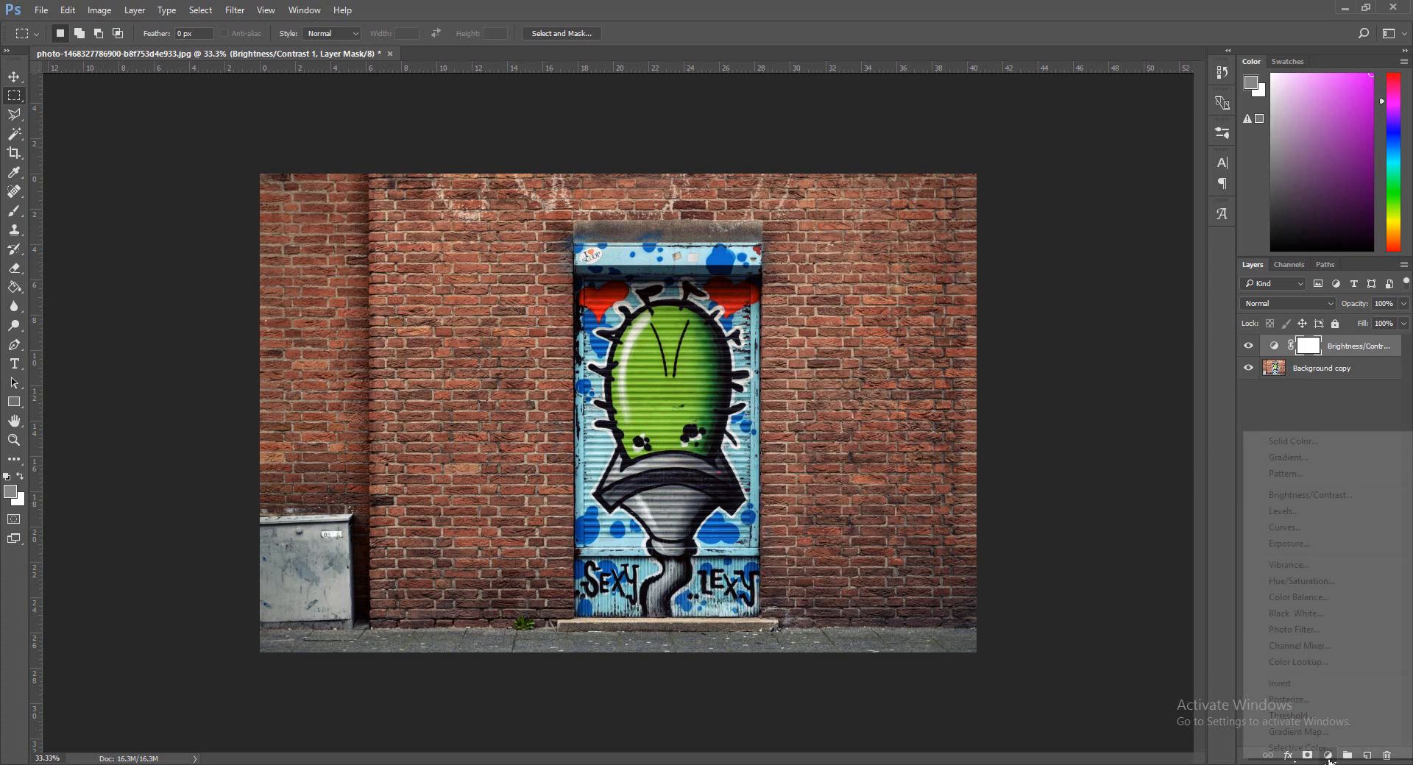
left_click(1314, 544)
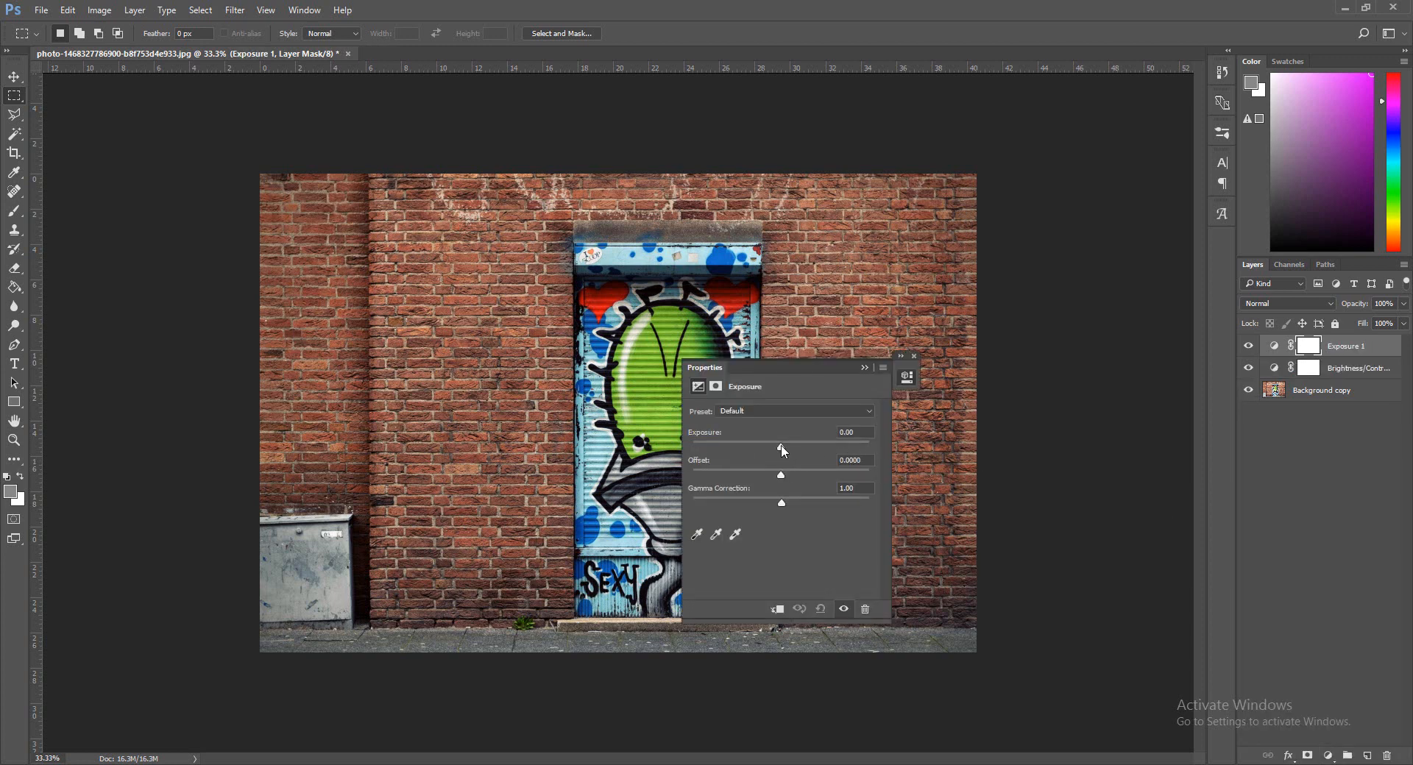
left_click_drag(781, 447, 790, 446)
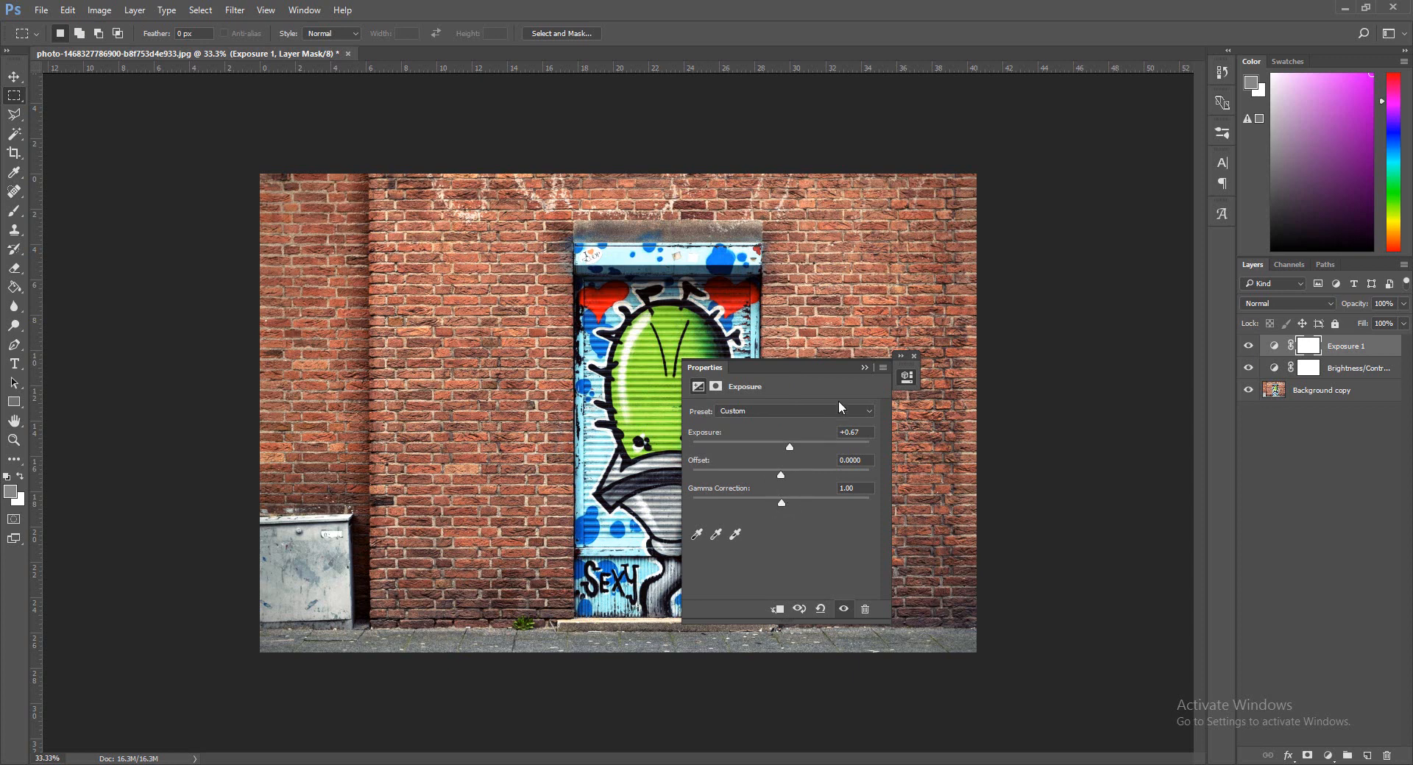
left_click(865, 368)
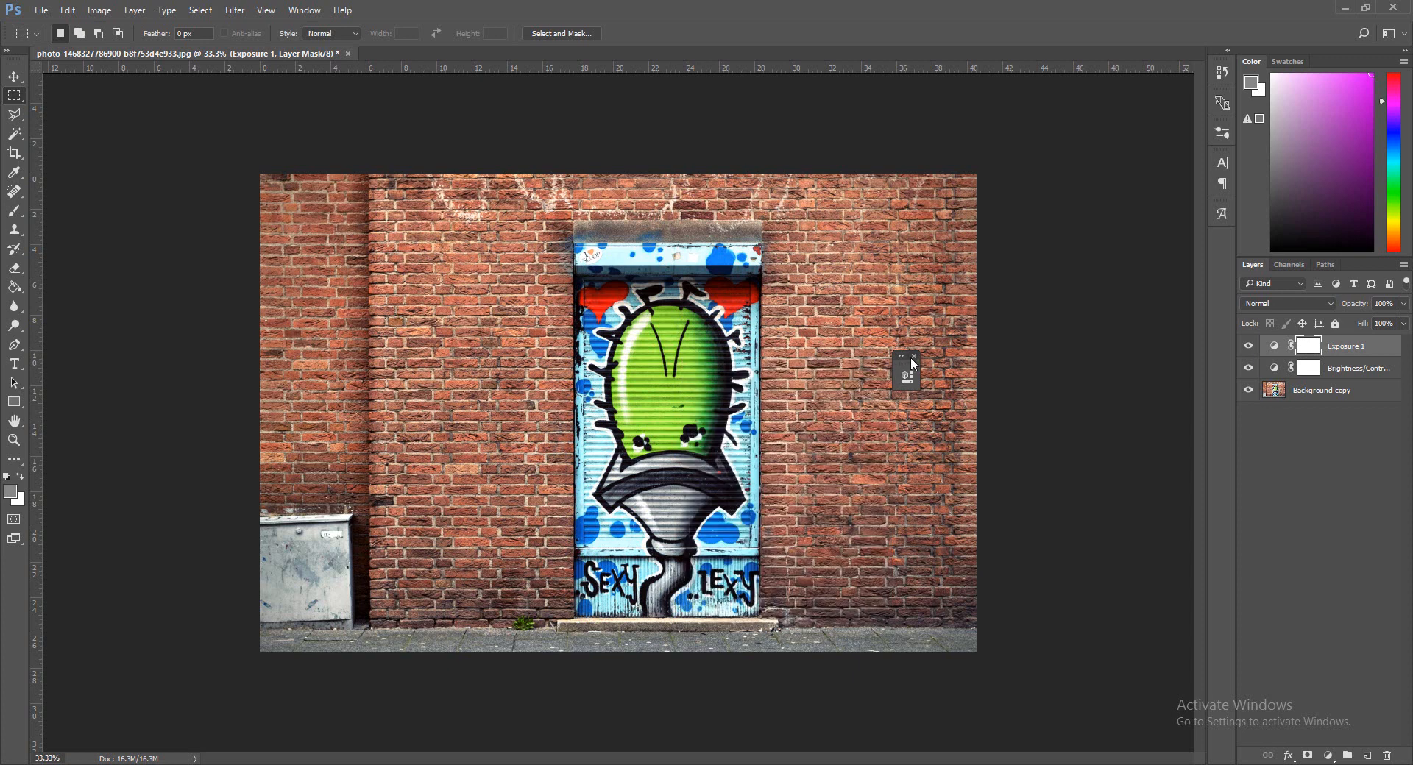
Add a Photo Filter adjustment layer with a custom pale yellow colour and 16% density, and compare the image with and without it.
left_click(1328, 755)
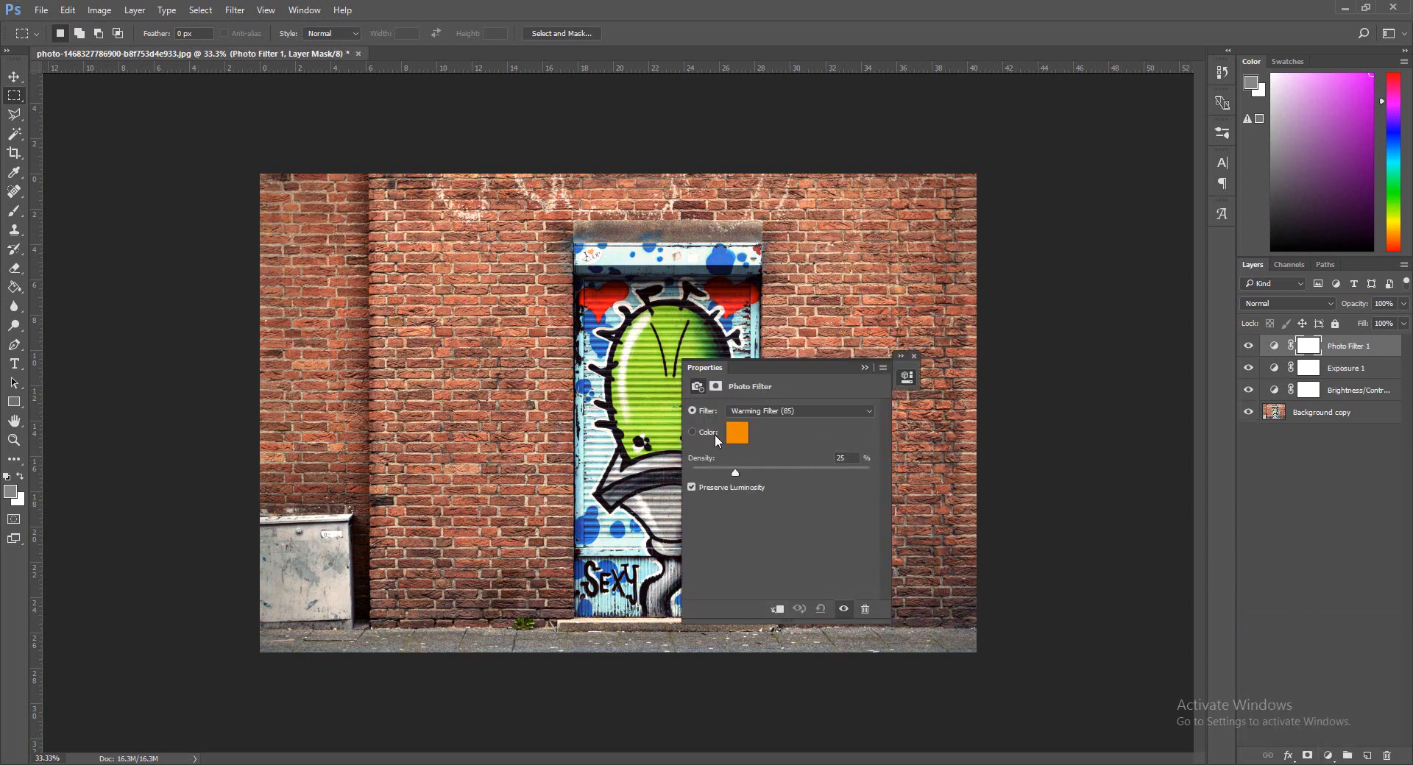
left_click(737, 433)
left_click(1074, 321)
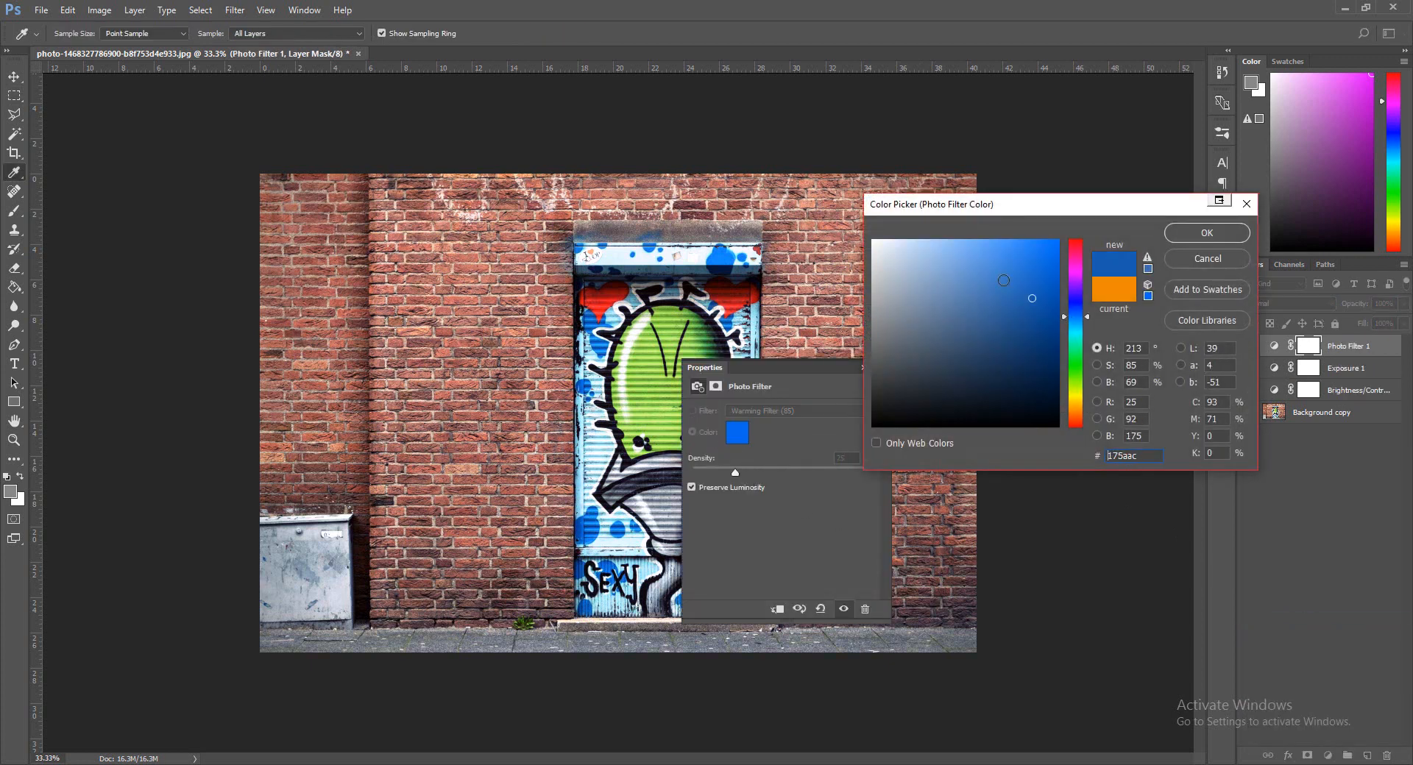
left_click(920, 240)
left_click(1075, 384)
mouse_move(1075, 387)
left_mouse_down()
mouse_move(1076, 370)
mouse_move(1076, 402)
left_mouse_up()
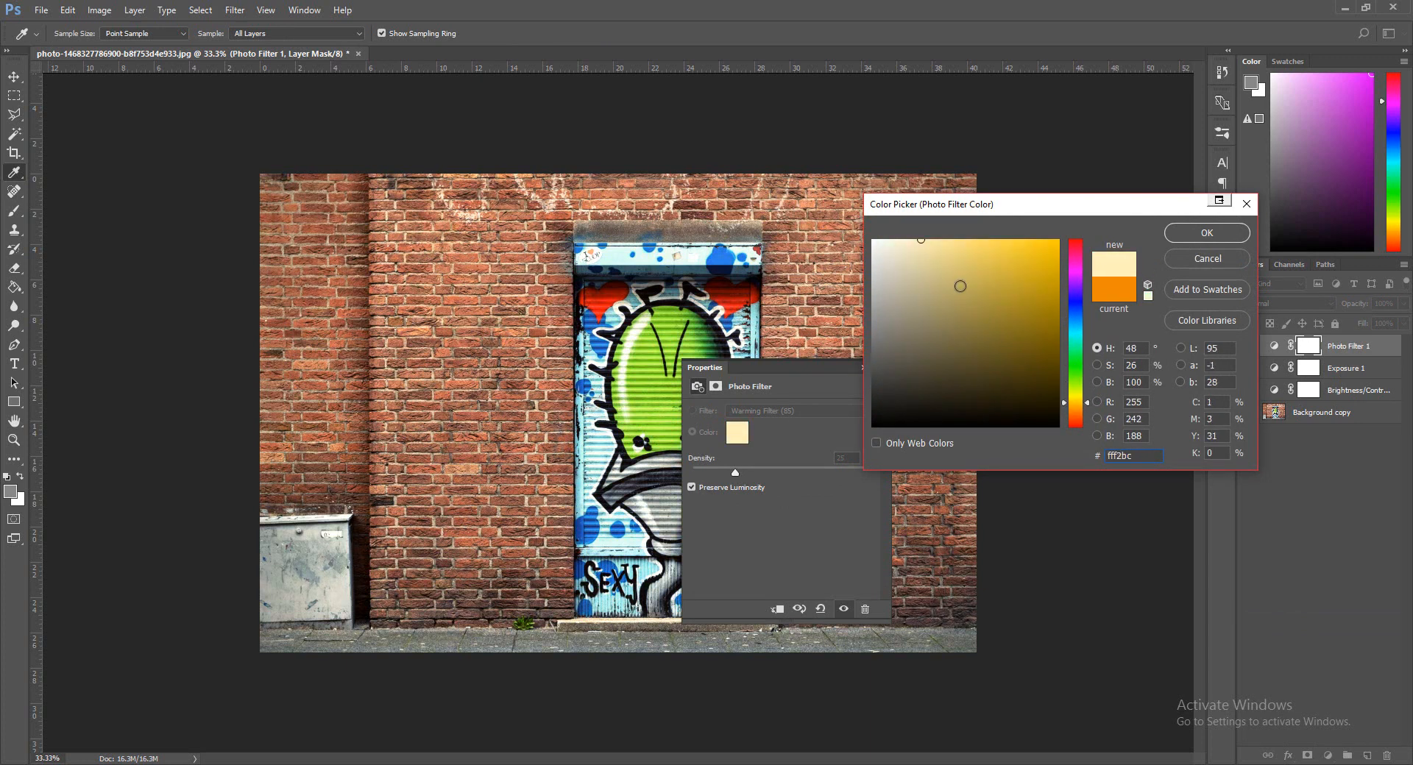
left_click(923, 243)
left_click(1203, 237)
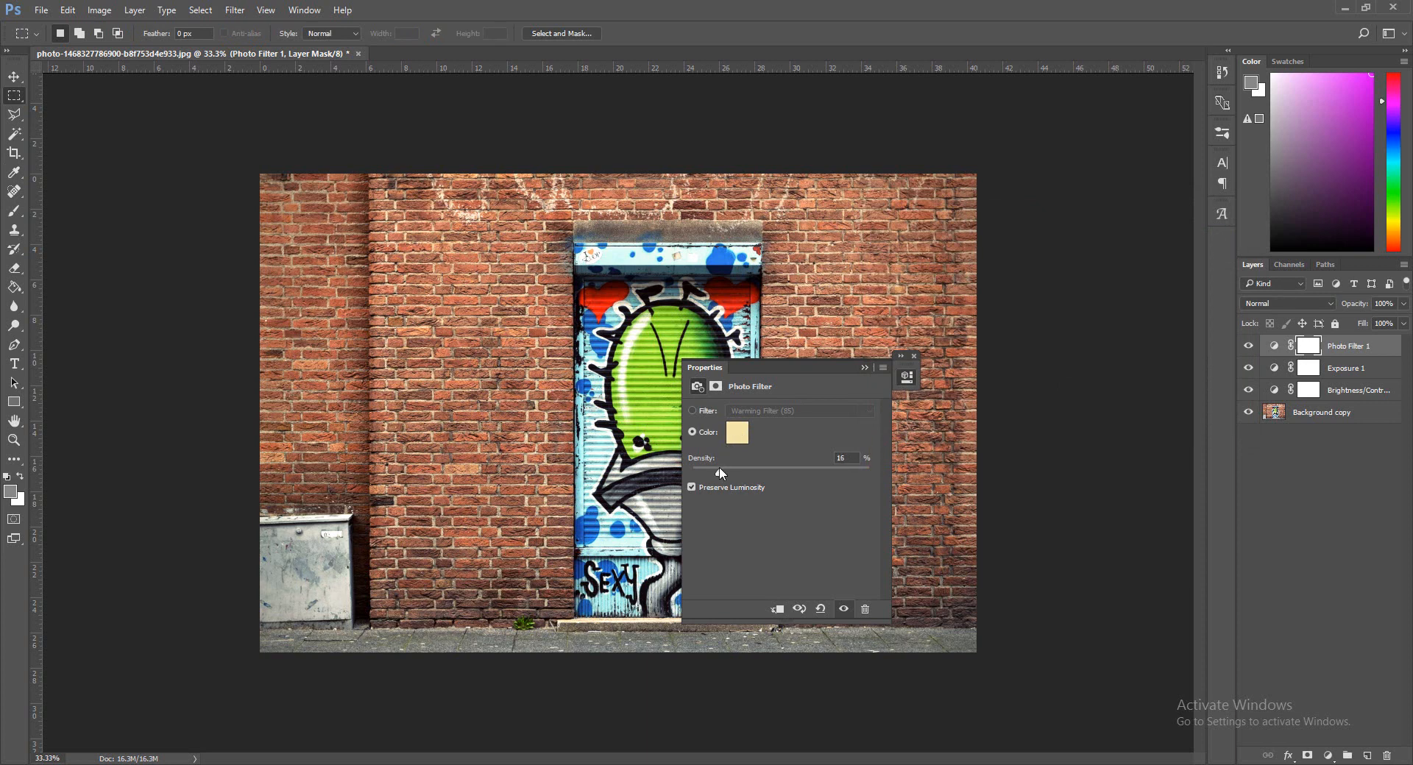
left_click(915, 357)
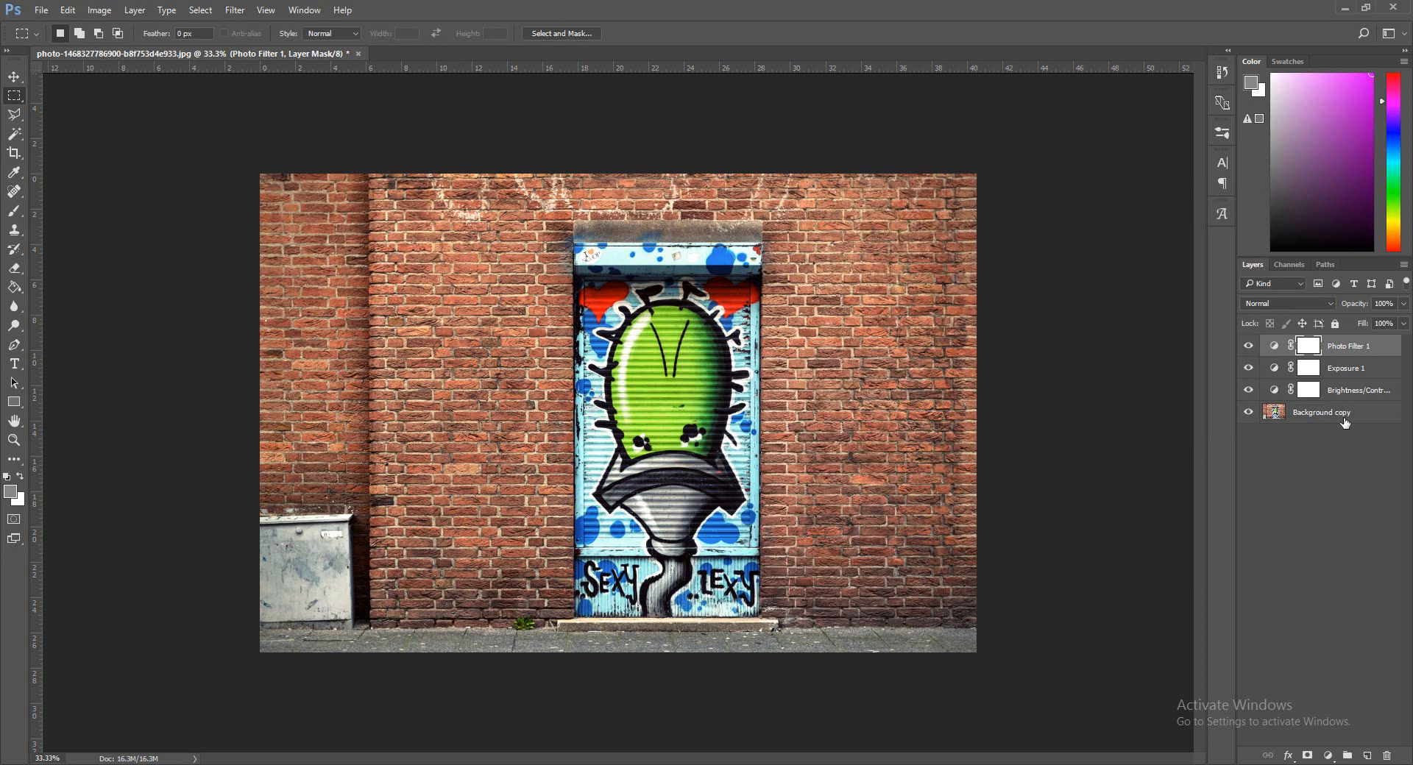
left_click(1249, 349)
left_click(1249, 352)
Add a Vibrance adjustment layer on top and fine-tune its vibrance and saturation.
left_click(1328, 756)
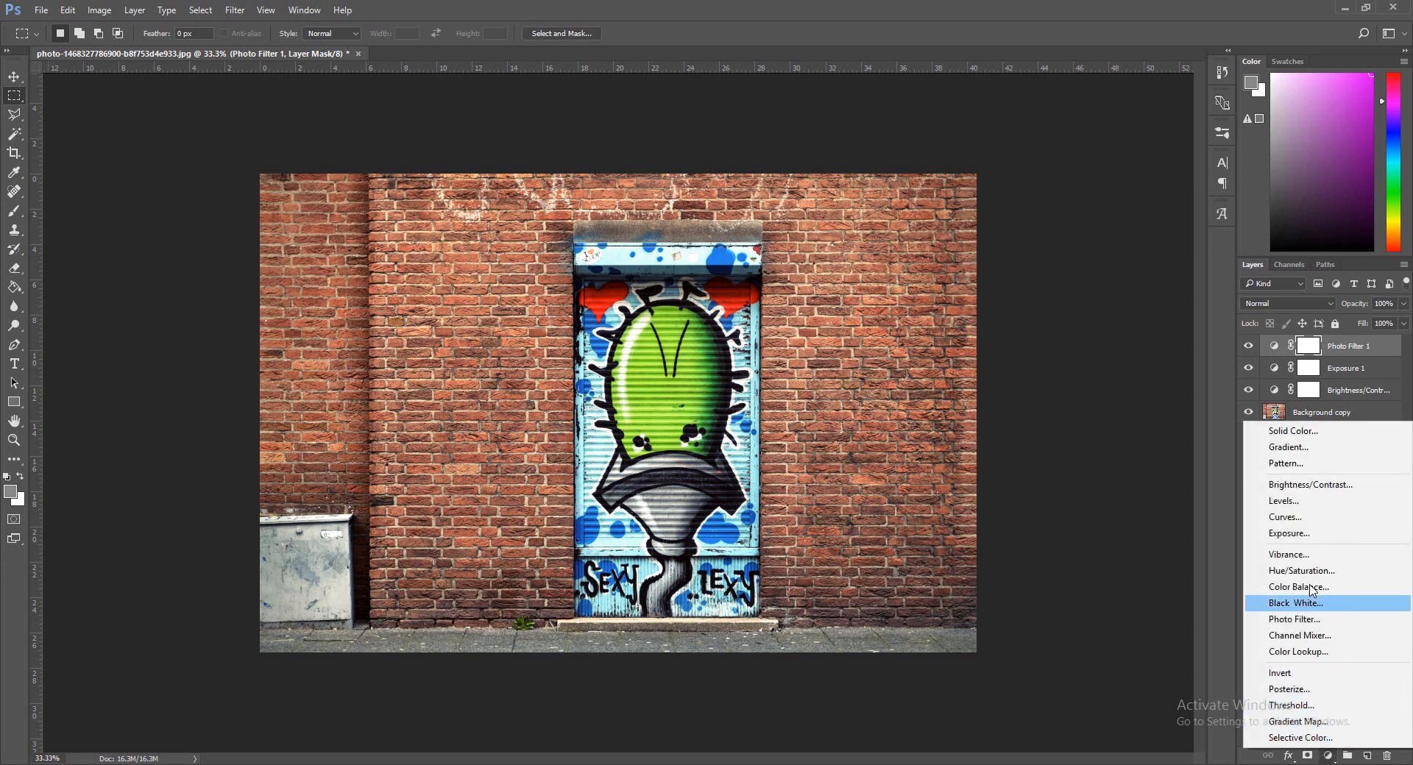
left_click(1315, 556)
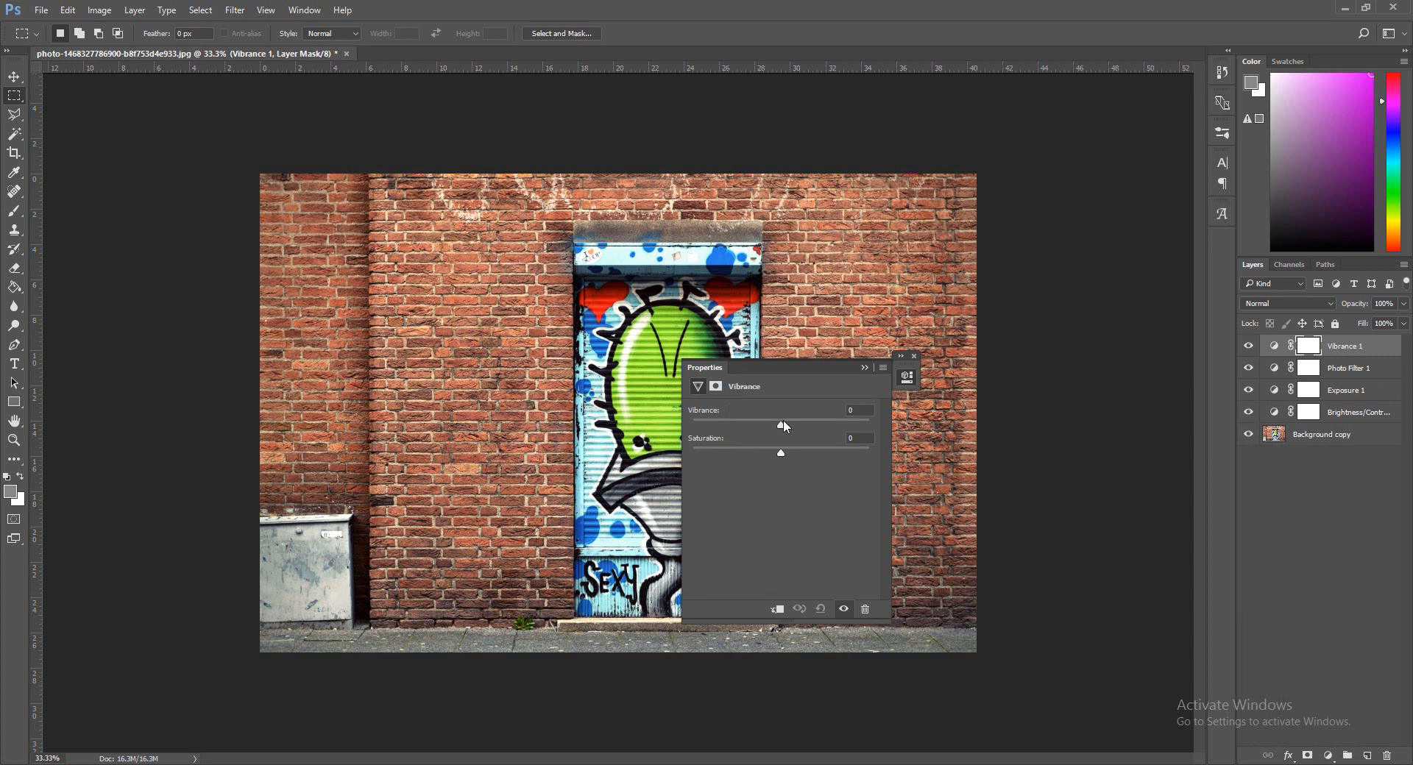
left_click_drag(784, 427, 778, 461)
left_click(867, 367)
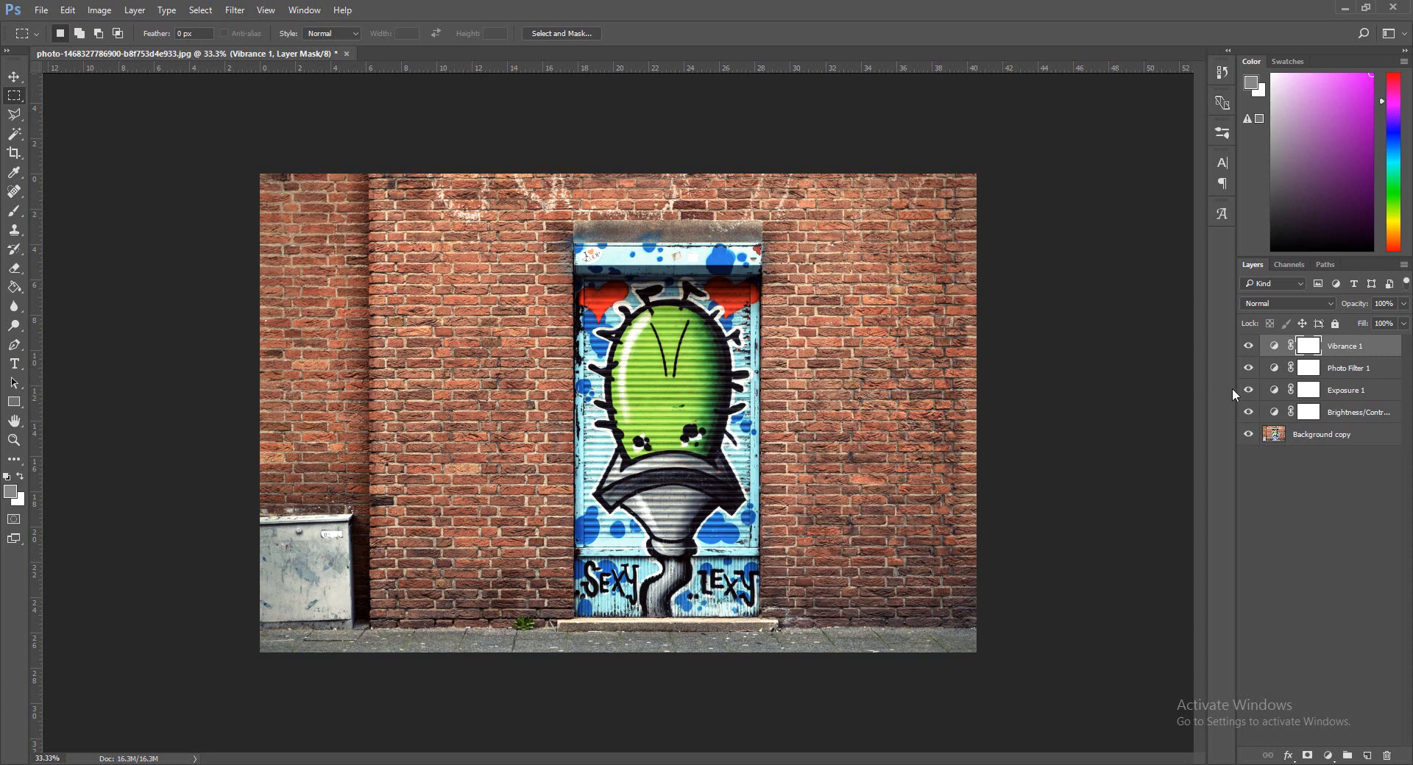
Group the four adjustment layers, name the group Color Correction and lock it.
left_click(1361, 412, "shift")
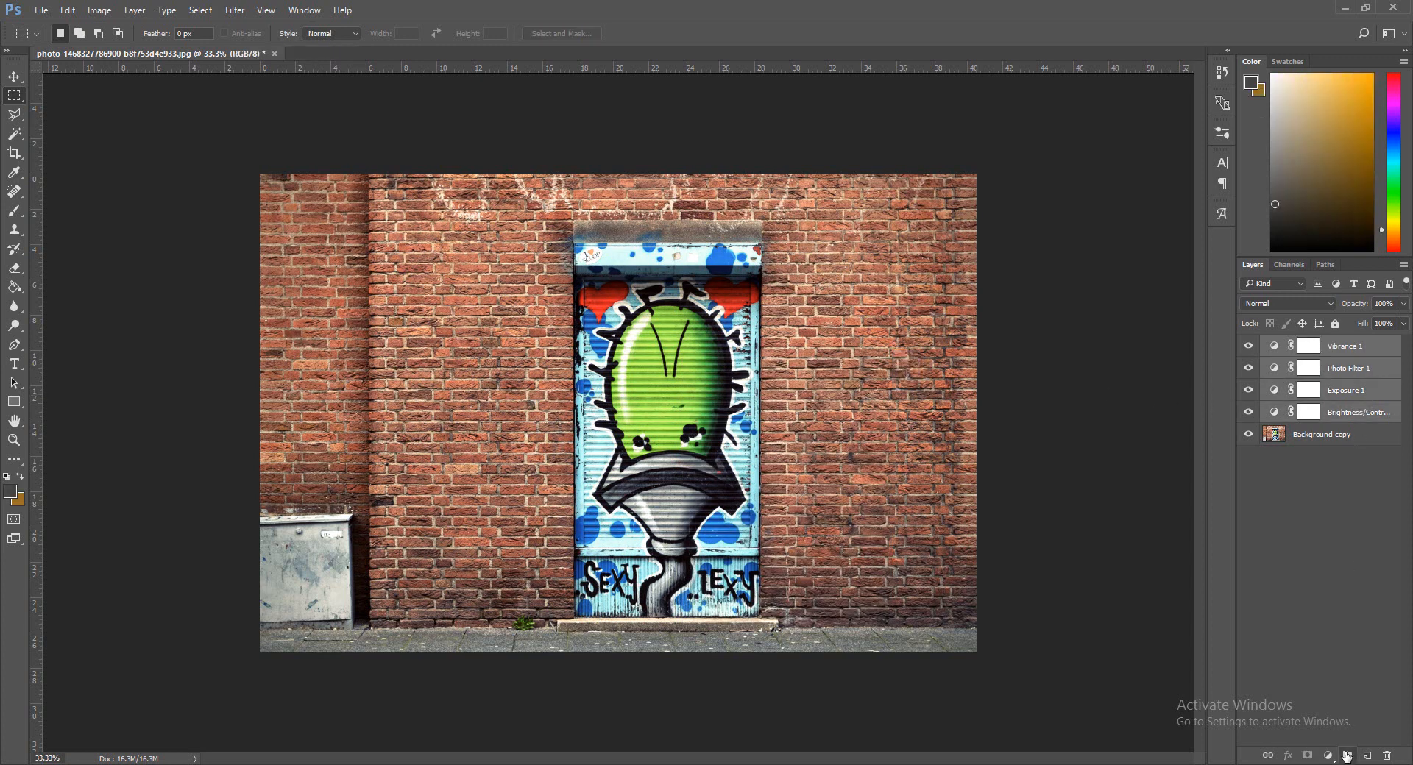
left_click(1347, 756)
double_click(1307, 344)
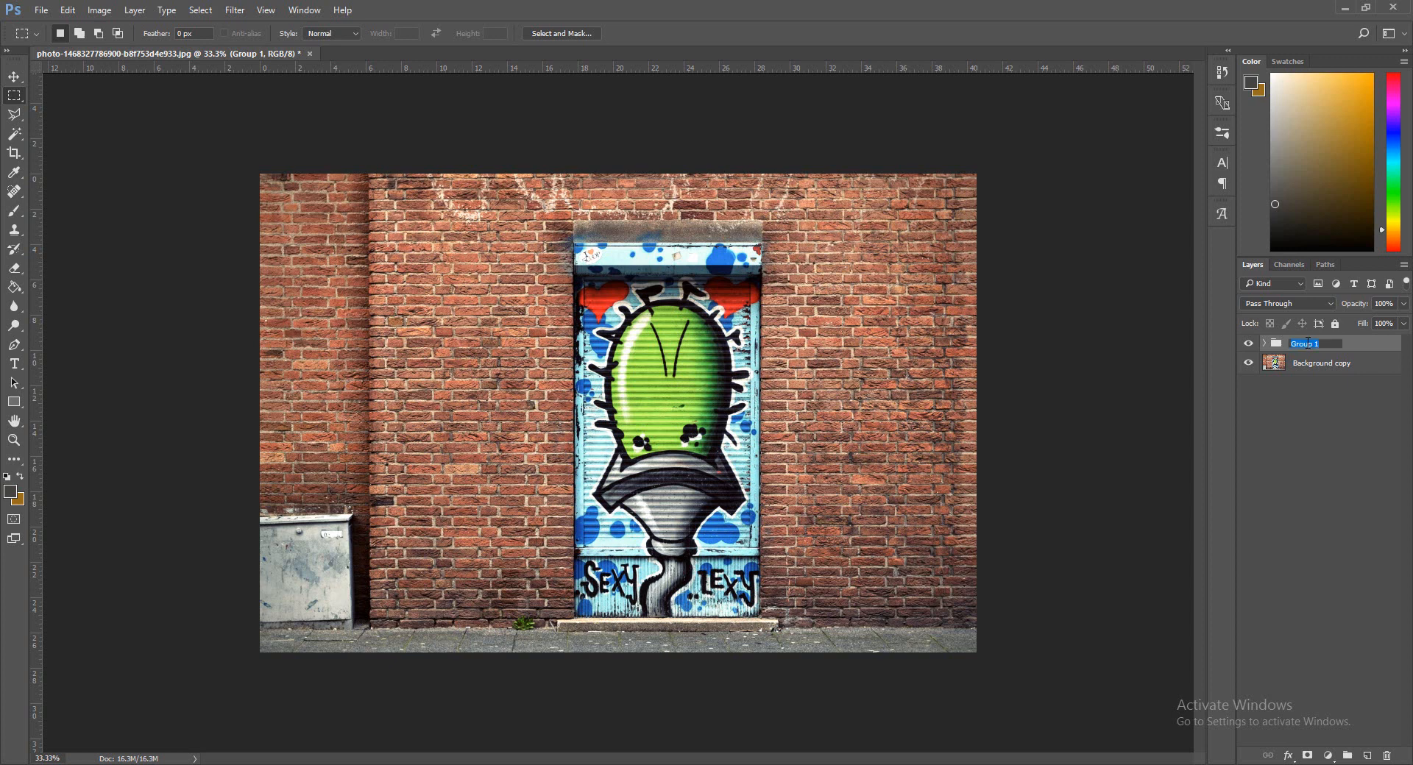
type("Color Correction")
key("Return")
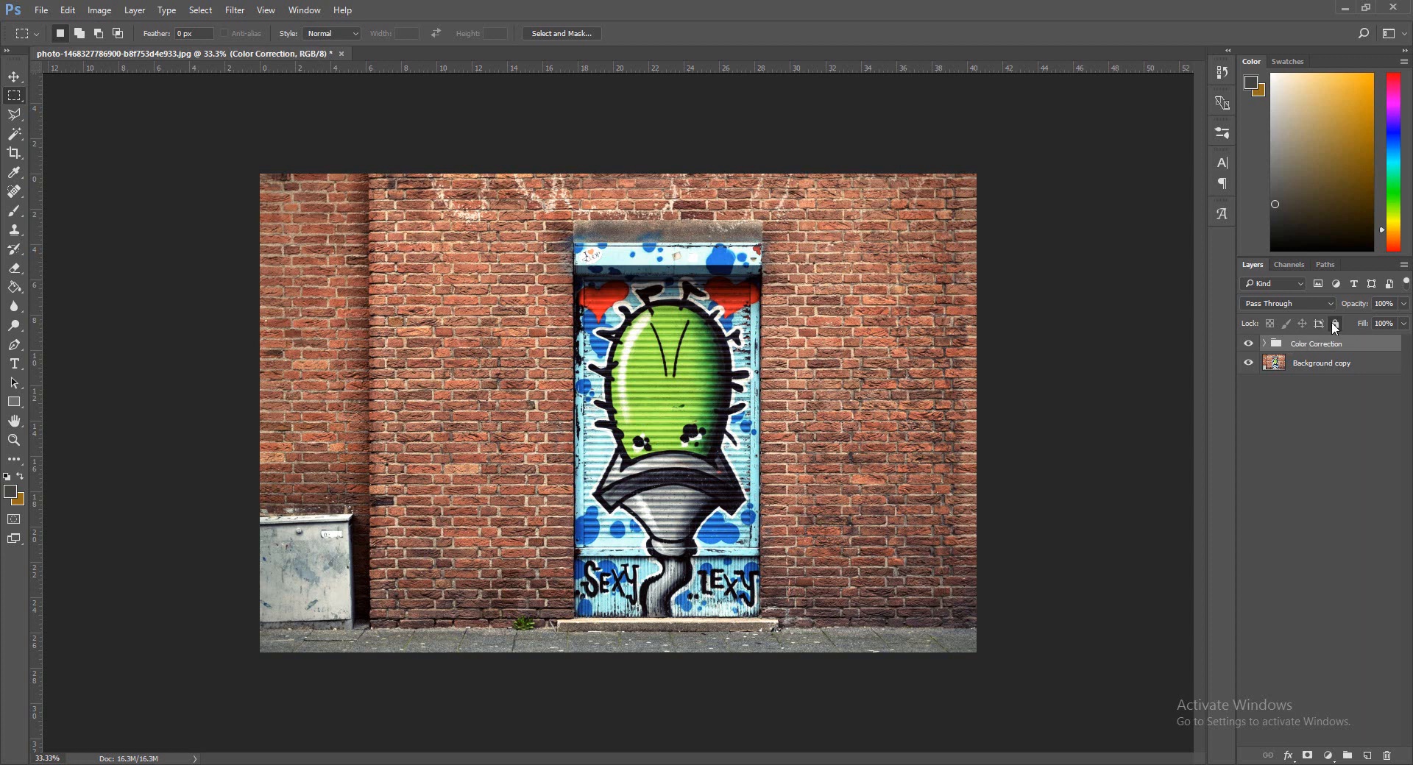
left_click(1335, 324)
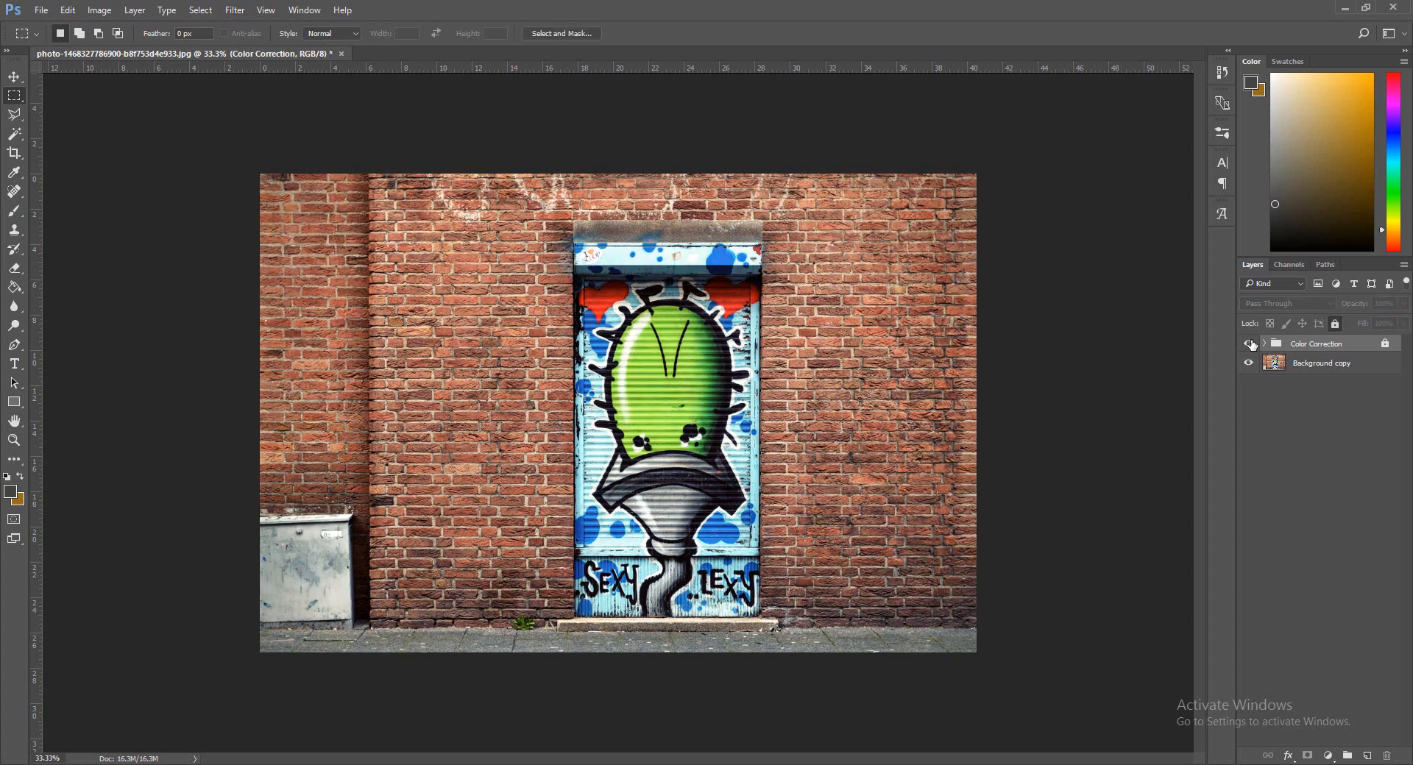
Compare the photo with and without the Color Correction group by toggling its visibility.
left_click(1249, 344)
left_click(1250, 344)
left_click(1251, 344)
left_click(1251, 345)
left_click(1251, 345)
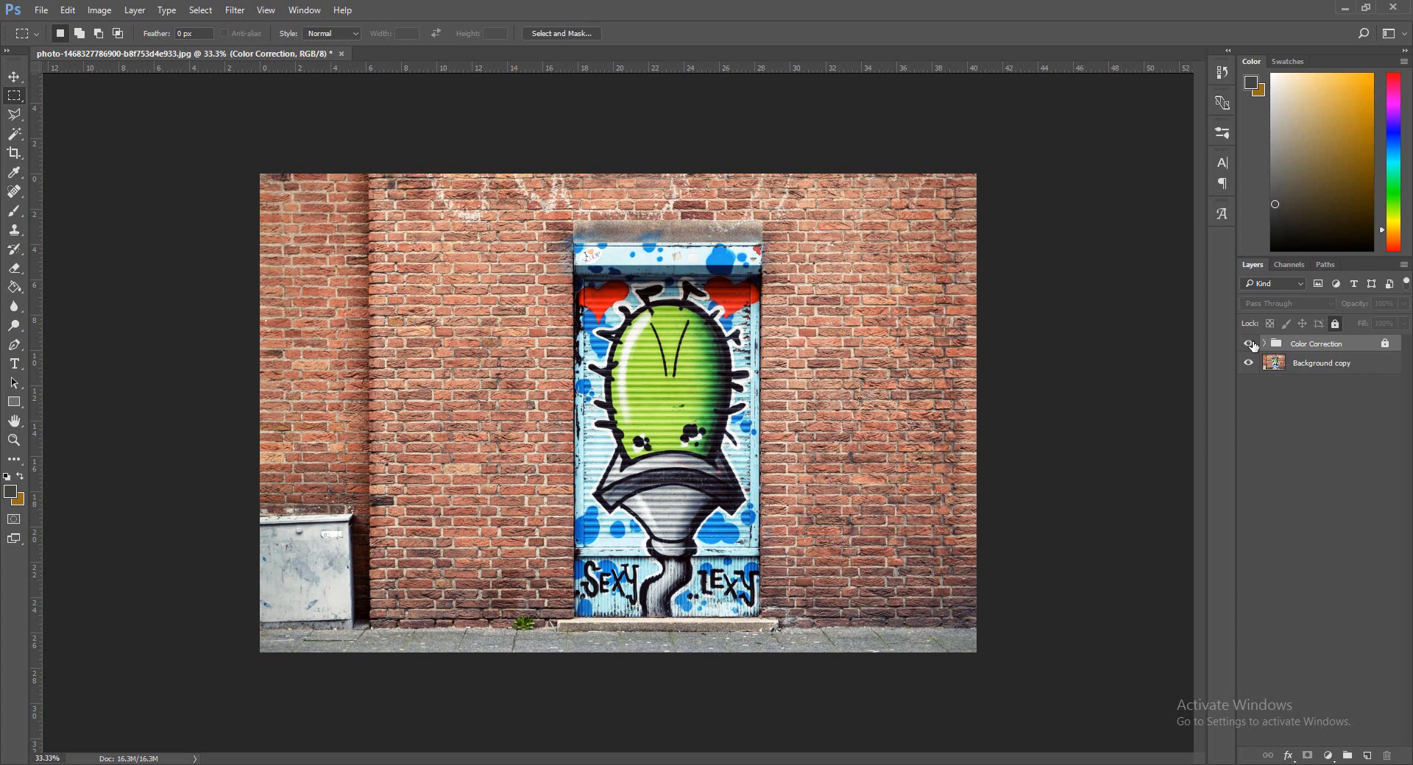
left_click(1252, 344)
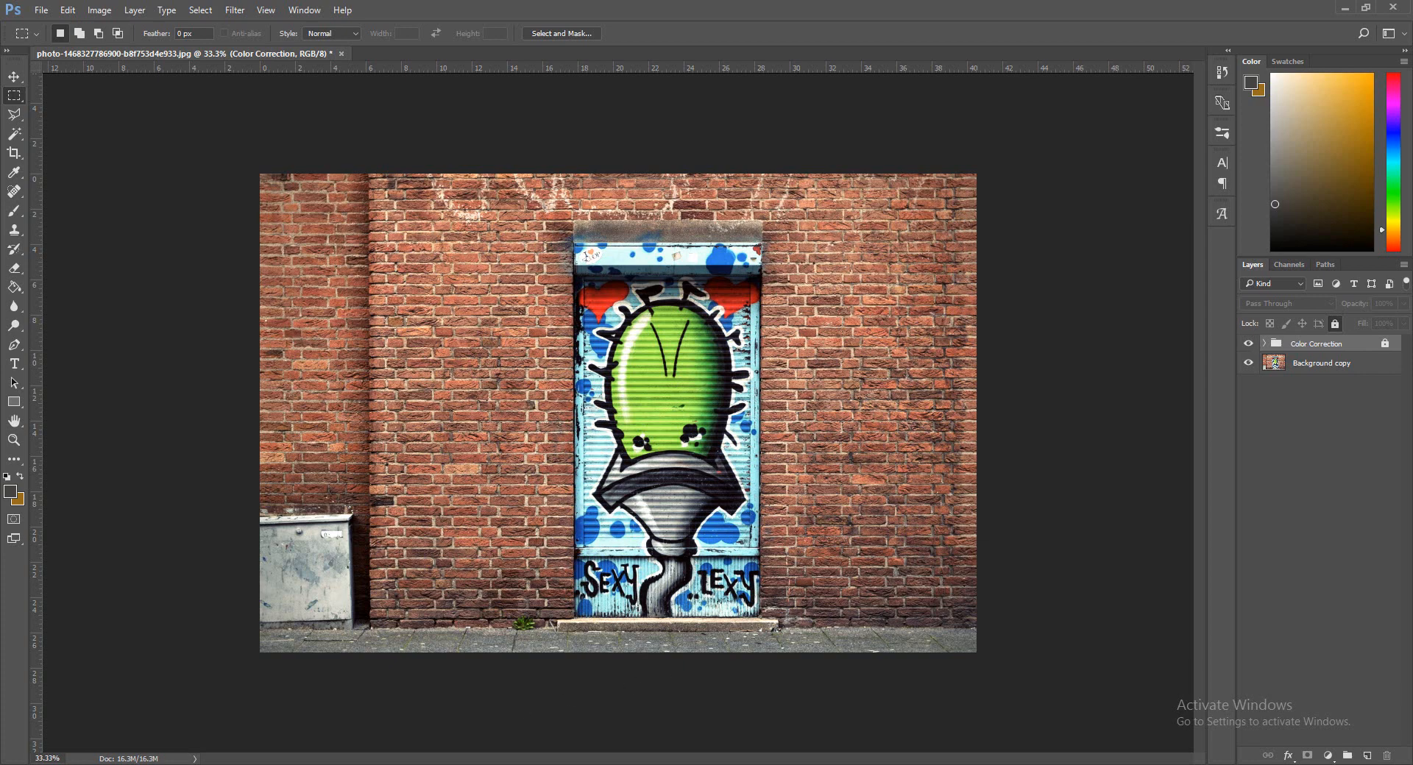
Find vector-illustration.png in File Explorer's Photoedit Textures folder and place it into the photo document.
mouse_move(279, 762)
left_click(279, 736)
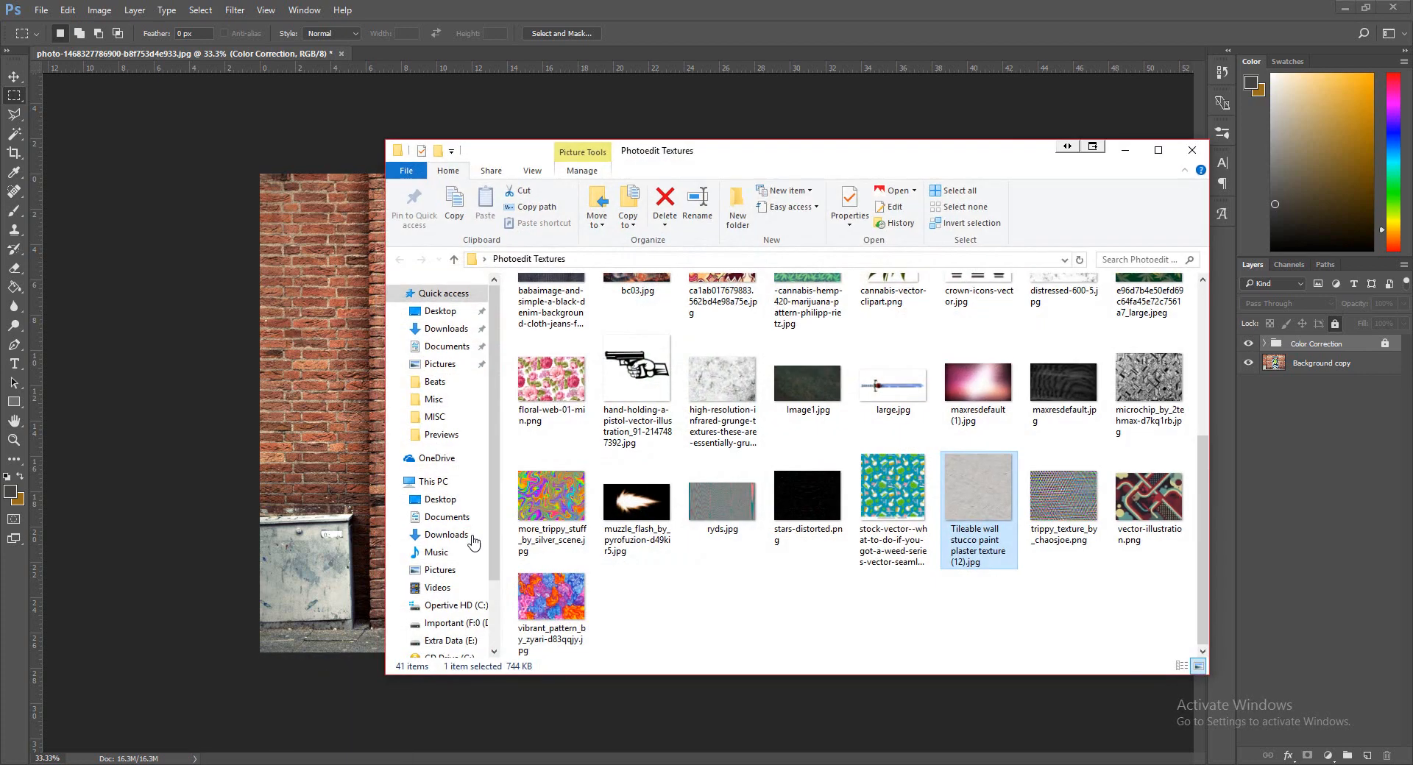
scroll(730, 557, "up", 3)
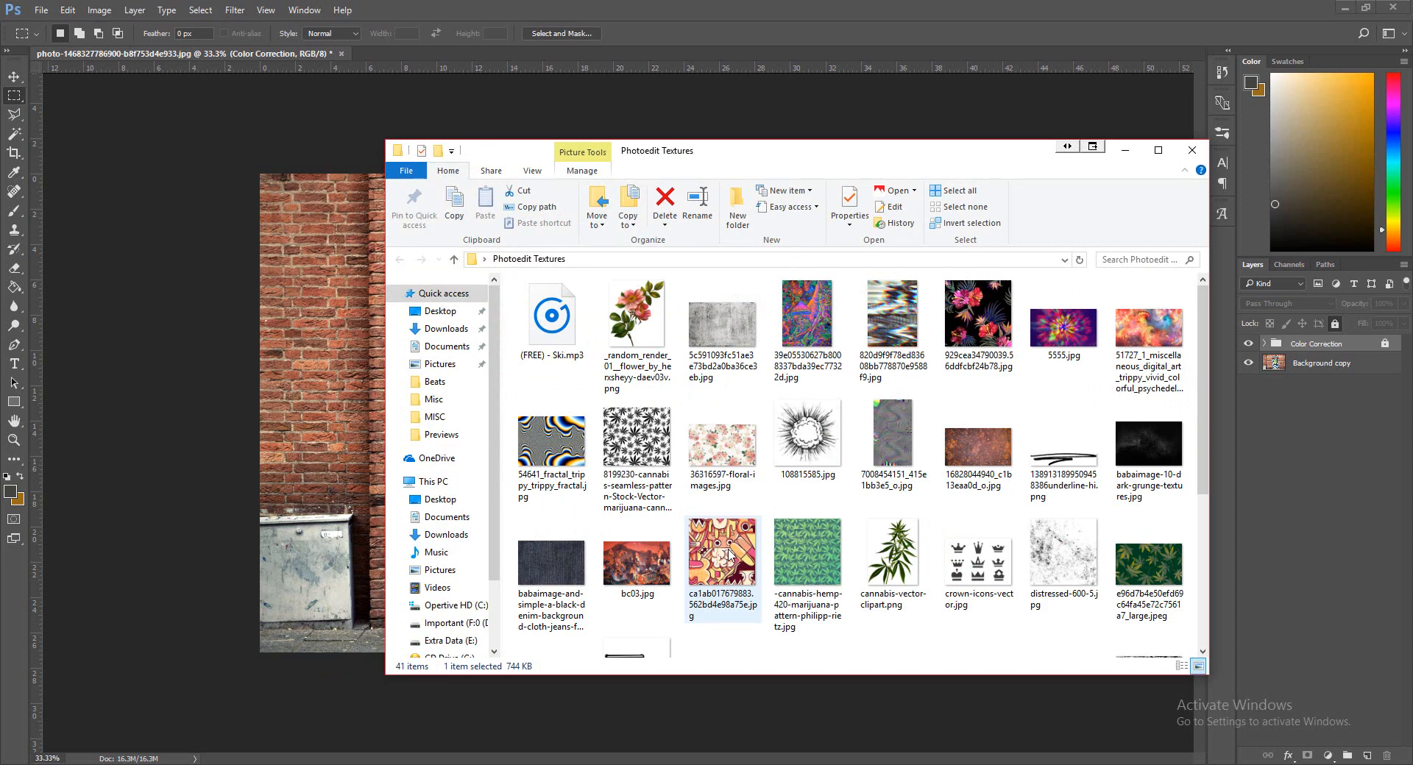
scroll(730, 557, "down", 3)
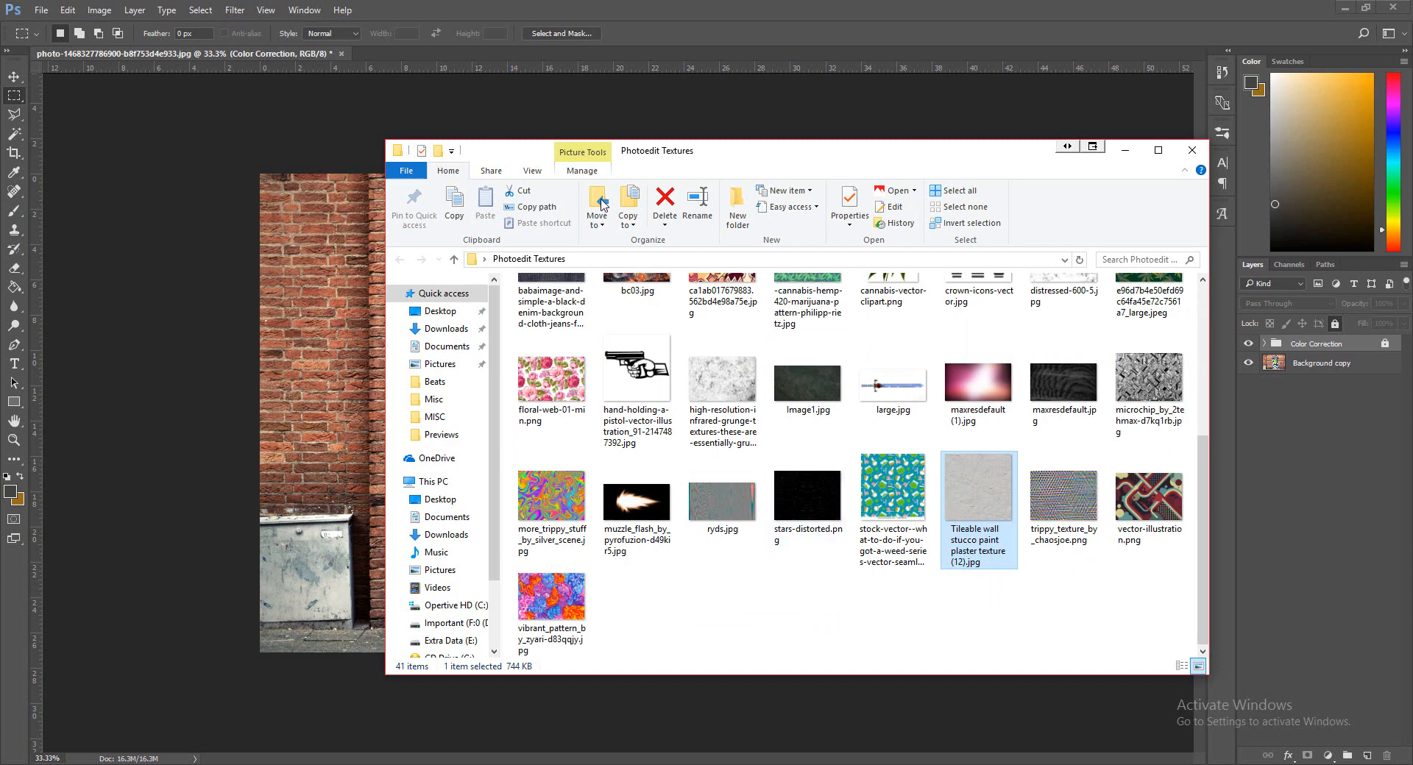
scroll(866, 489, "up", 2)
scroll(866, 490, "up", 2)
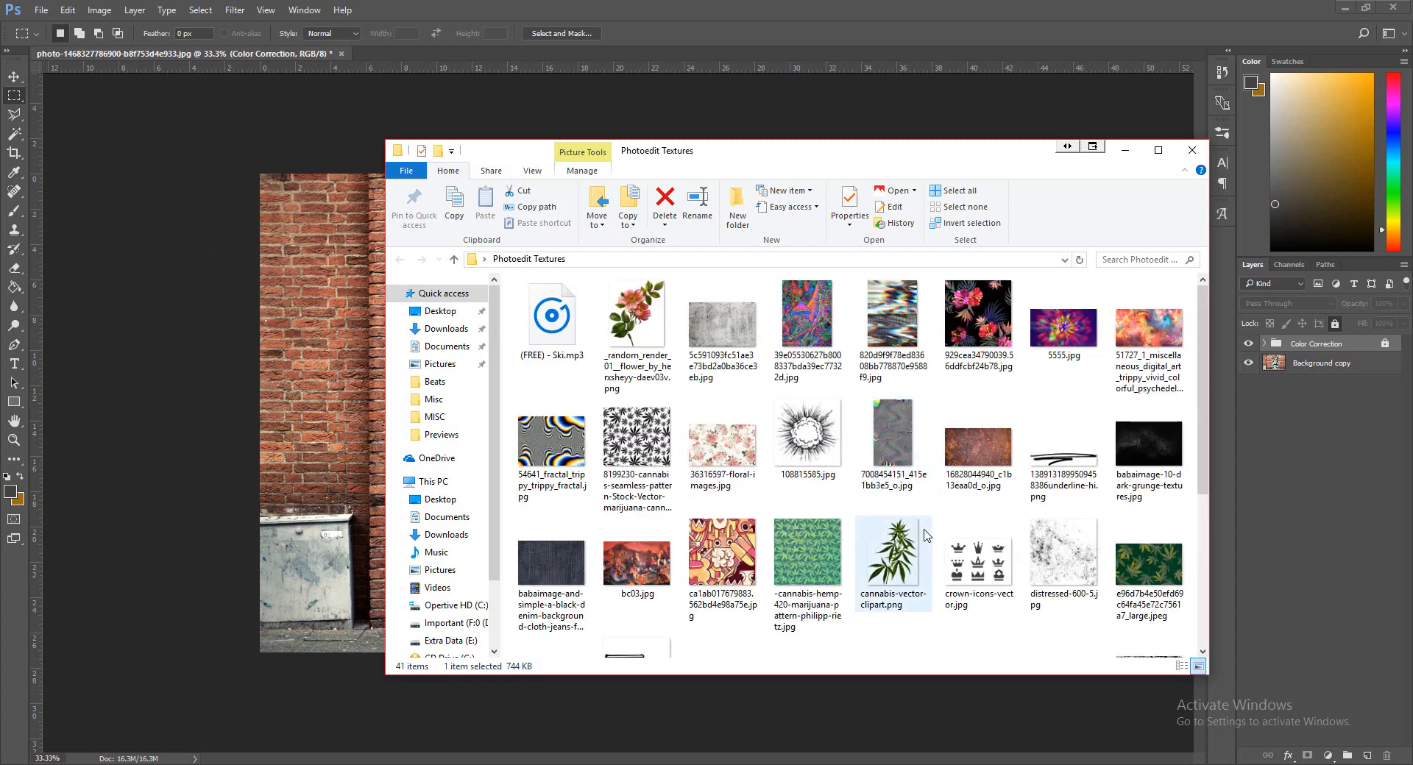
scroll(931, 544, "down", 2)
left_click_drag(1177, 593, 372, 491)
Commit the placed vector-illustration and scale it to about 98% so it spans the full width of the photo.
left_click_drag(573, 418, 554, 418)
key("m")
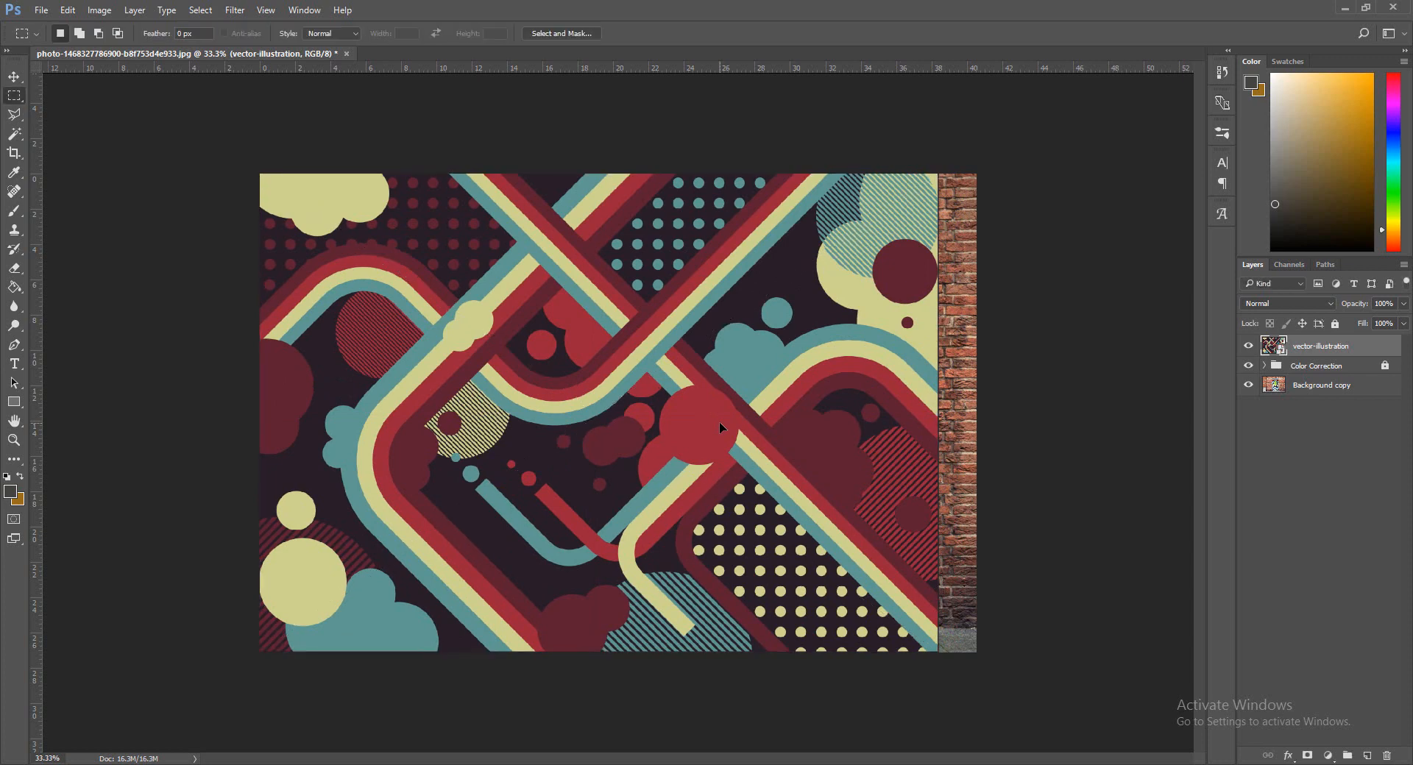
key("ctrl+t")
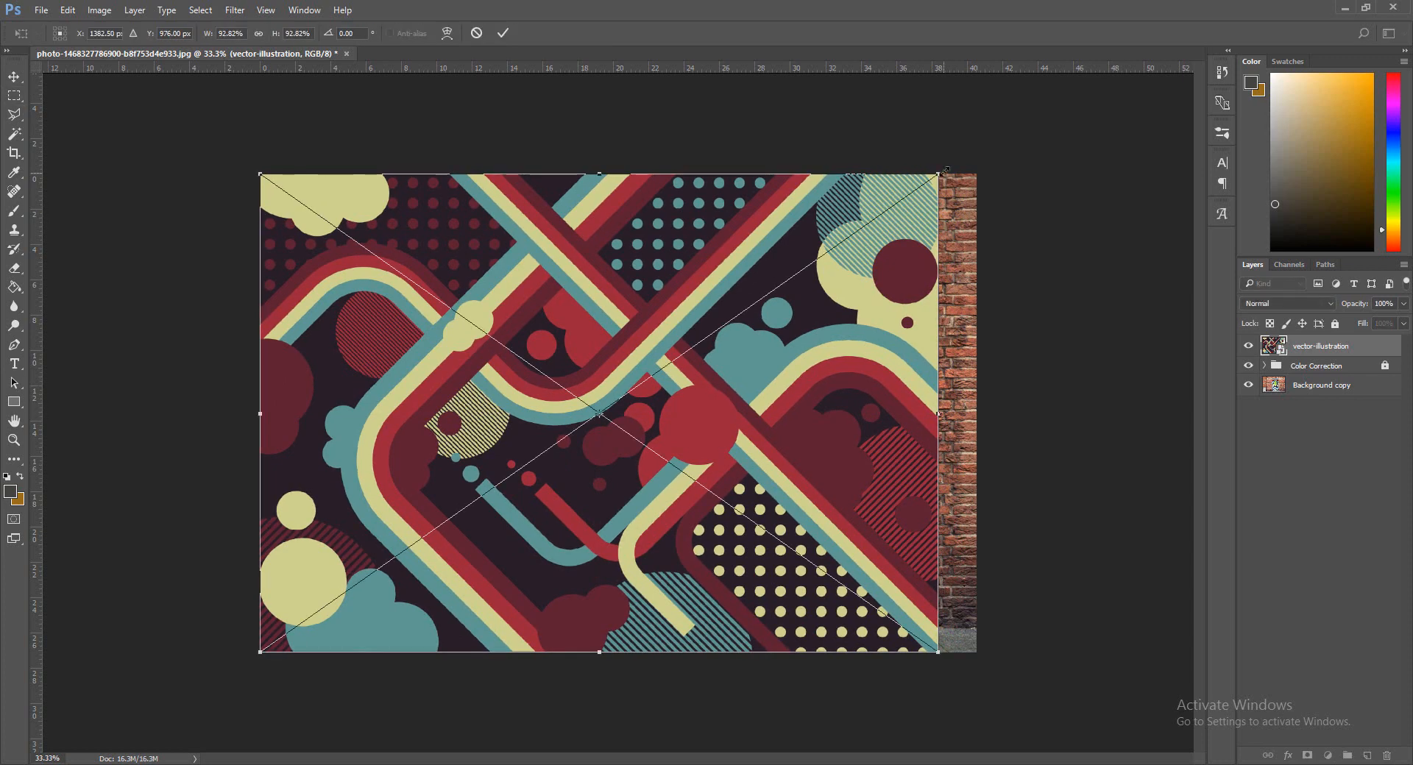
left_click_drag(939, 174, 992, 154)
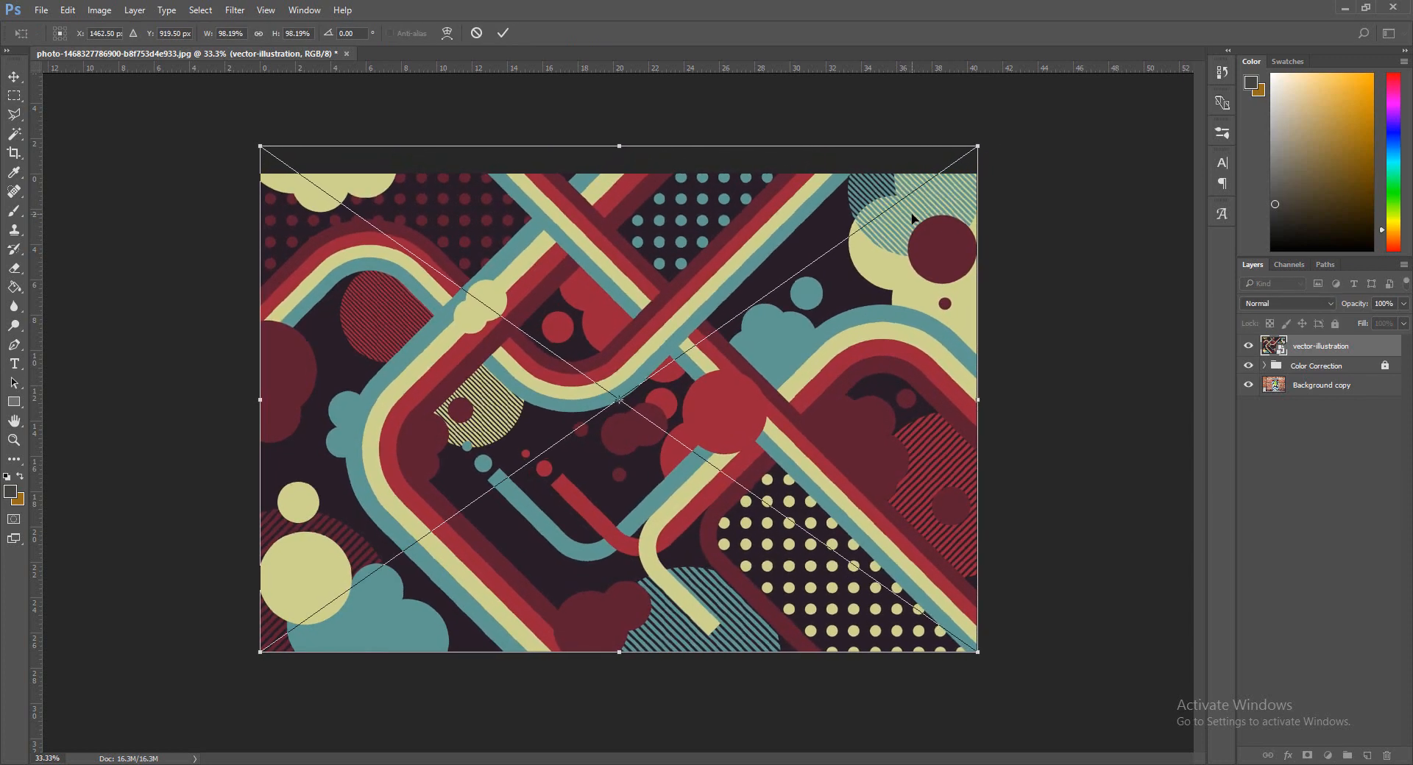
key("Return")
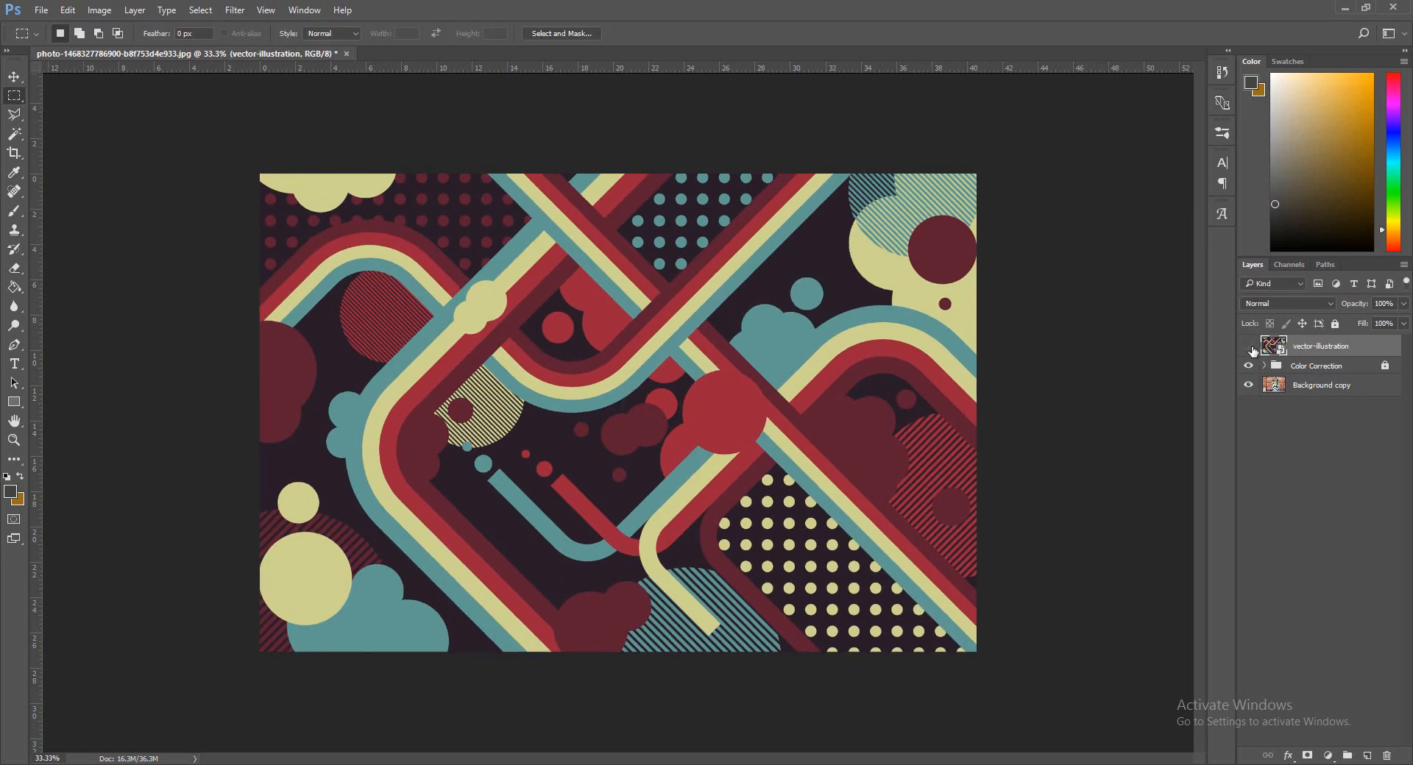
Hide the vector-illustration layer and trace a closed Pen path around the brick wall, excluding the painted door, utility box and pavement.
left_click(1250, 347)
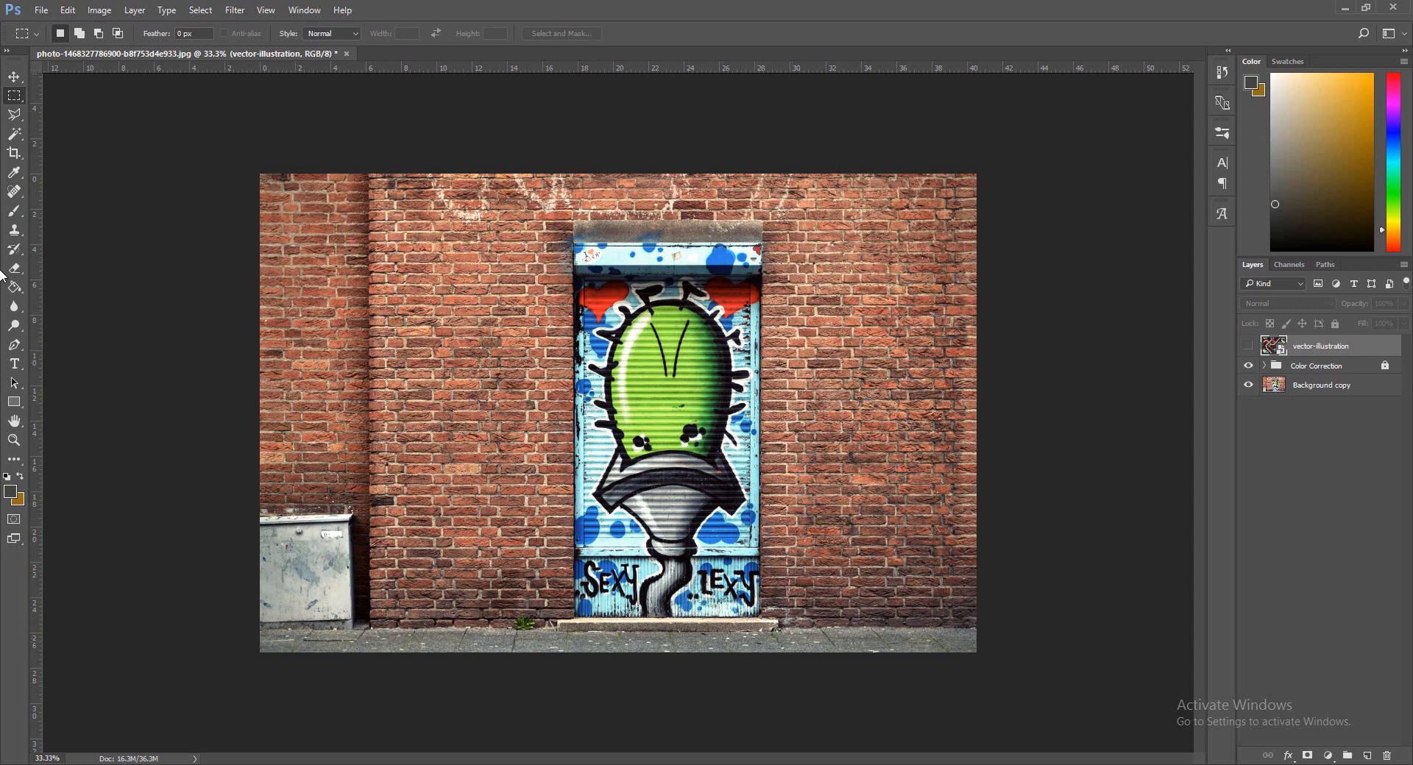
left_click(15, 346)
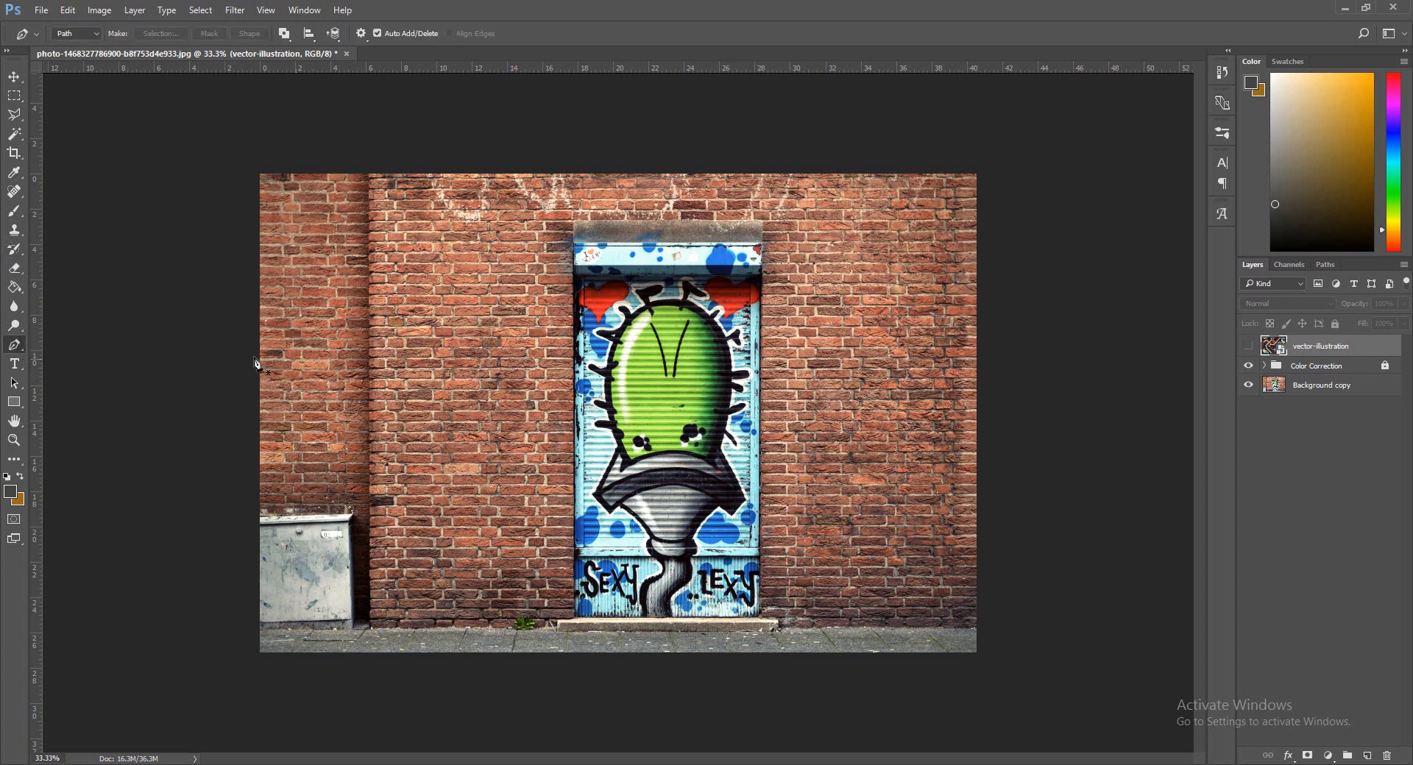
left_click(371, 630)
left_click(390, 628)
left_click(432, 629)
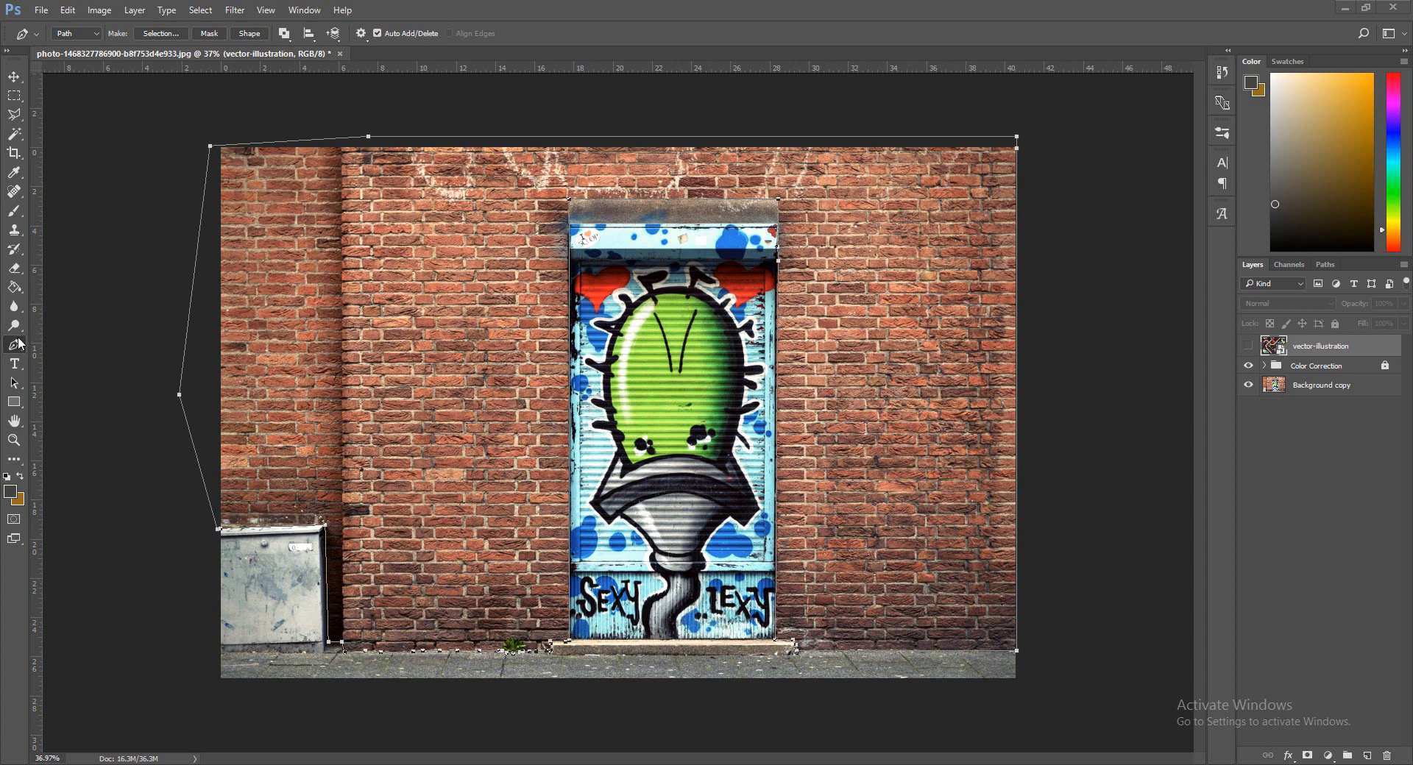
Convert the wall path into a new anti-aliased selection with a feather radius of 0 pixels.
right_click(913, 332)
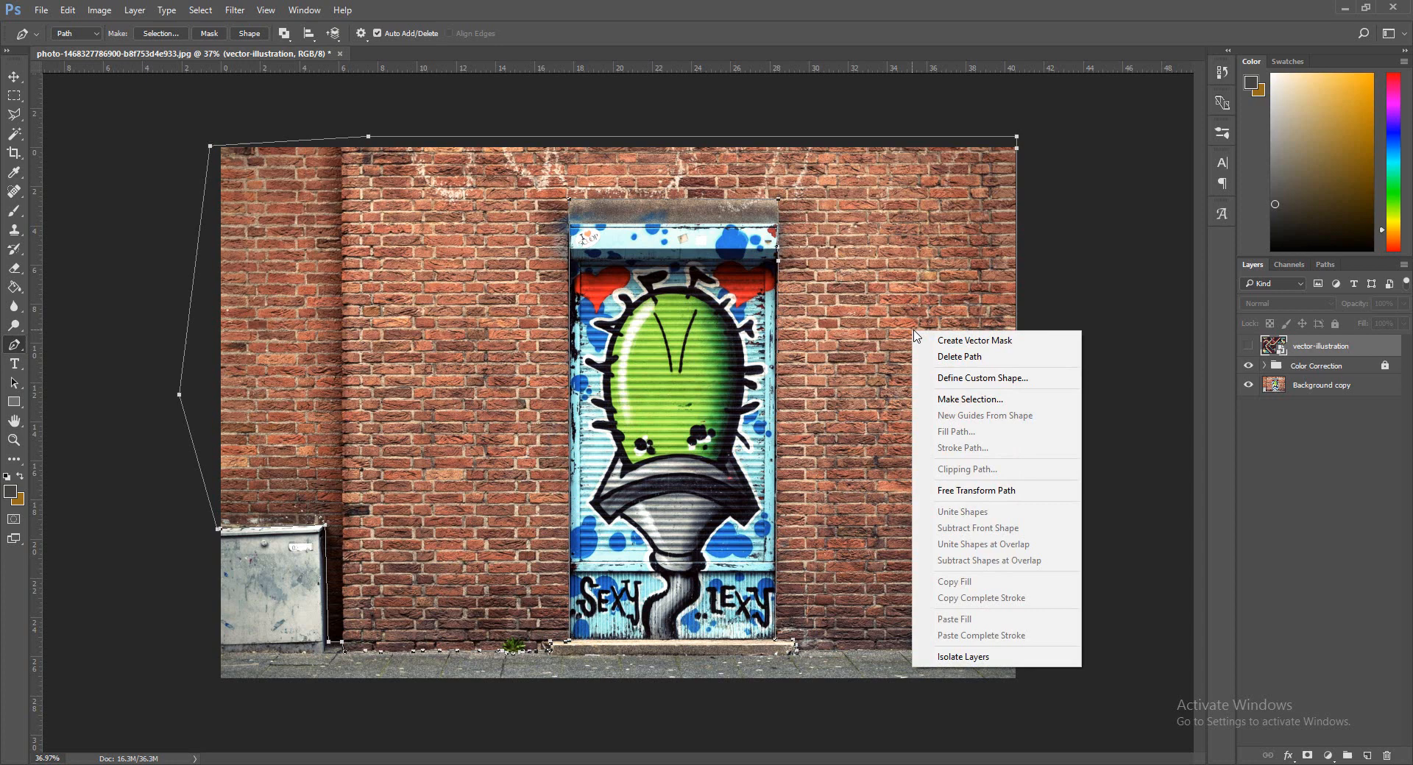
left_click(998, 401)
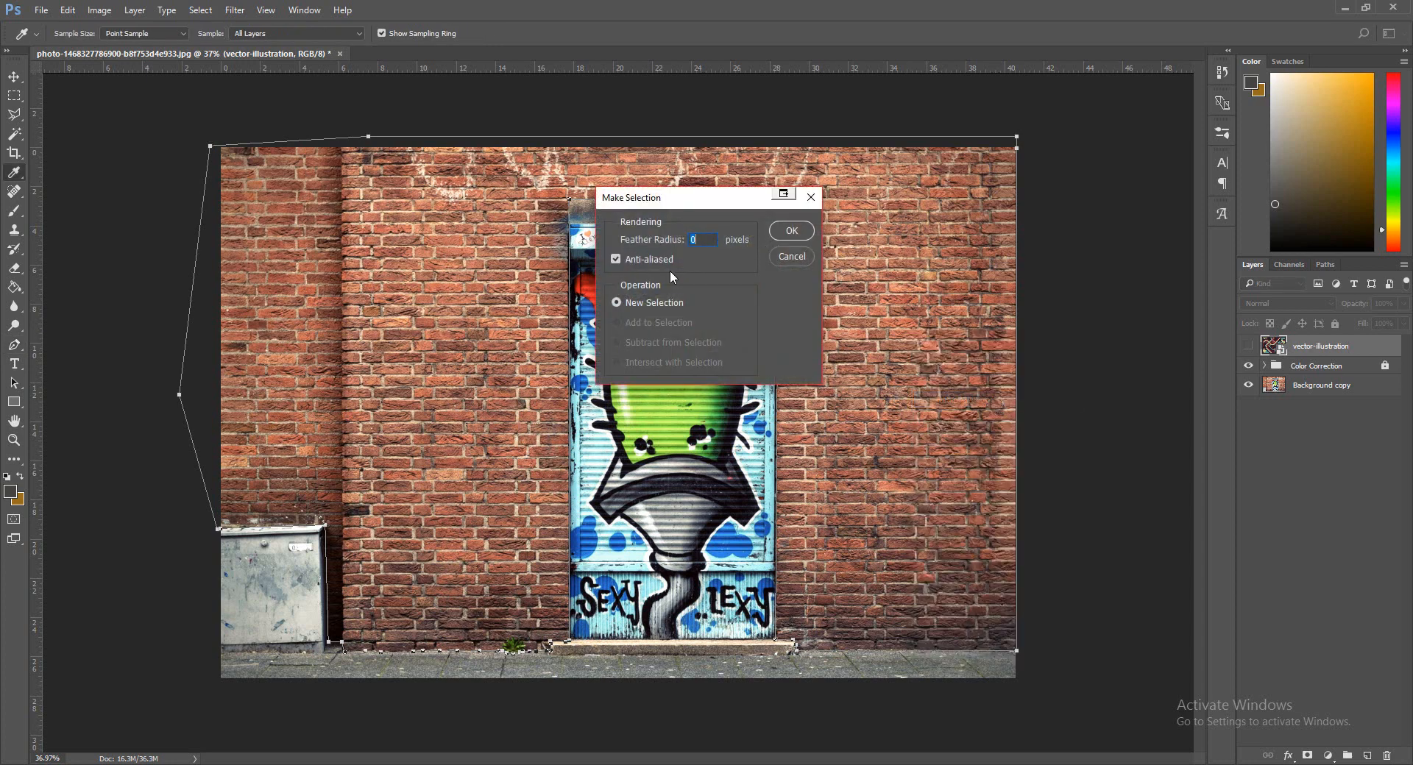
left_click(792, 231)
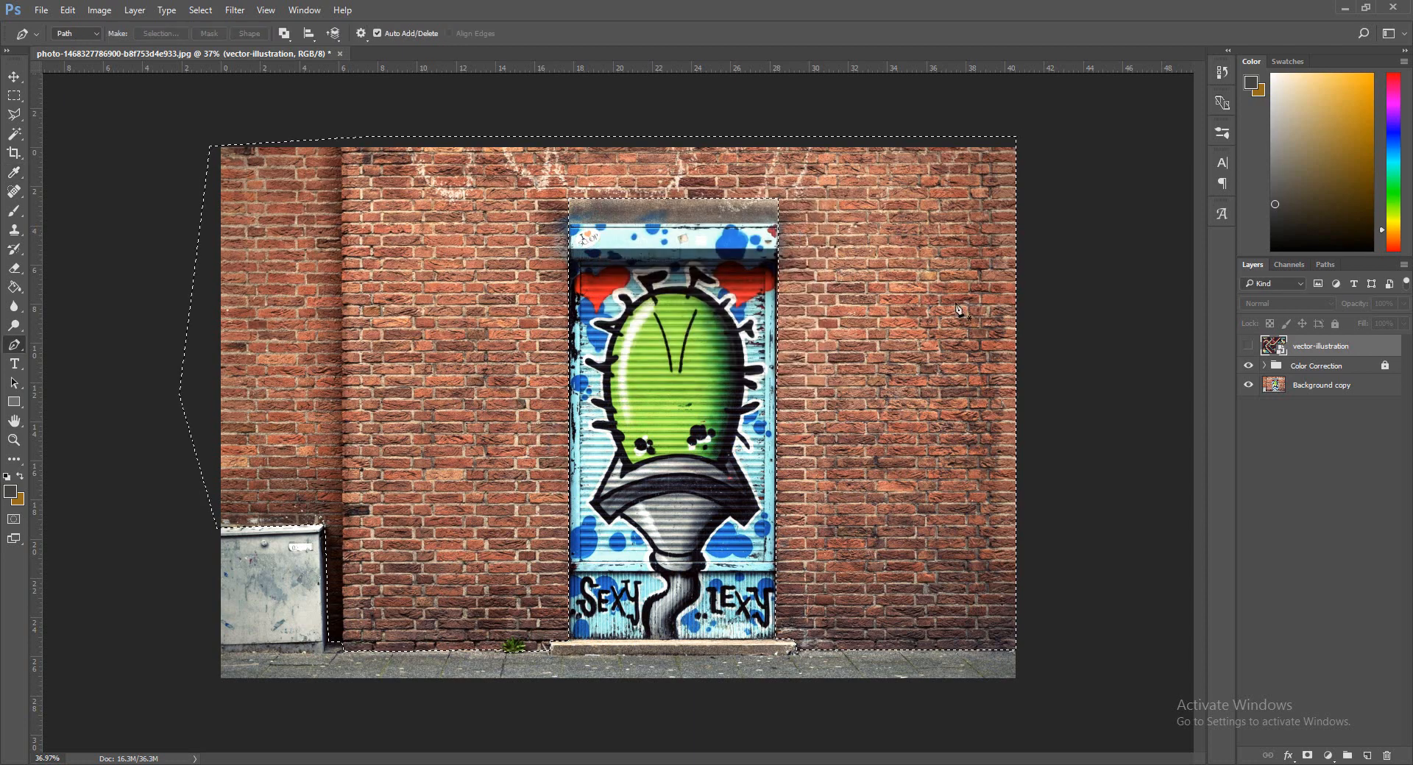
Copy the wall-shaped selection of the redisplayed vector-illustration to a new layer and delete the original illustration layer.
left_click(1248, 346)
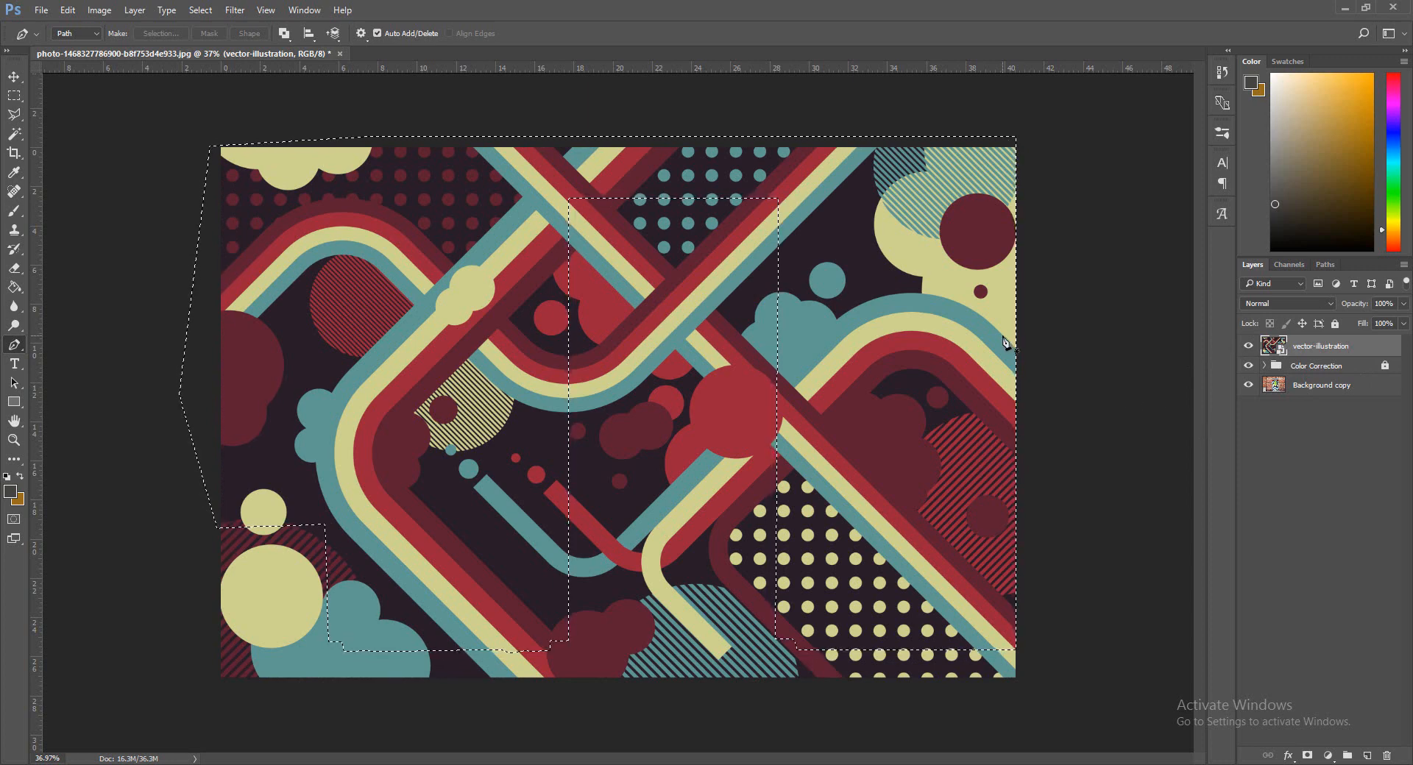
key("ctrl+j")
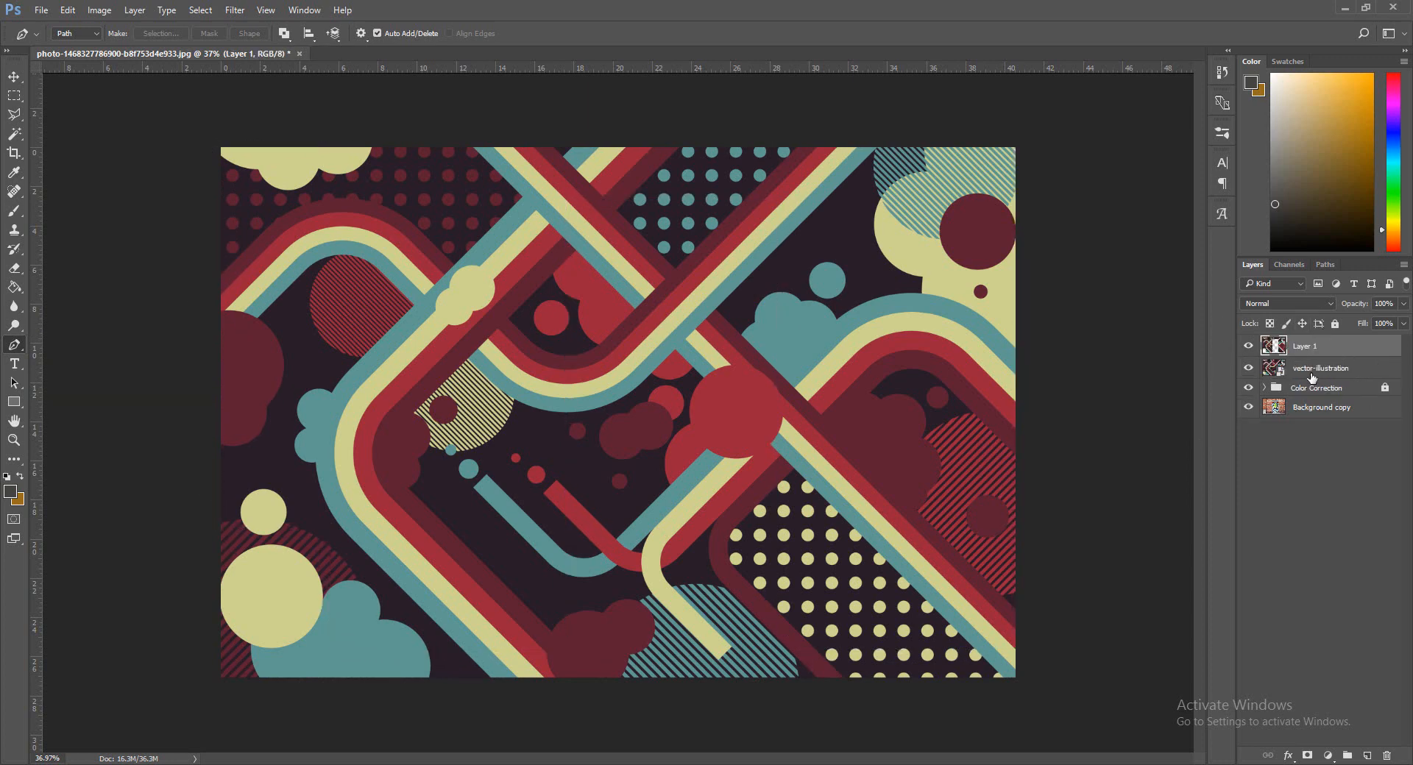
left_click(1310, 372)
key("Delete")
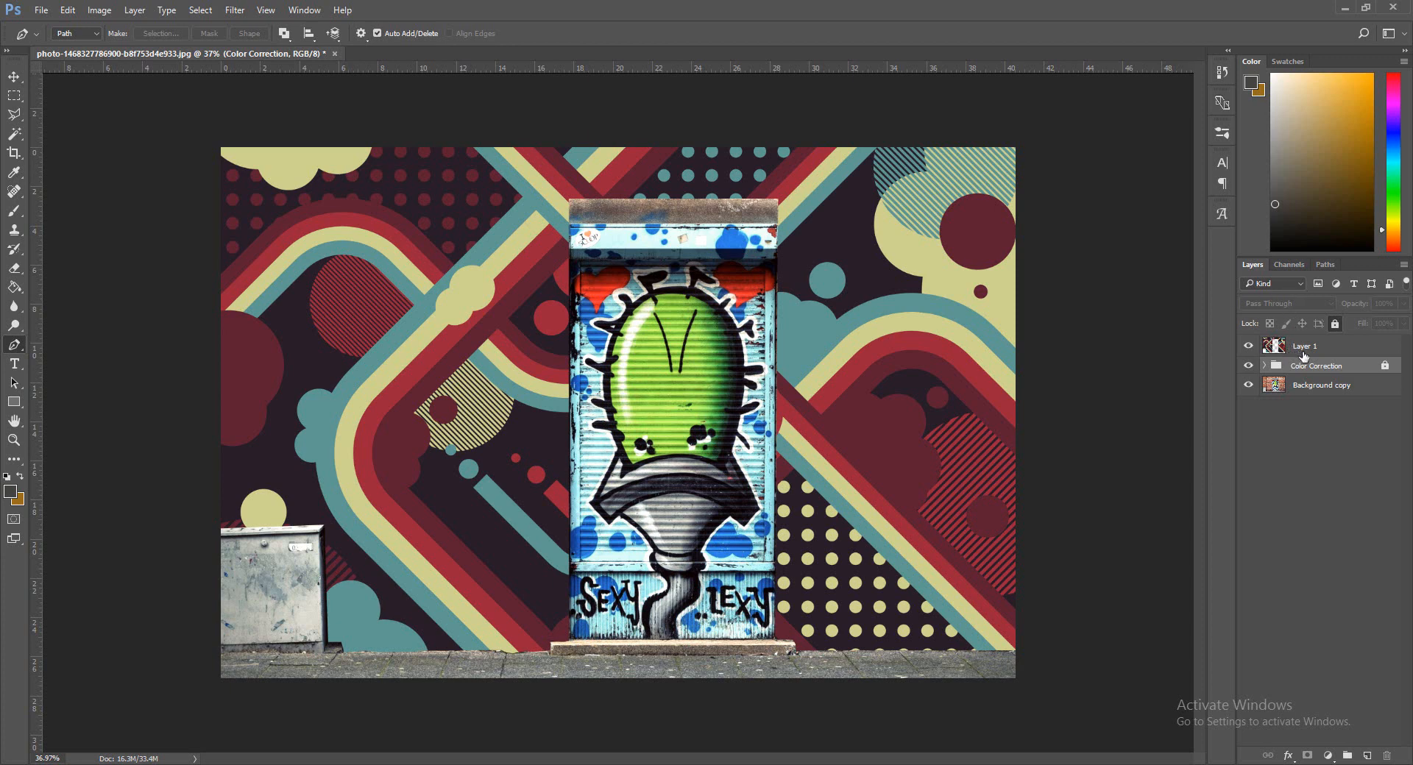
Try the Luminosity and Dissolve blend modes on Layer 1.
left_click(1309, 353)
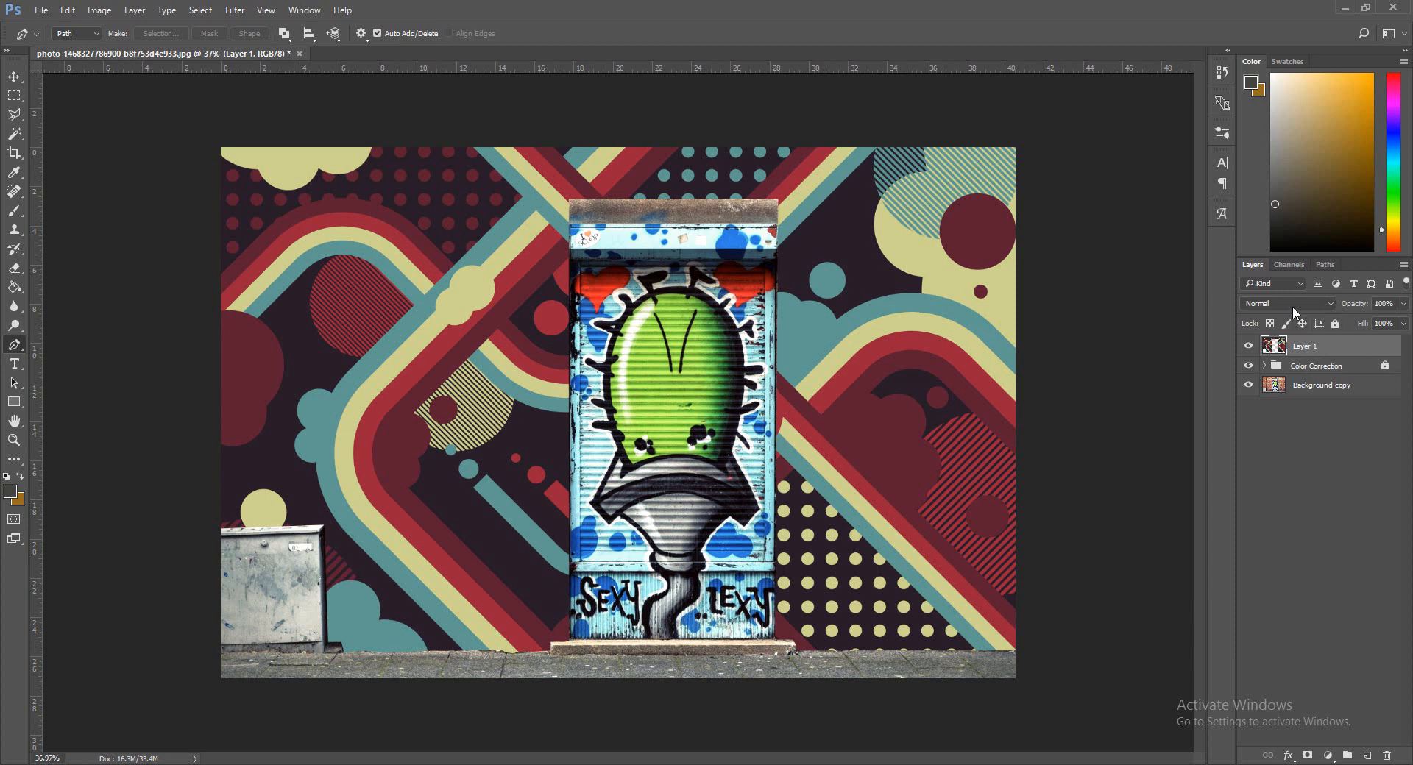
left_click(1274, 303)
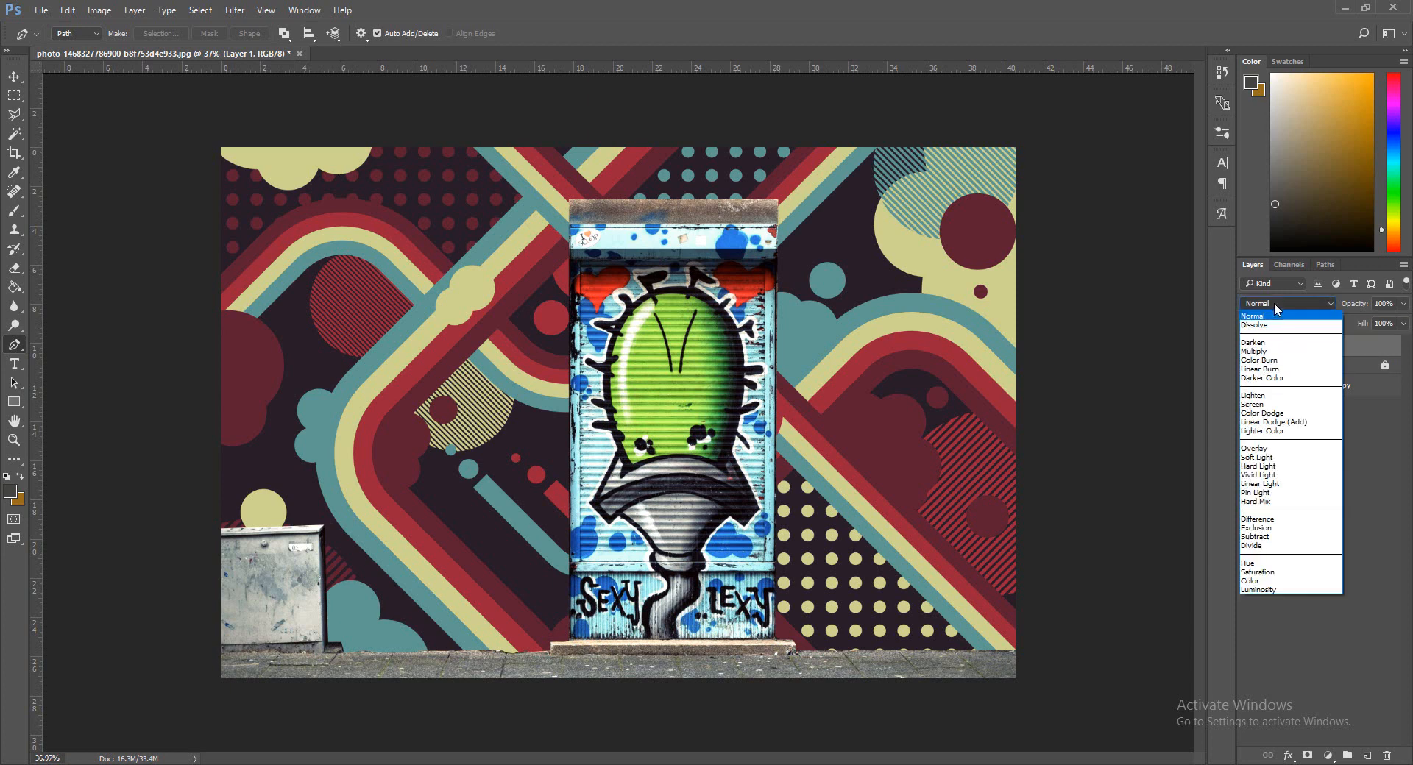
left_click(1266, 612)
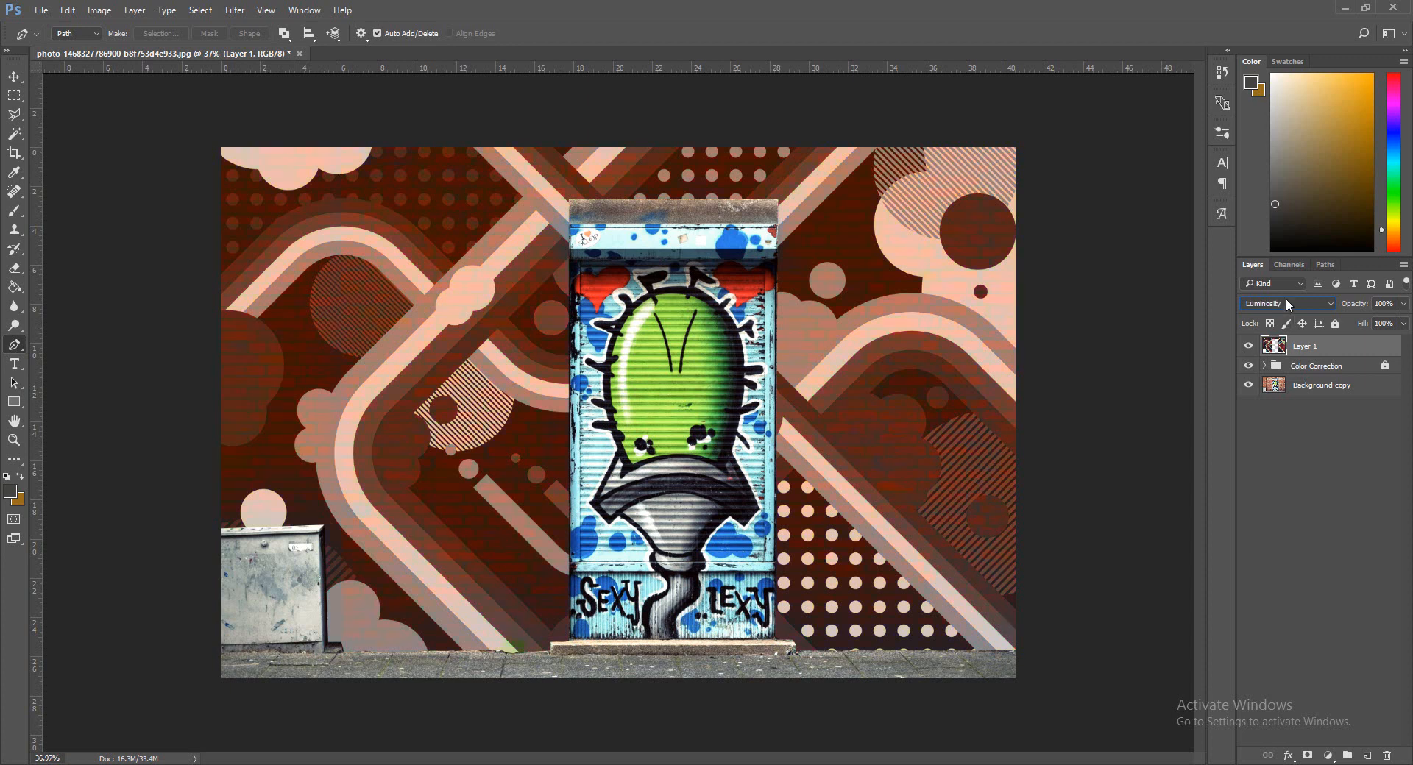
scroll(1286, 298, "up", 1)
scroll(1286, 299, "down", 1)
left_click(1287, 301)
left_click(1287, 315)
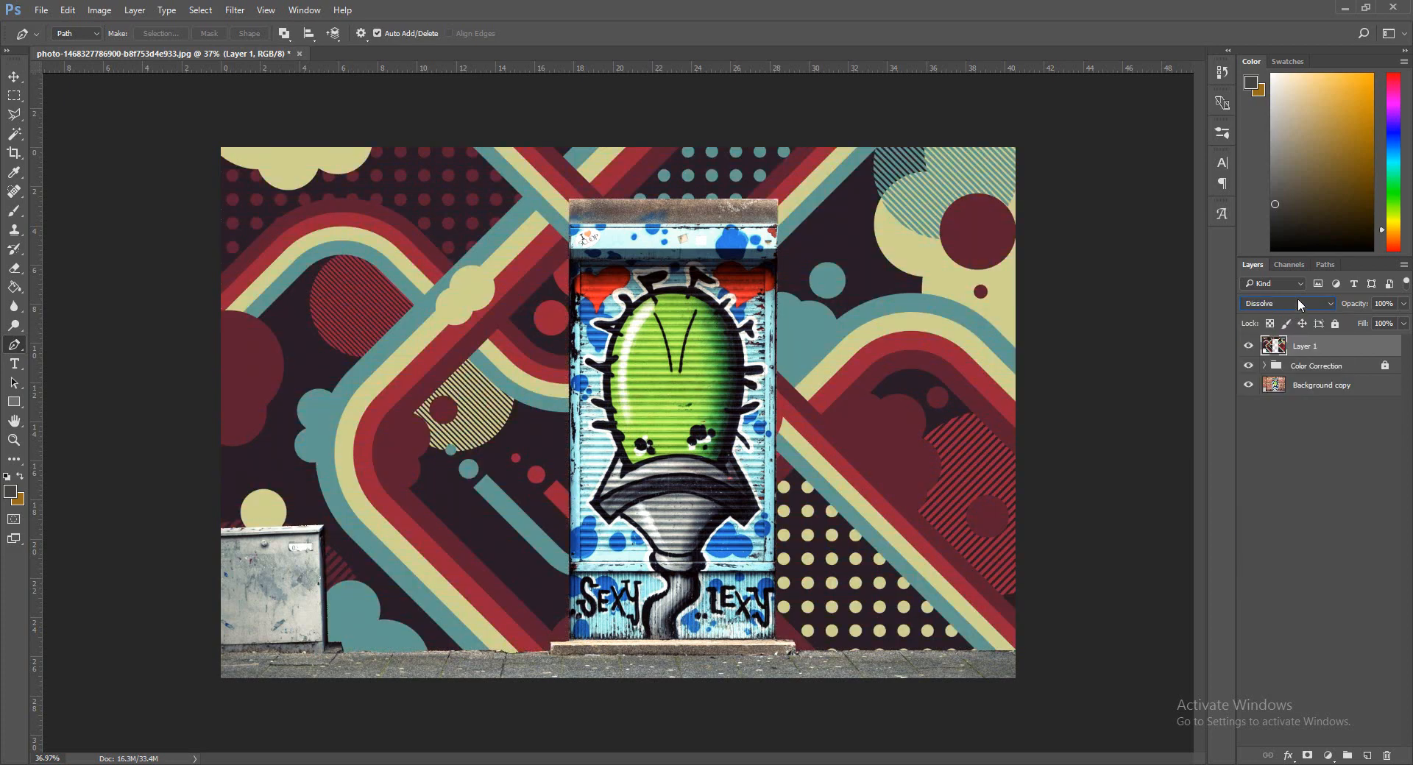
Preview Layer 1 in the successive blend modes from the darkening group through Lighten, Hard Light, Pin Light, Difference and Divide to Luminosity.
scroll(1299, 299, "down", 4)
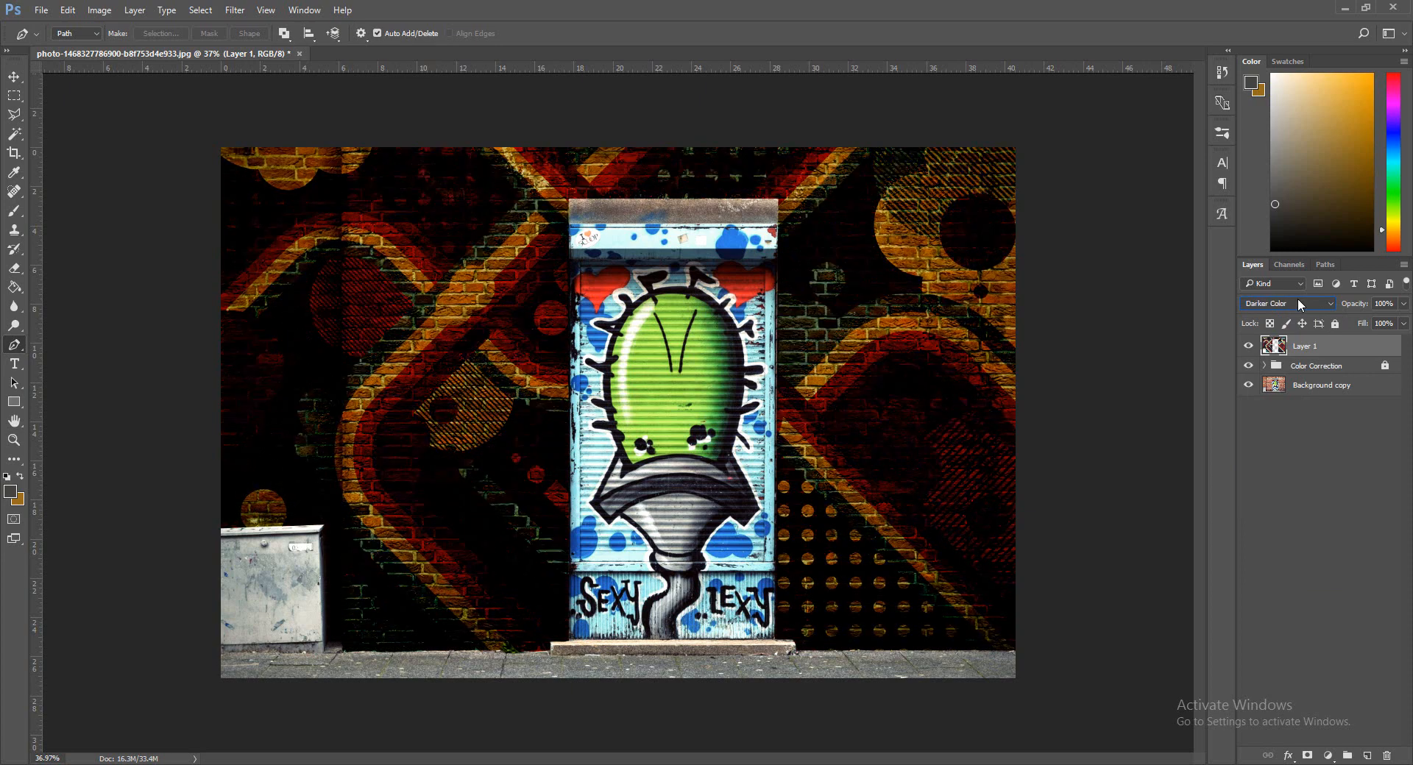
scroll(1298, 300, "down", 1)
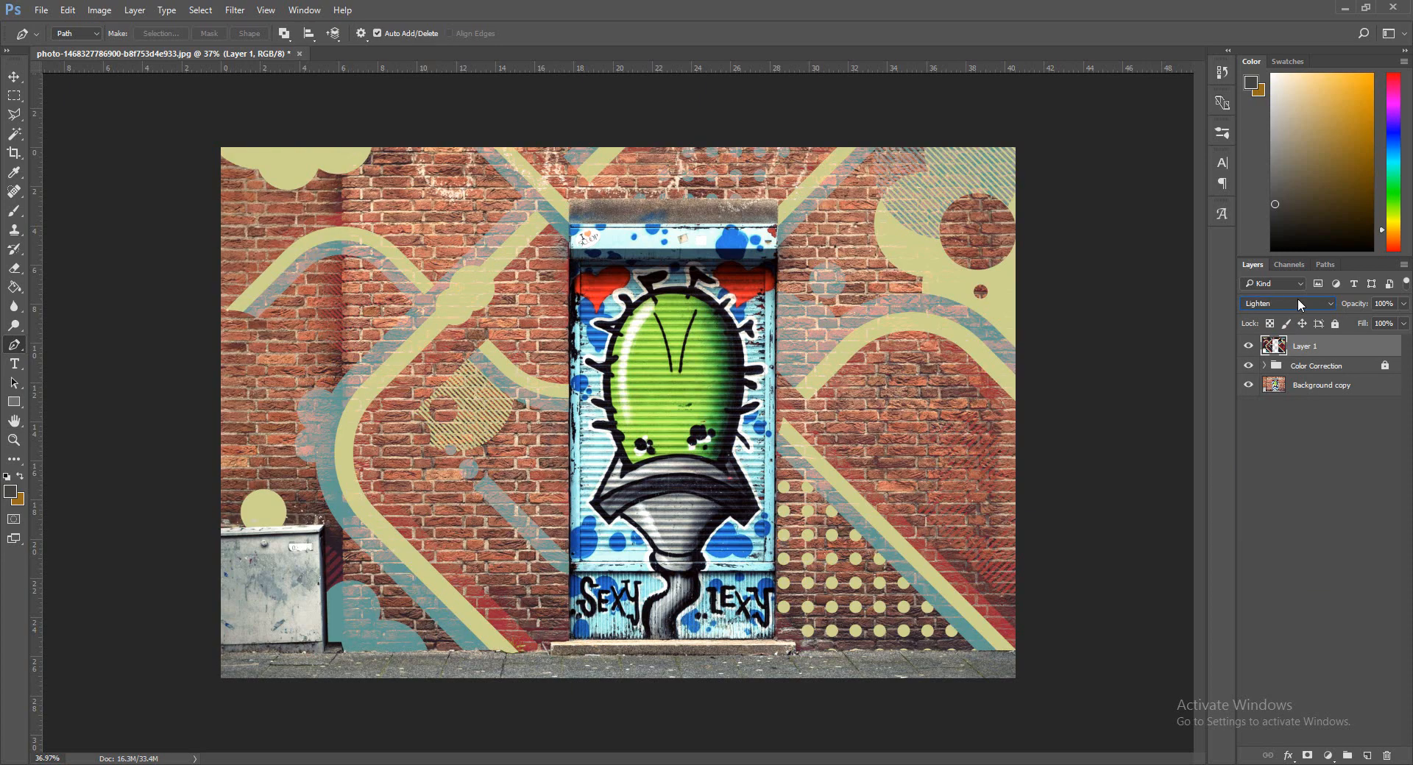
scroll(1299, 299, "down", 4)
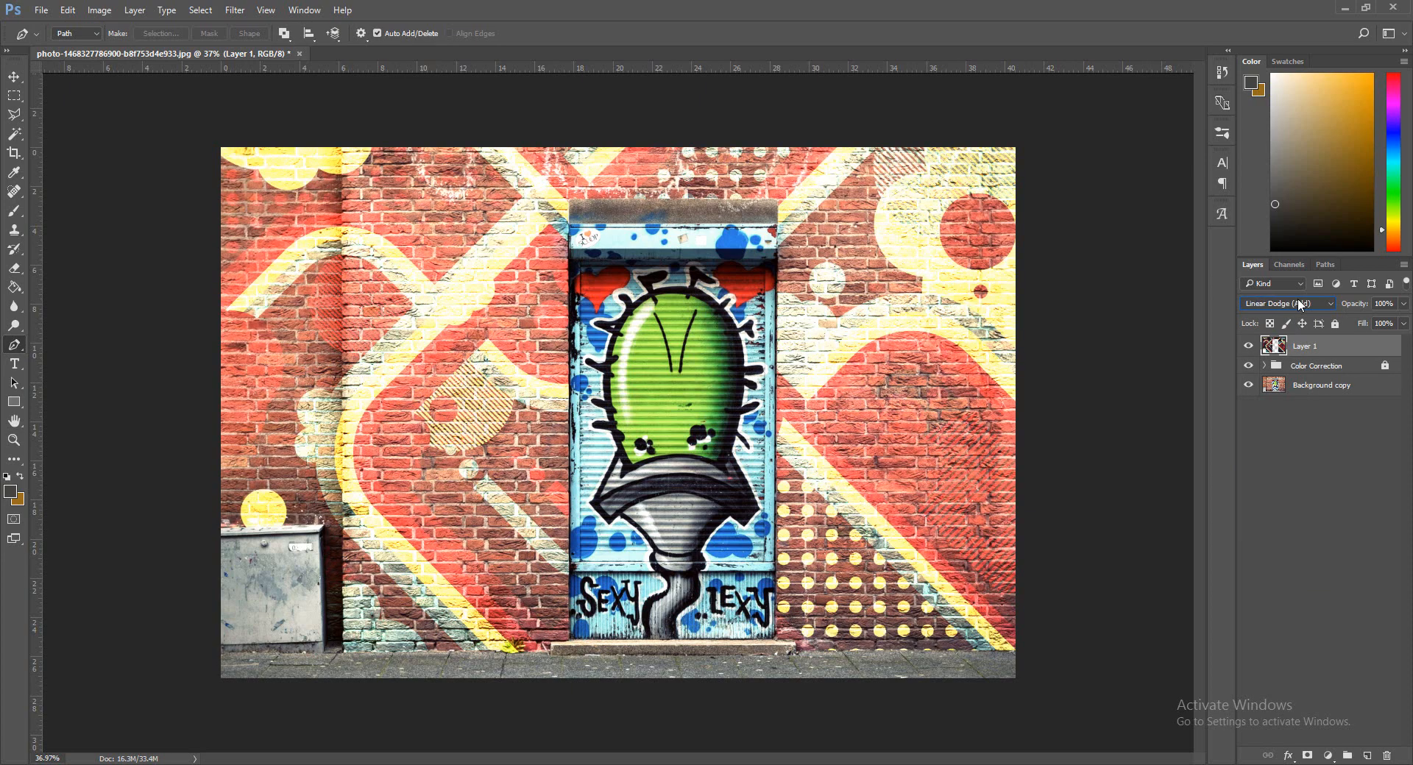
scroll(1296, 298, "down", 3)
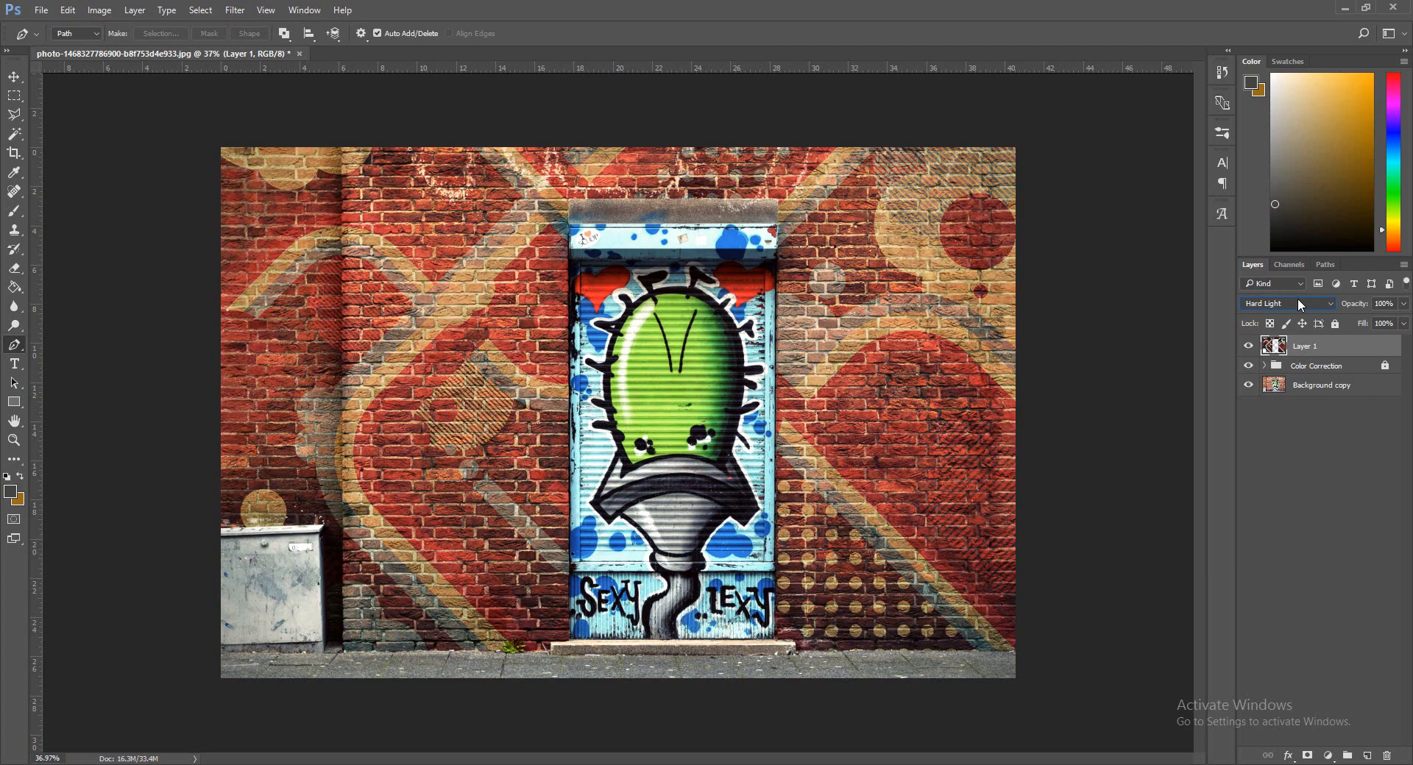
scroll(1297, 298, "down", 2)
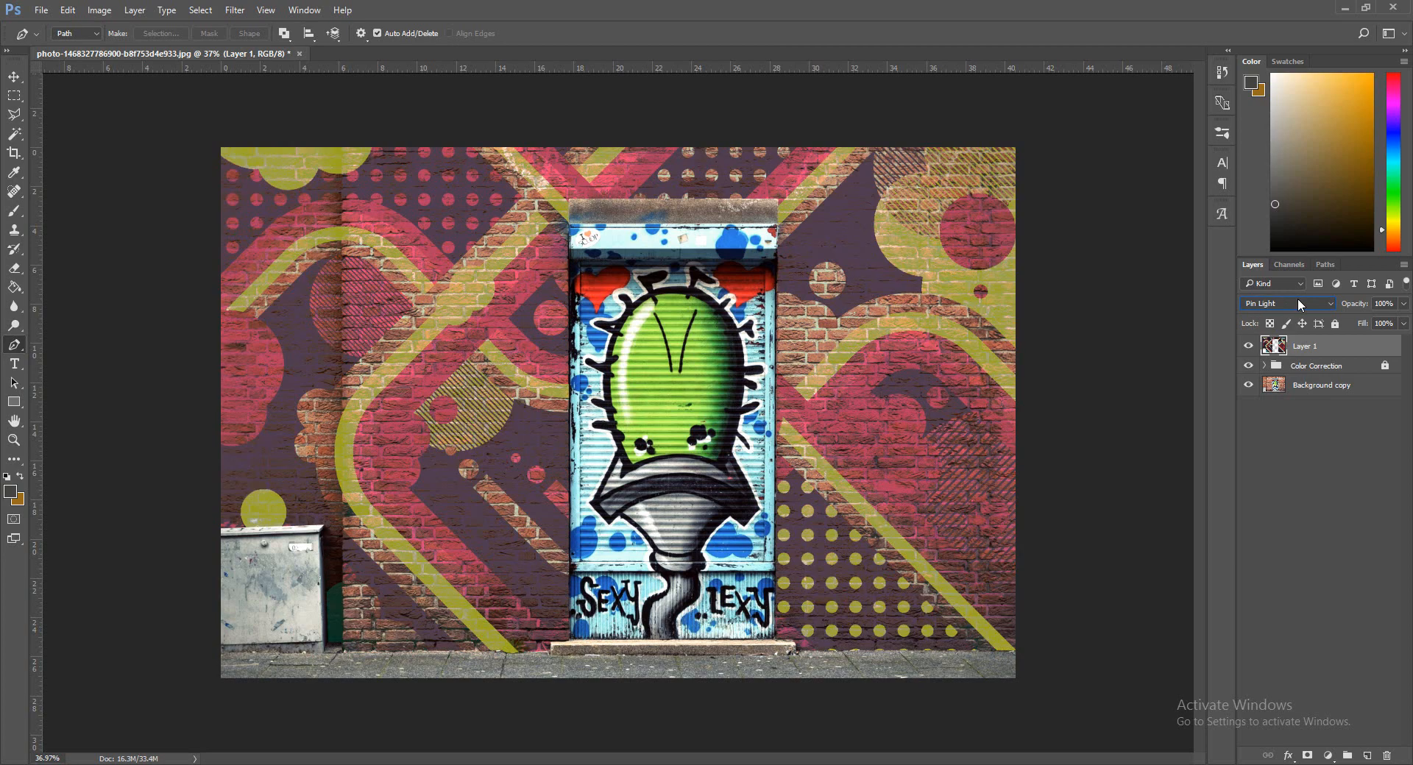
scroll(1296, 298, "down", 2)
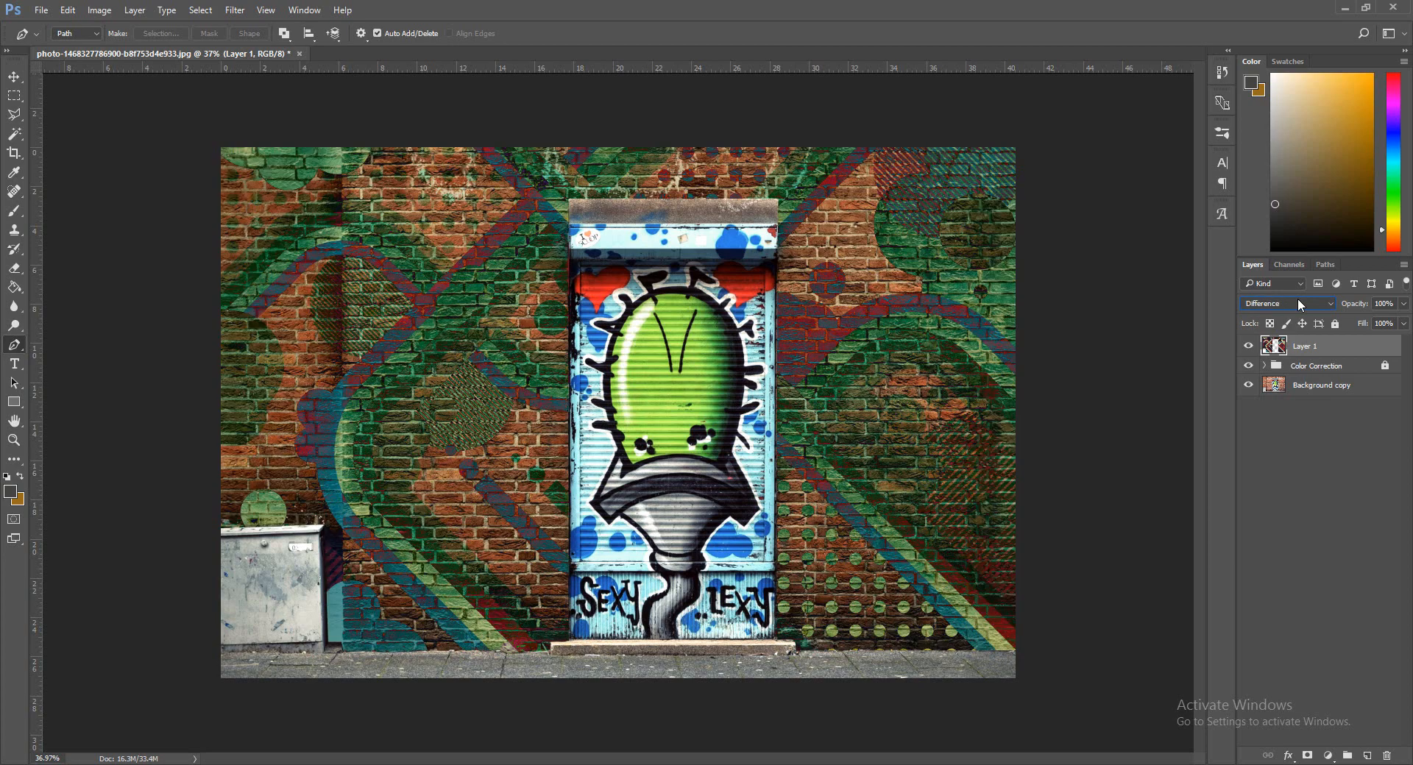
scroll(1297, 298, "down", 3)
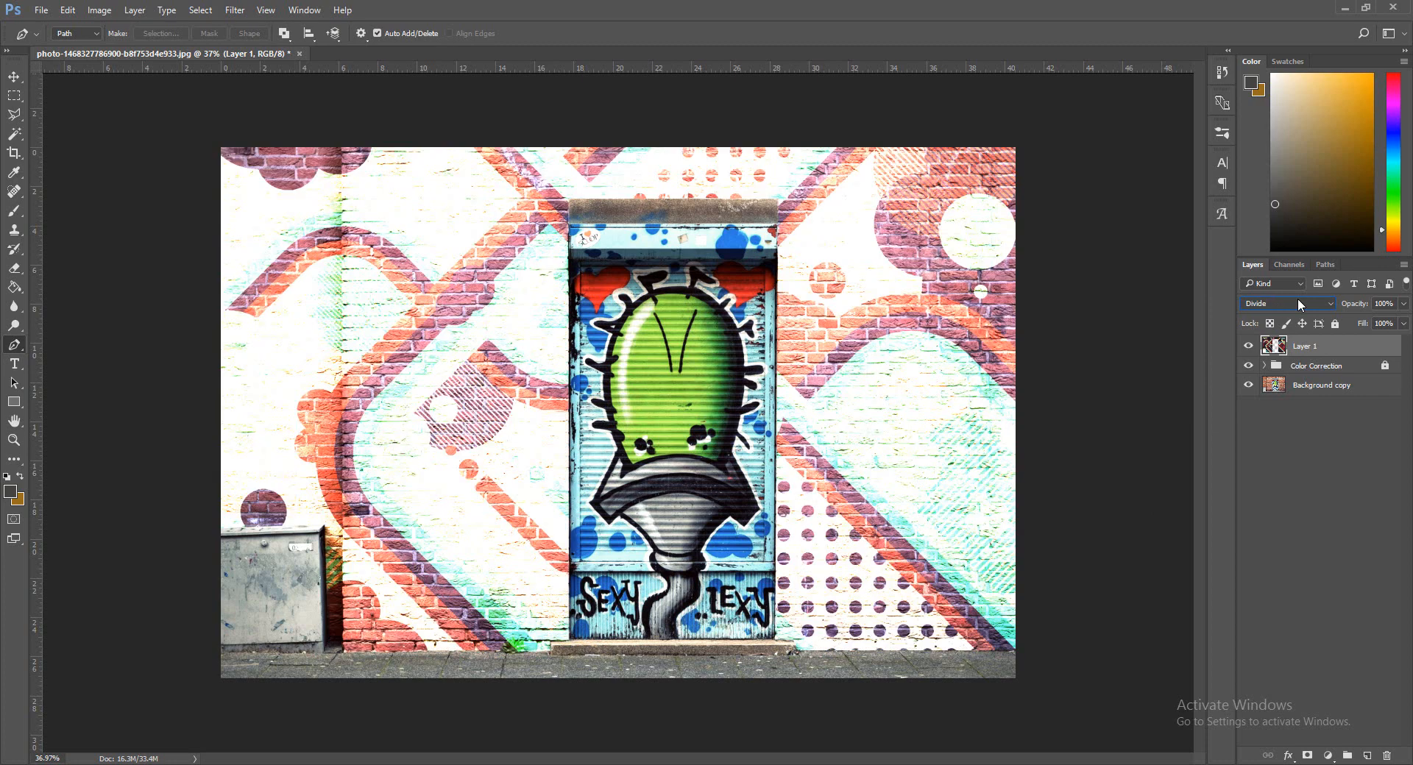
scroll(1297, 298, "down", 1)
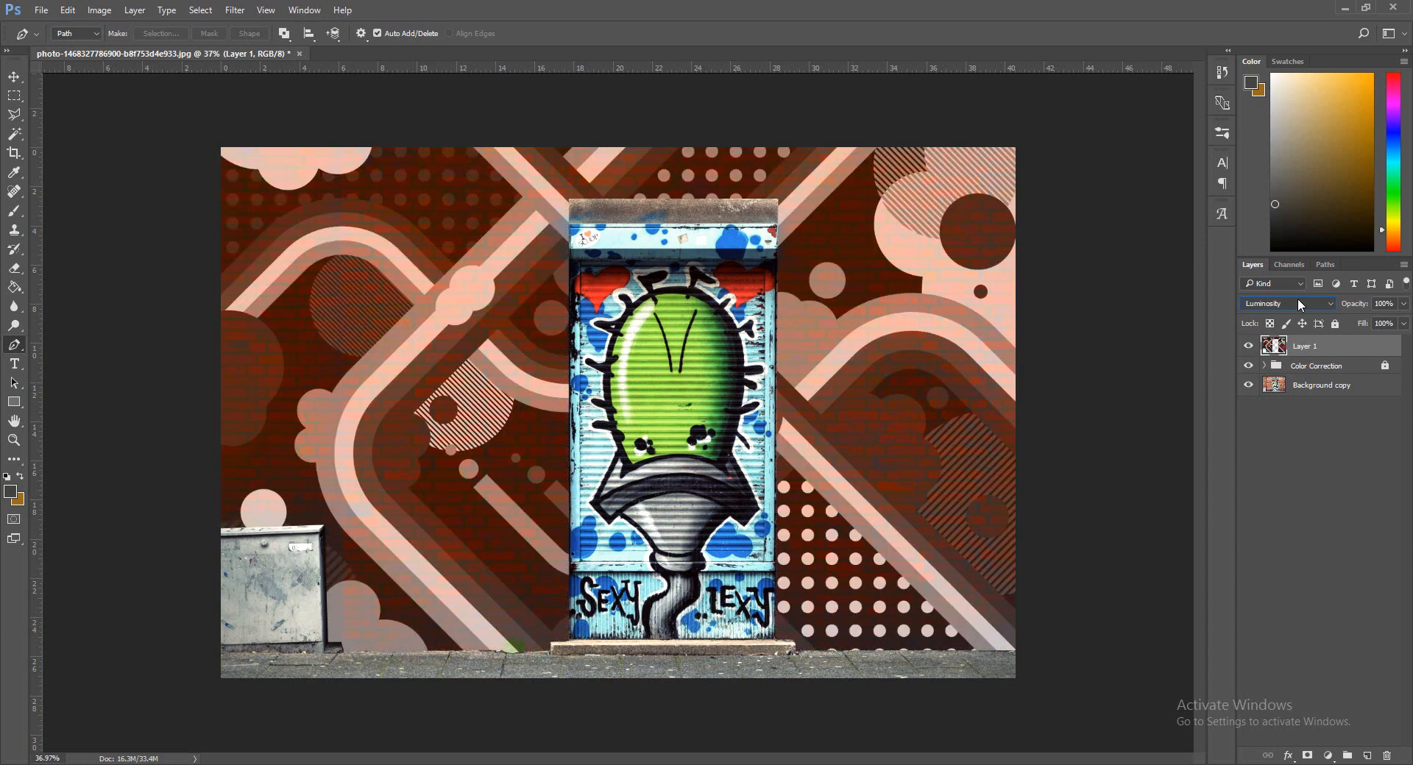
Try the Color blend mode on Layer 1 and switch it to Darken.
scroll(1297, 298, "up", 1)
left_click(1297, 298)
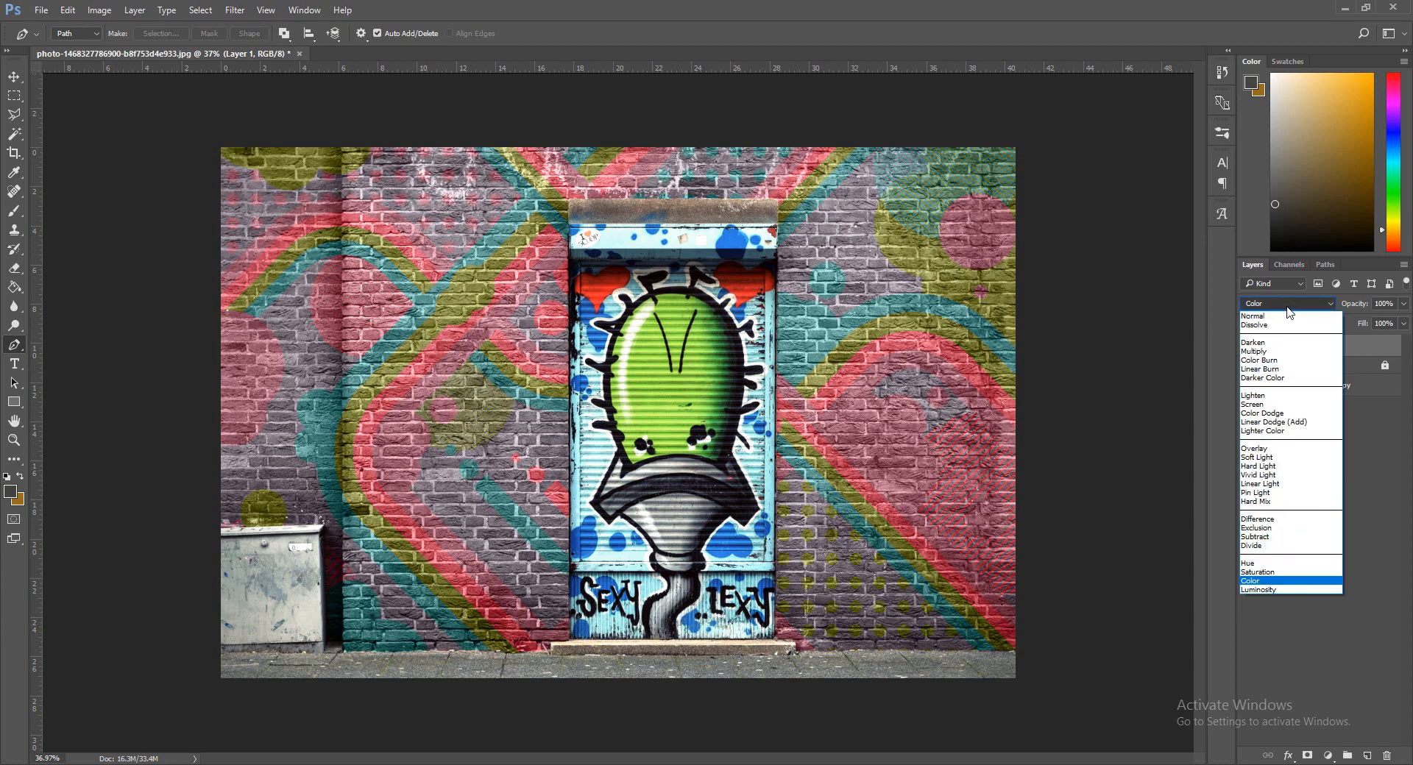
left_click(1296, 317)
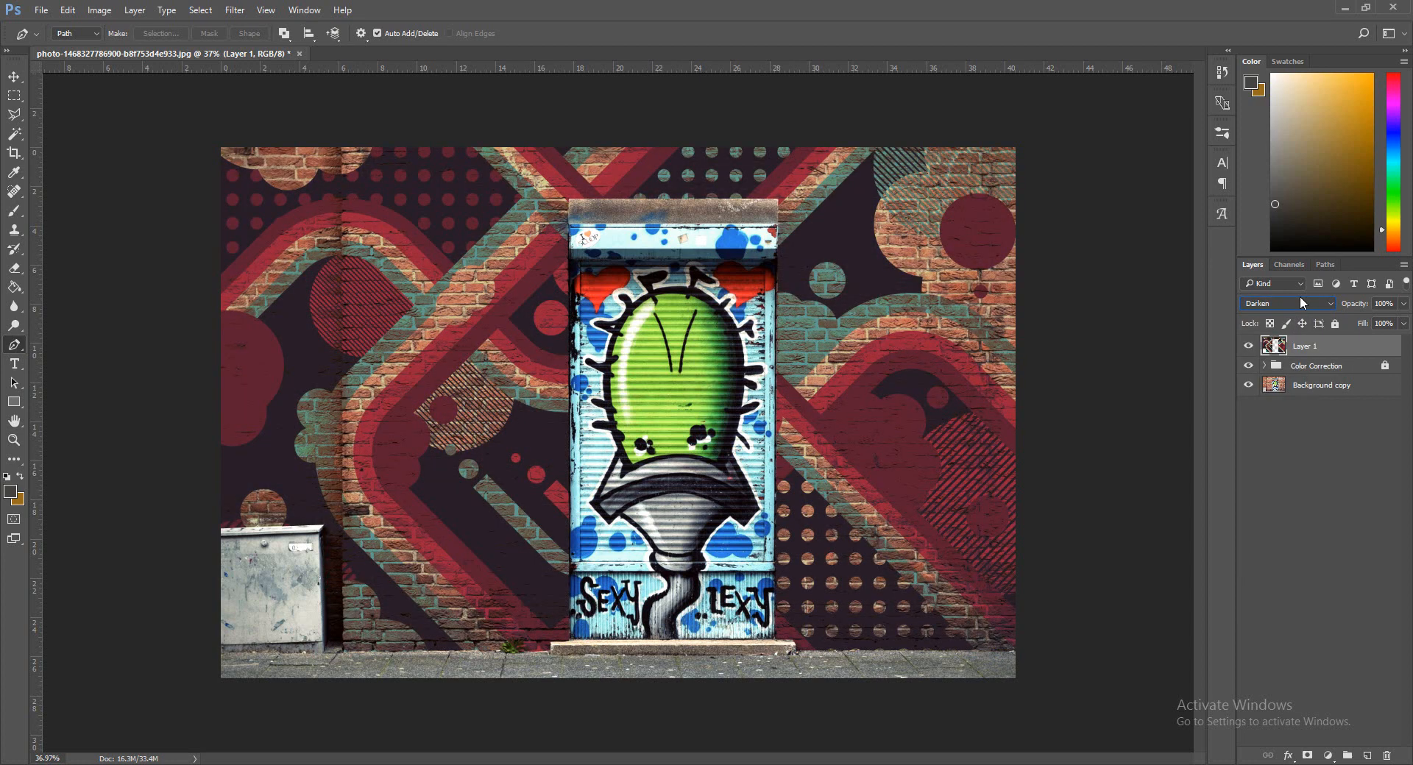
left_click(1283, 424)
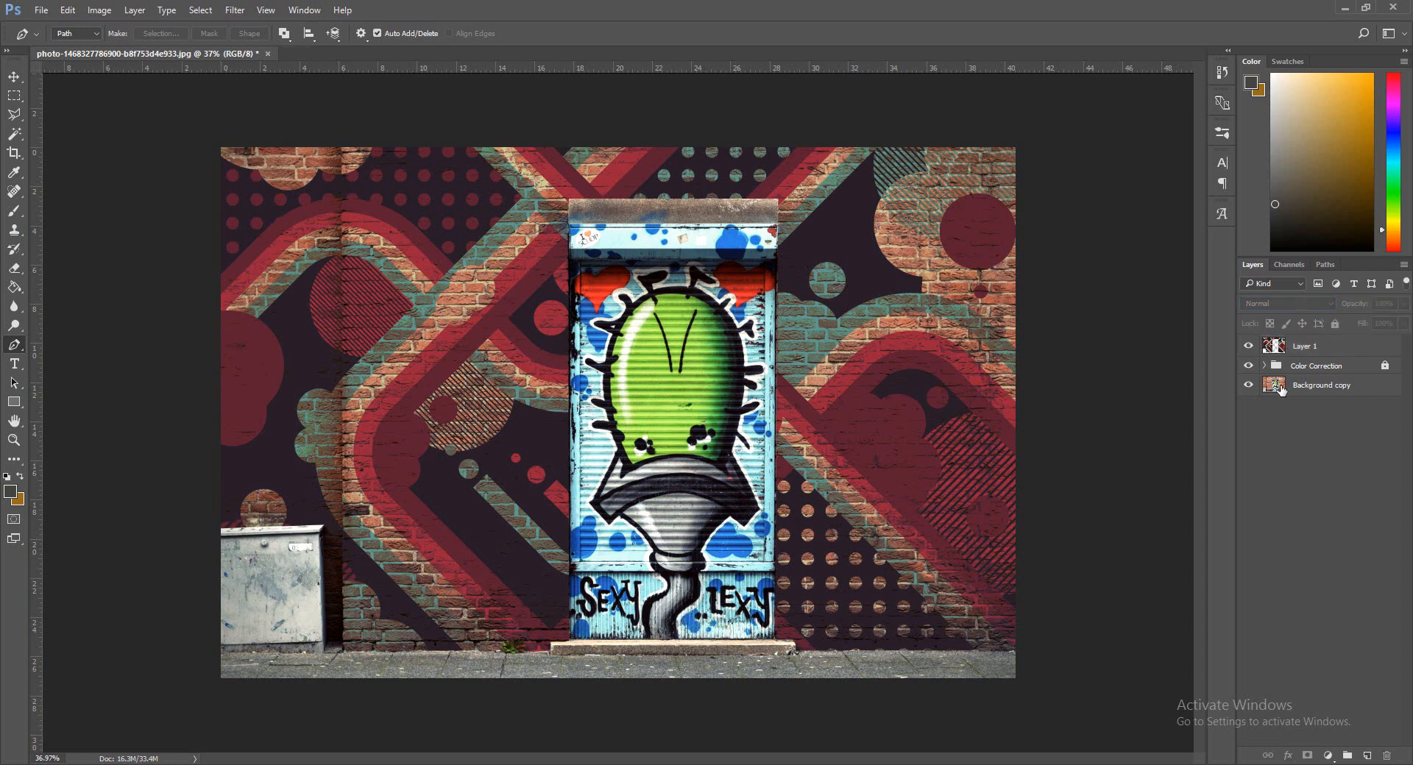
Try lowering Layer 1's opacity to 32% and restore it to 100%.
left_click(1294, 346)
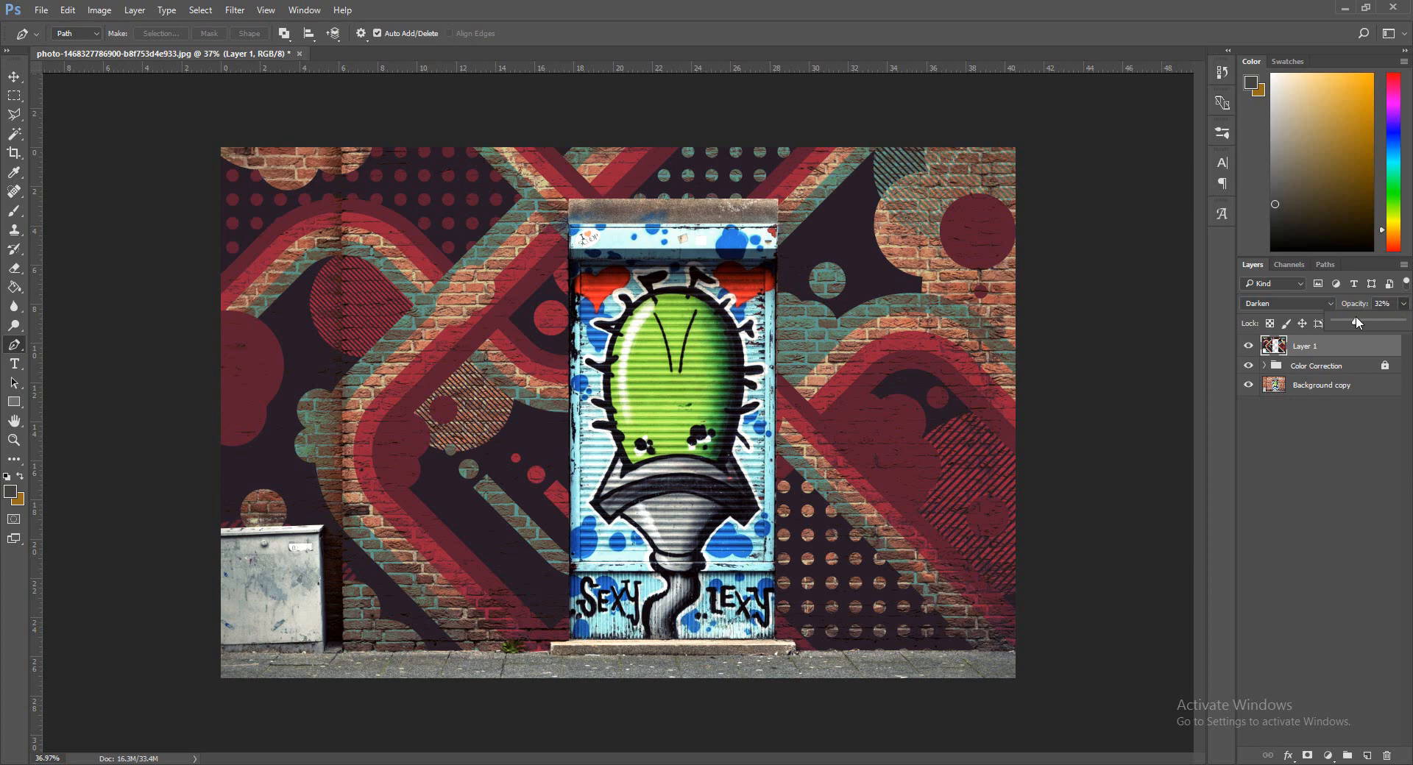
left_click_drag(1355, 318, 1406, 323)
left_click(1325, 453)
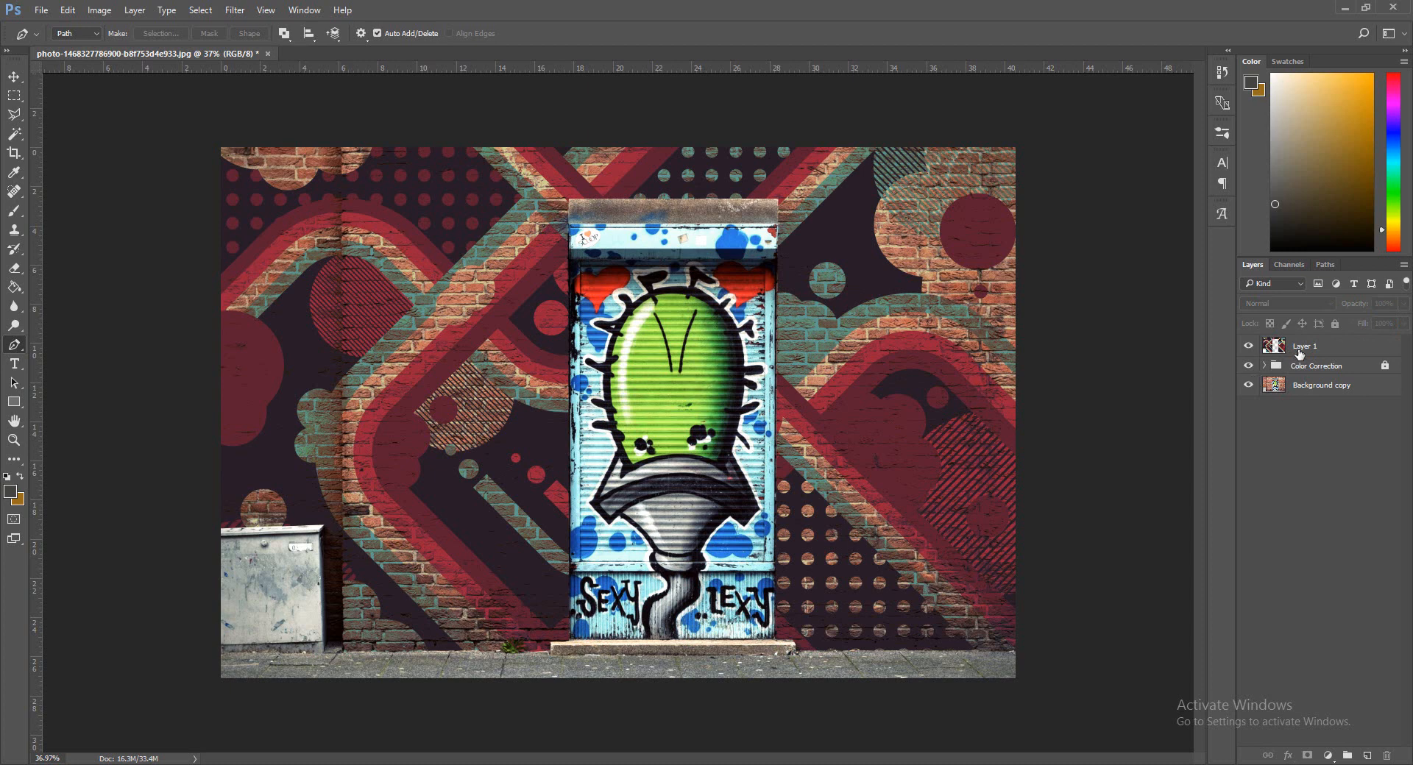
Compare Multiply, Normal and other darkening blend modes on Layer 1 and set it to Darker Color.
left_click(1307, 349)
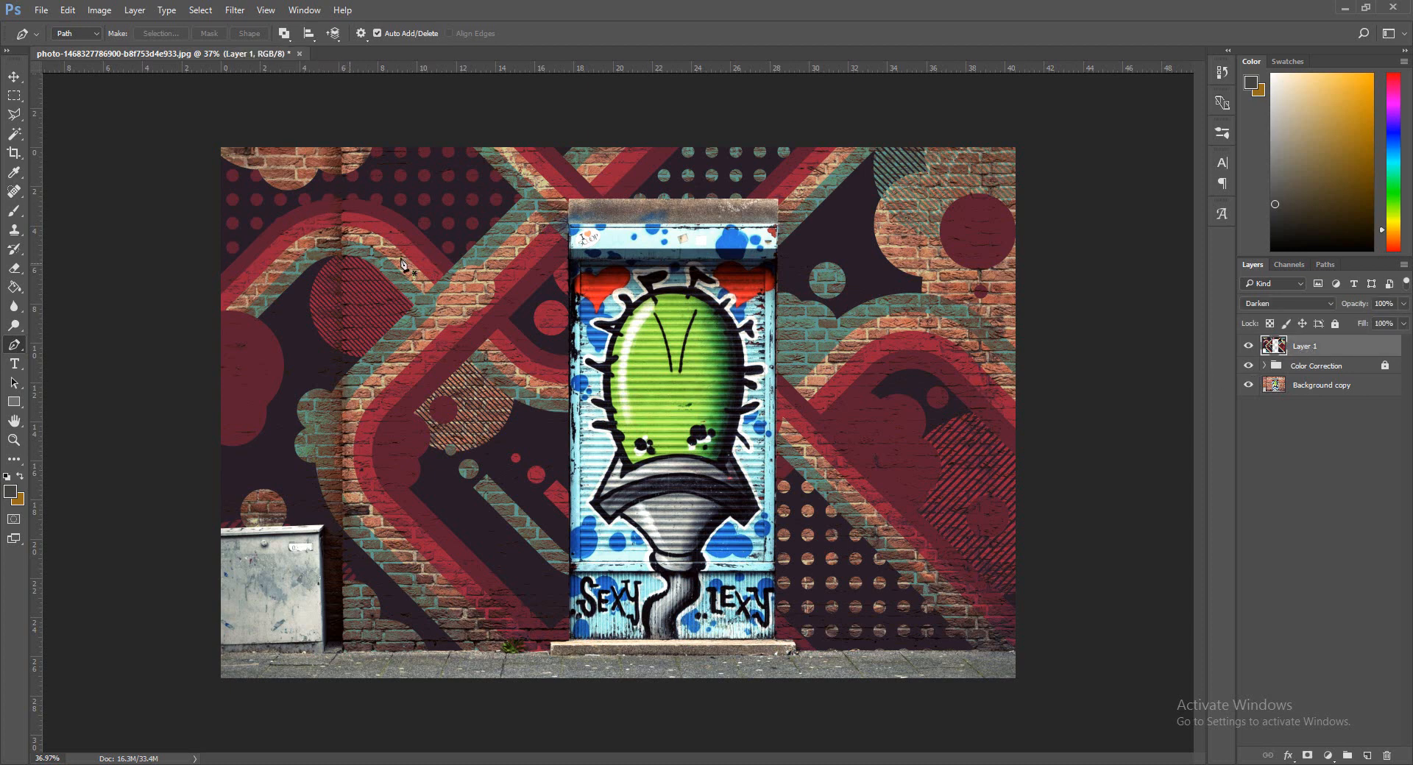
left_click(1284, 304)
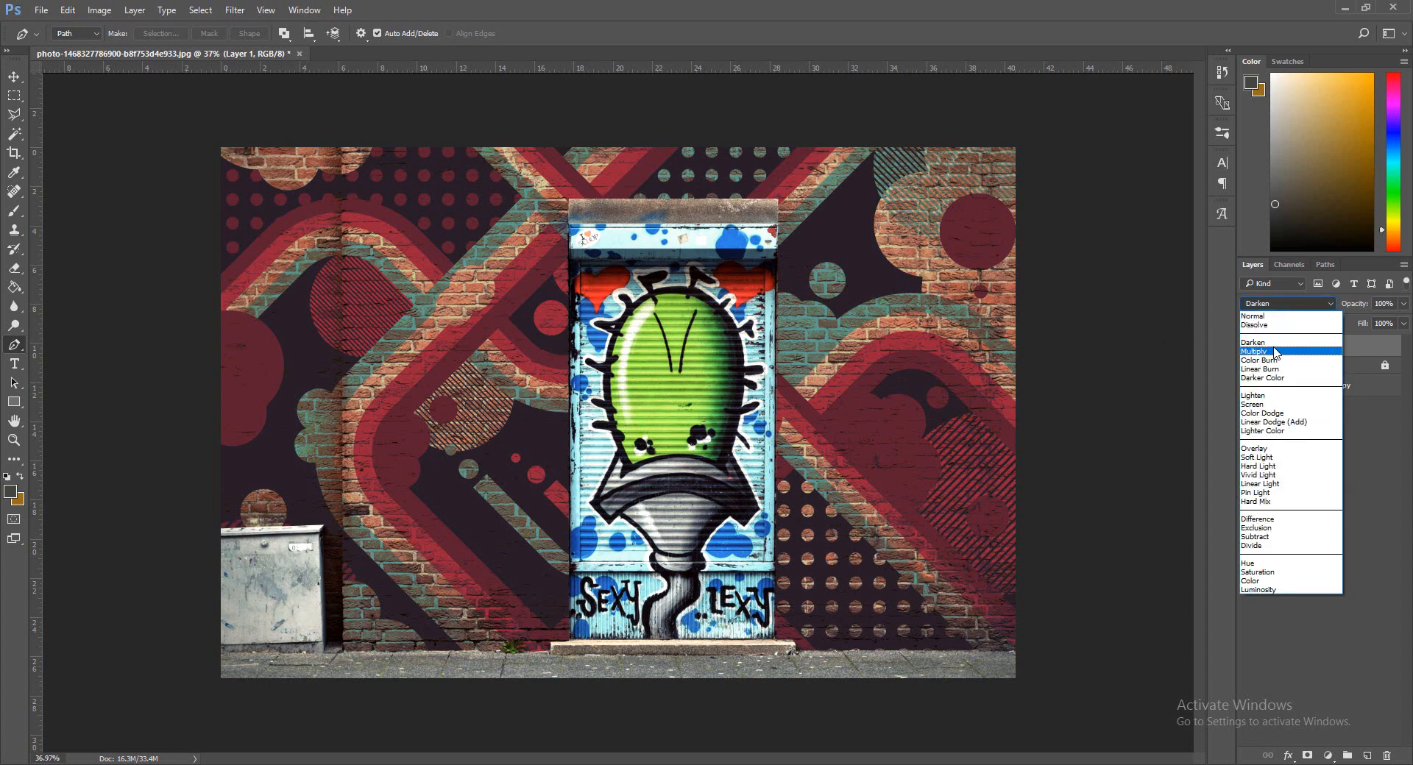
left_click(1279, 351)
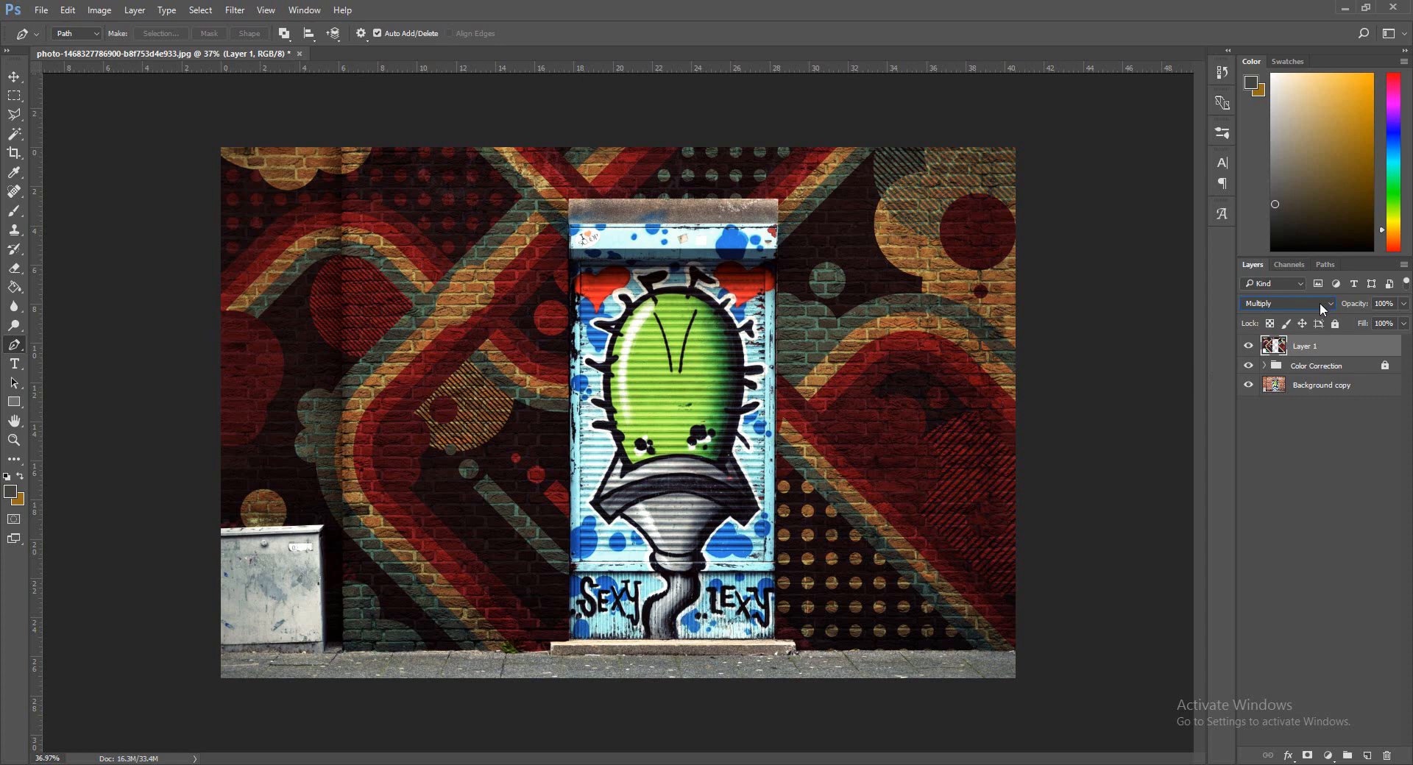
scroll(1319, 303, "up", 3)
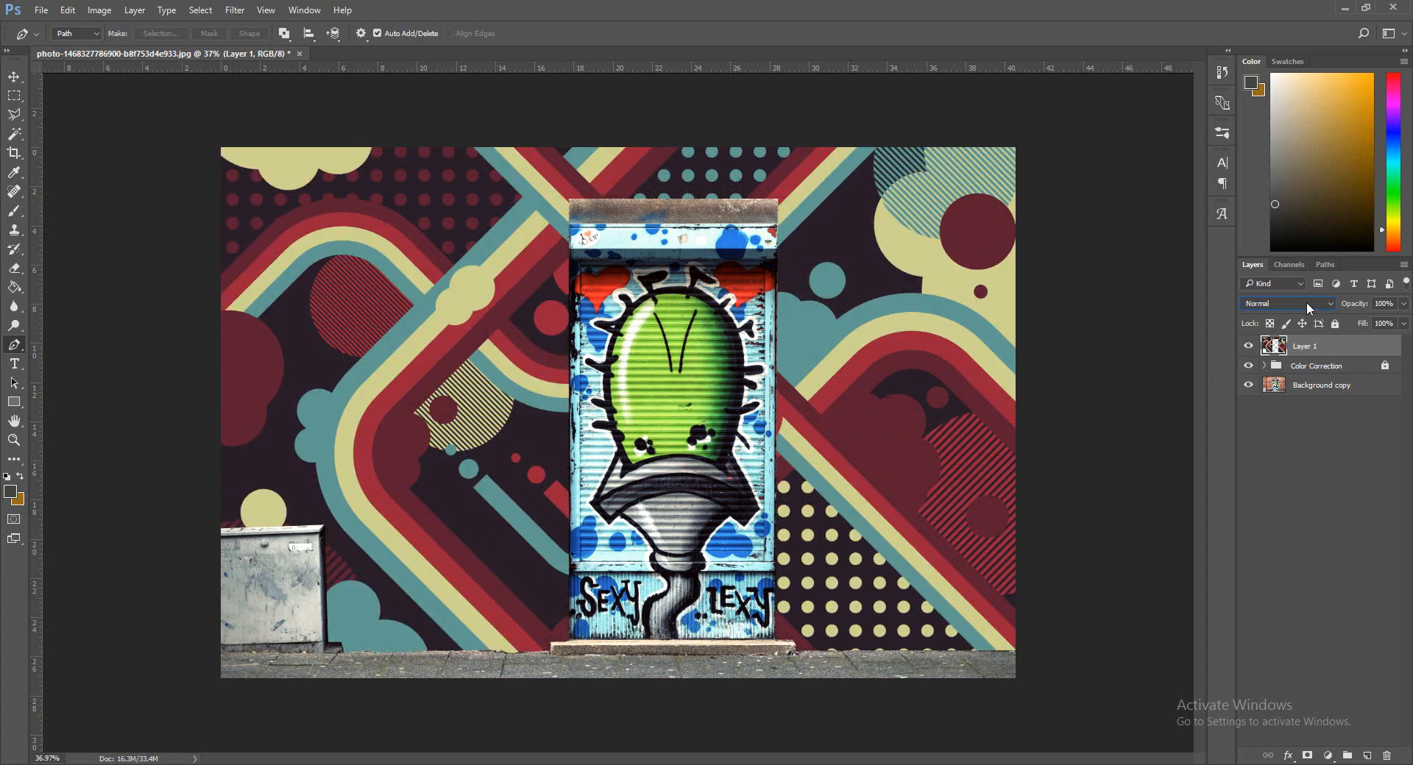
scroll(1301, 299, "down", 5)
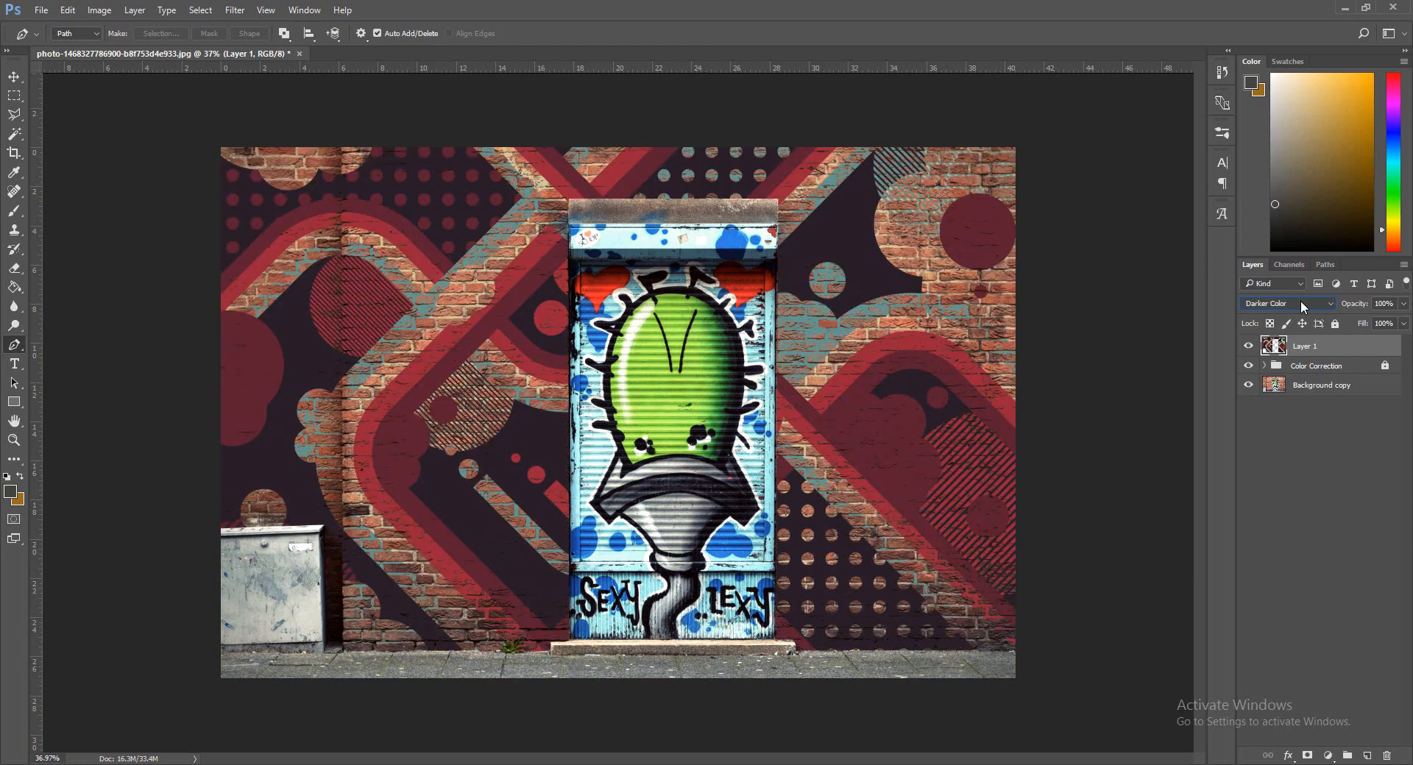
left_click(1319, 486)
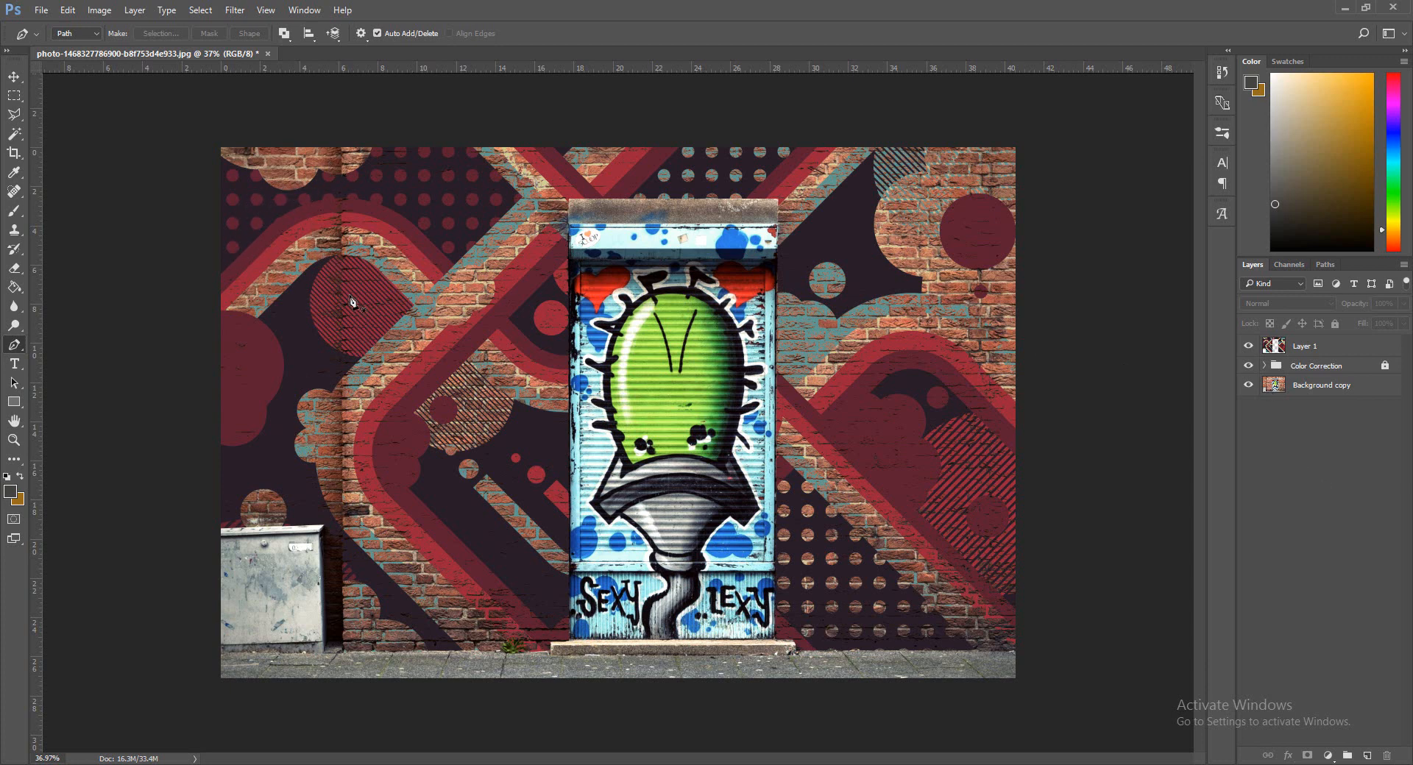
Outline the narrow brick wall section above and beside the grey utility box with a closed Pen path.
left_click(1318, 348)
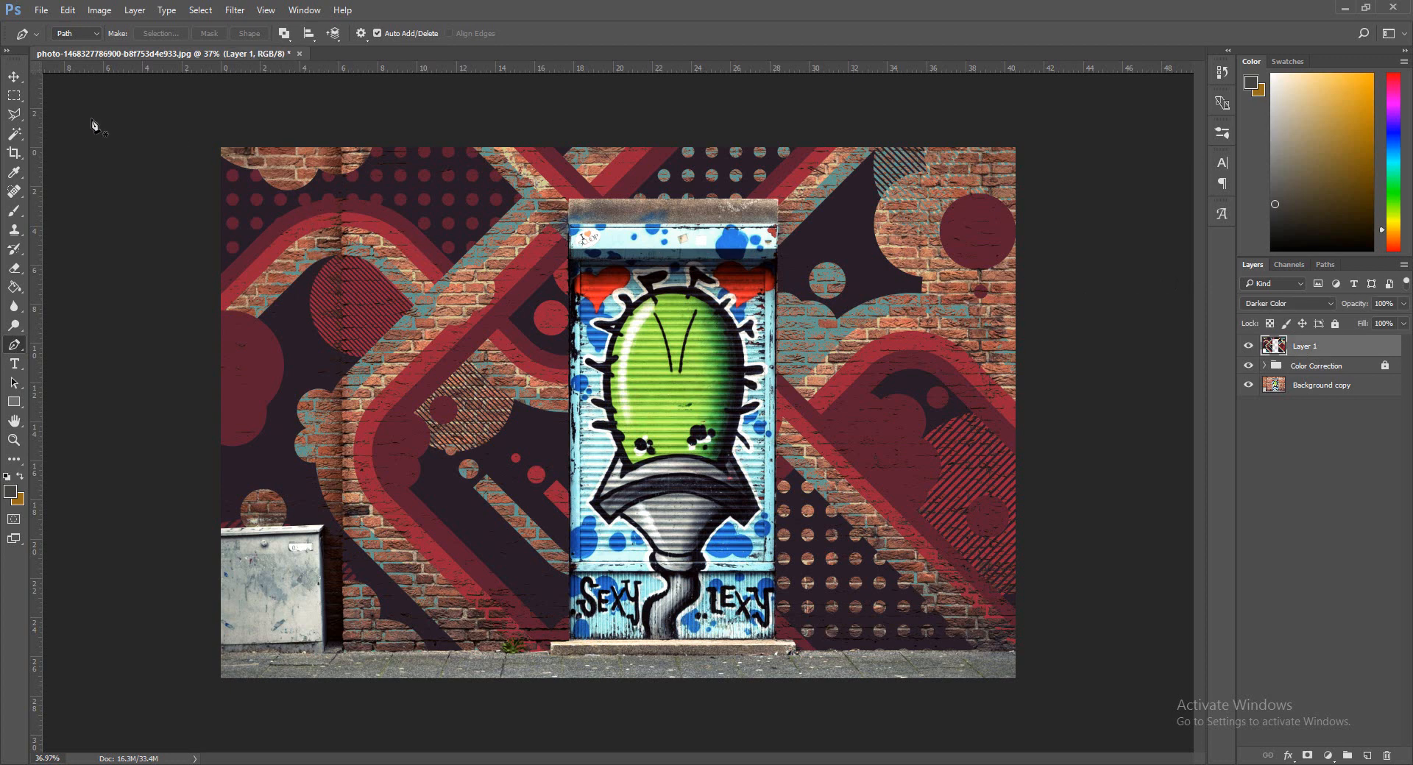
left_click(14, 97)
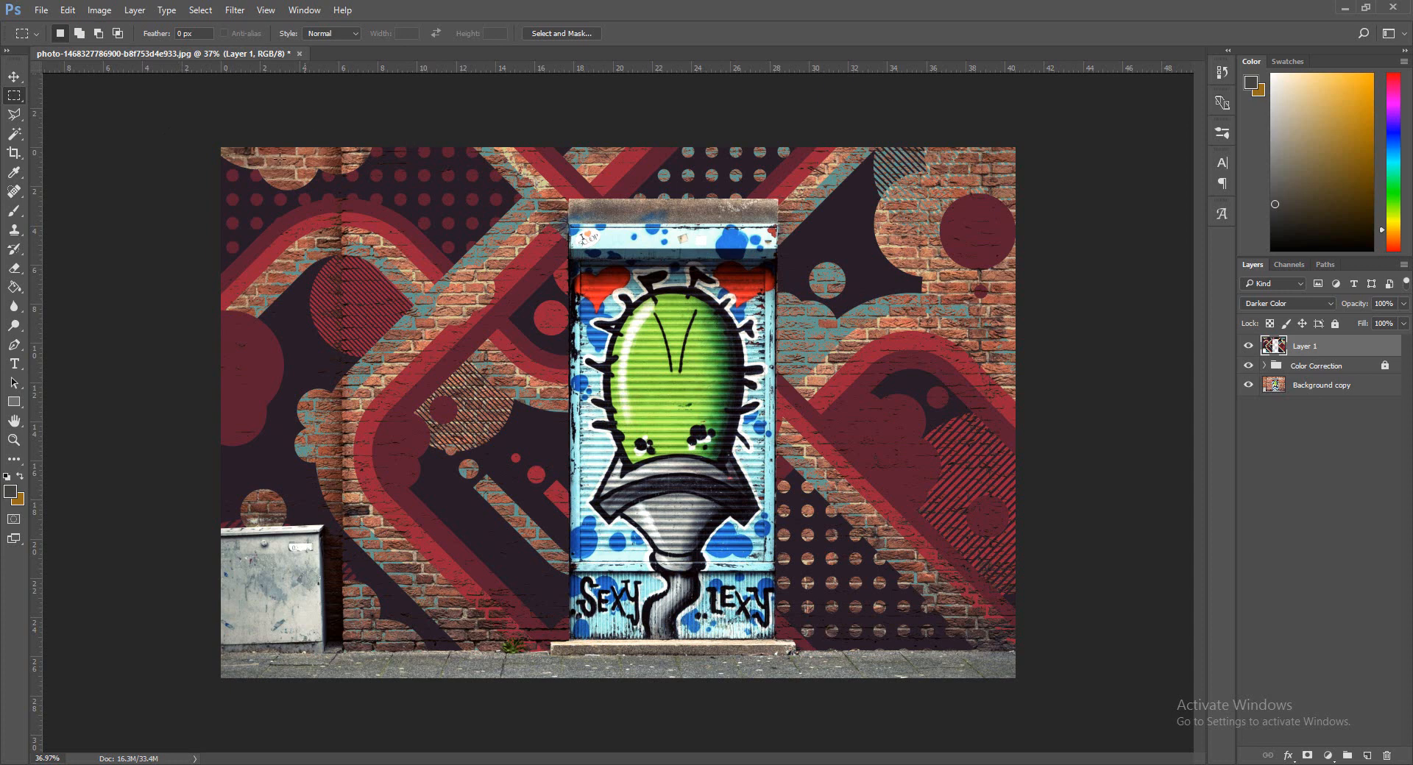
left_click_drag(180, 126, 345, 527)
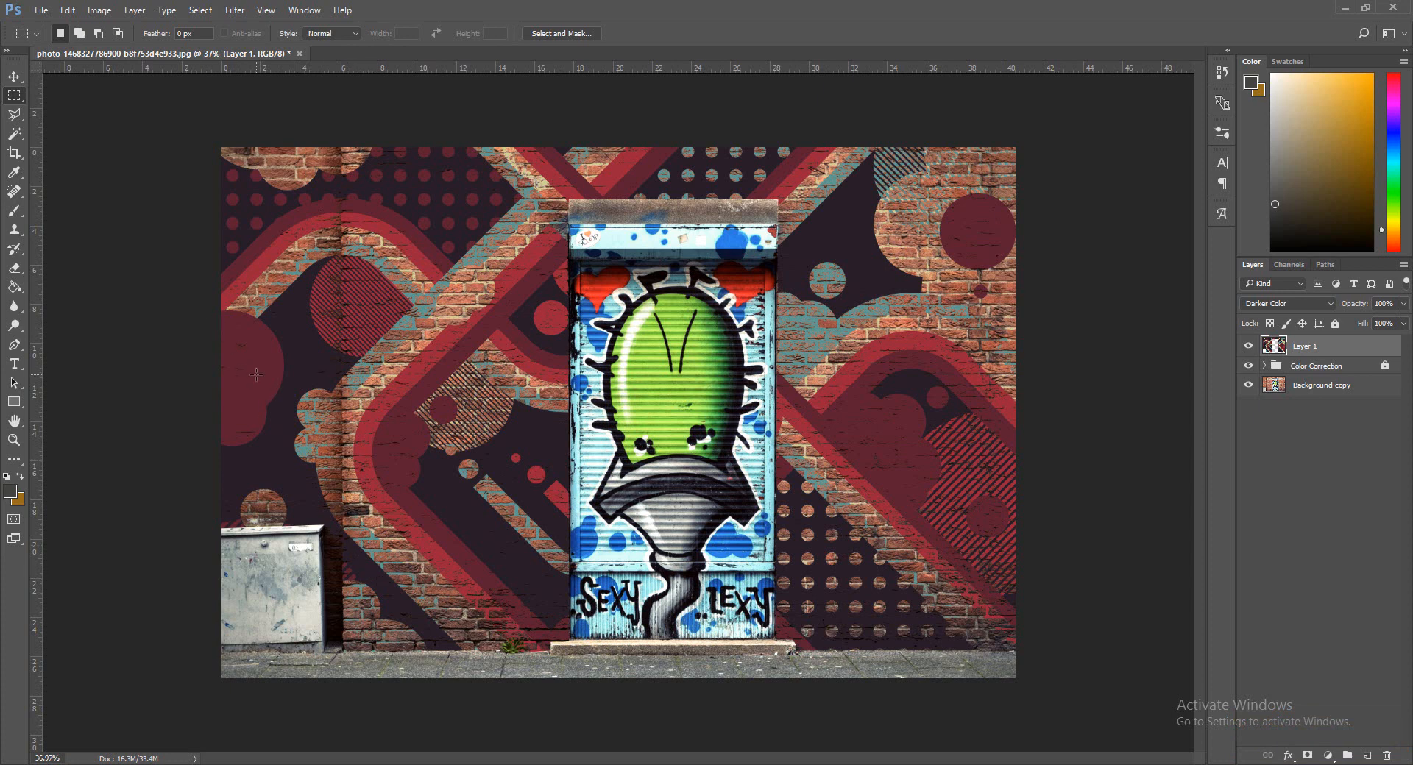
left_click(15, 345)
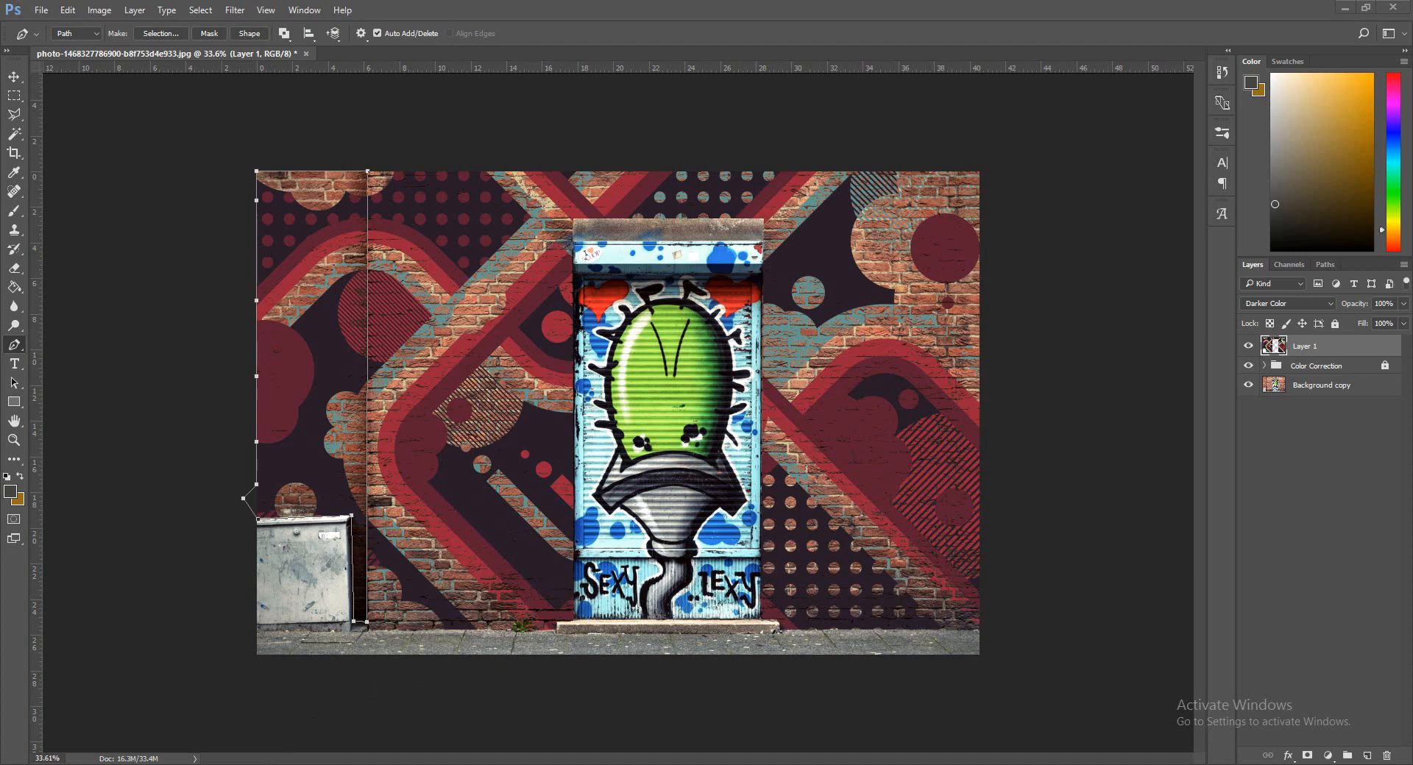
Place vector-illustration.png from the Photoedit Textures folder and position it so that it covers the outlined wall section.
mouse_move(351, 739)
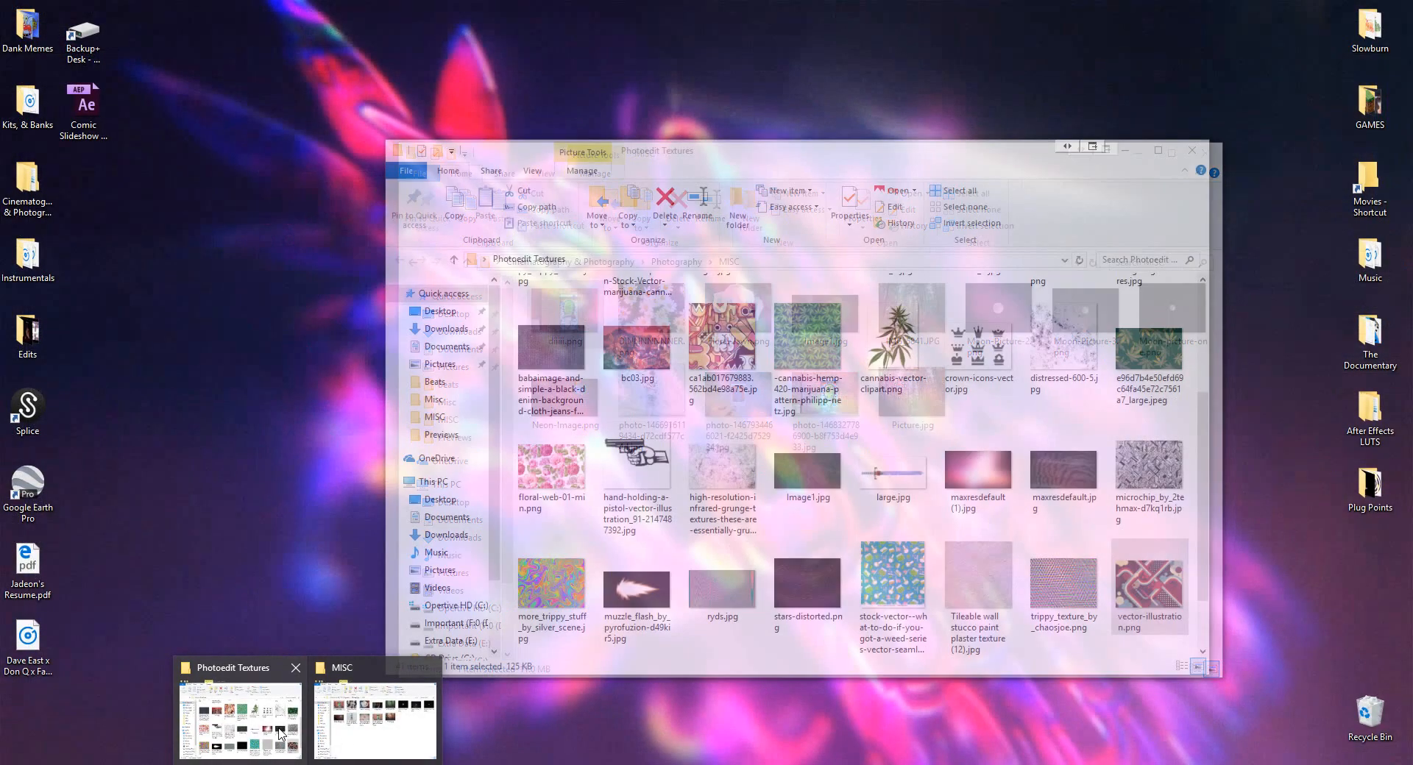
left_click(268, 732)
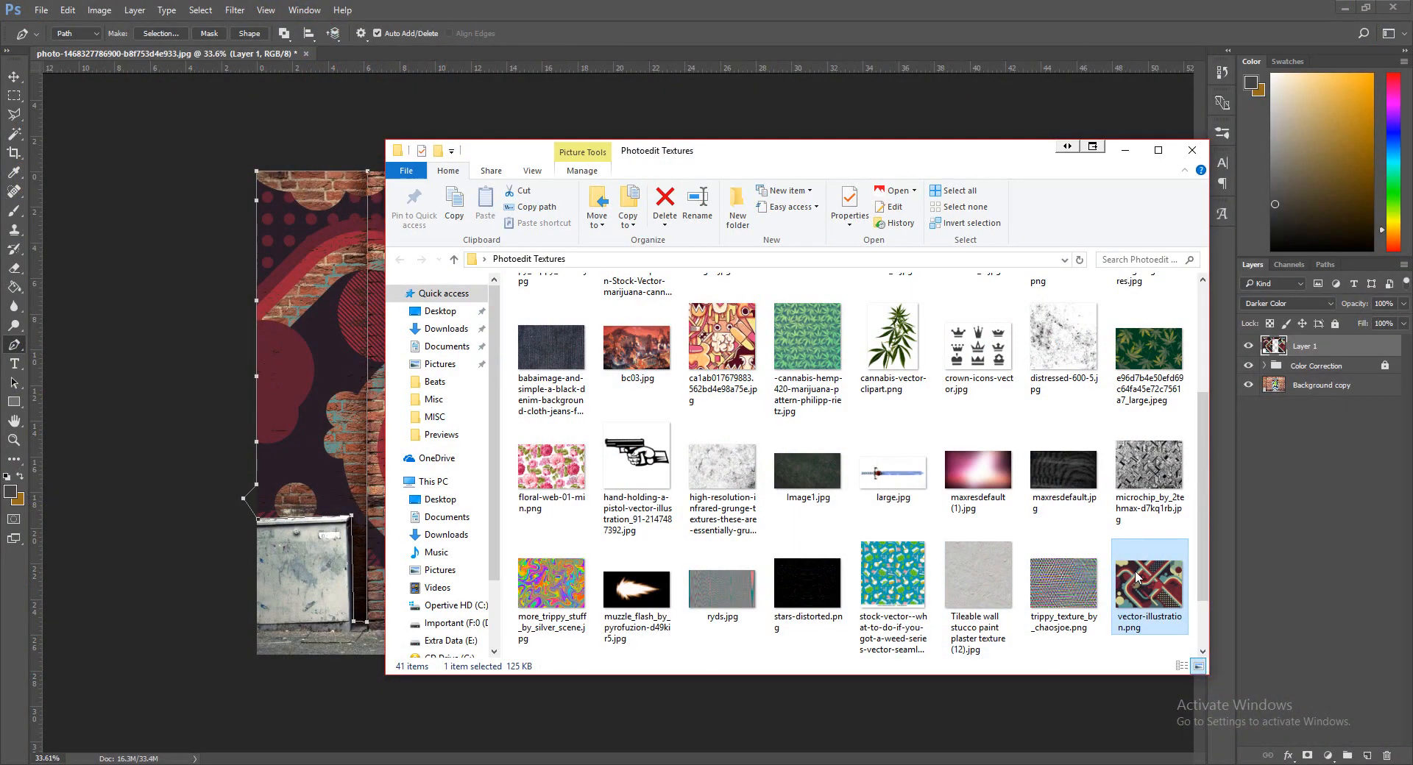
left_click_drag(1136, 574, 289, 368)
left_click_drag(751, 445, 406, 446)
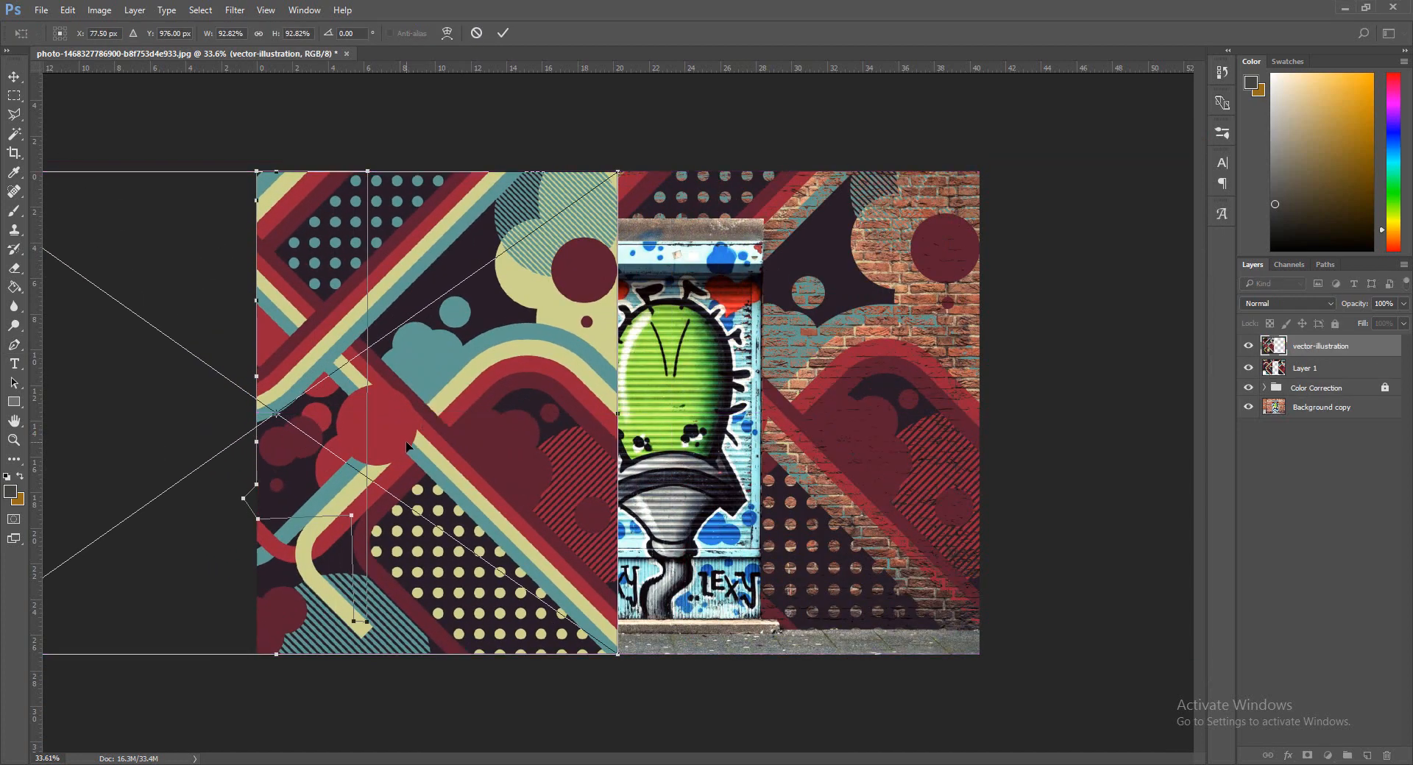
key("p")
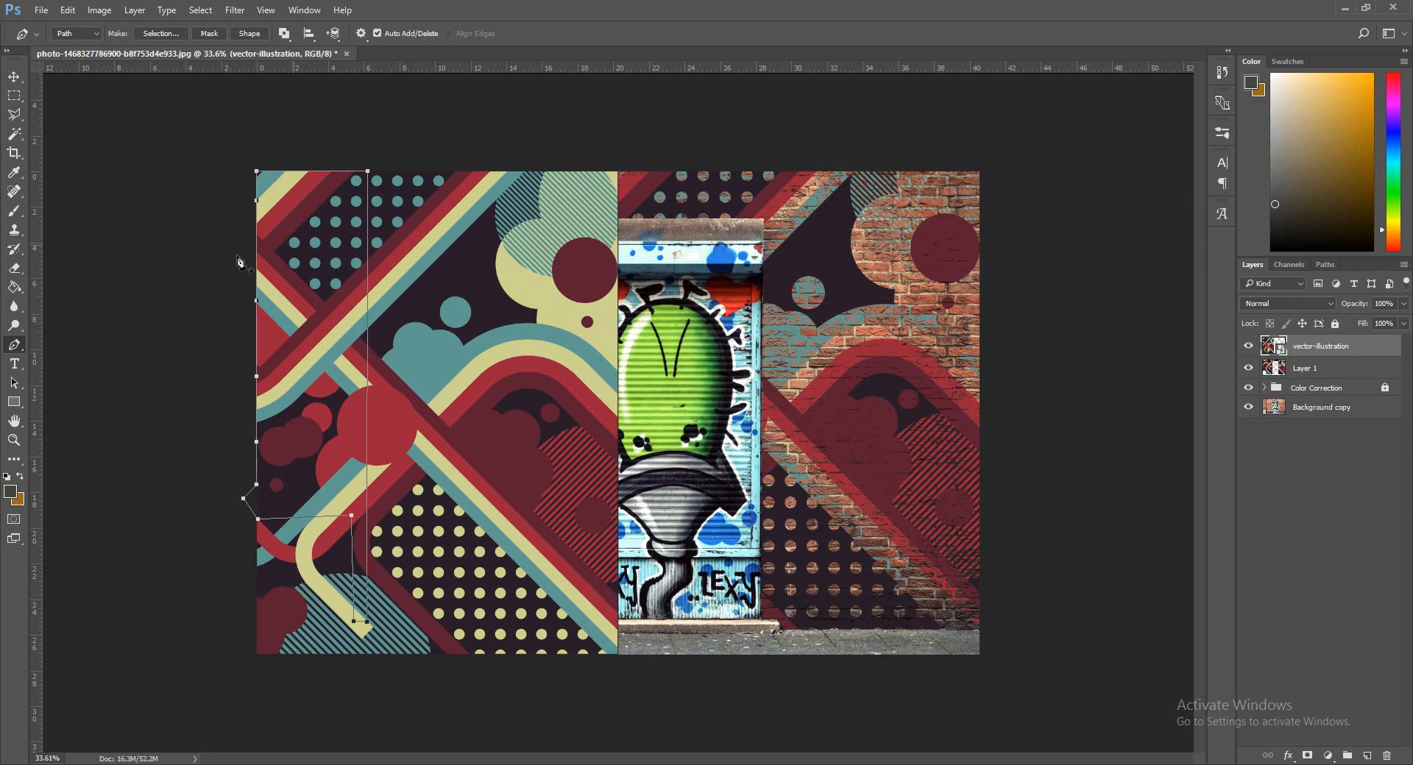
Convert the path around the narrow wall section into a selection.
right_click(312, 340)
left_click(393, 405)
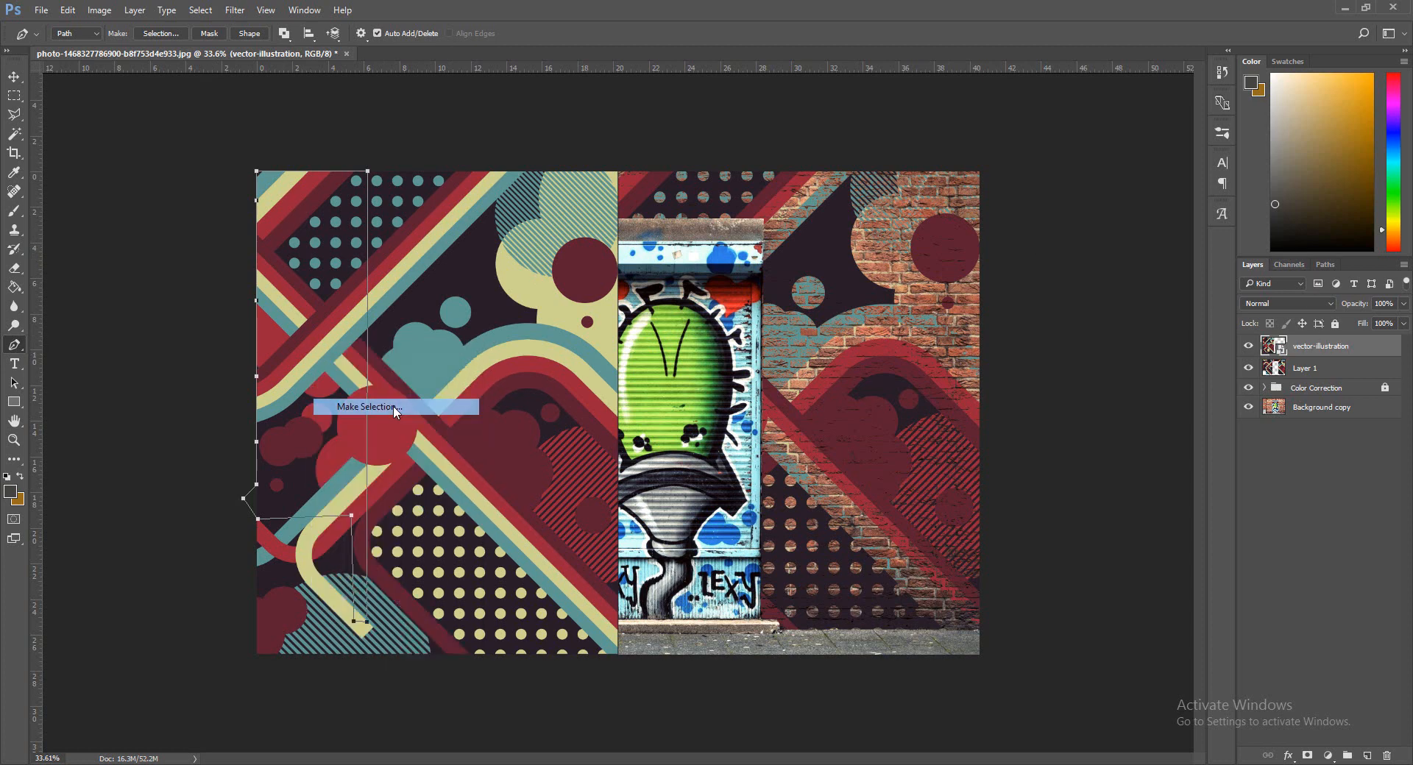
left_click(791, 231)
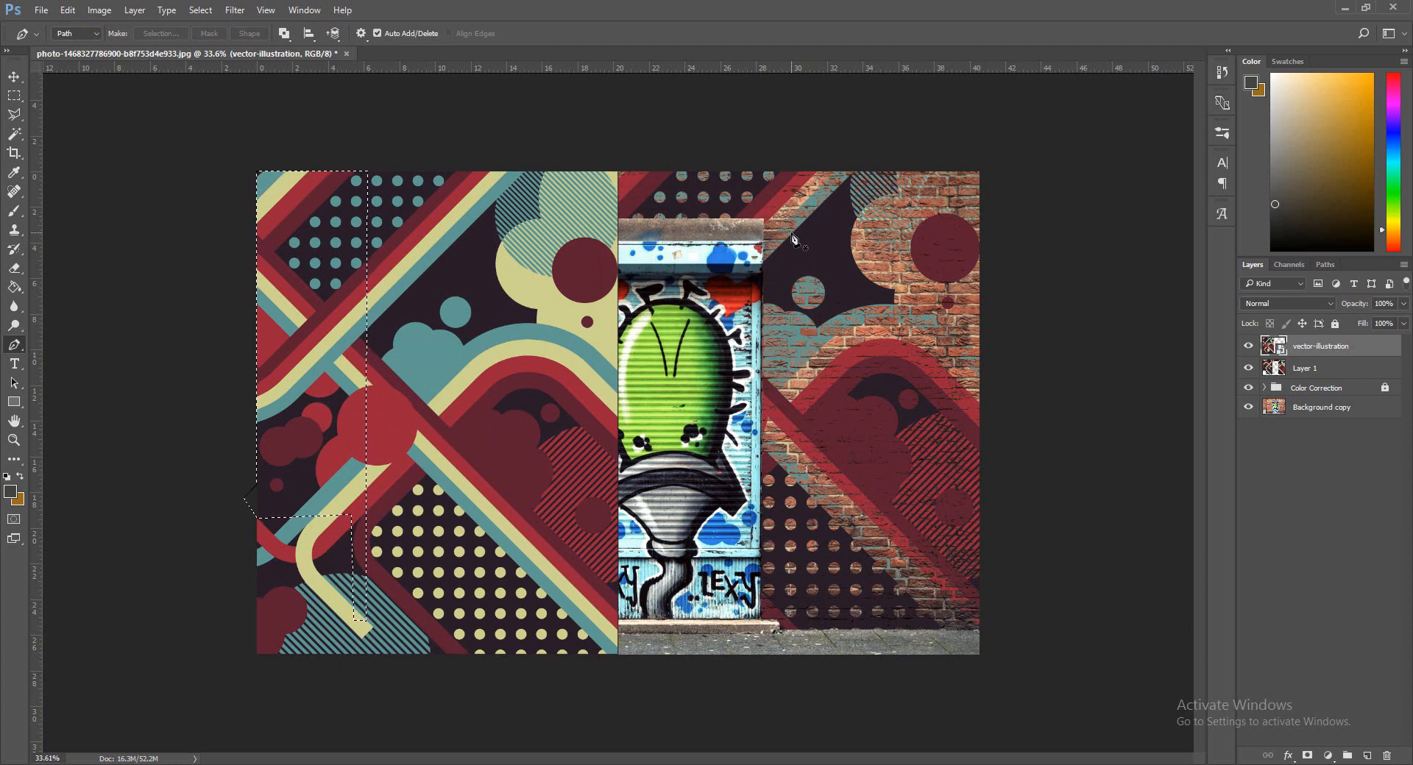
Copy the selected part of the pattern to a new layer and delete the vector-illustration layer.
key("ctrl+j")
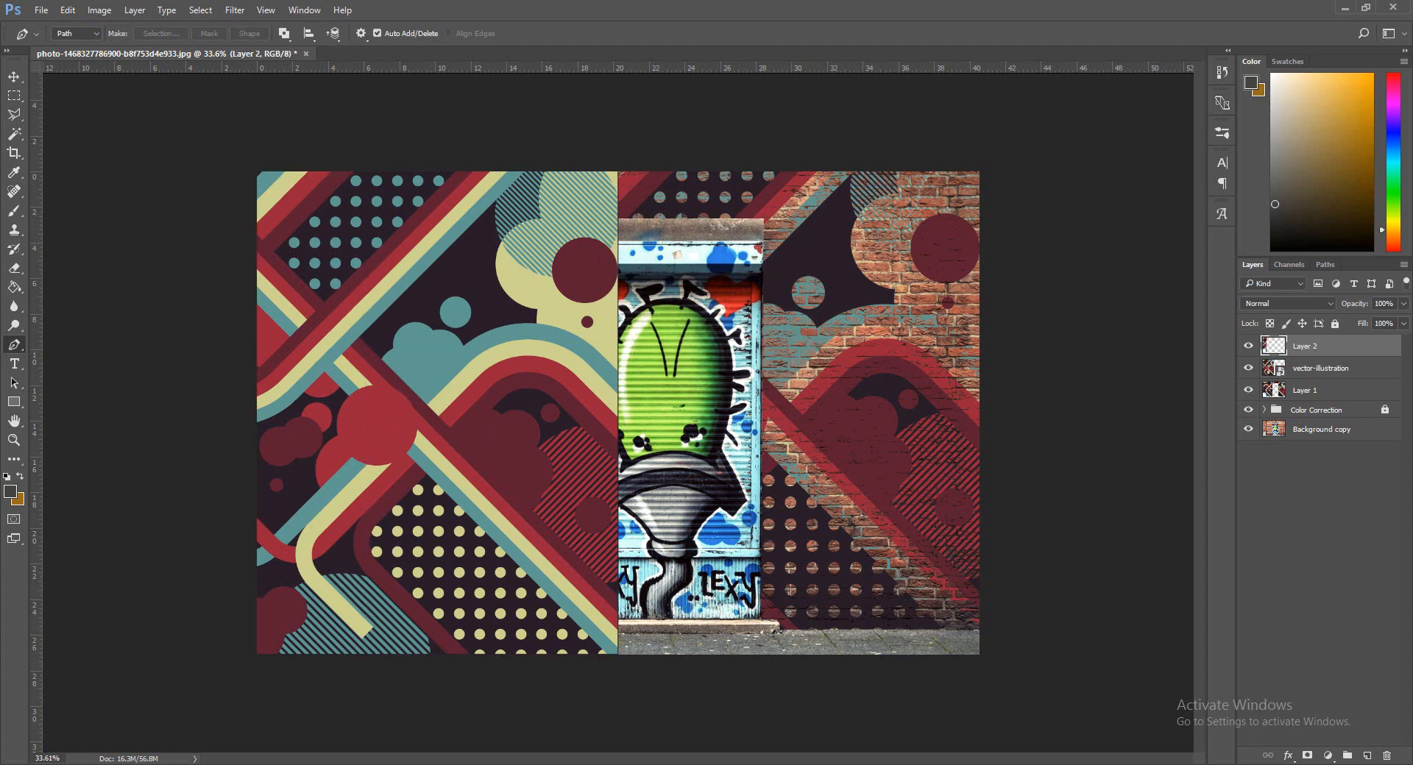
left_click(1369, 368)
key("Delete")
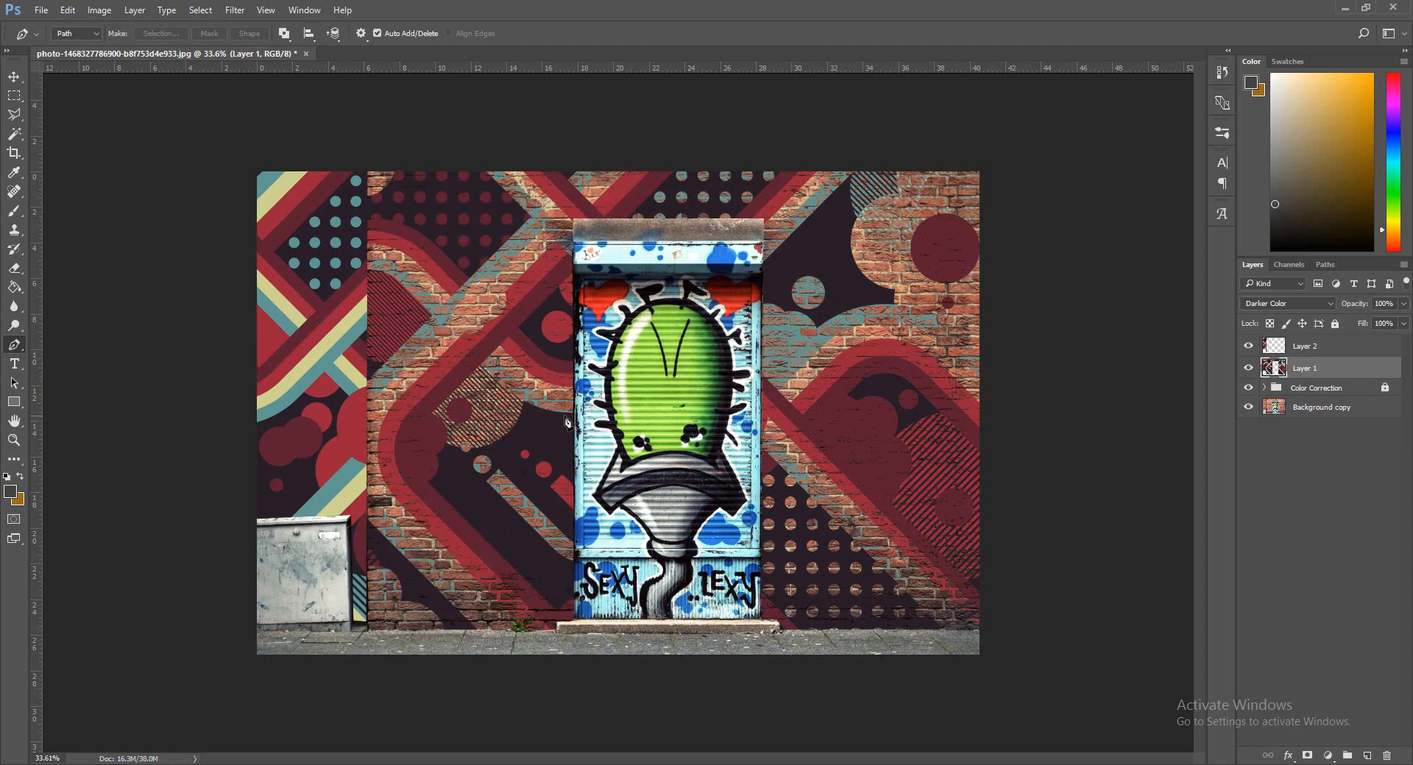
Toggle the visibility of Layer 2 and Layer 1 to compare the wall with and without each pattern.
left_click(1307, 356)
left_click(1304, 372)
left_click(1249, 346)
left_click(1248, 368)
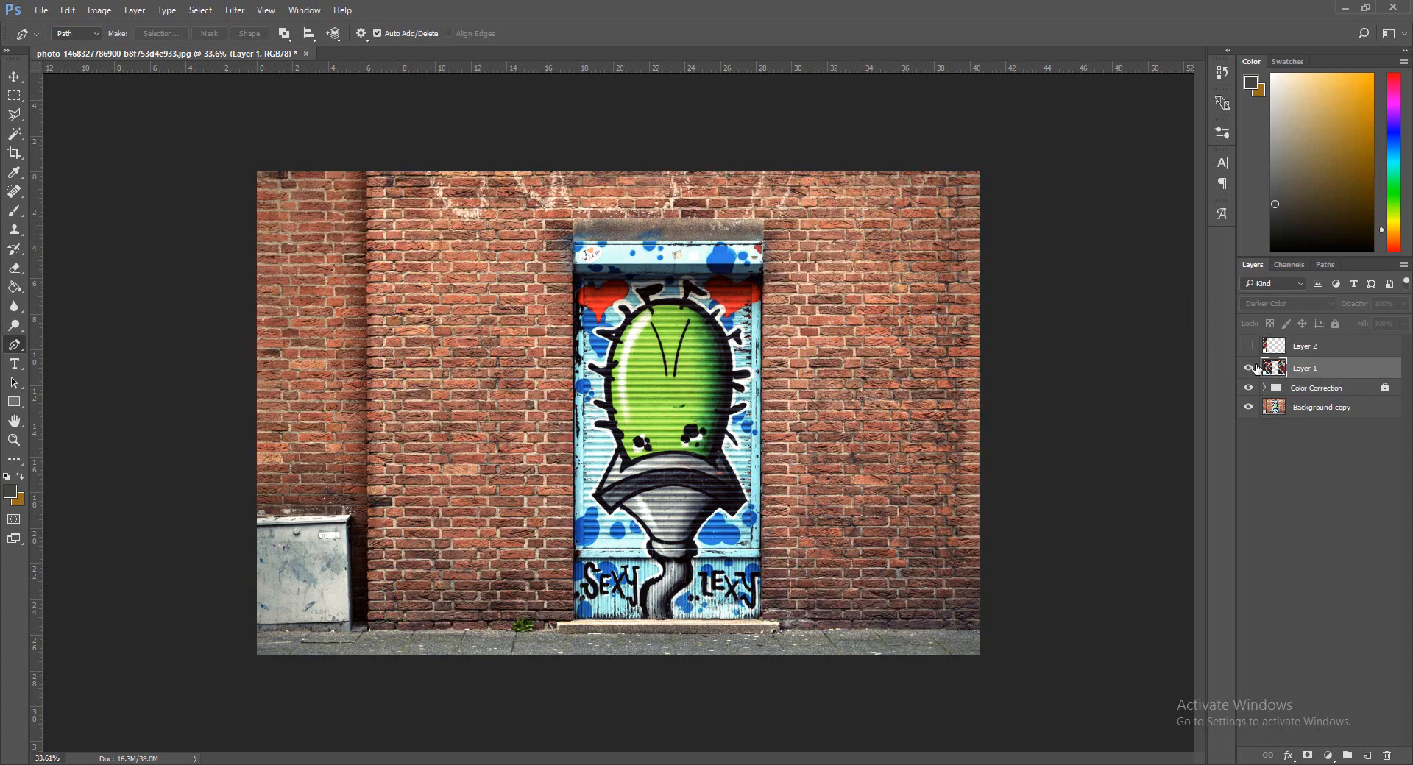
left_click(1249, 368)
left_click(1304, 350)
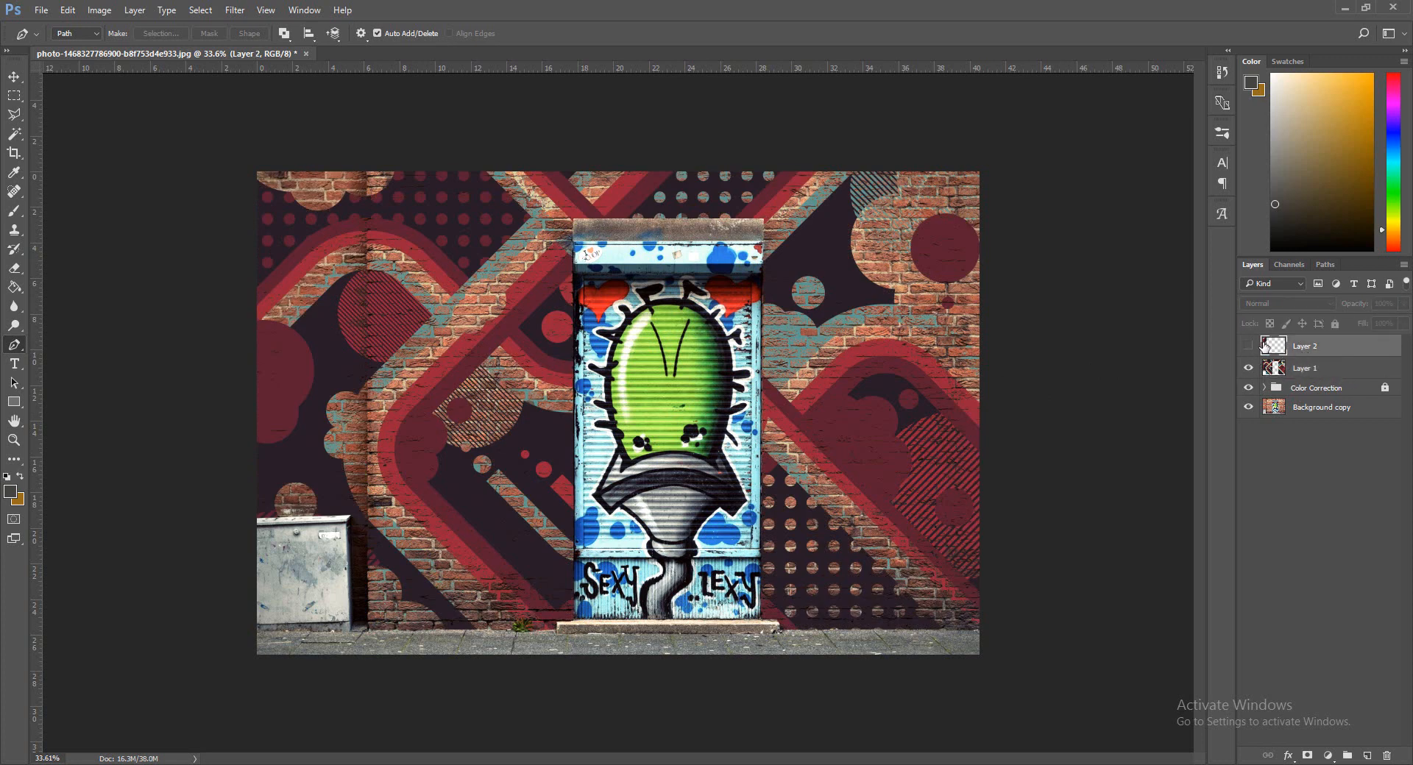
left_click(1249, 346)
Undo the pattern copy and the layer deletion, back to the active selection on the vector-illustration layer.
left_click(1288, 303)
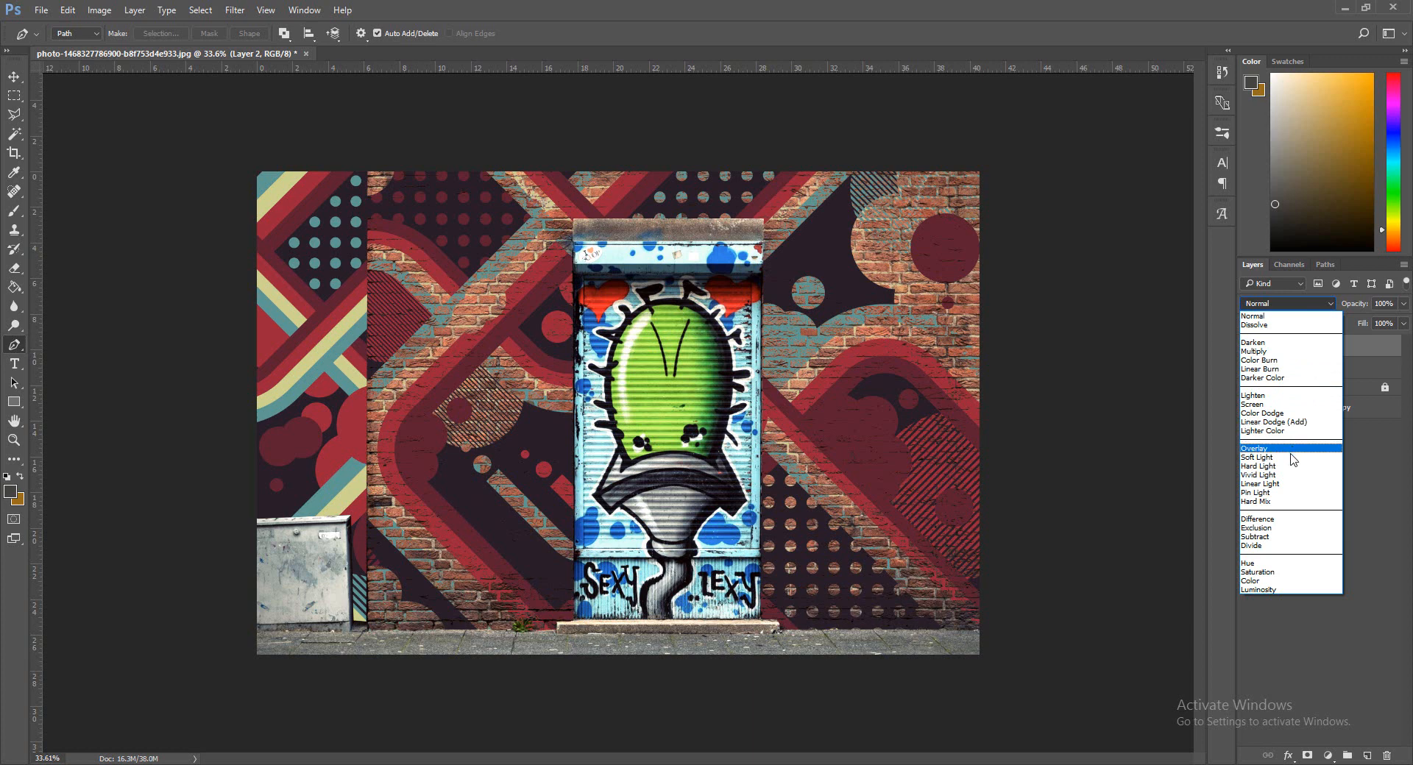
left_click(1357, 351)
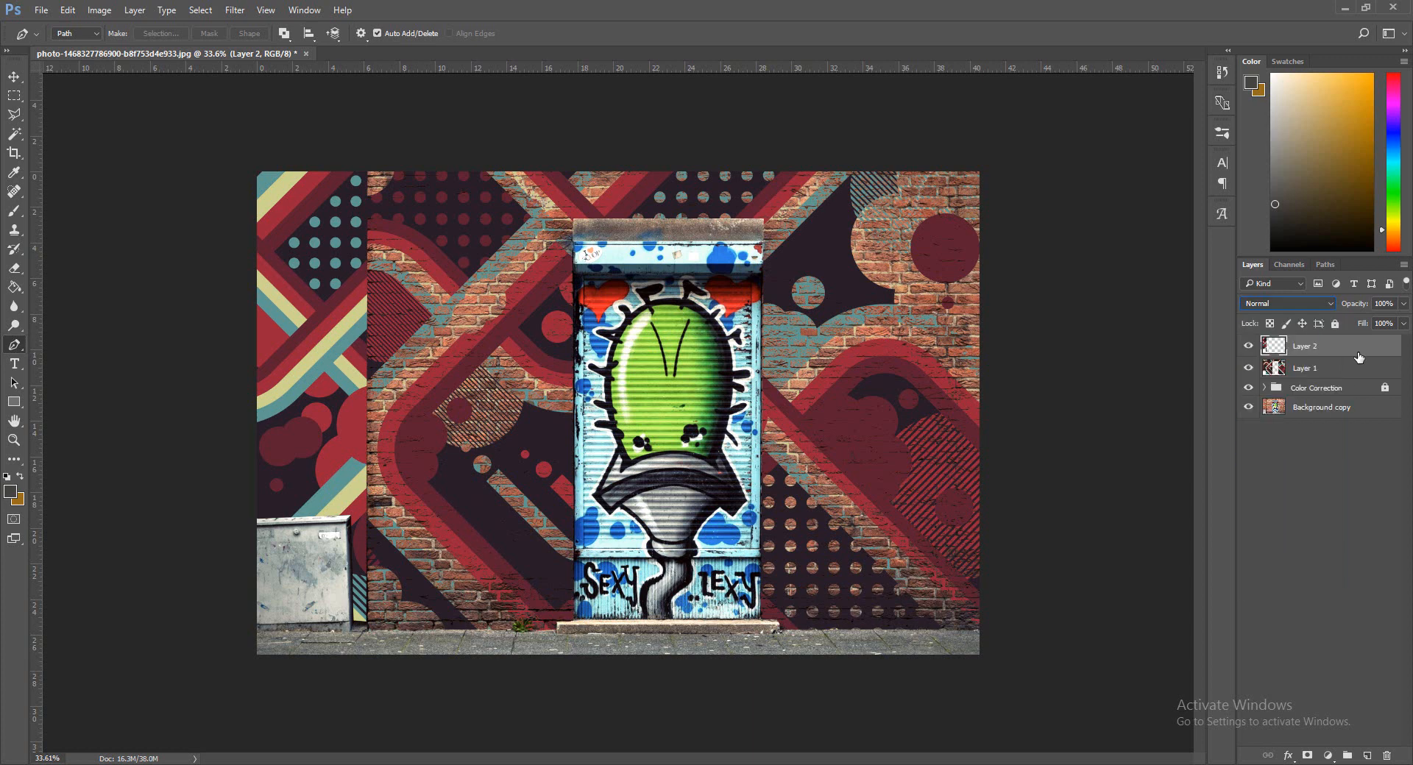
key("ctrl+alt+z")
key("ctrl+alt+z")
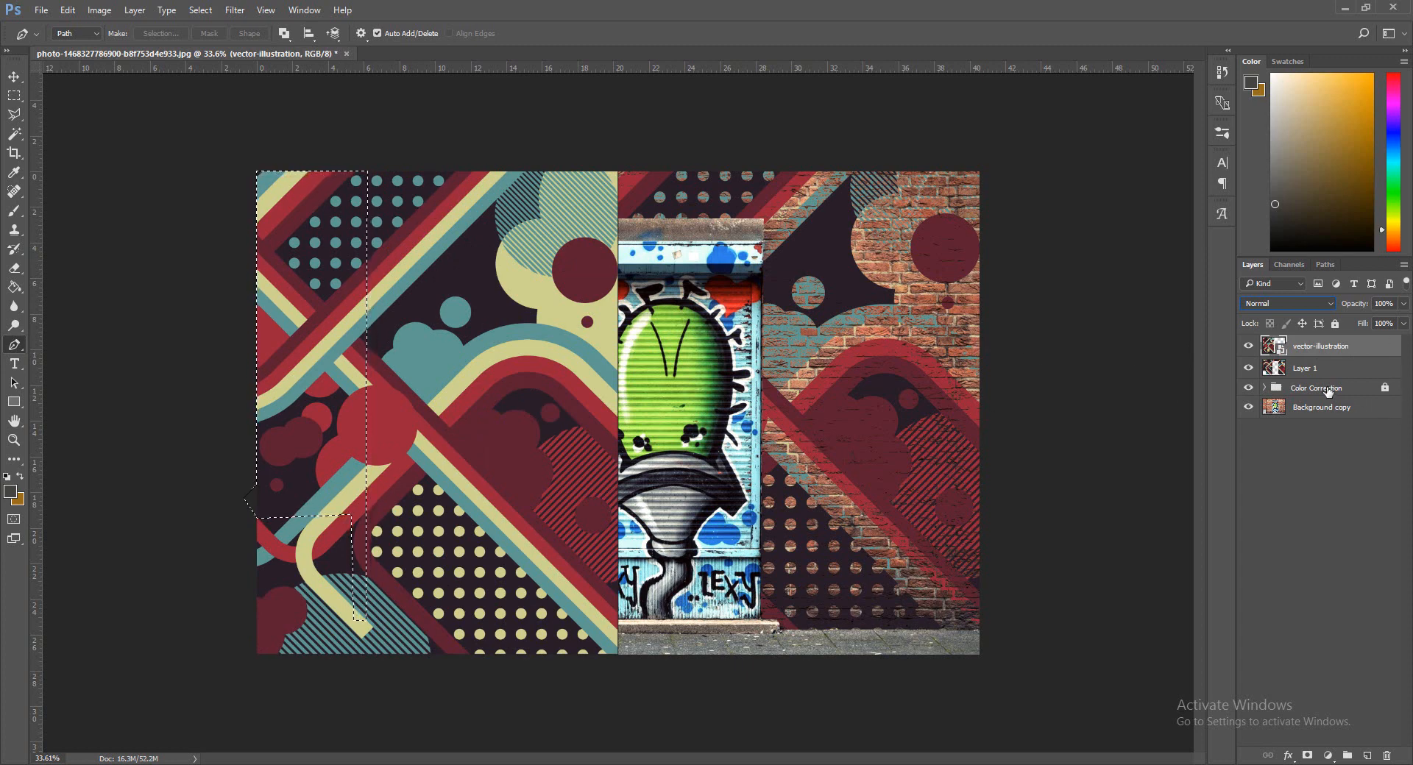
Put the selected pattern piece on its own layer again and remove the full vector-illustration layer.
key("ctrl+j")
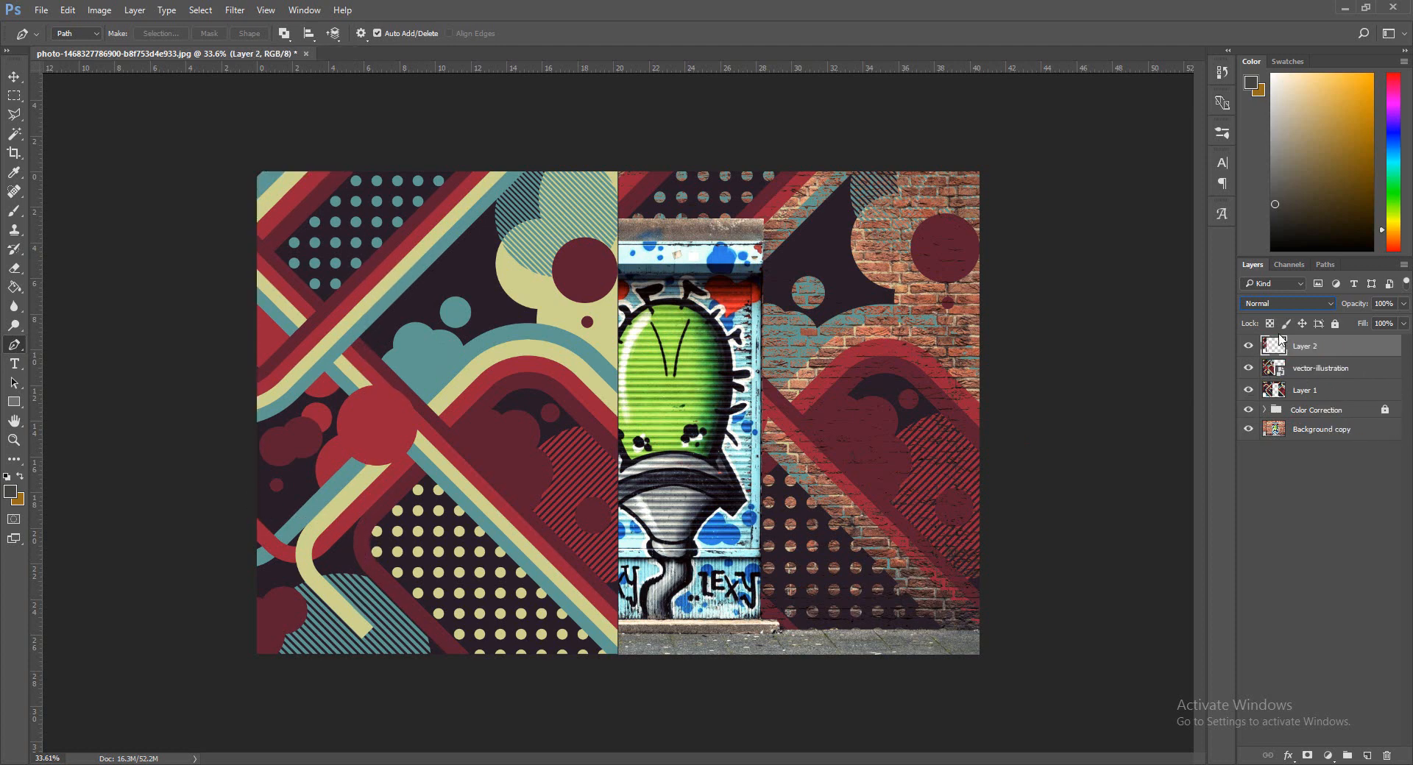
left_click(1310, 367)
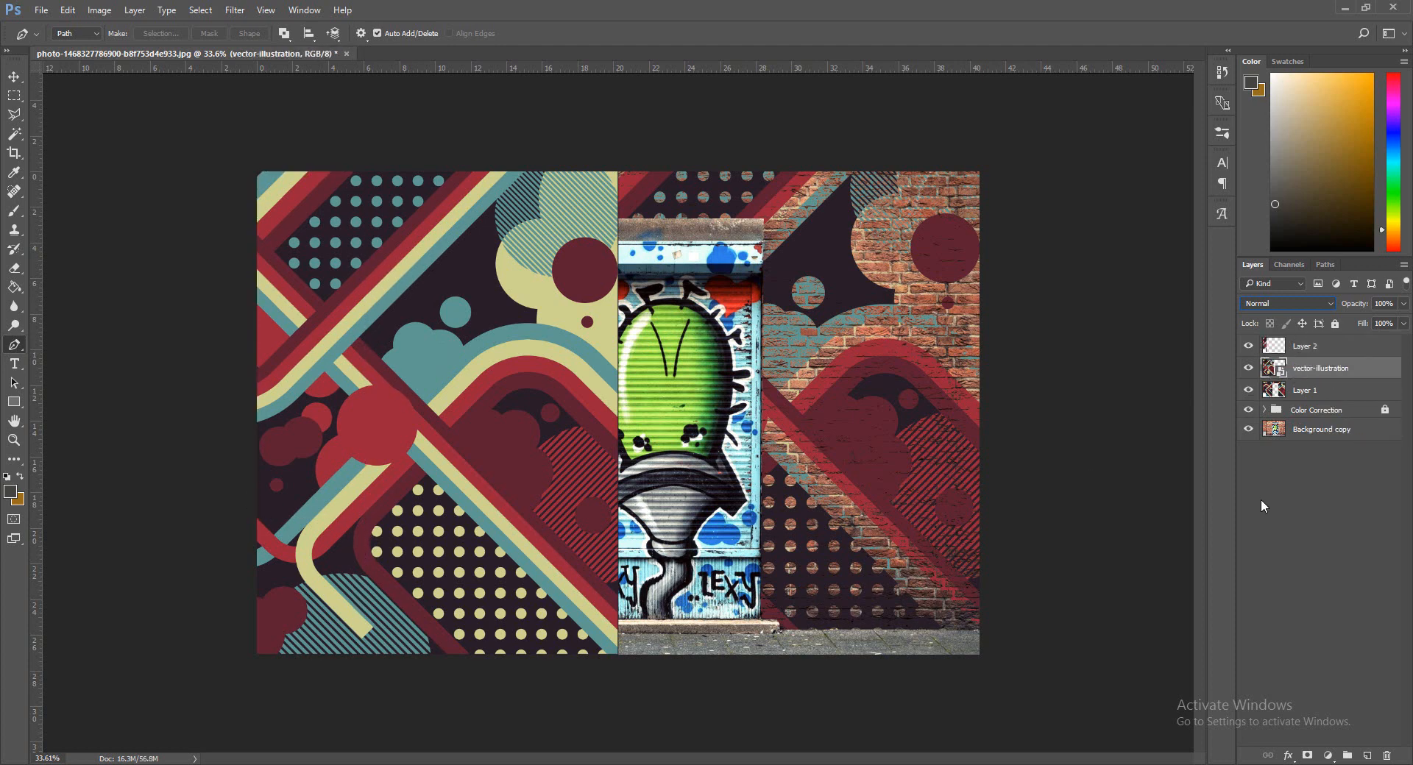
left_click(1364, 527)
left_click(1310, 368)
key("Delete")
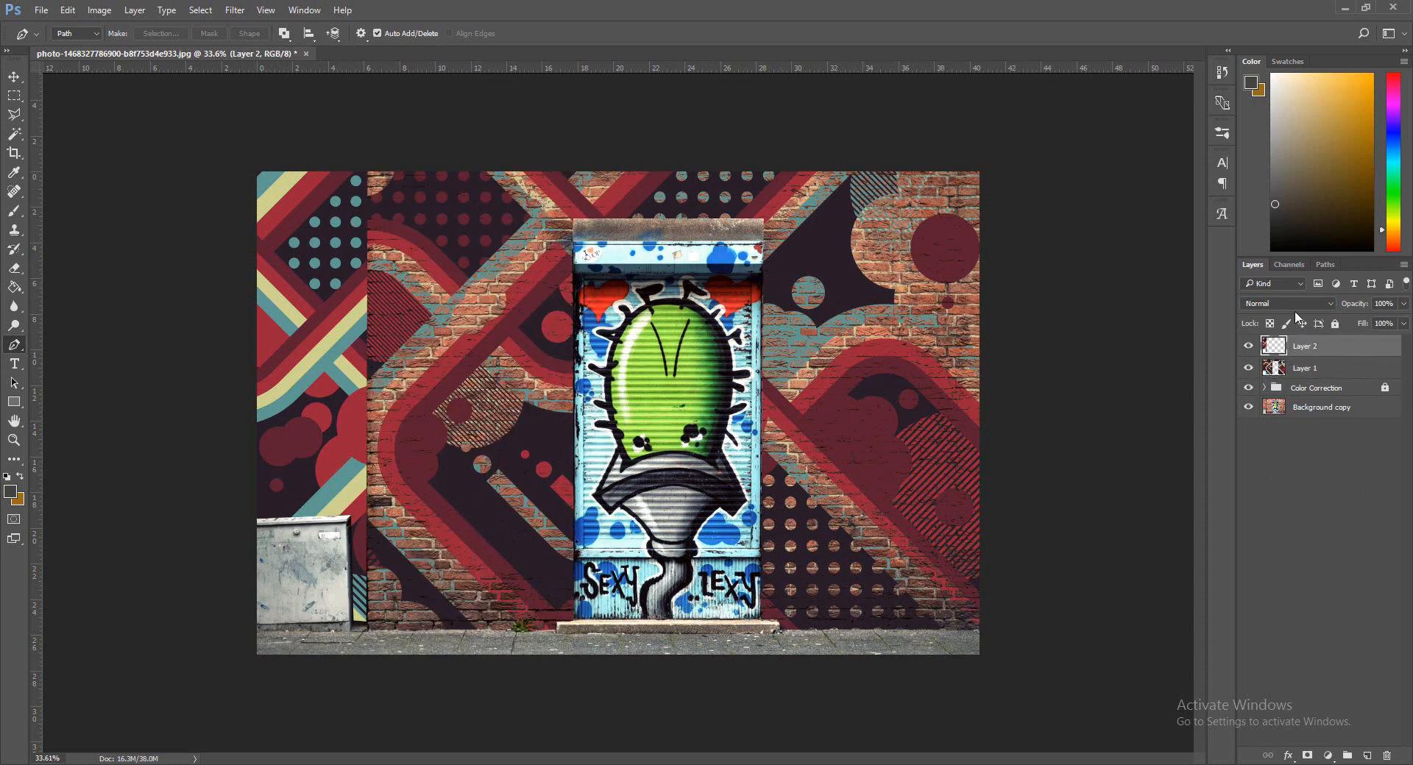
Set Layer 2's blend mode to Darker Color.
left_click(1298, 304)
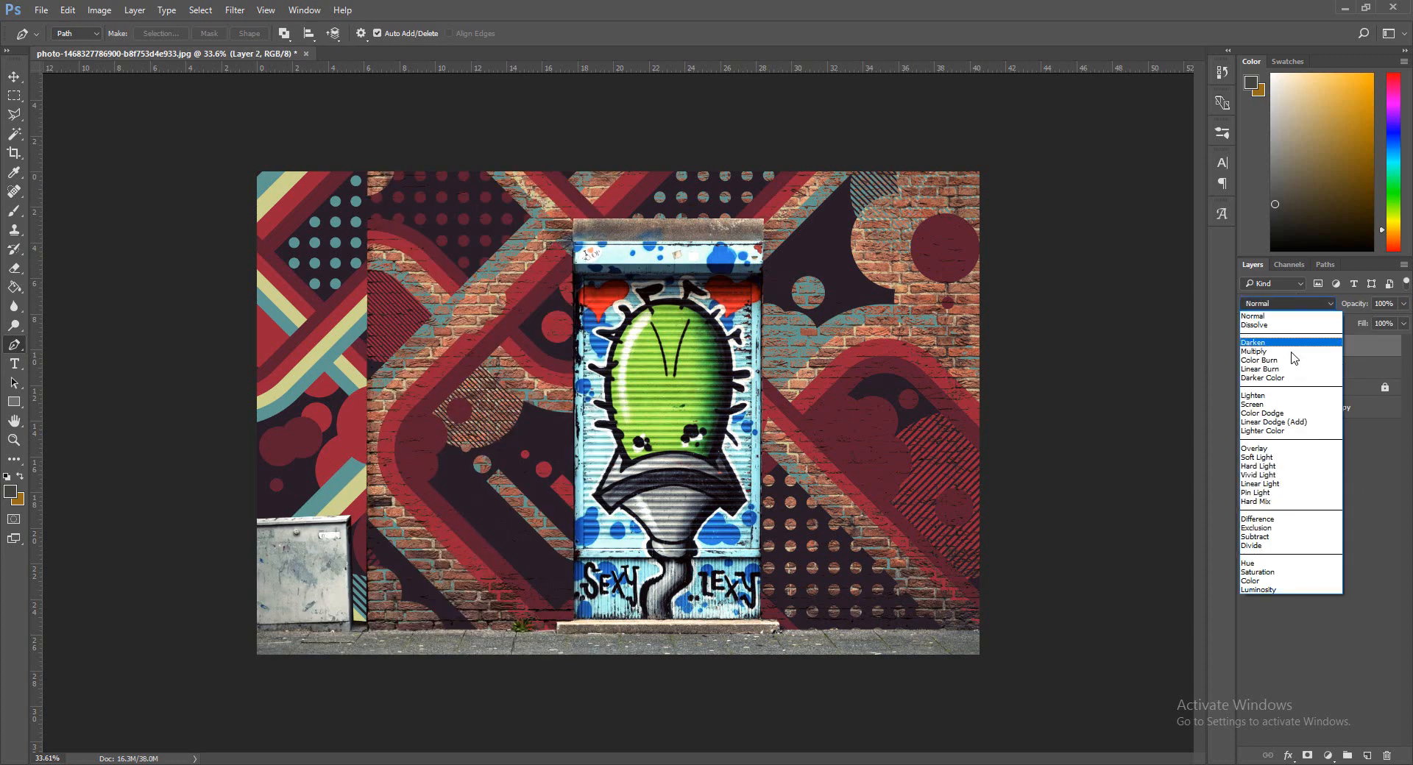
left_click(1286, 377)
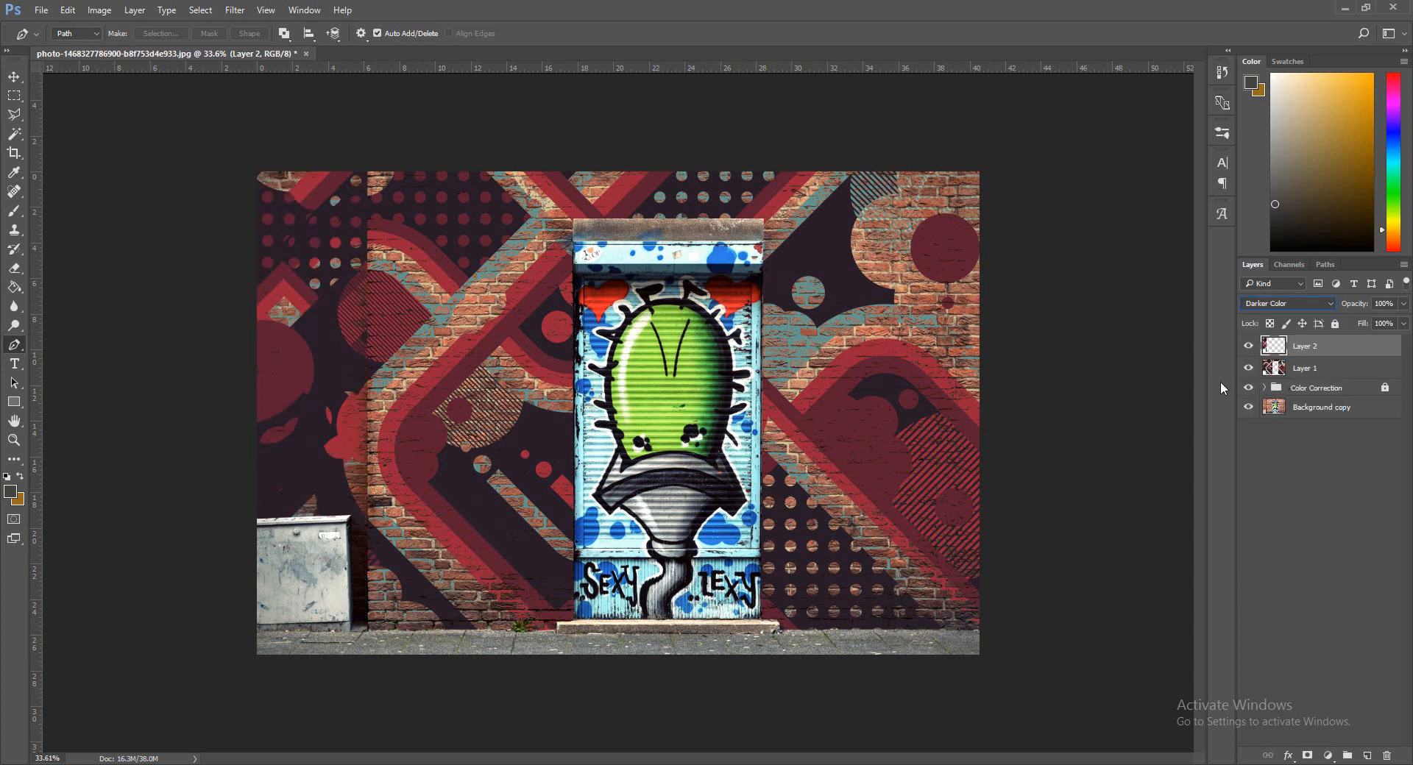
left_click(1317, 368)
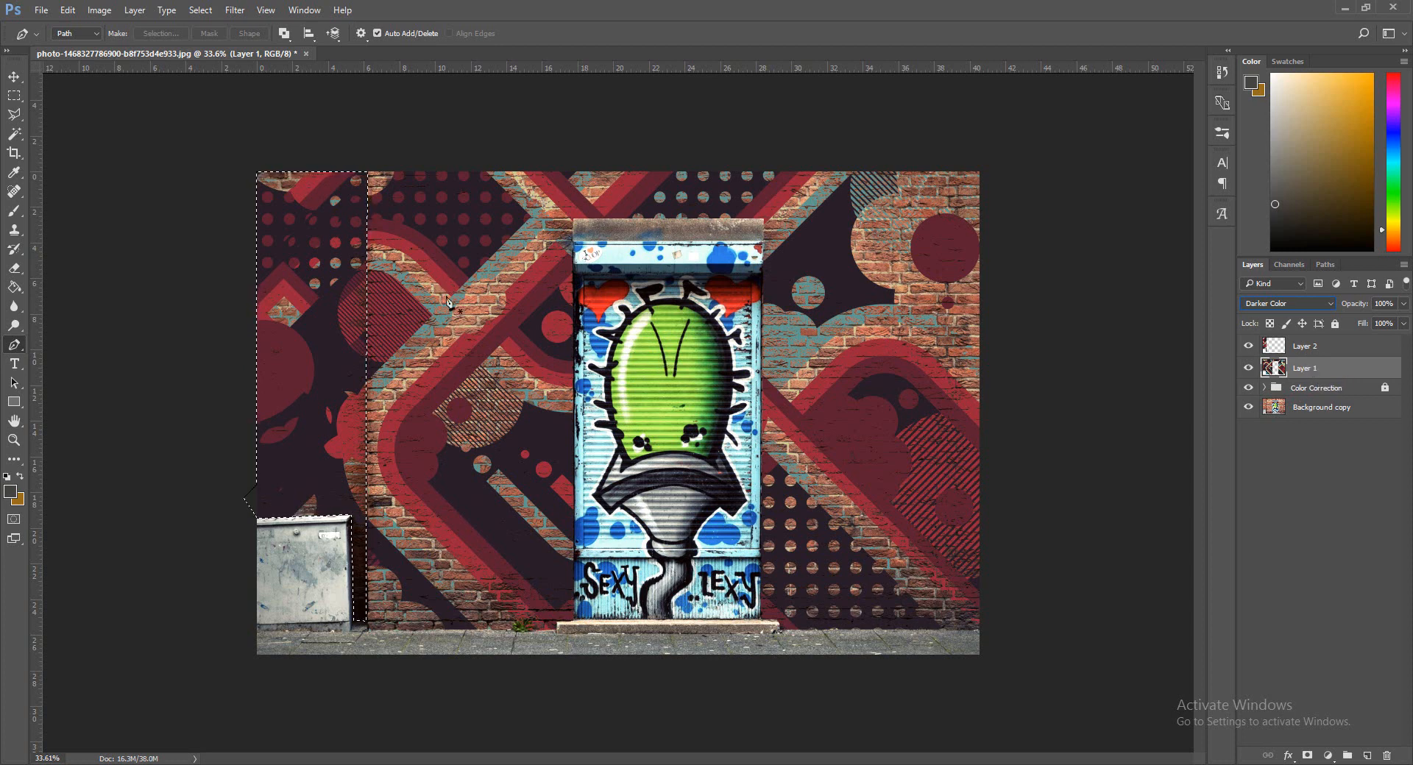
left_click(14, 95)
left_click(262, 226)
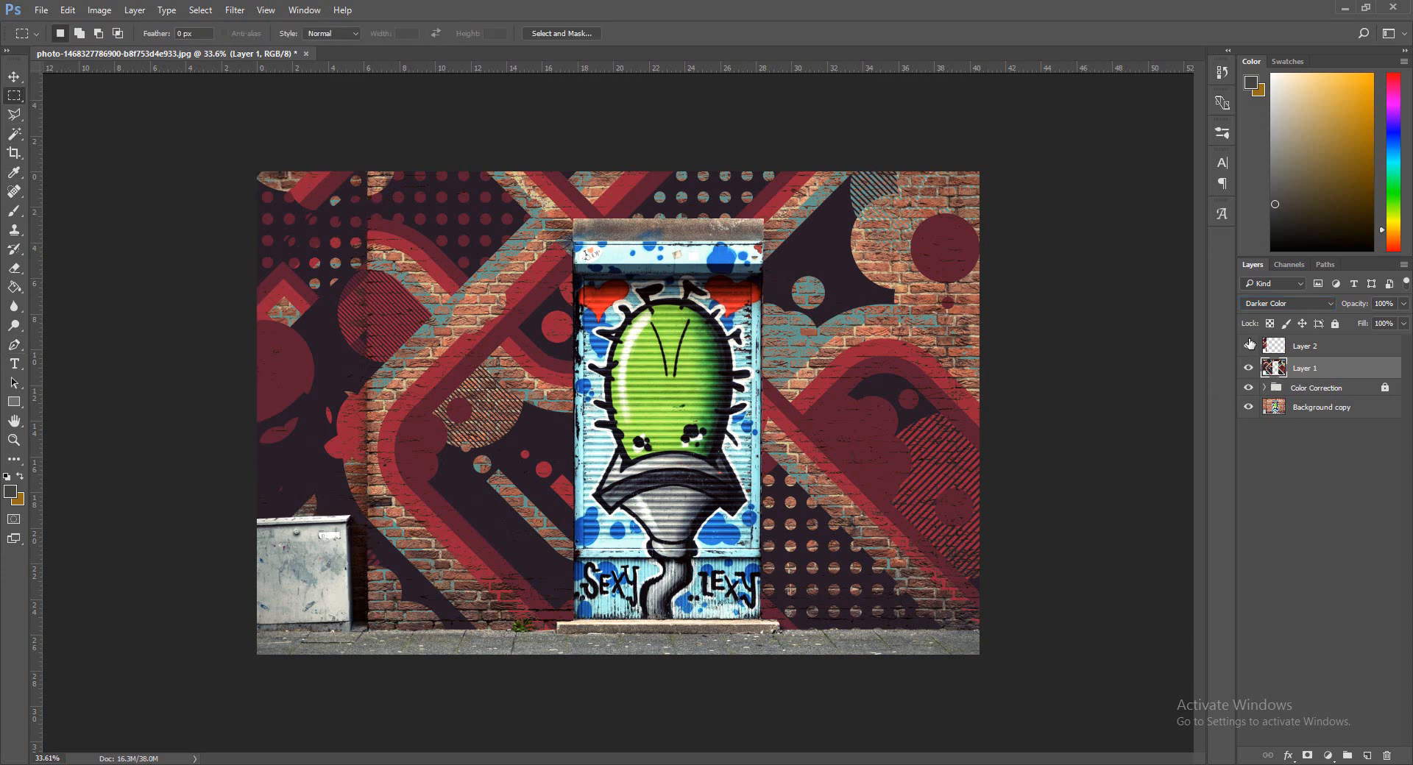
Load Layer 2's outline as a selection, delete that area from Layer 1 with Layer 2 hidden, and show Layer 2 again.
left_click(1249, 345)
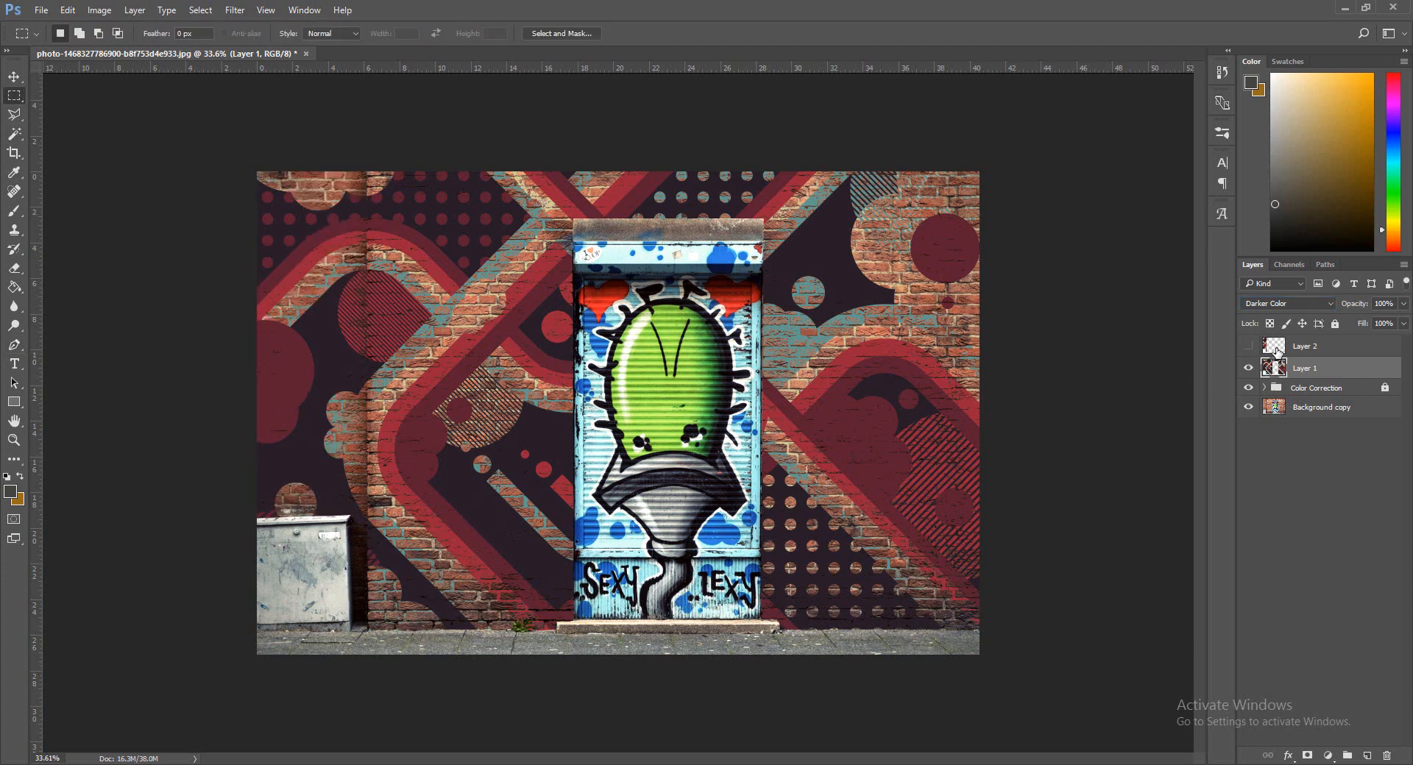
left_click(1289, 351)
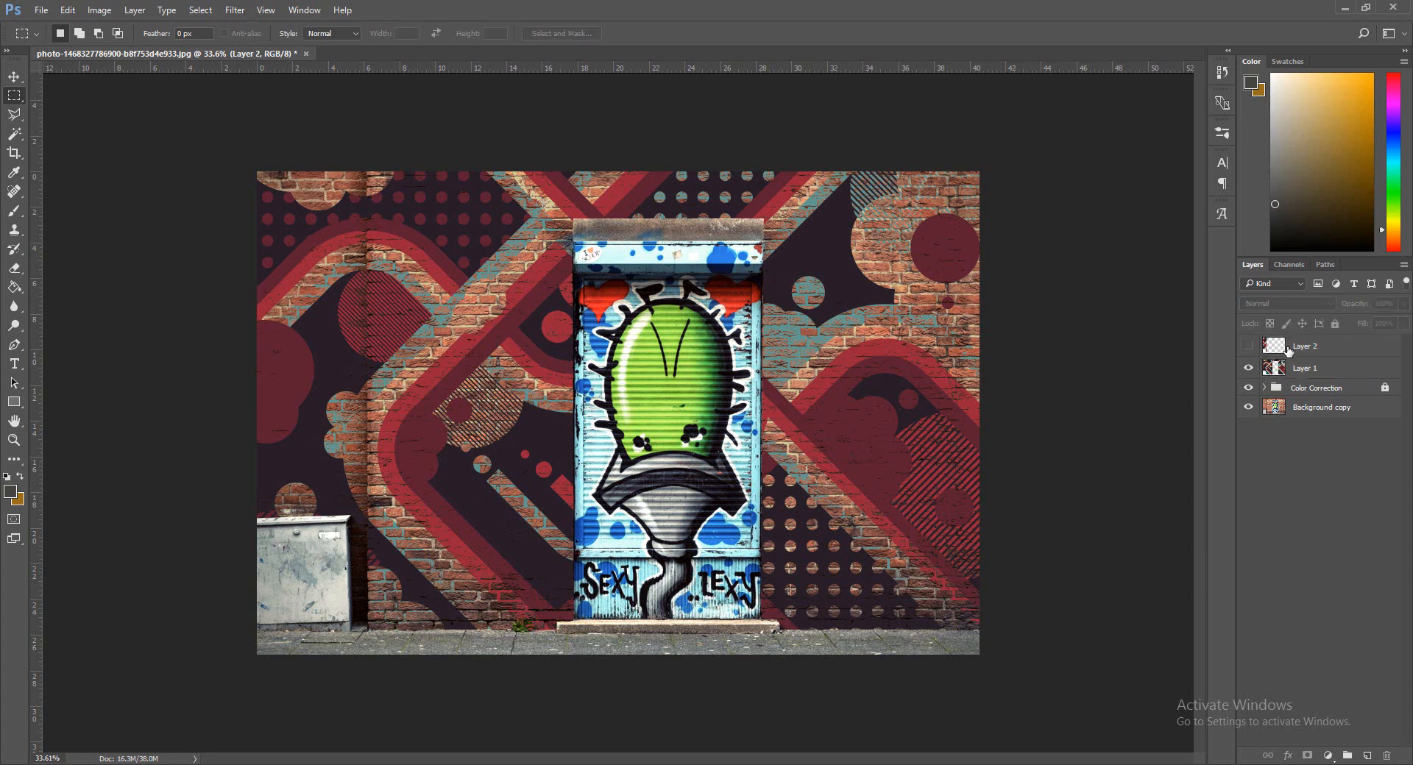
left_click(1273, 352, "ctrl")
left_click(1318, 373)
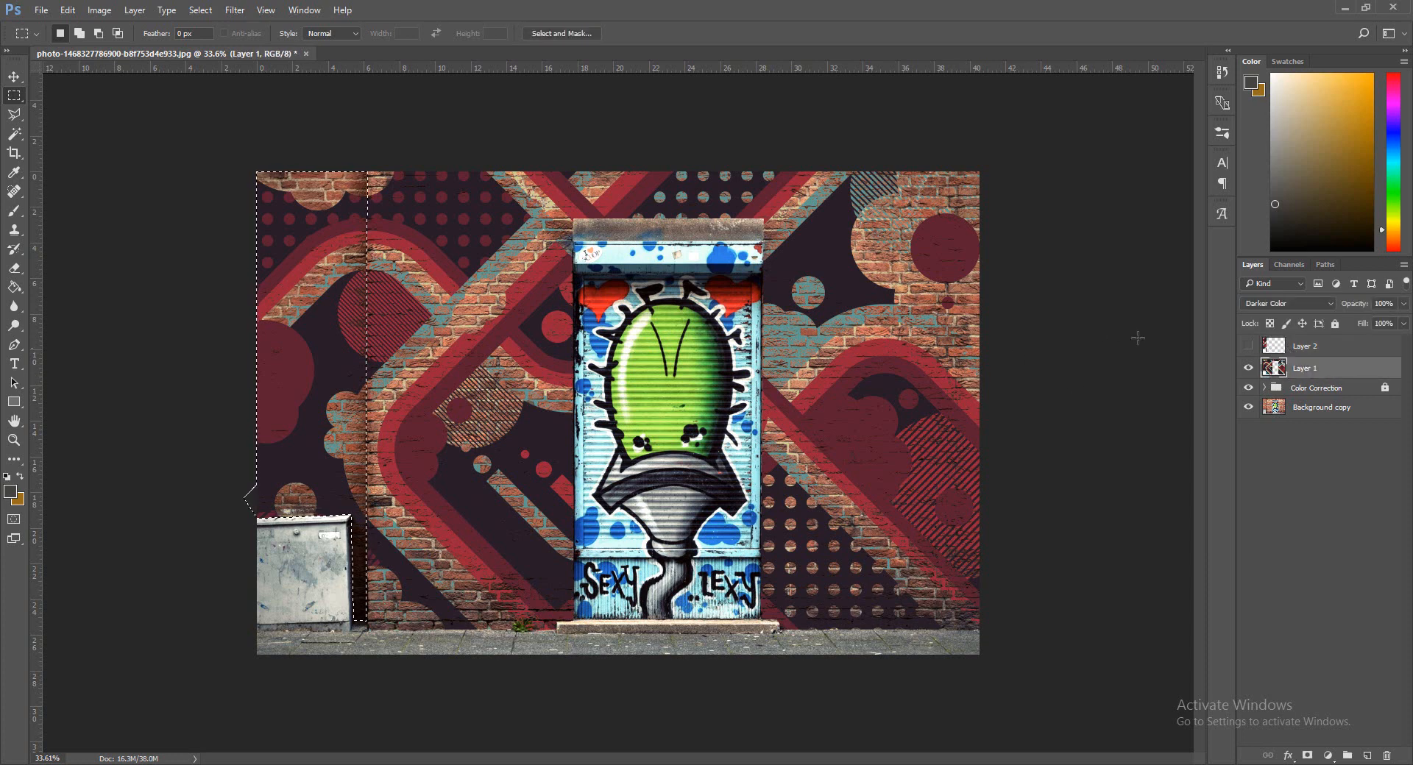
key("Delete")
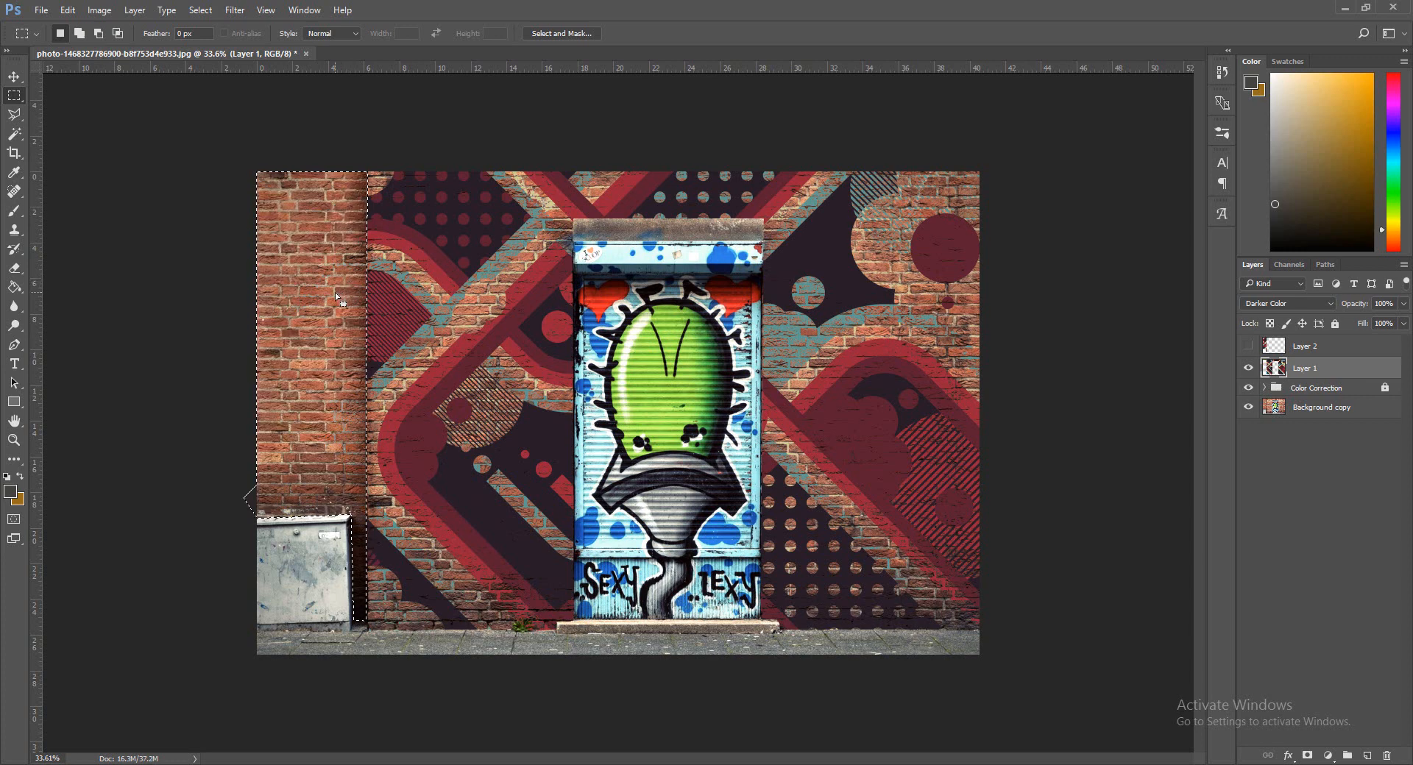
key("ctrl+d")
left_click(1249, 346)
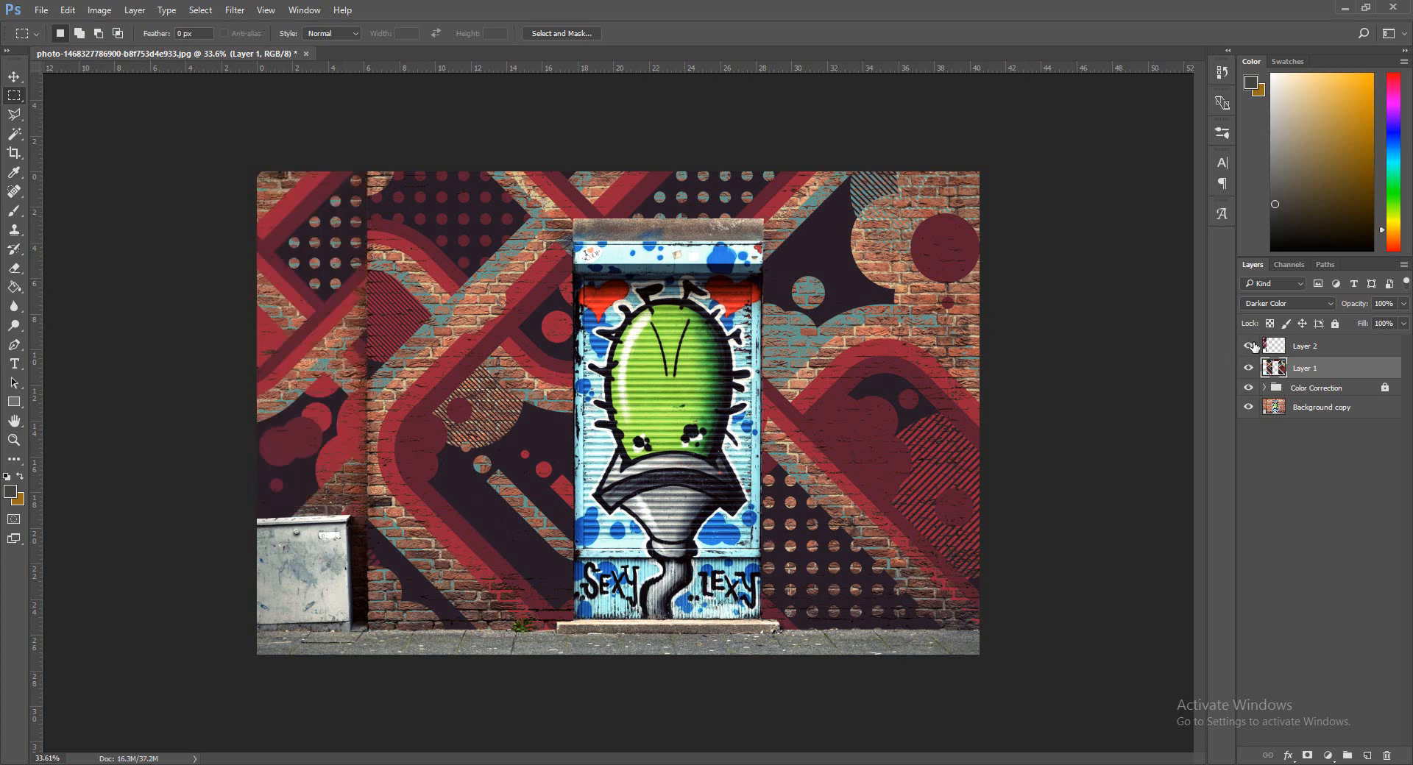
Try to shift Layer 2's pattern piece horizontally with Free Transform.
left_click(1305, 347)
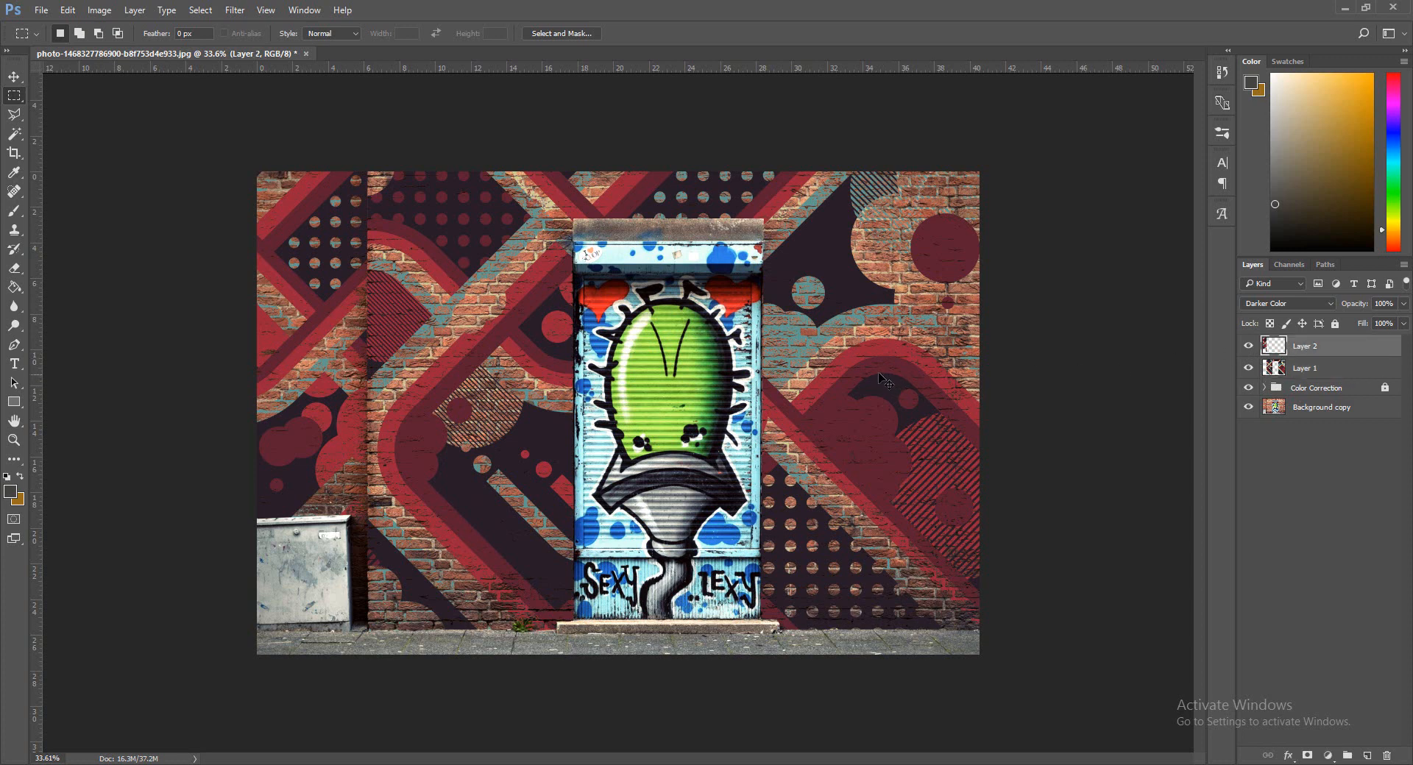
key("ctrl+t")
key("Left")
key("Left")
key("Left")
key("Left")
key("Left")
key("Left")
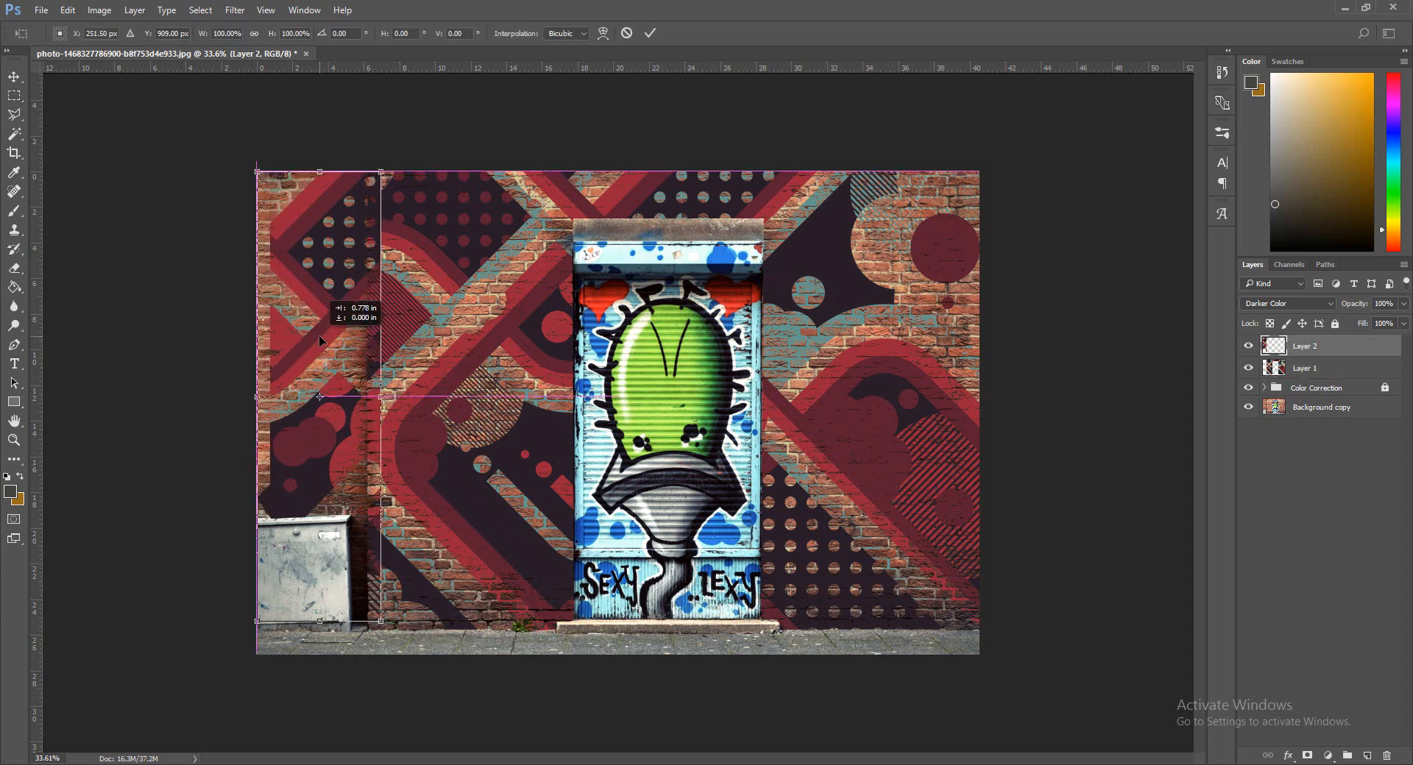
key("Return")
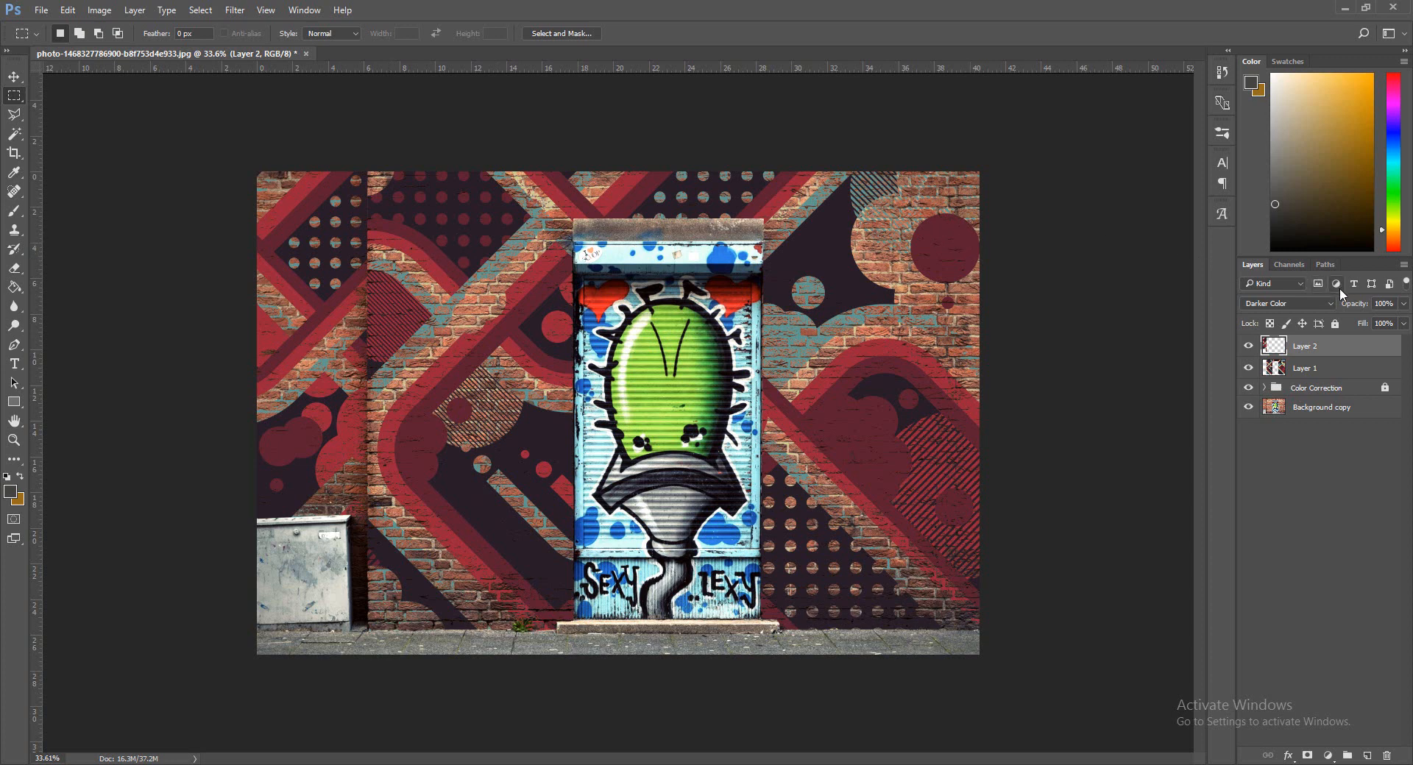
Apply a slight Gaussian Blur to Layer 2's pattern piece.
left_click(235, 9)
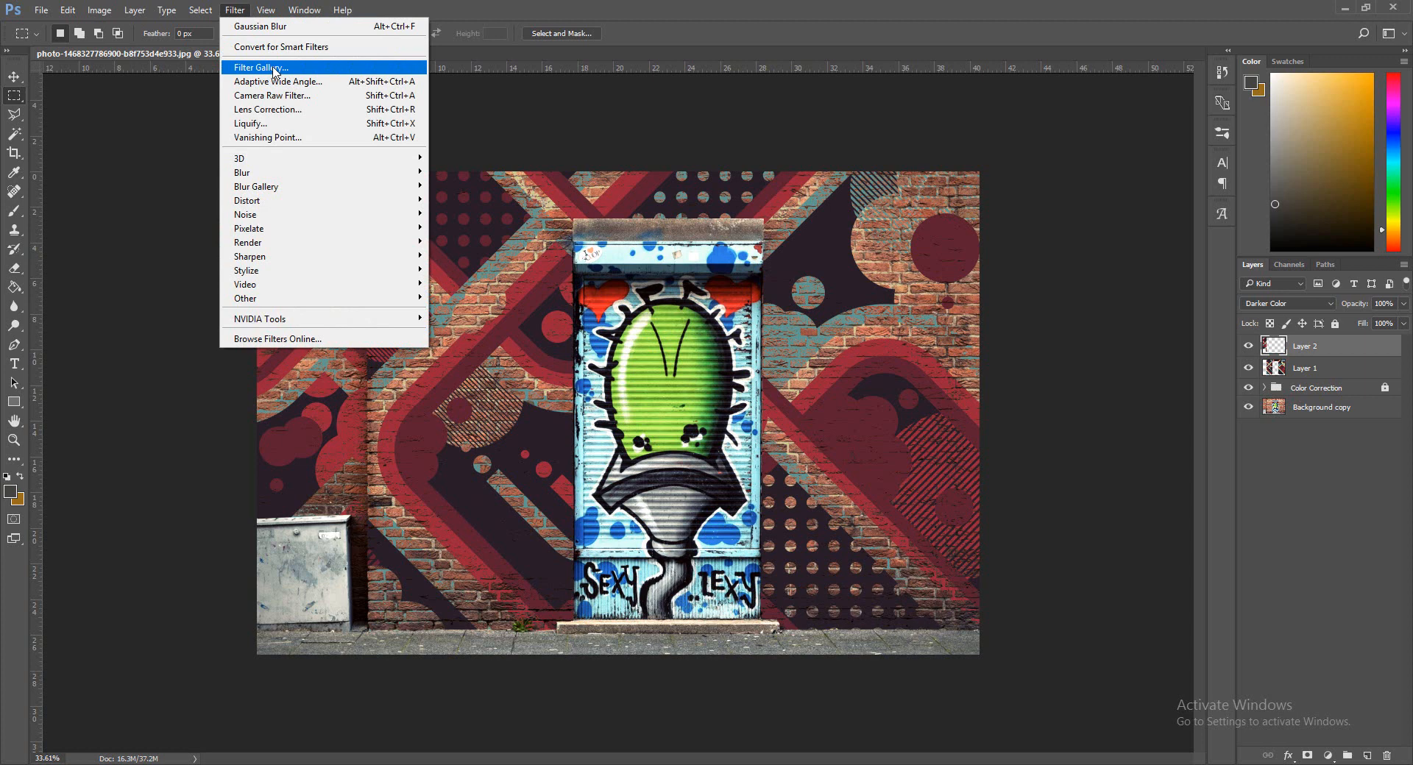
mouse_move(279, 175)
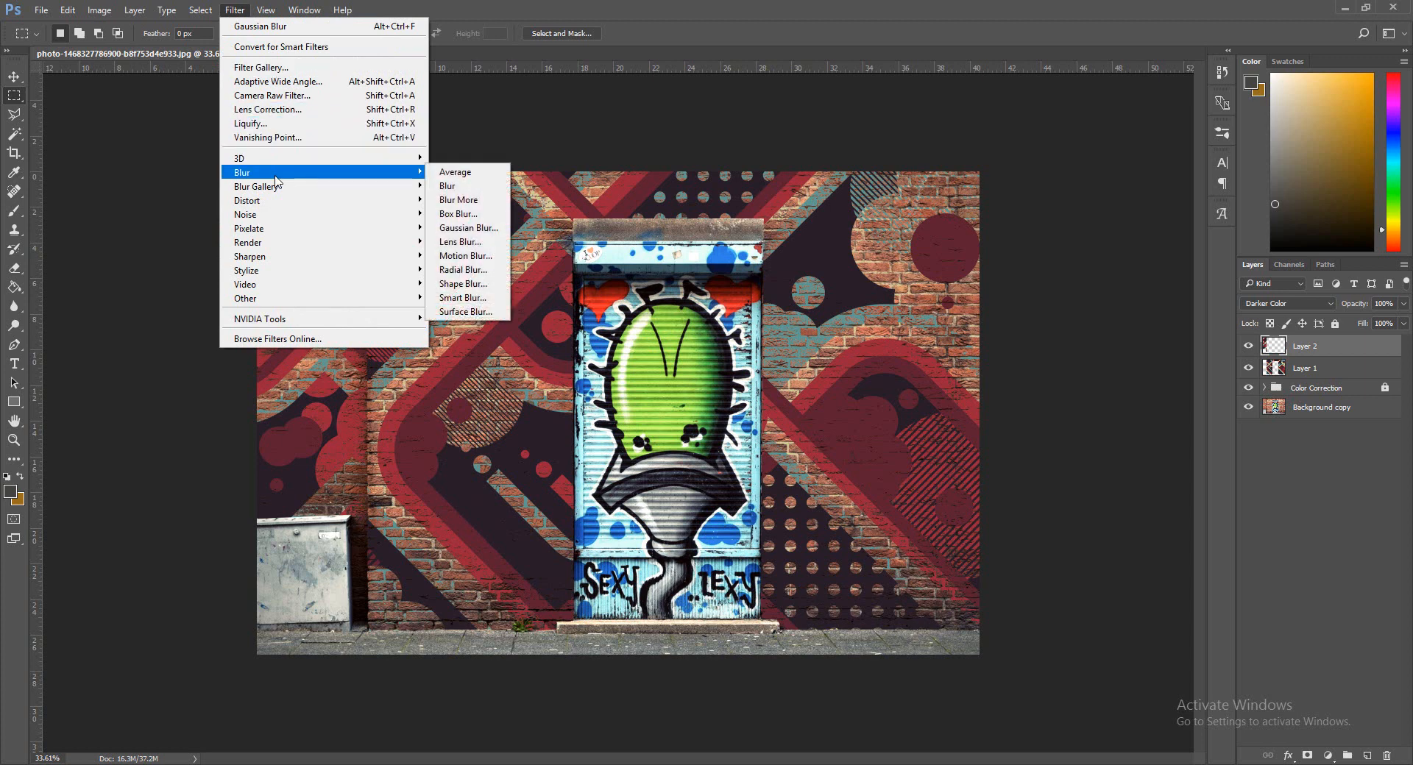
left_click(466, 227)
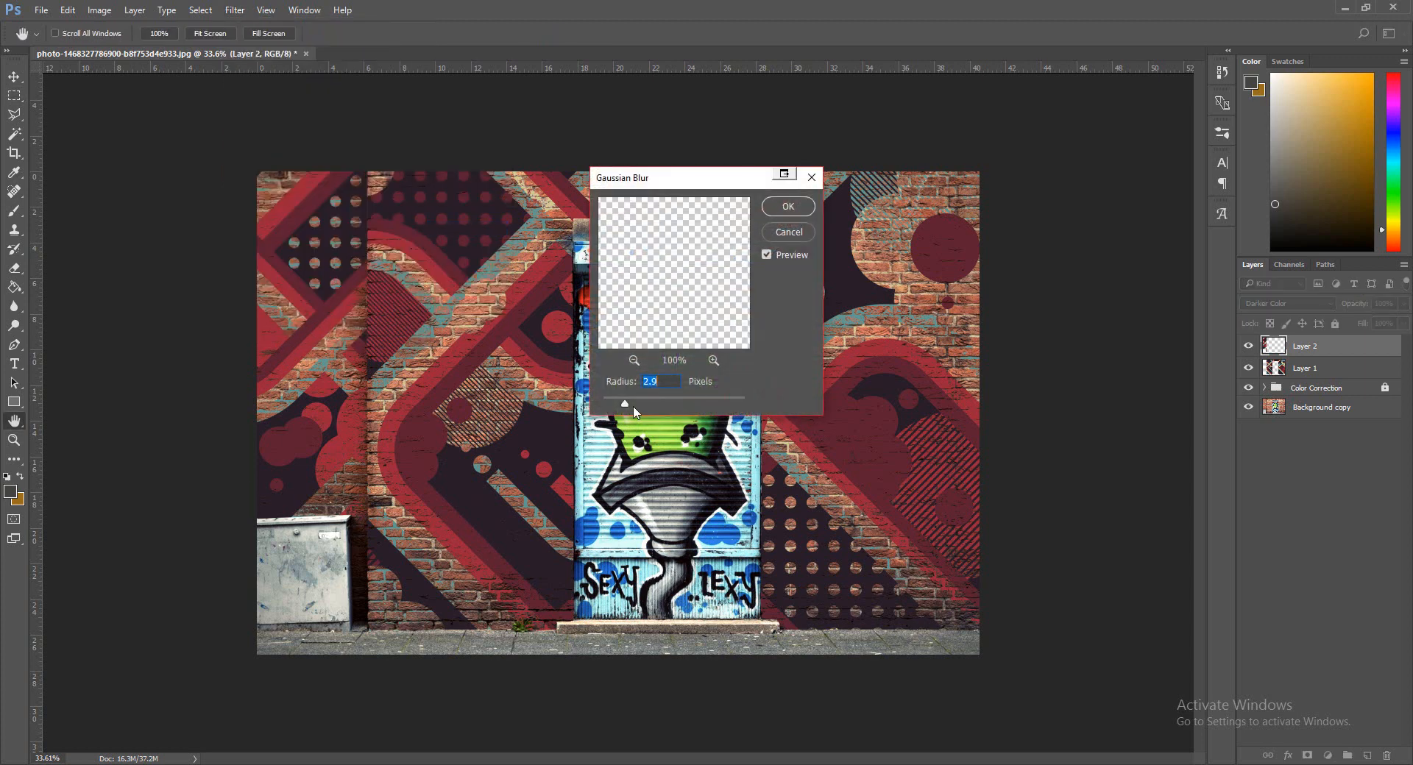
left_click_drag(613, 400, 607, 399)
left_click(800, 210)
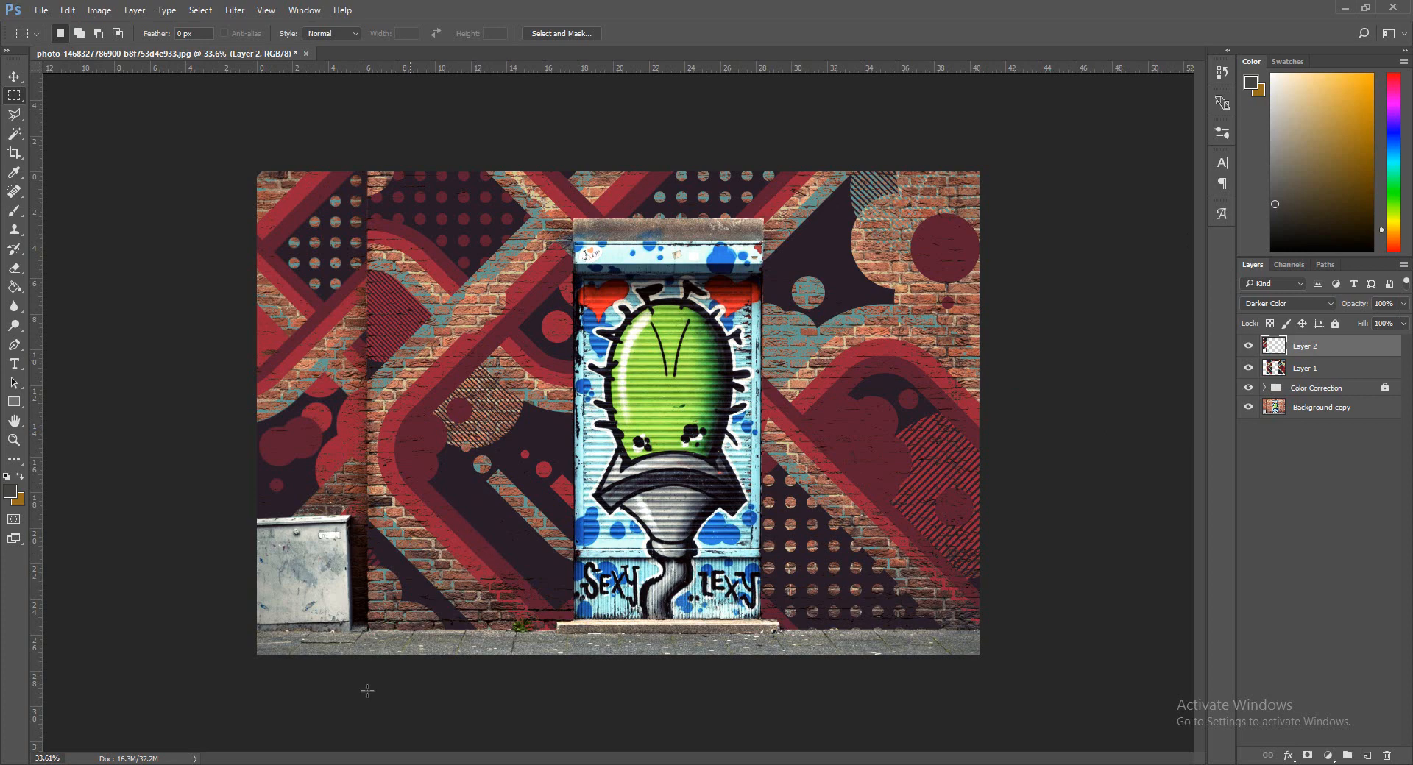
mouse_move(346, 762)
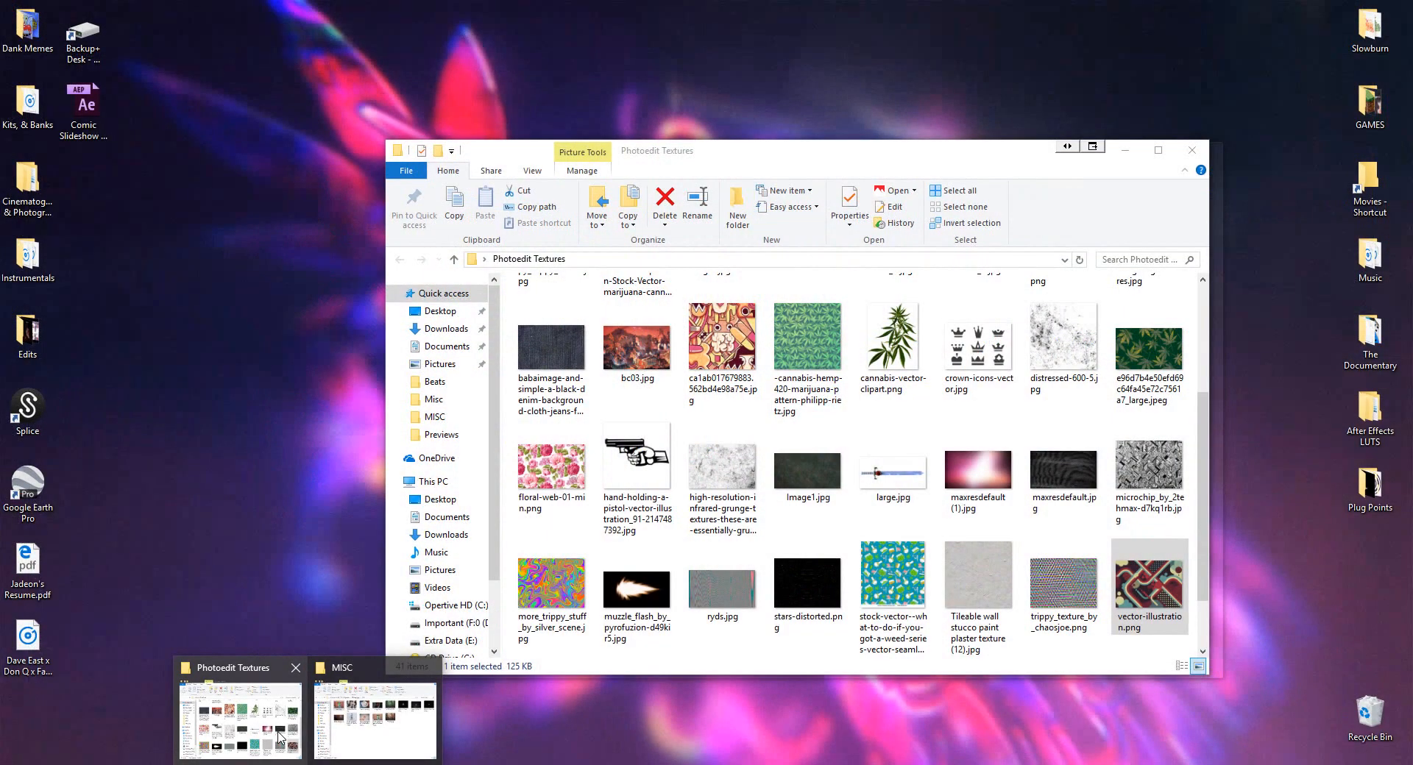
left_click(241, 718)
left_click_drag(1069, 589, 328, 438)
left_click_drag(797, 427, 501, 409)
right_click(294, 443)
left_click(390, 646)
key("m")
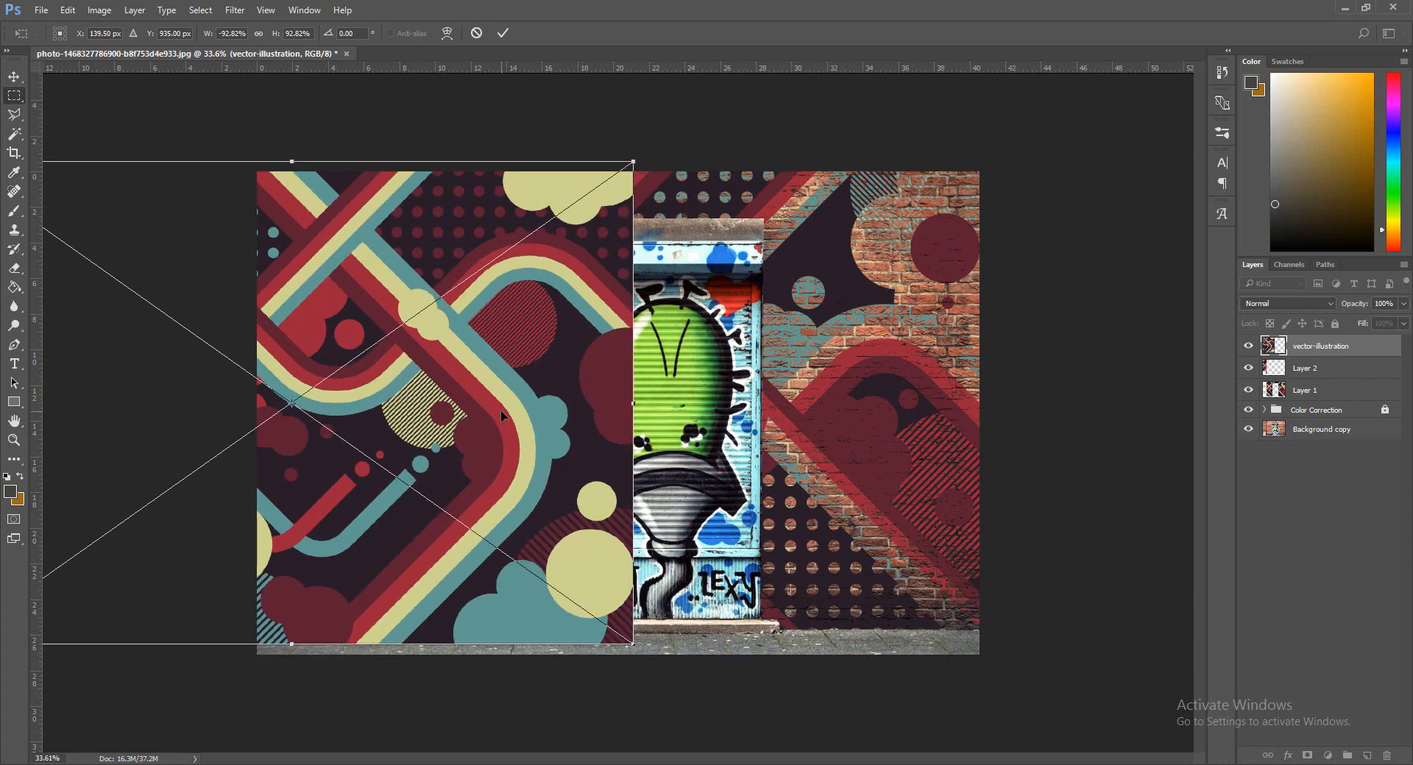
key("ctrl+e")
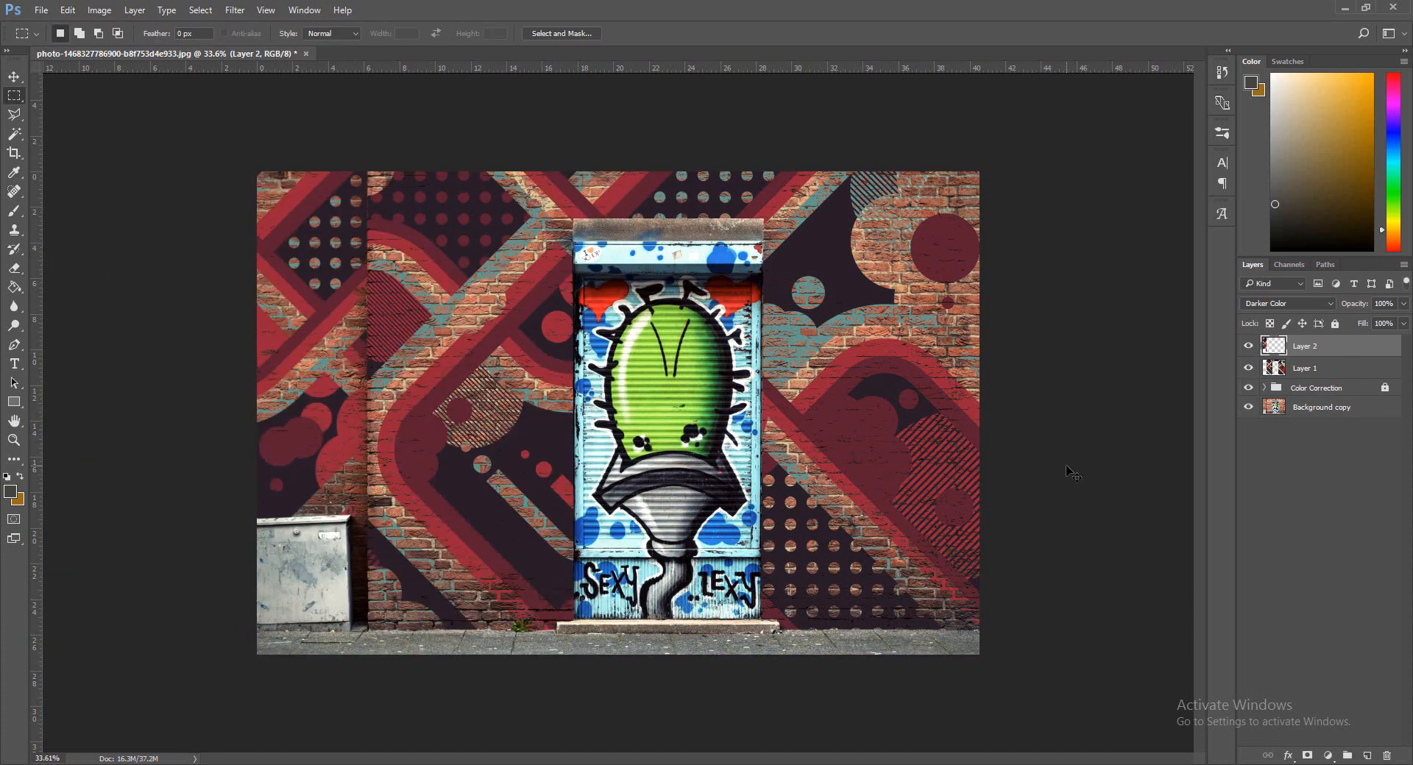
Place vector-illustration.png from the Photoedit Textures folder over the photo's left half and flip it horizontally.
mouse_move(324, 759)
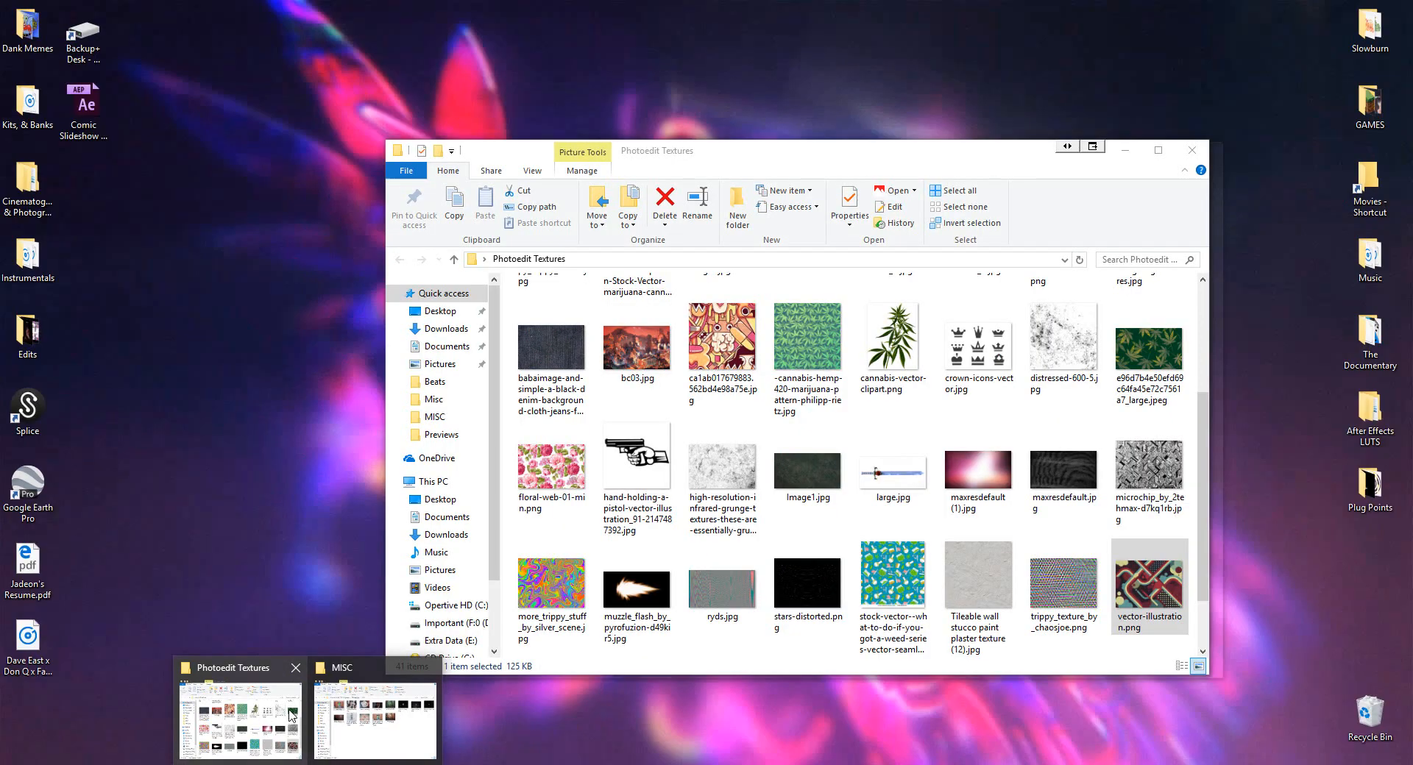
left_click(292, 716)
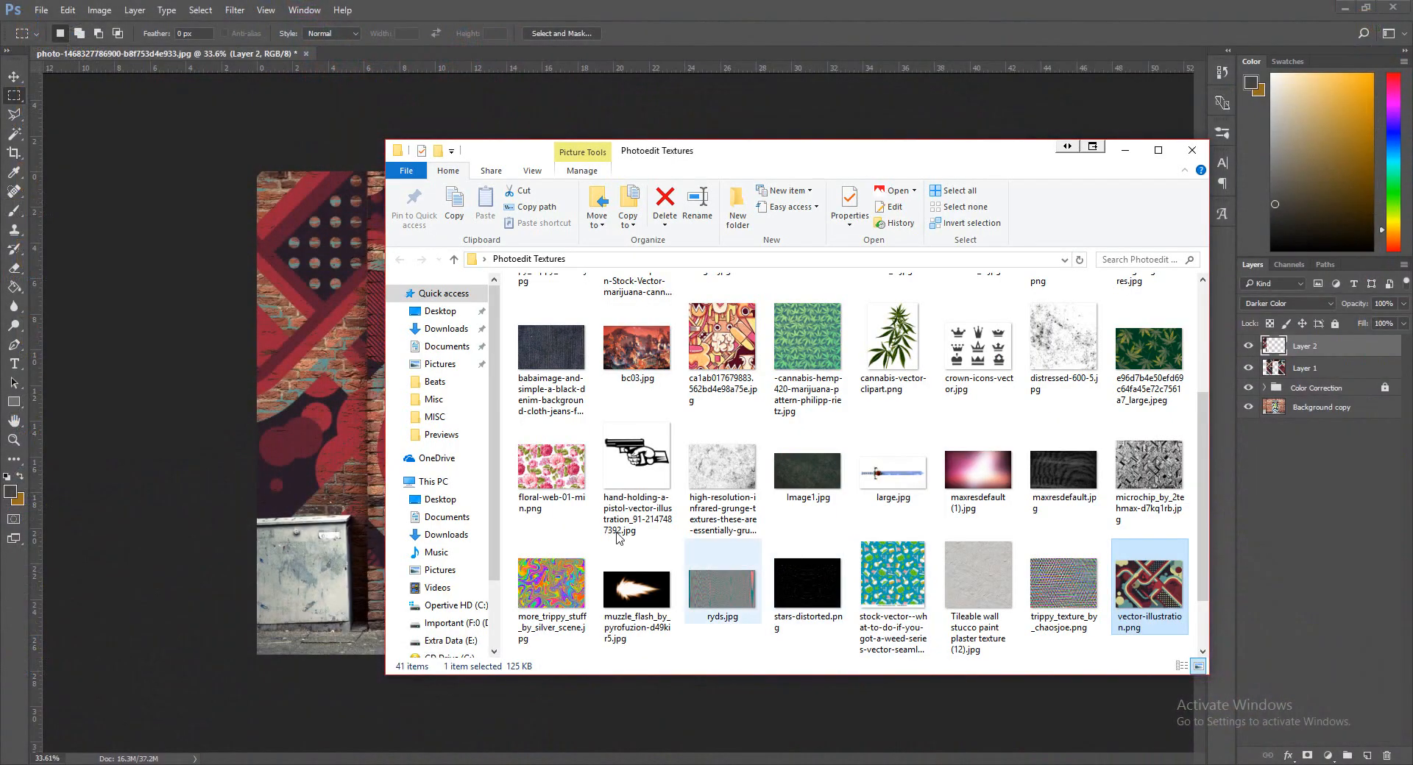
left_click_drag(1162, 593, 301, 438)
left_click_drag(845, 490, 587, 489)
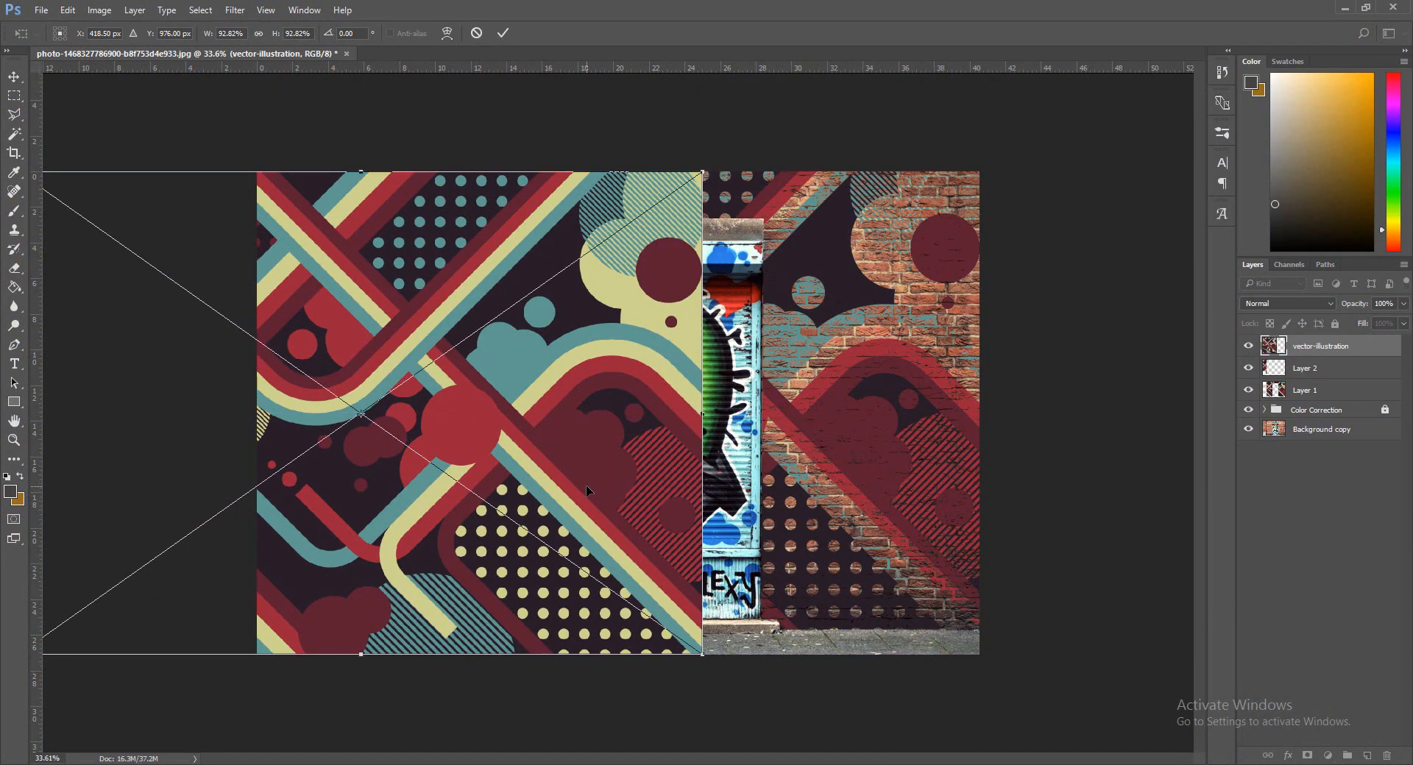
right_click(586, 486)
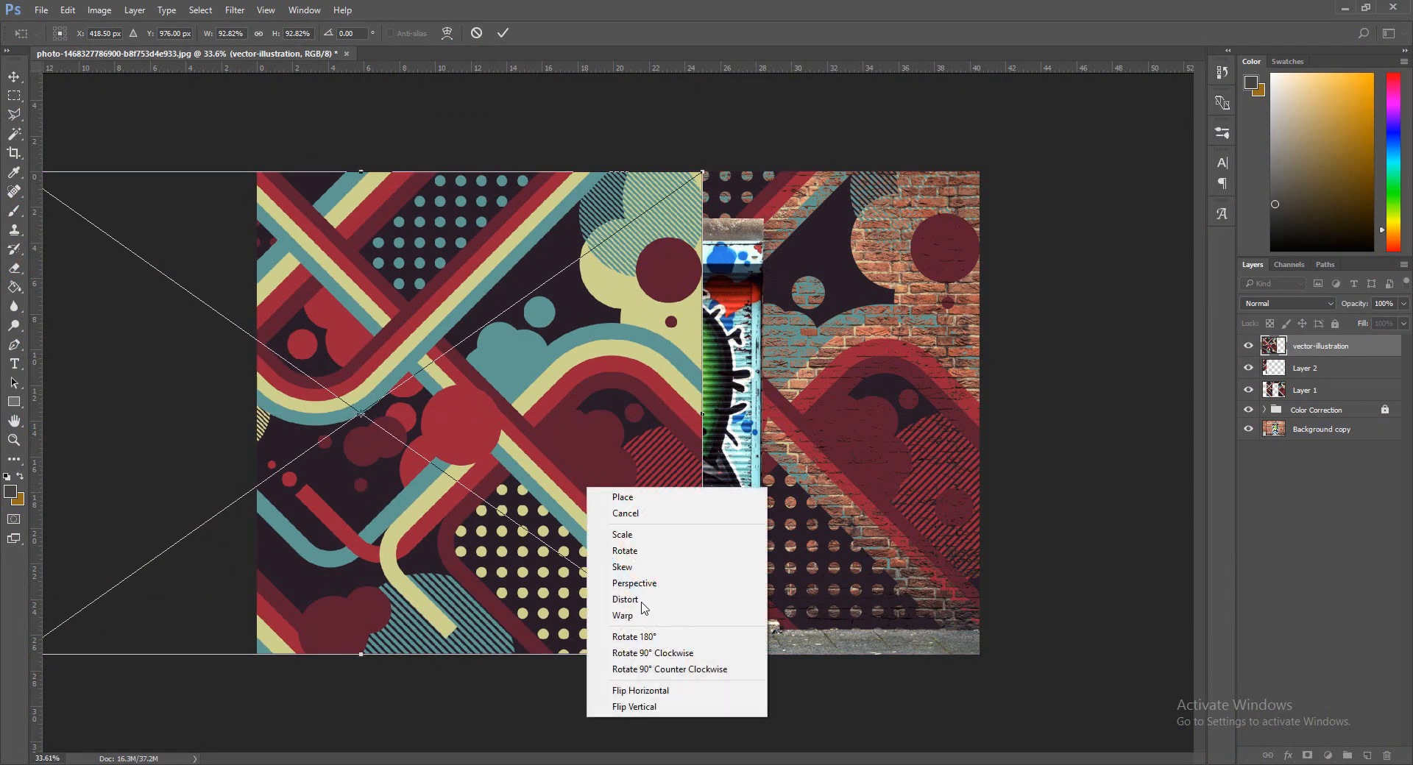
left_click(639, 671)
left_click_drag(583, 485, 565, 487)
key("Return")
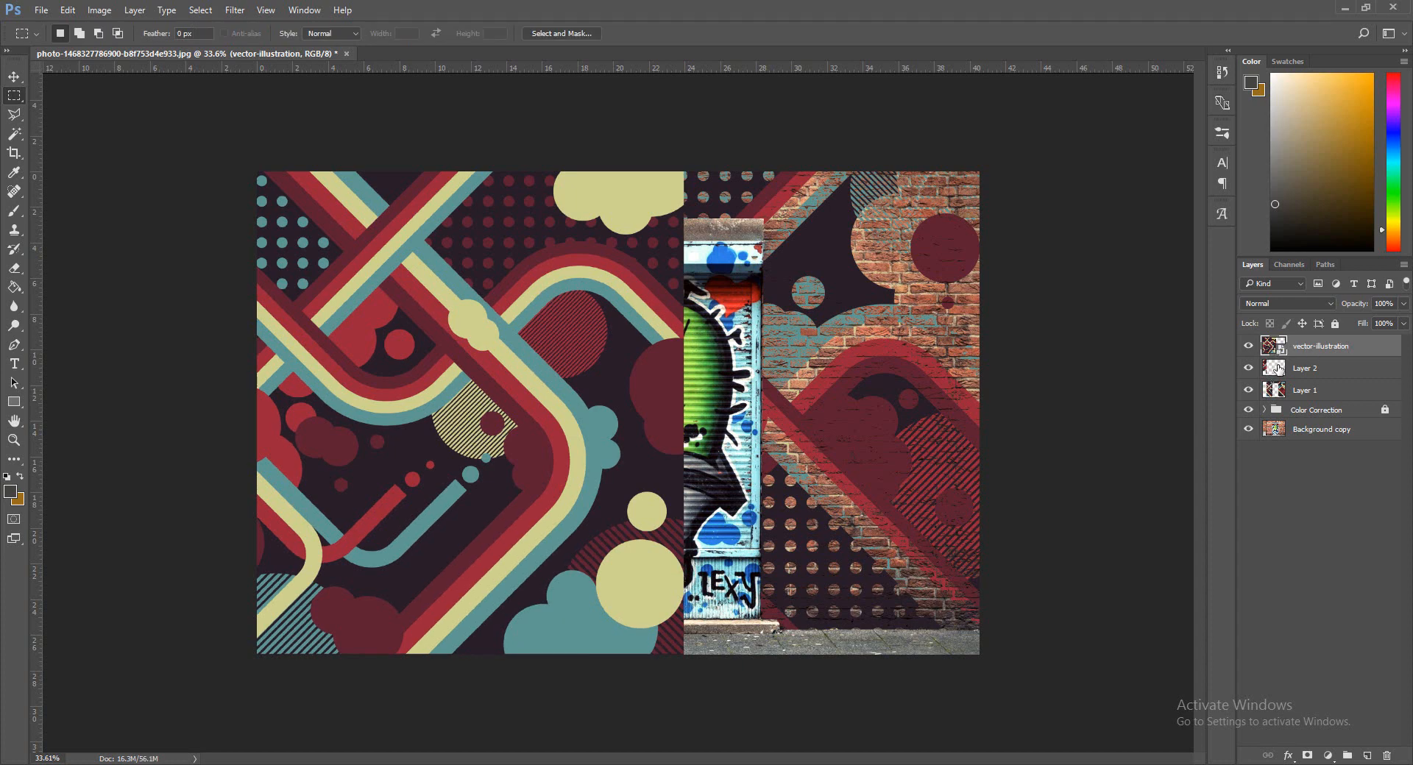
Load Layer 2's outline as a selection and copy that area of the vector-illustration layer onto its own layer.
left_click(1275, 376)
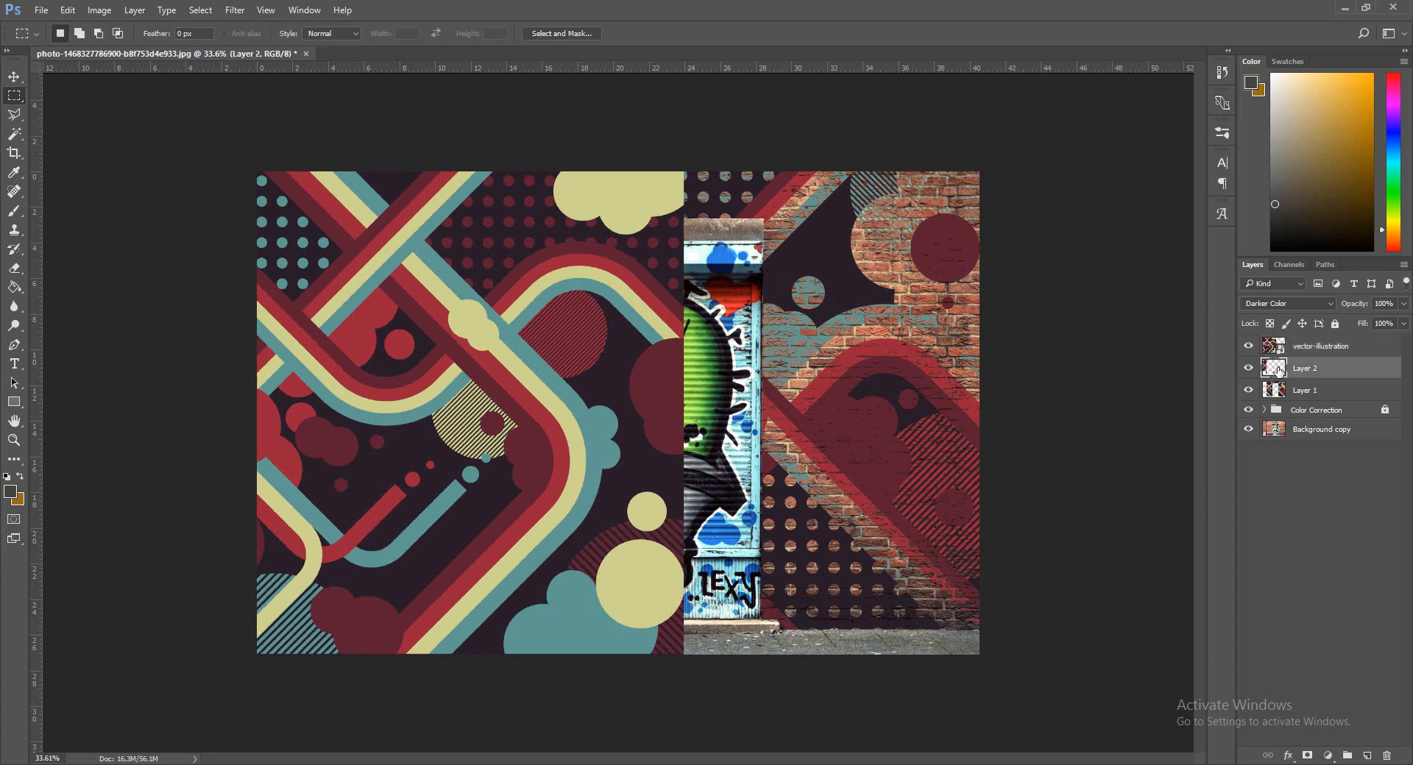
left_click(1279, 371, "ctrl")
left_click(1303, 347)
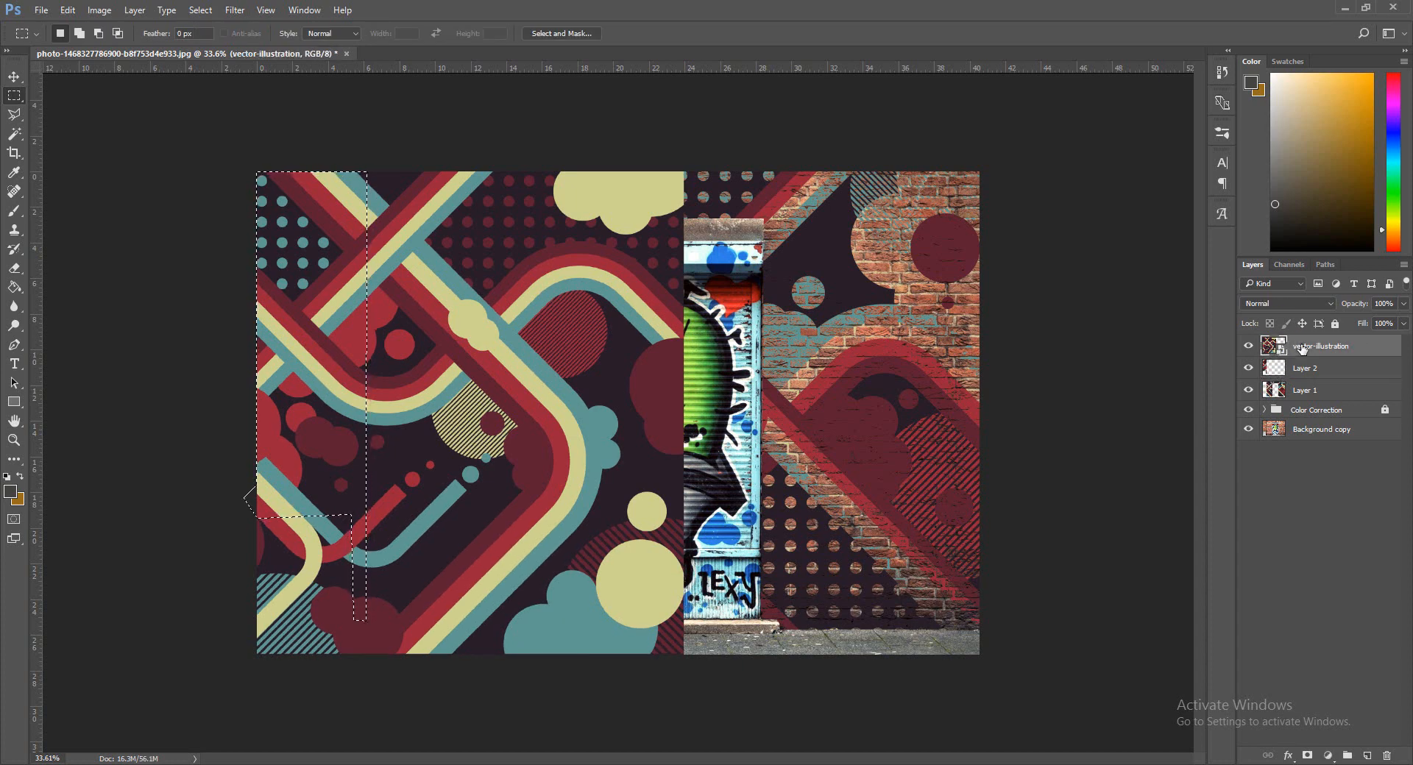
key("ctrl+j")
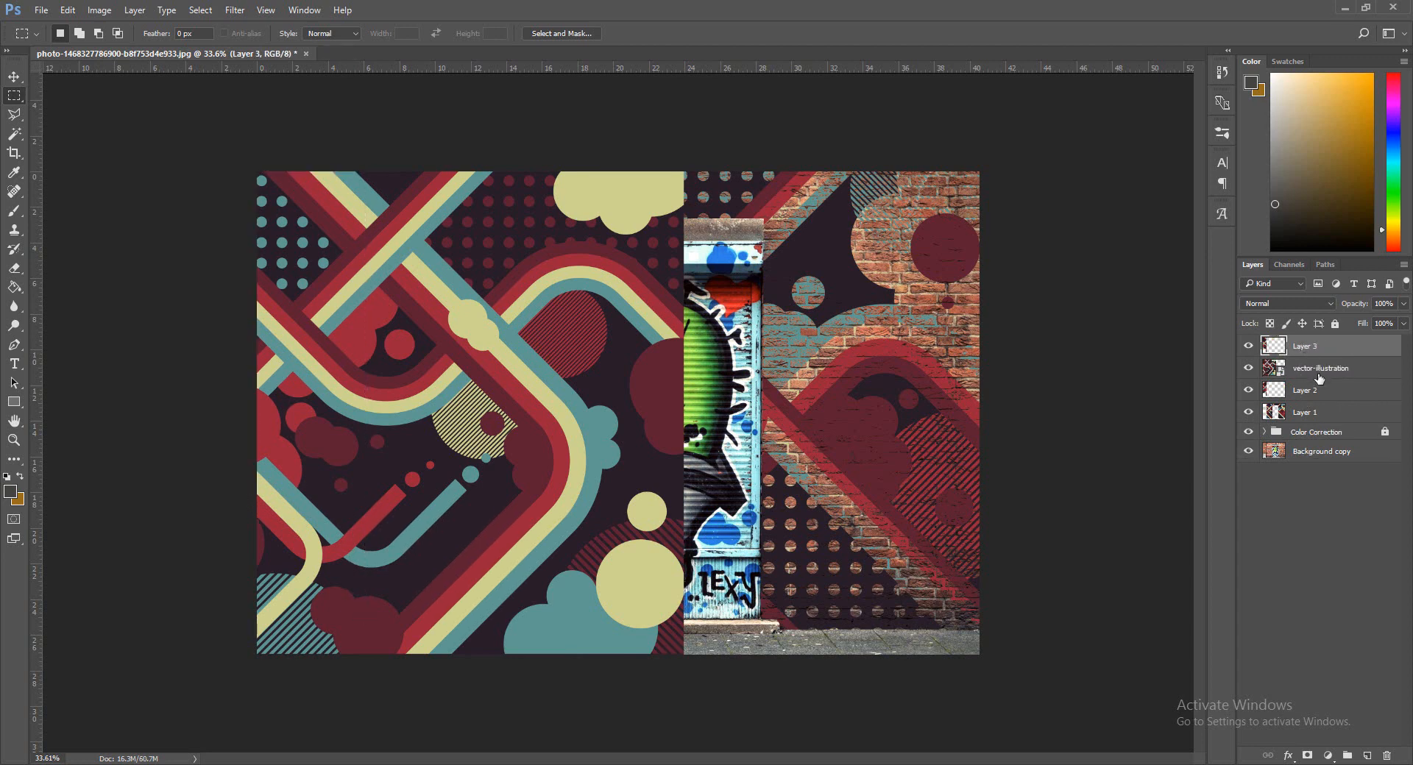
Remove the old Layer 2 pattern piece and the full vector-illustration layer.
left_click(1313, 391)
key("Delete")
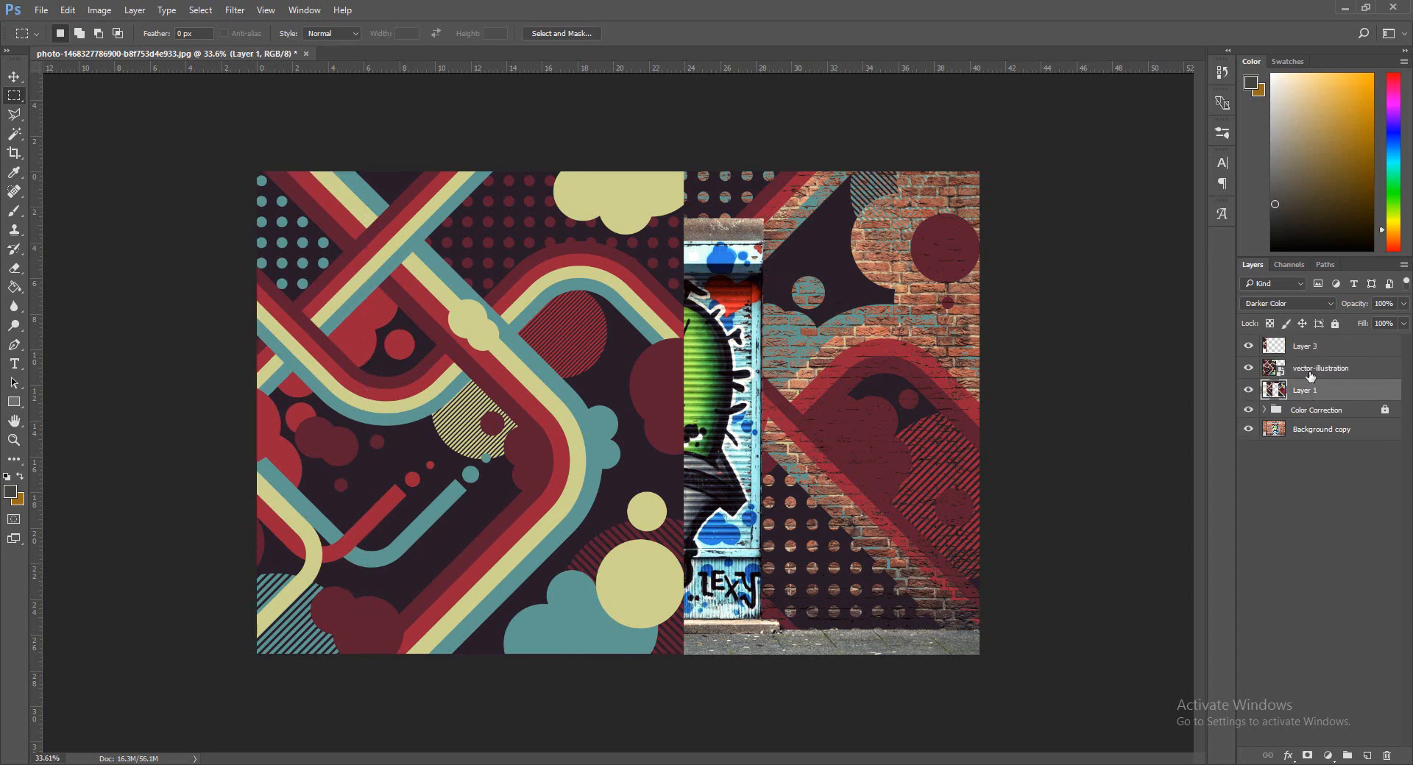
Set Layer 3's blend mode to Darker Color.
left_click(1302, 346)
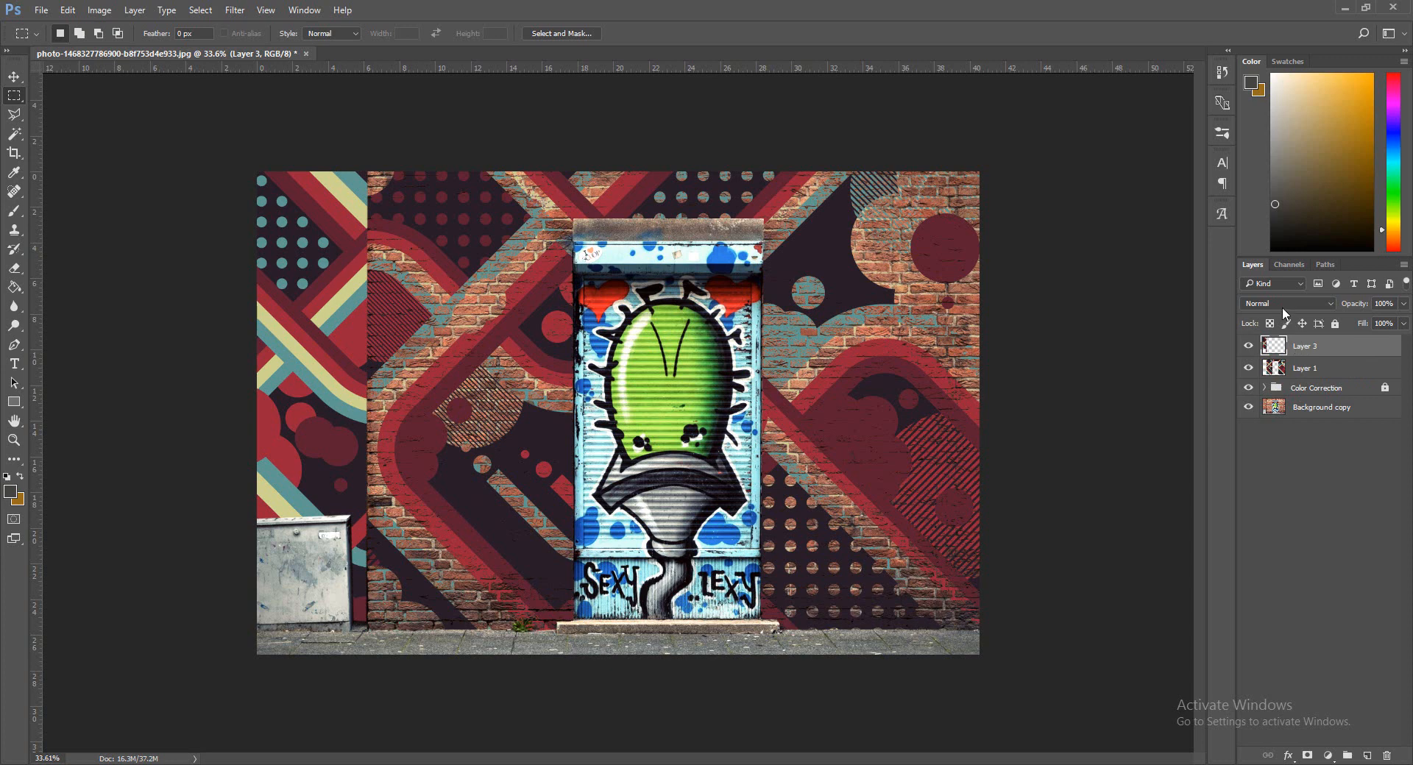
left_click(1282, 304)
left_click(1288, 377)
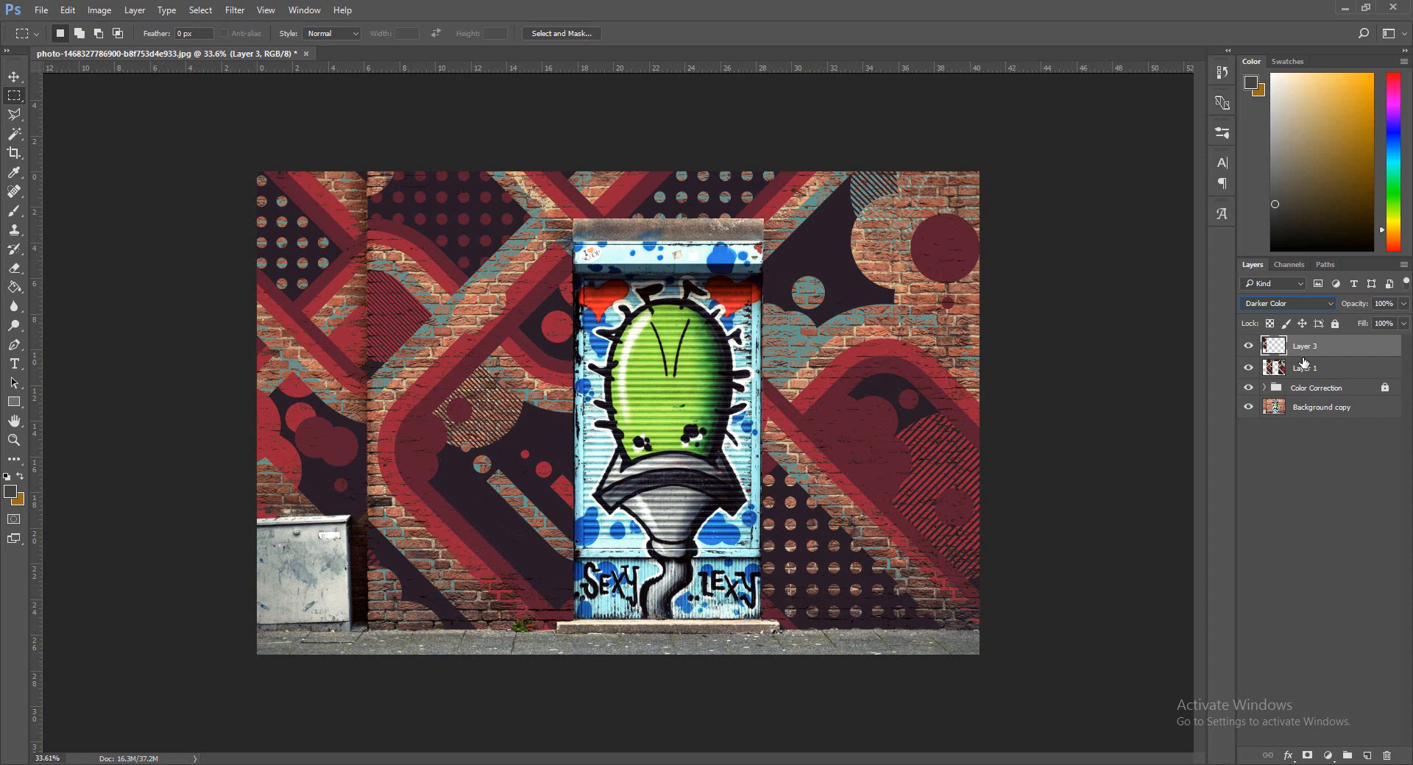
Create a new group above Layer 3 and add an empty layer inside it.
left_click(1294, 420)
left_click(1296, 355)
left_click(1347, 756)
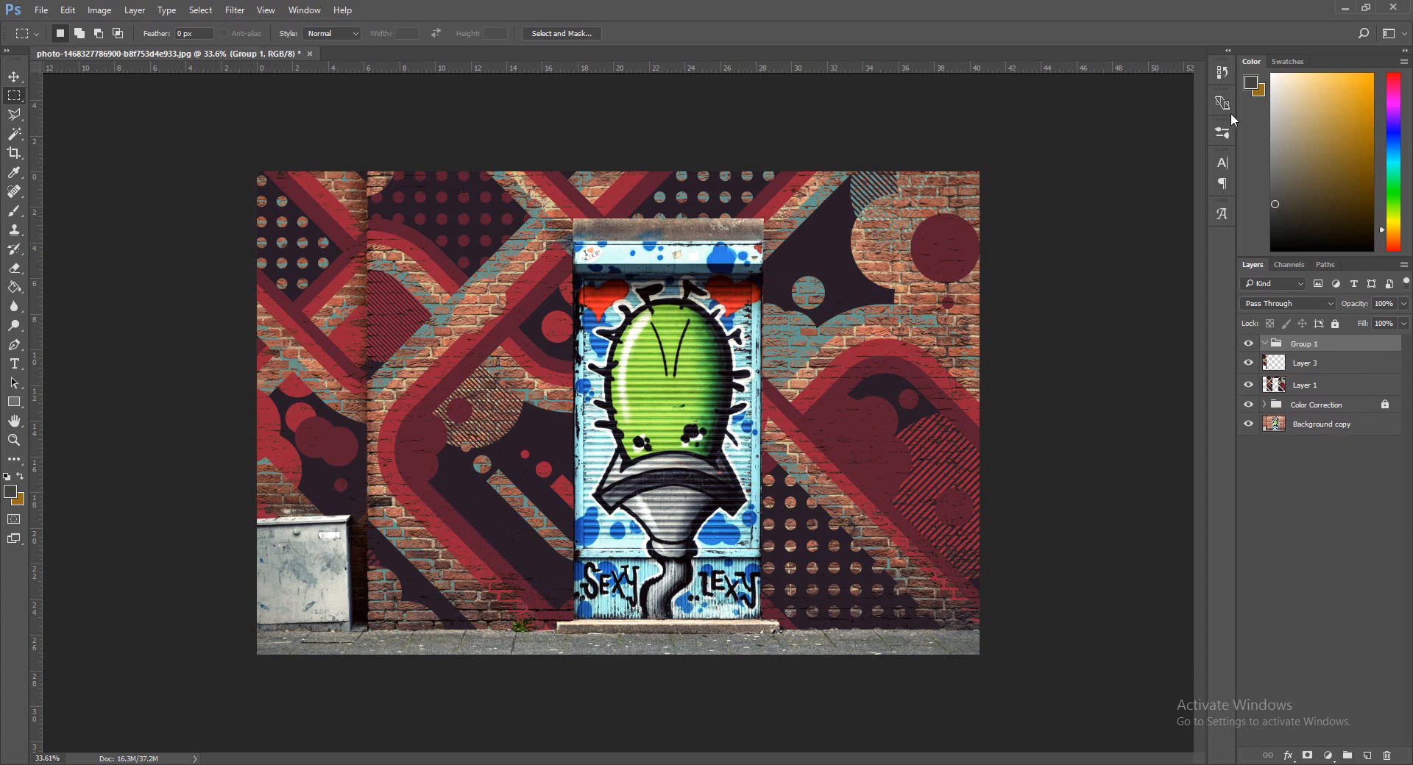
left_click(1368, 755)
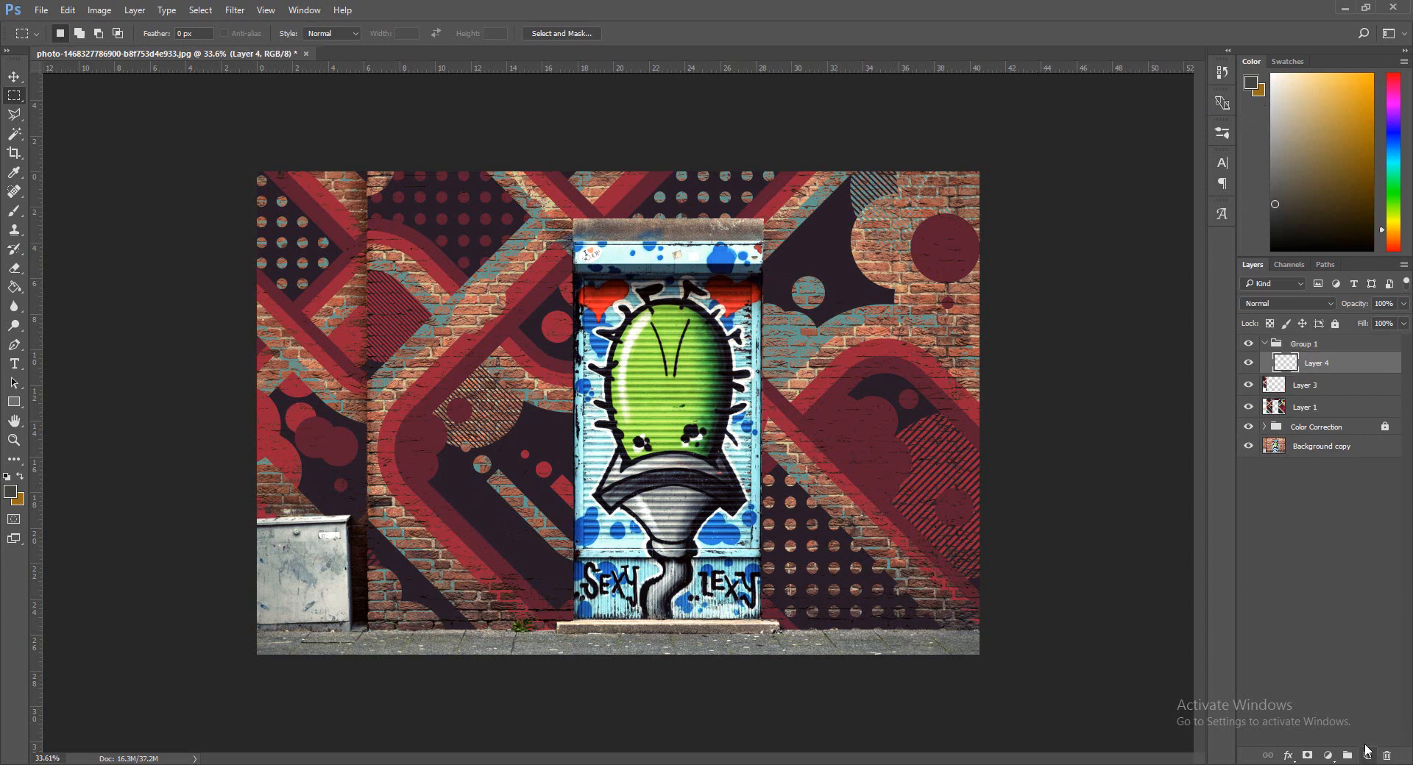
Switch to the Brush tool and set the foreground color to light orange.
left_click(15, 212)
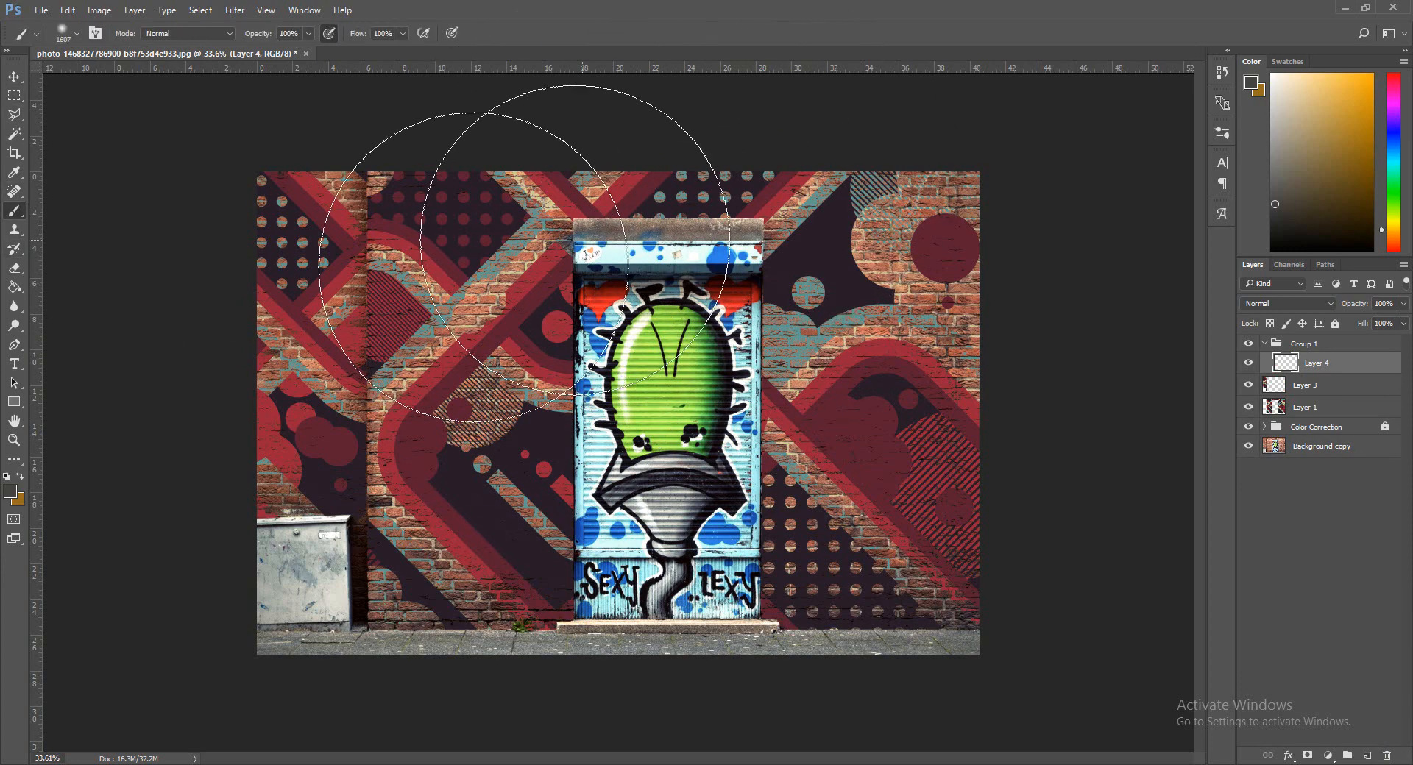
left_click_drag(1348, 114, 1327, 80)
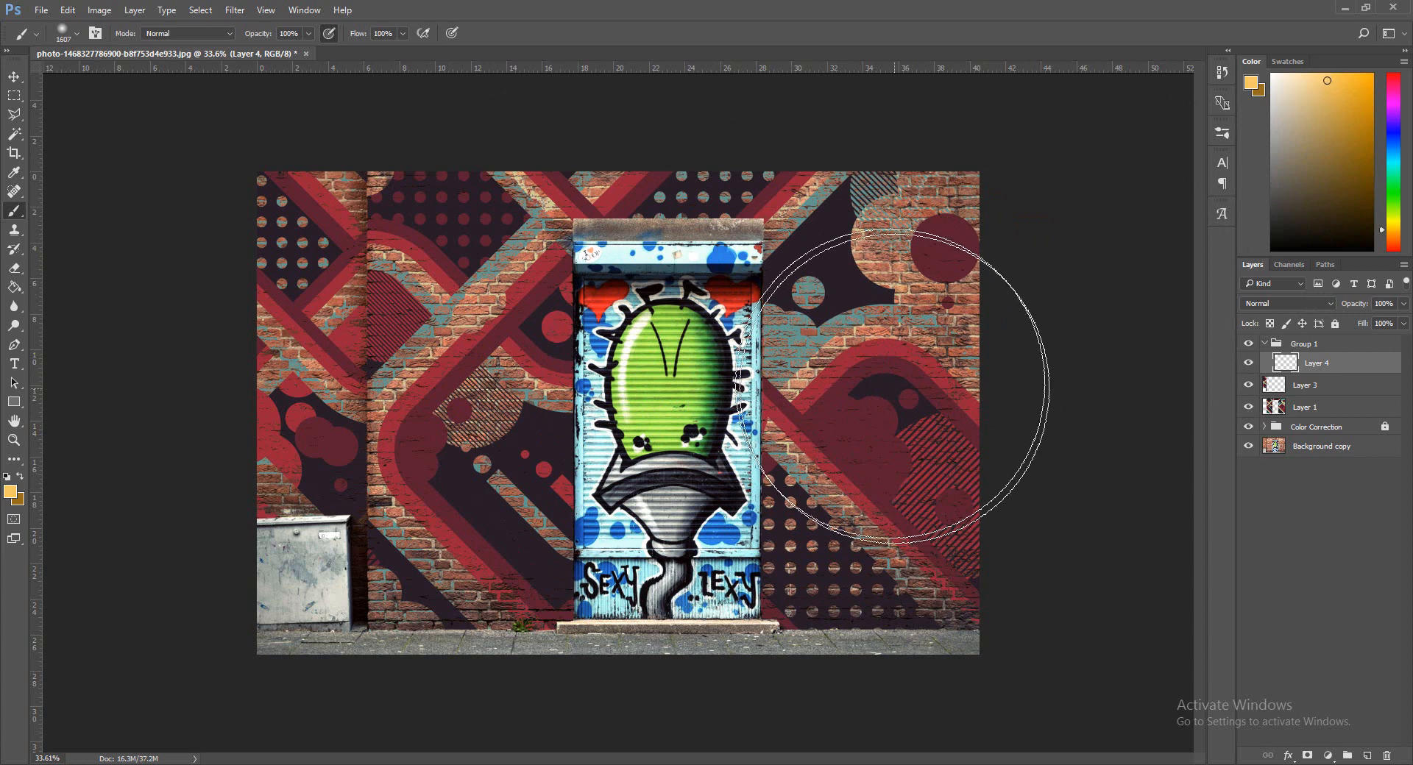
key("ctrl+minus")
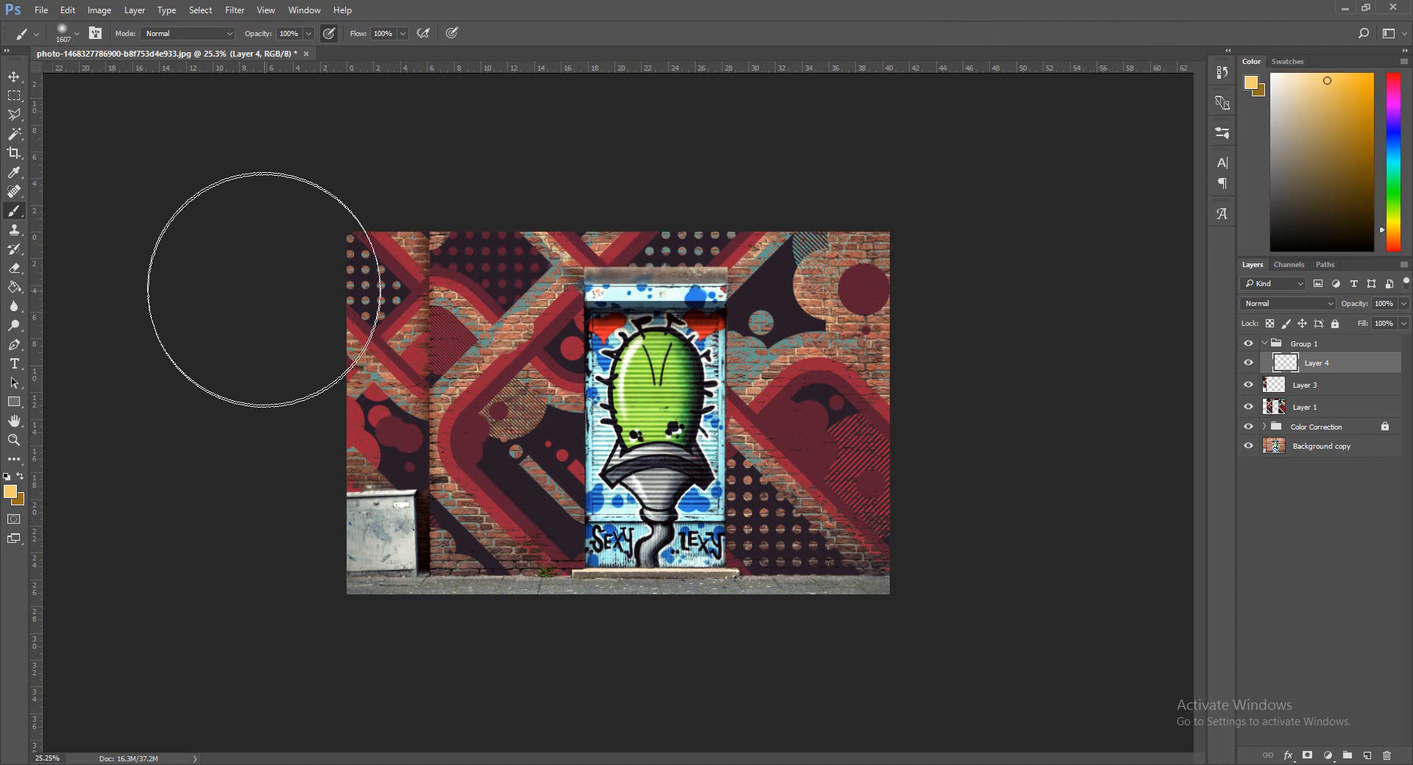
left_click(77, 34)
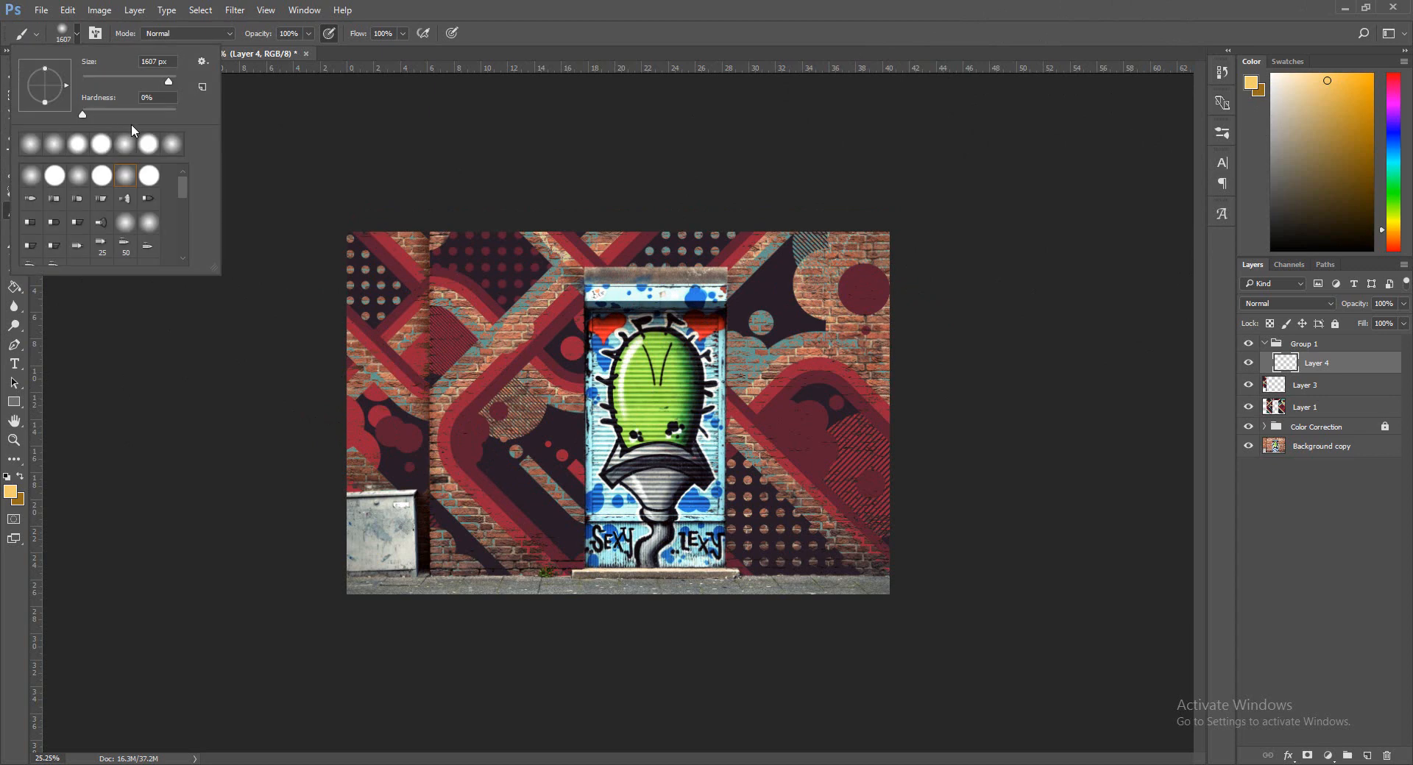
left_click(831, 298)
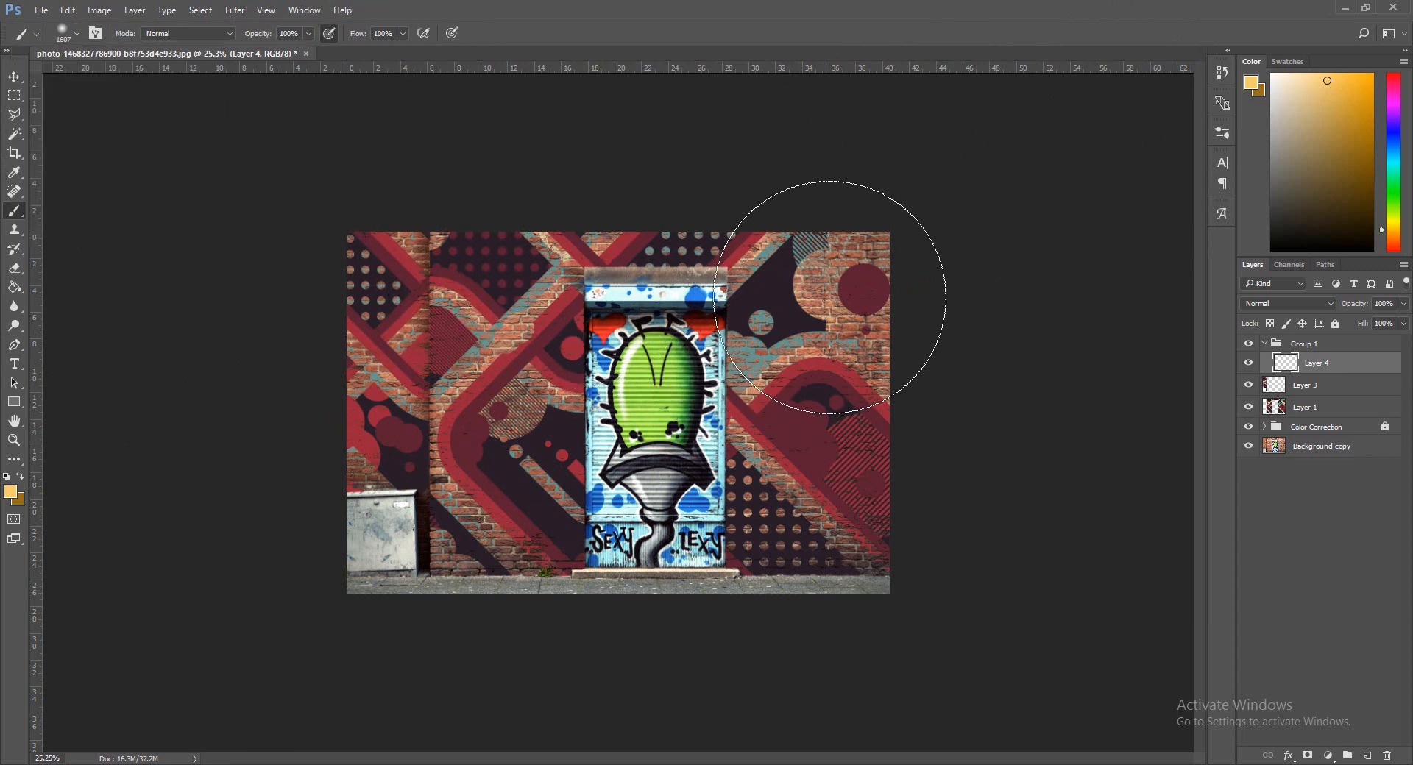
key("ctrl+z")
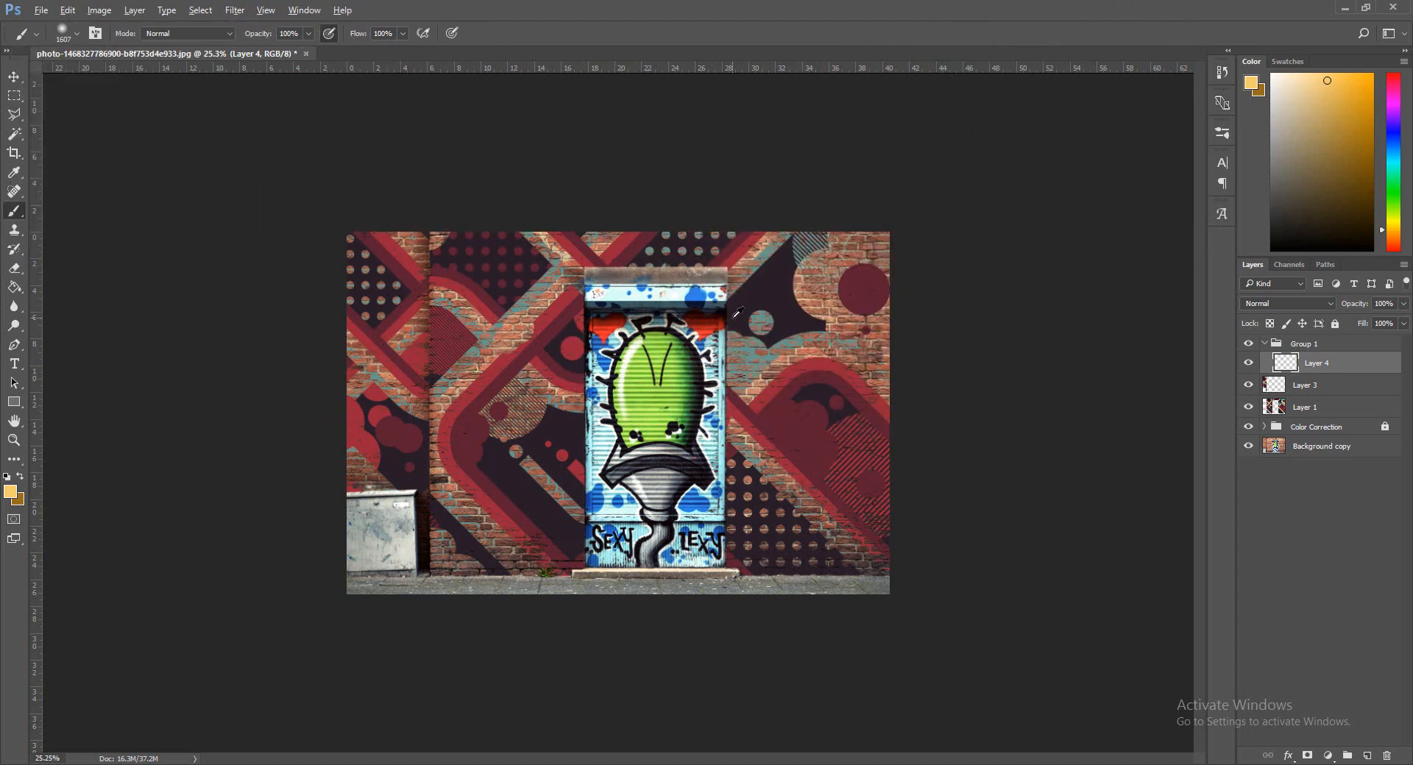
Enlarge the soft brush to 2133 px and paint a light orange glow on Layer 4 over the photo's upper-right corner.
mouse_move(732, 317)
left_mouse_down()
mouse_move(1189, 374)
mouse_move(945, 387)
left_mouse_up()
scroll(795, 286, "down", 3)
scroll(798, 281, "down", 2)
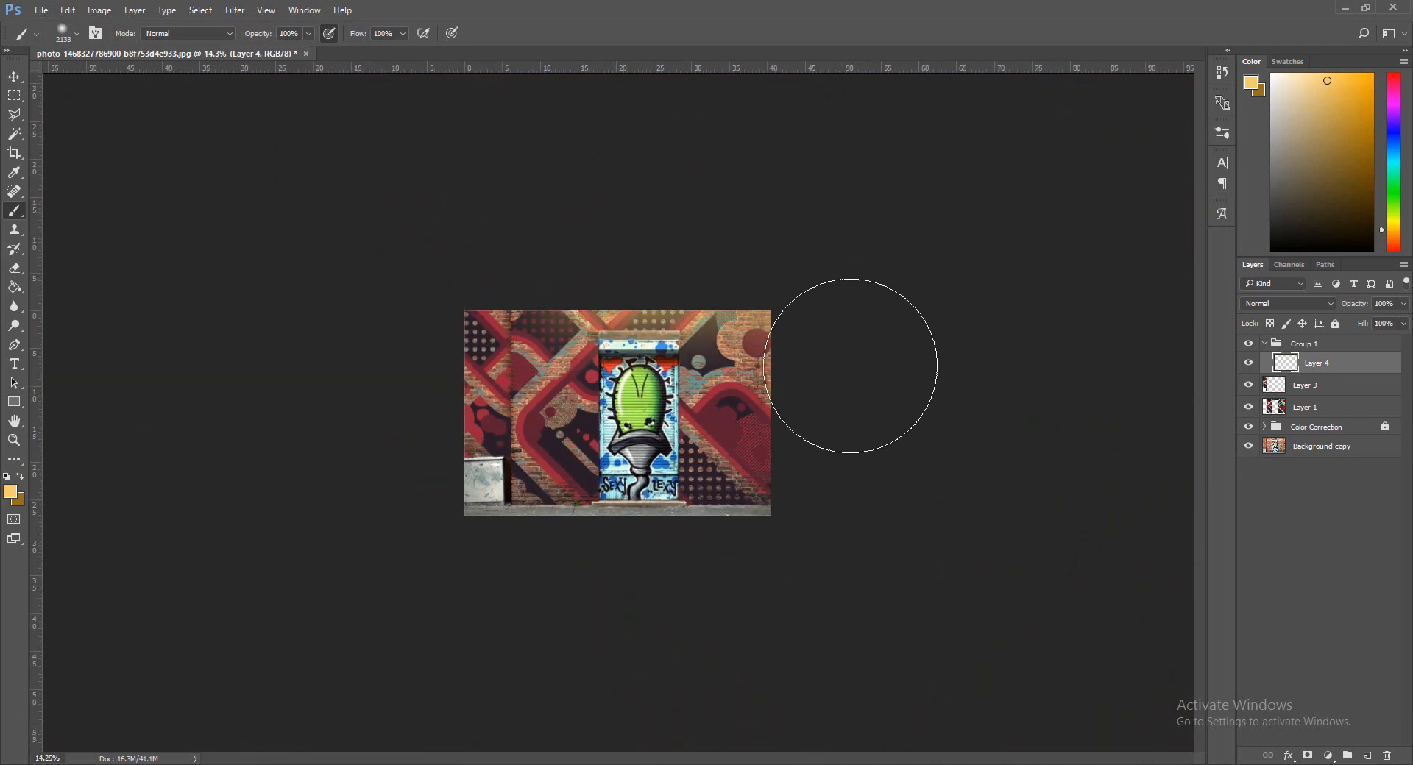
scroll(828, 287, "up", 3)
scroll(828, 285, "up", 2)
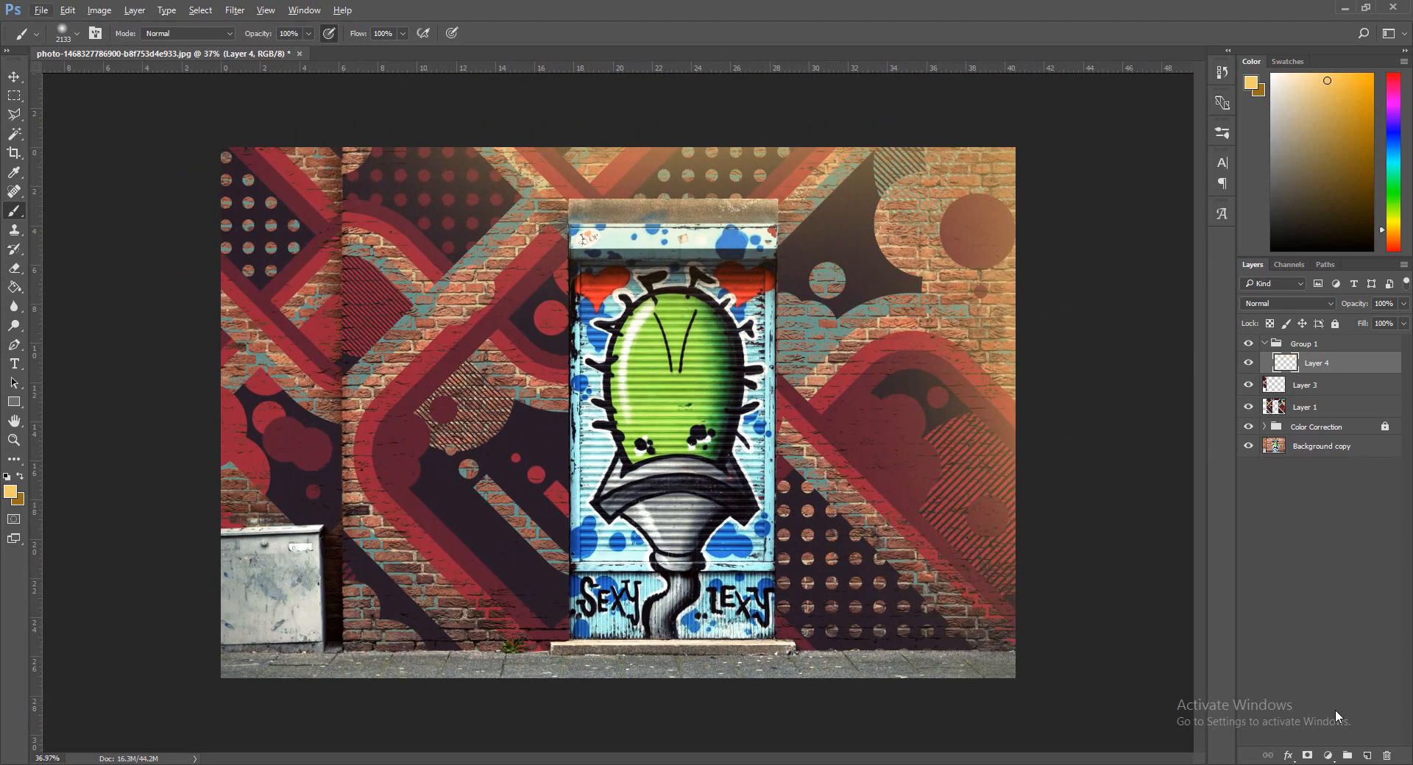
Add a new empty layer above Layer 4 and change the foreground color to a light coral orange.
left_click(1366, 756)
left_click(1395, 140)
left_click_drag(1397, 145, 1397, 81)
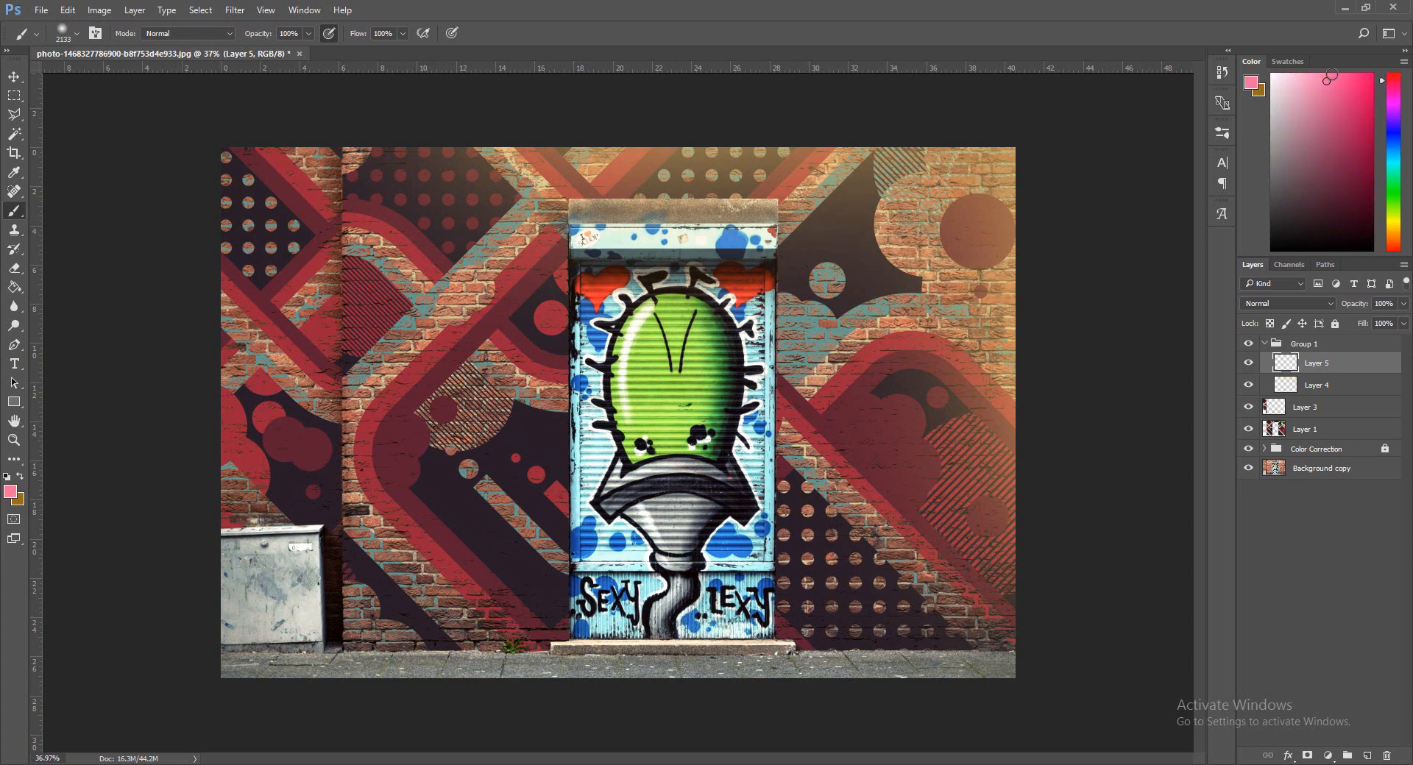
left_click(1397, 250)
left_click_drag(1396, 250, 1395, 246)
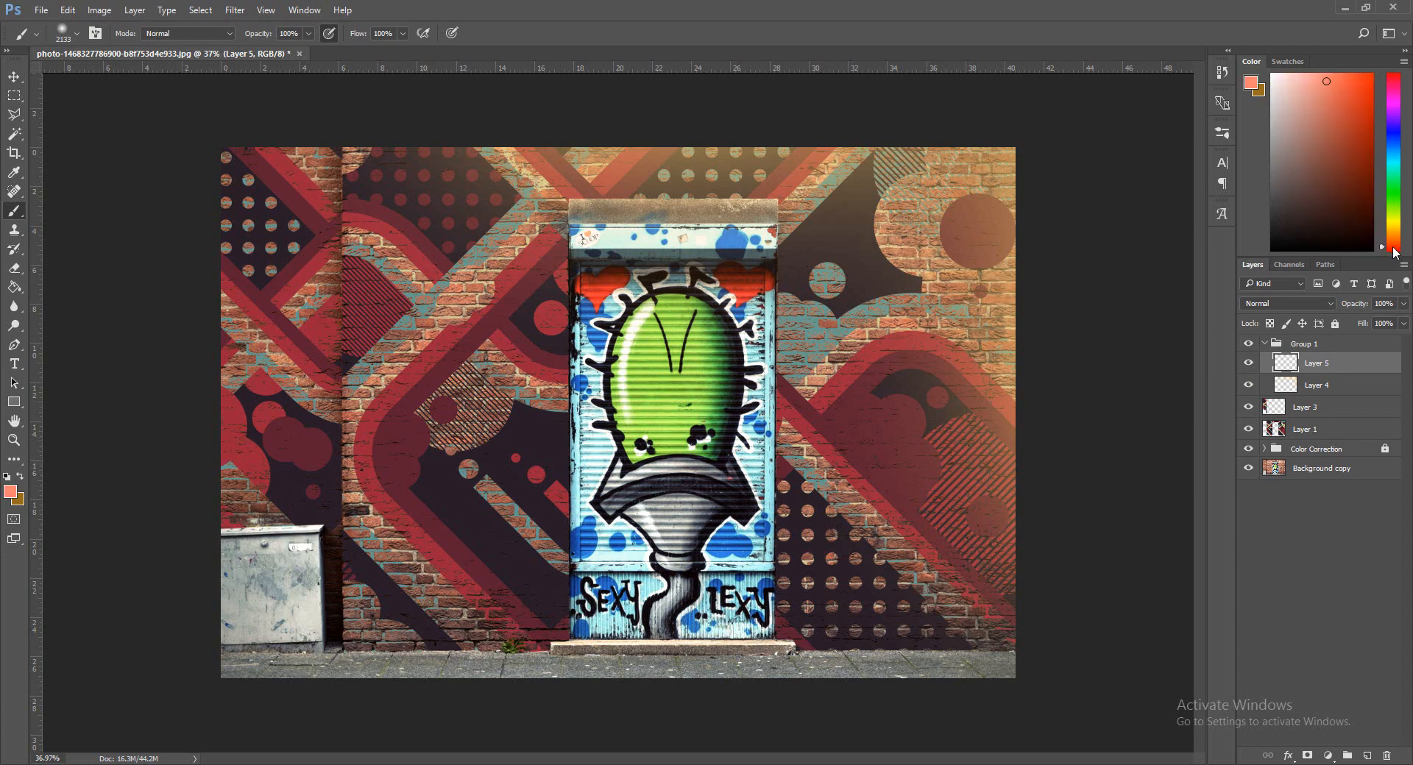
Paint a soft coral orange glow on Layer 5 over the photo's left edge and upper-left corner.
scroll(390, 193, "down", 2)
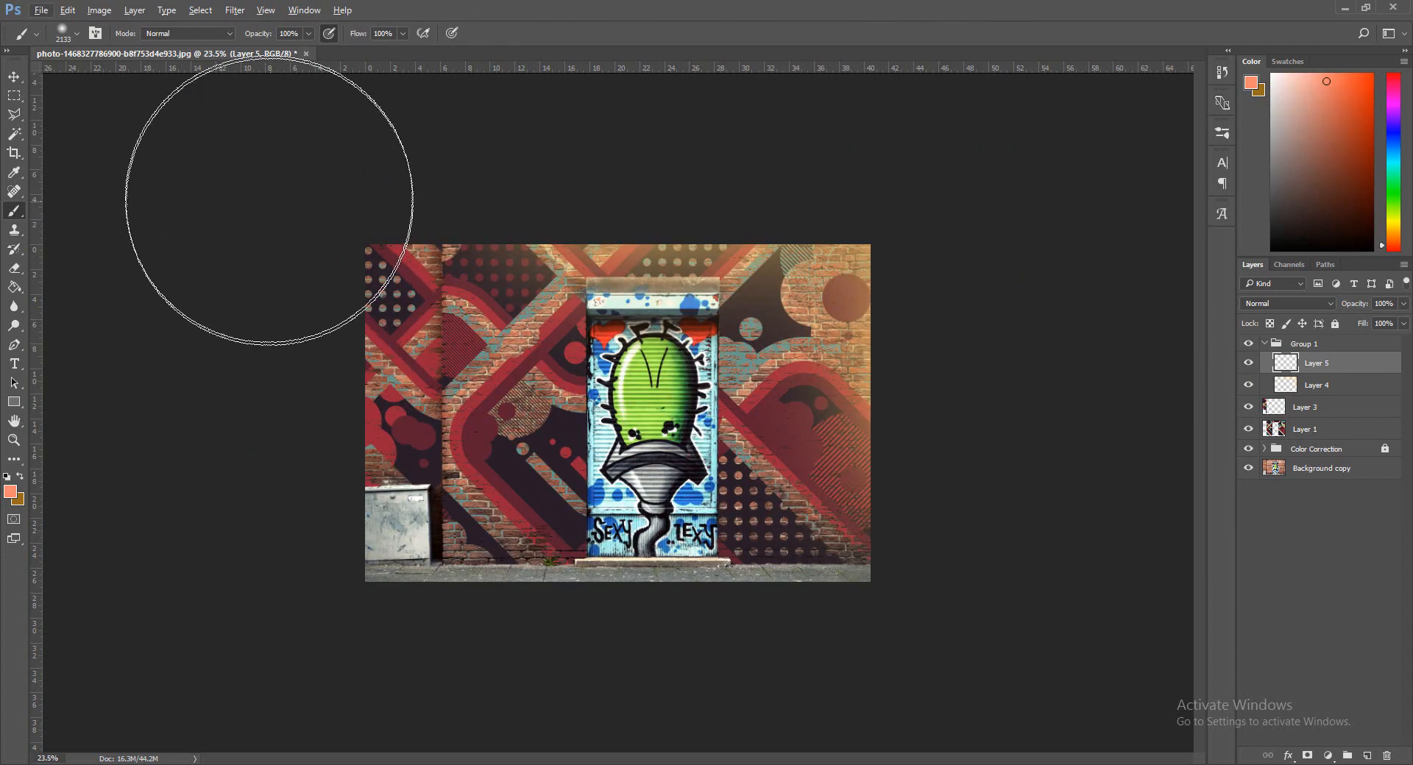
scroll(262, 189, "down", 1)
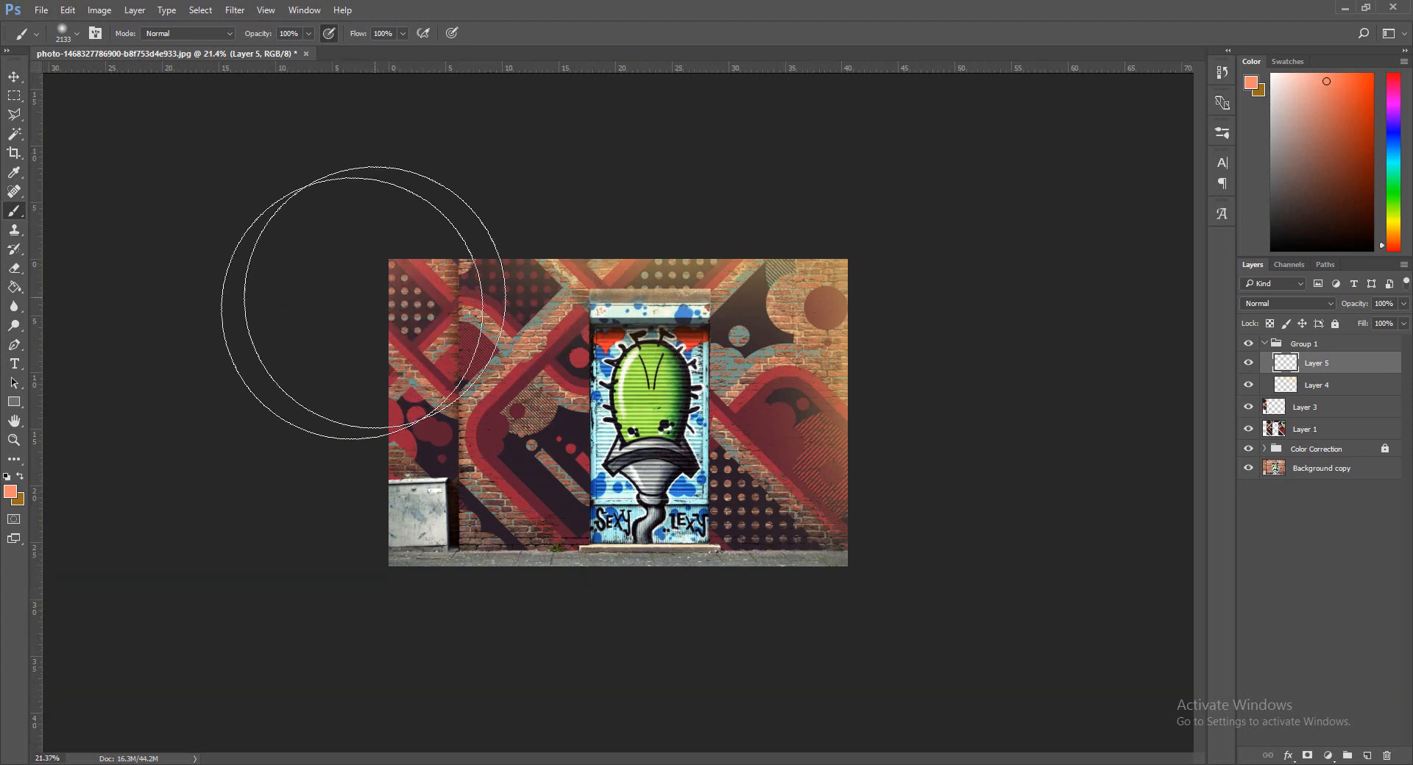
mouse_move(369, 304)
left_mouse_down()
mouse_move(315, 332)
mouse_move(334, 358)
mouse_move(323, 461)
mouse_move(285, 520)
left_mouse_up()
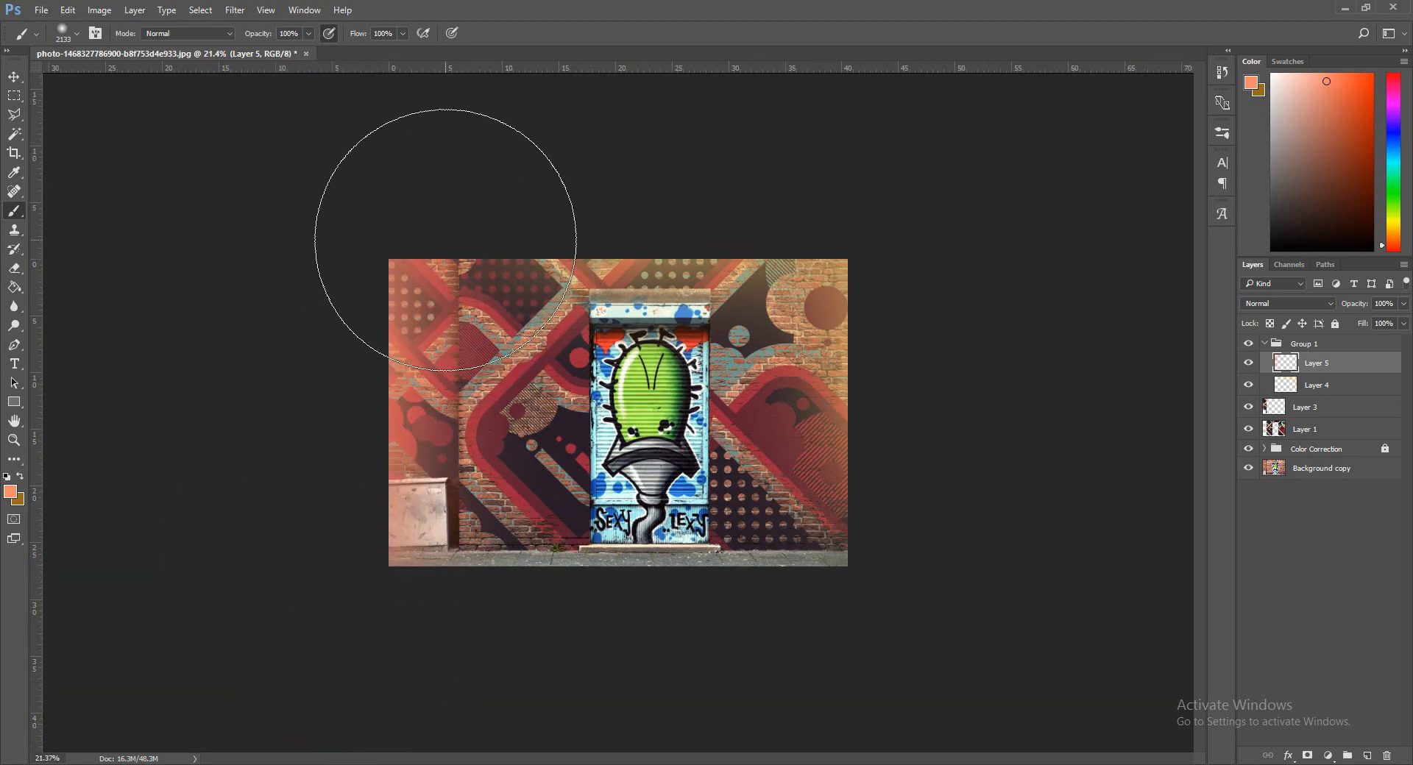
left_click(444, 239)
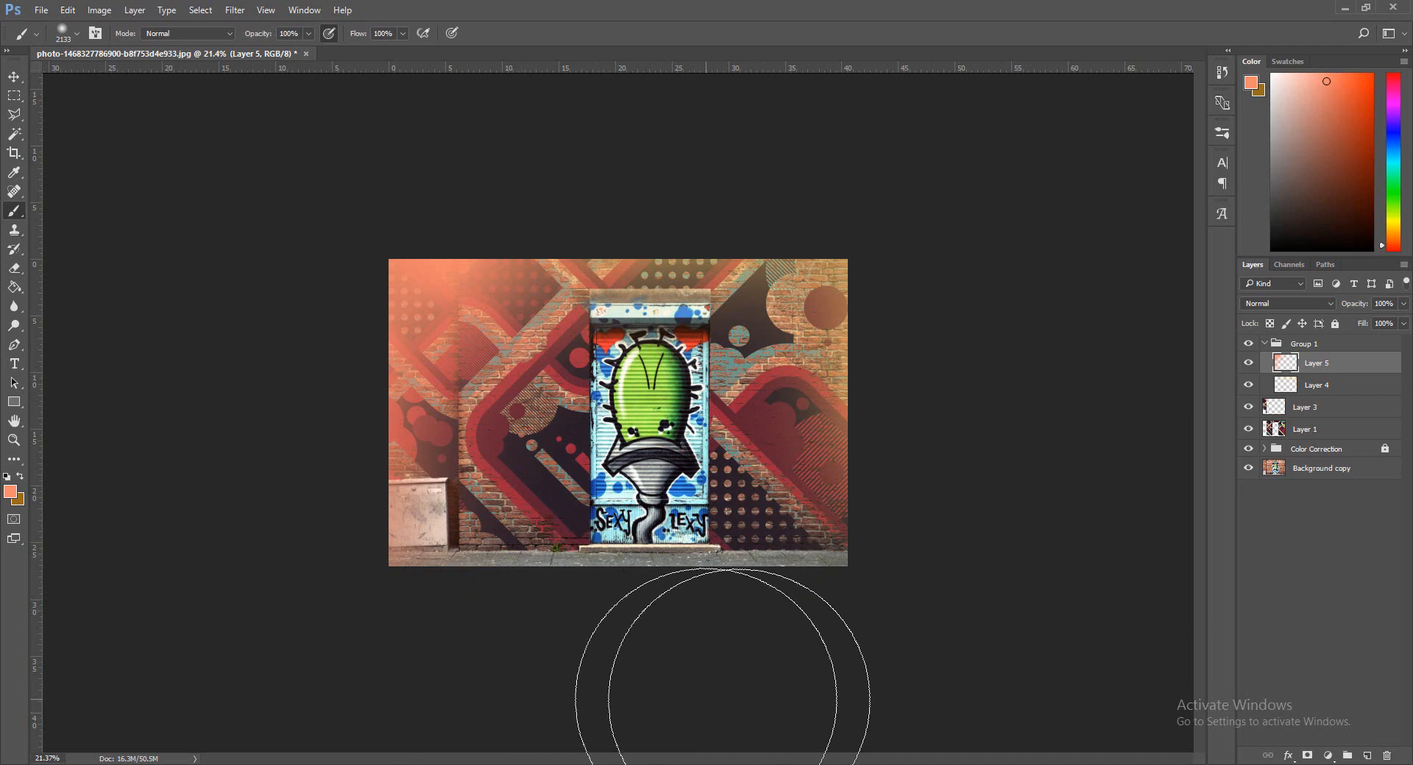
scroll(647, 653, "up", 4)
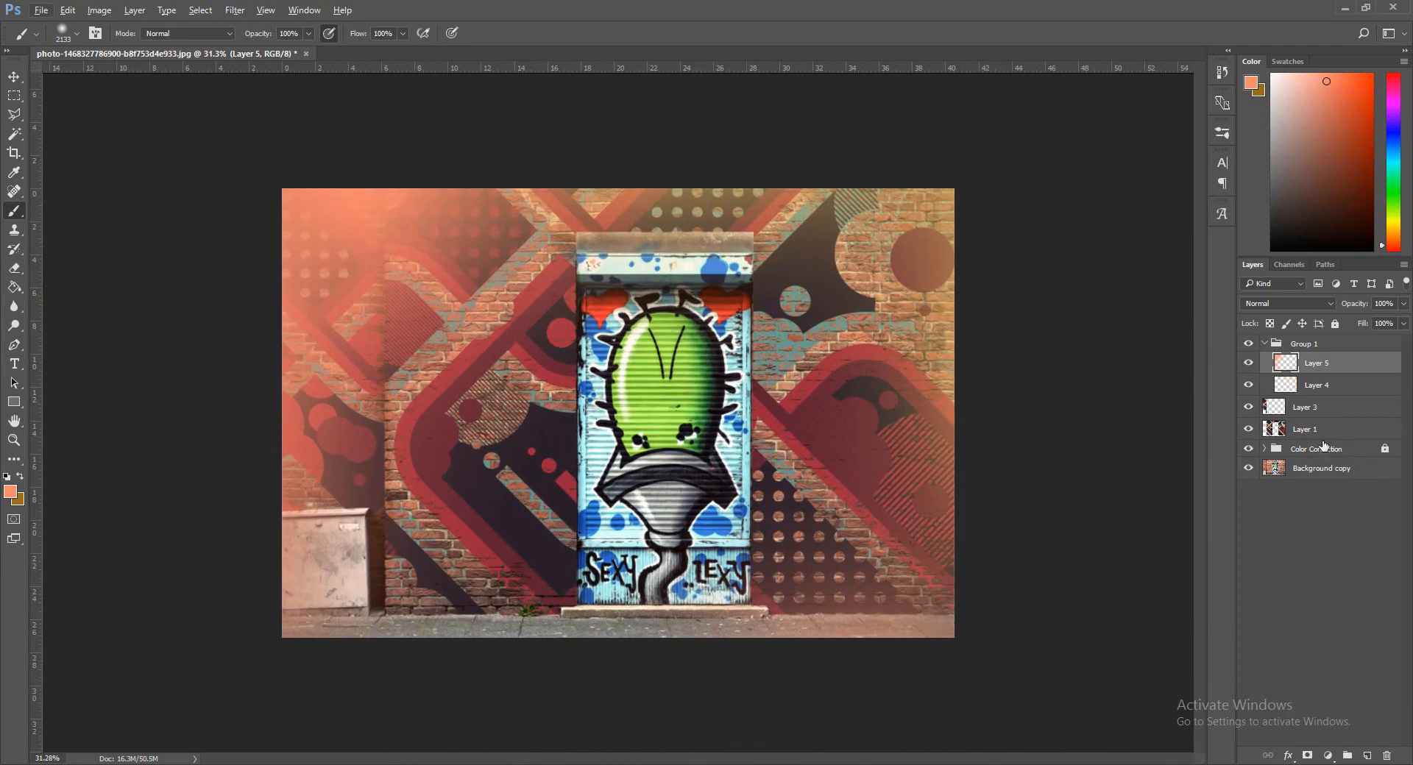
Add a new layer above Layer 5 and paint soft near-black shading along the photo's outer edges.
left_click(1366, 756)
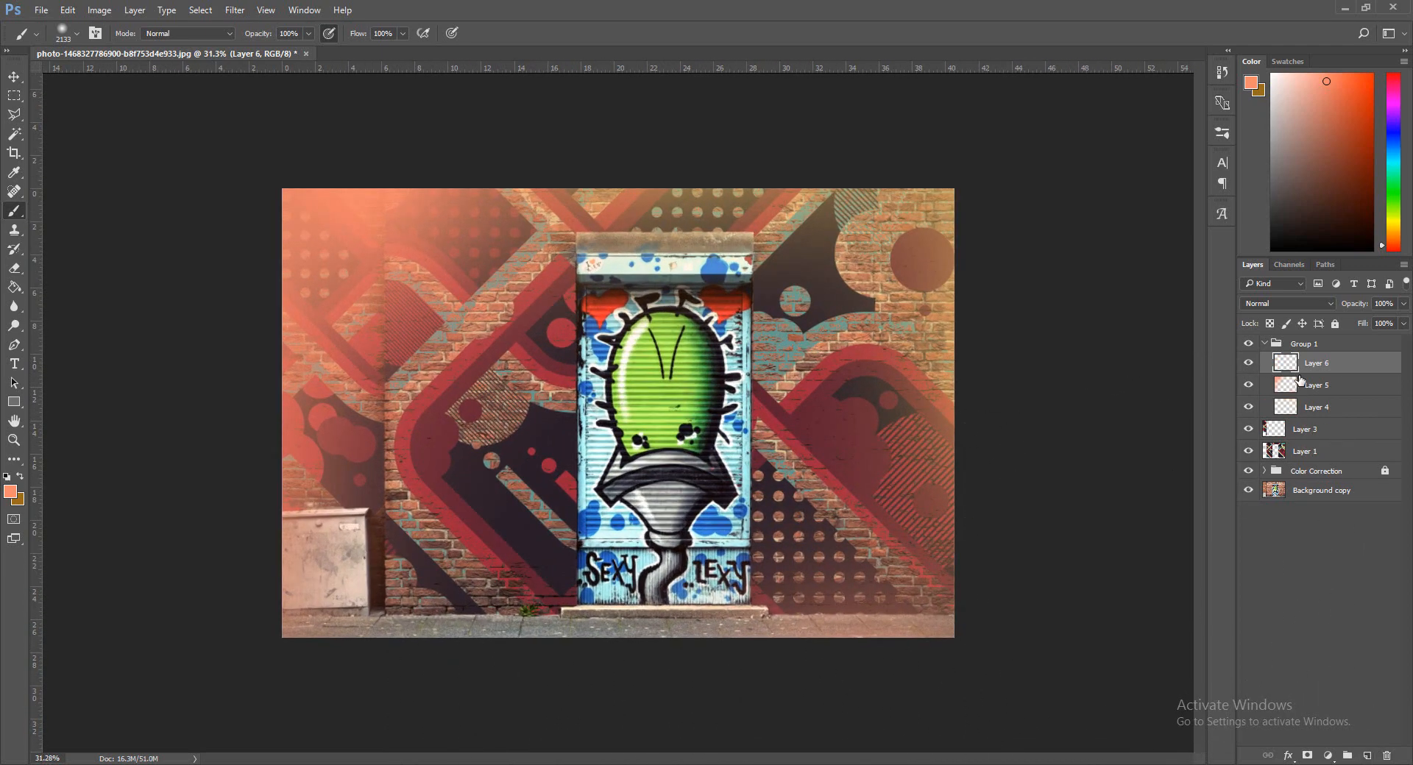
left_click(1272, 235)
scroll(489, 630, "down", 5)
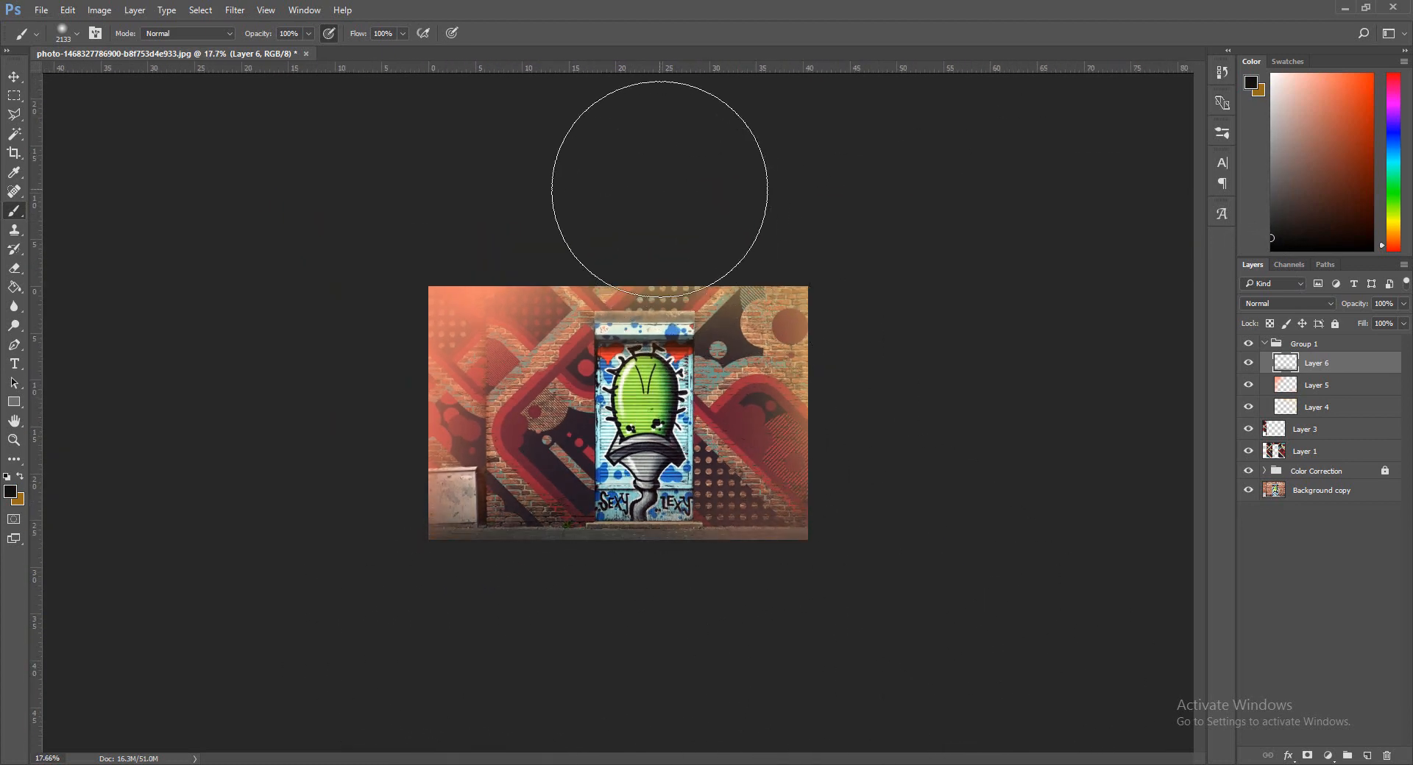
left_click(923, 418)
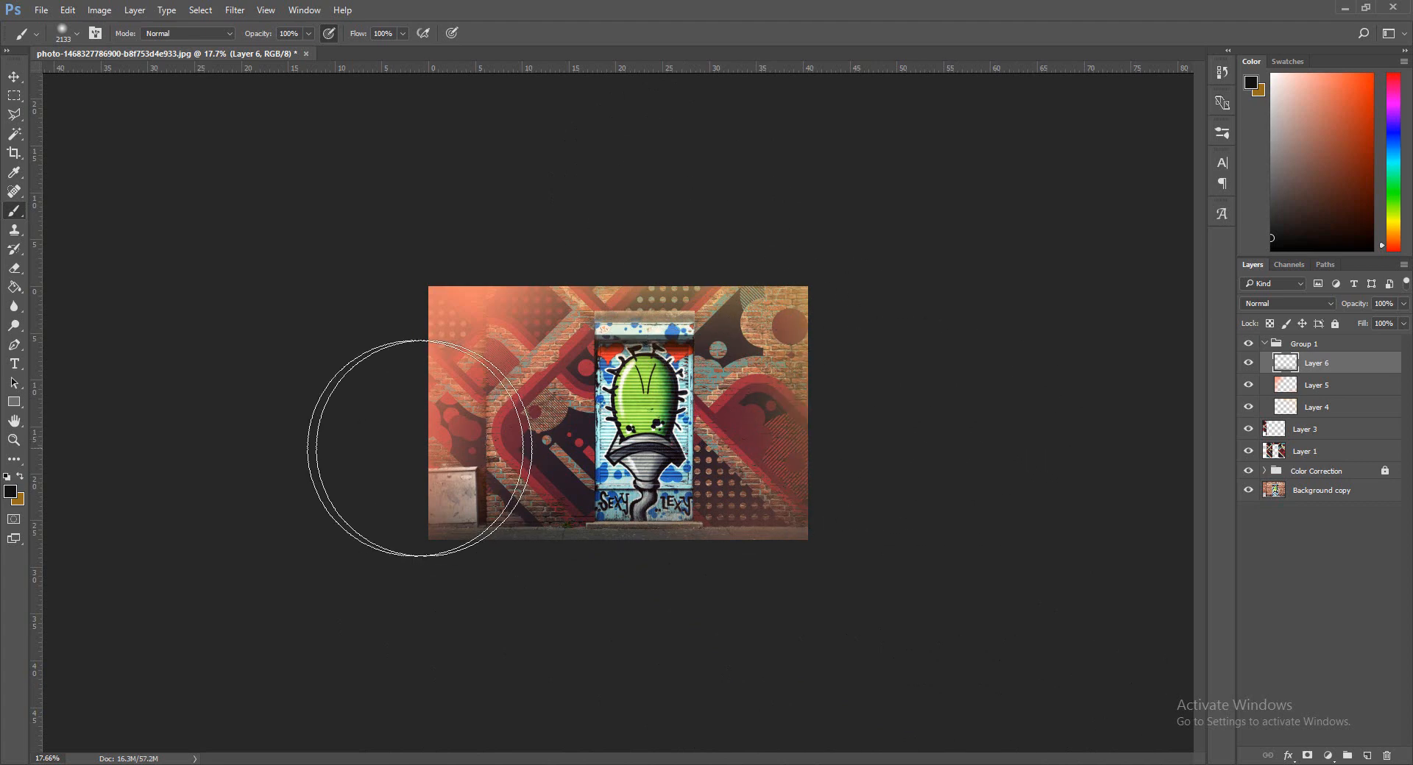
left_click(342, 441)
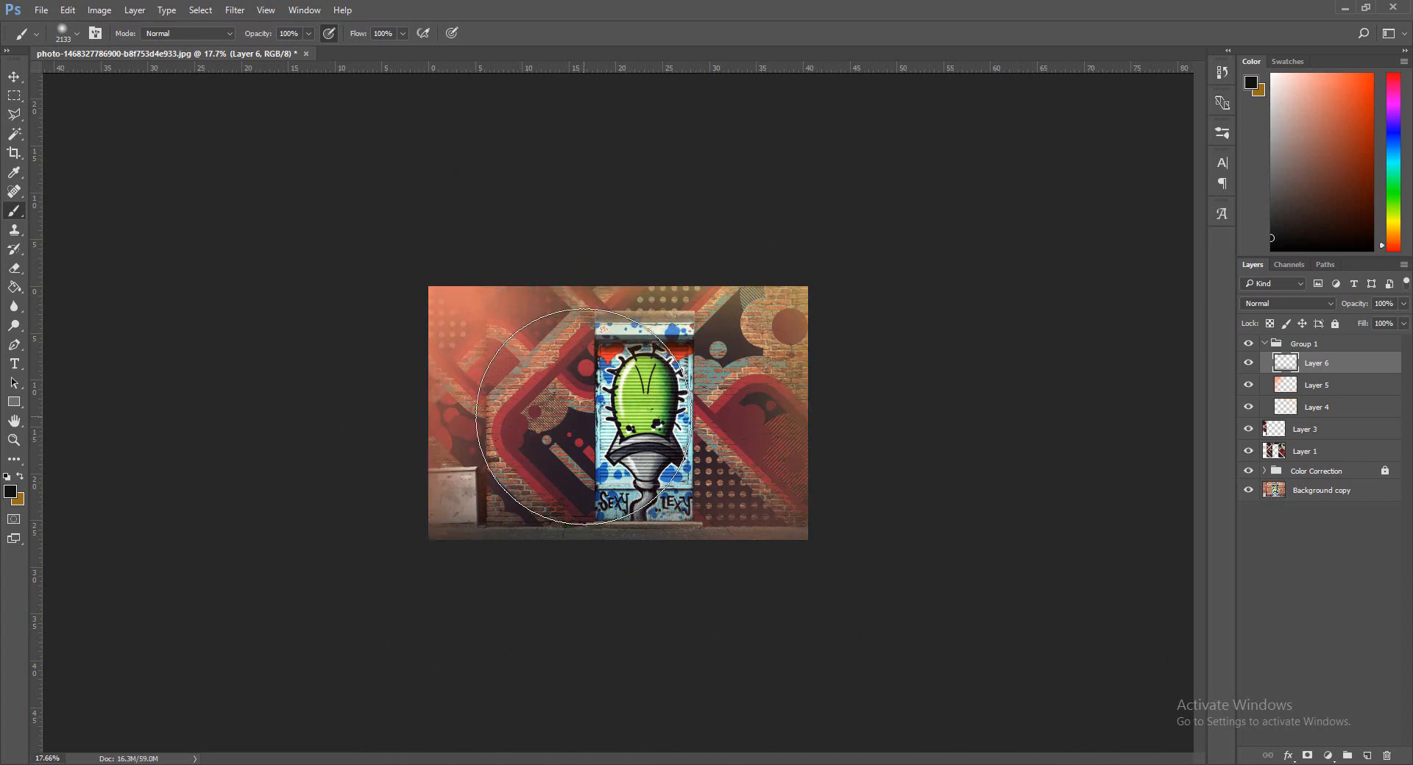
scroll(589, 427, "up", 8)
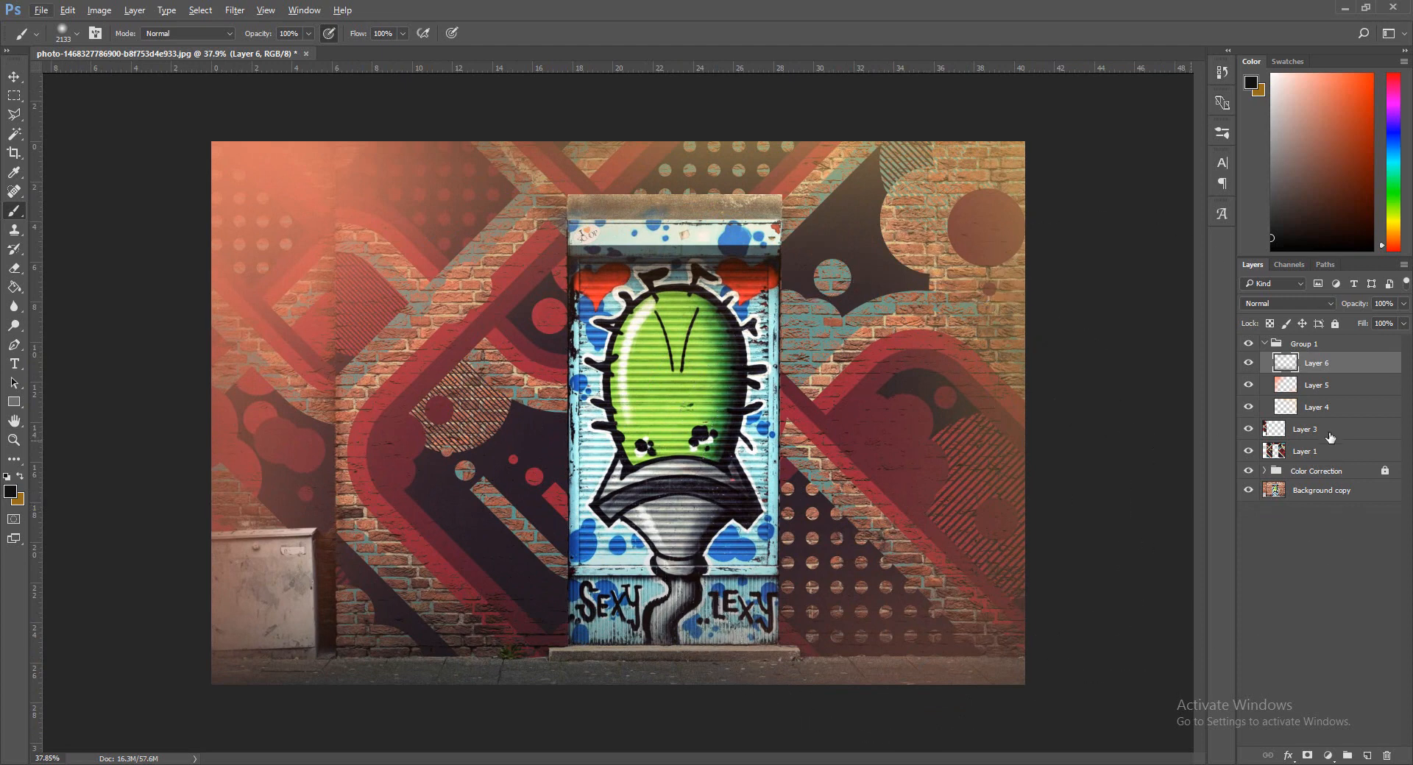
Move the dark shading Layer 6 below Layer 4, then hide Layers 6 and 4 with Layer 5 selected.
left_click_drag(1322, 365, 1328, 409)
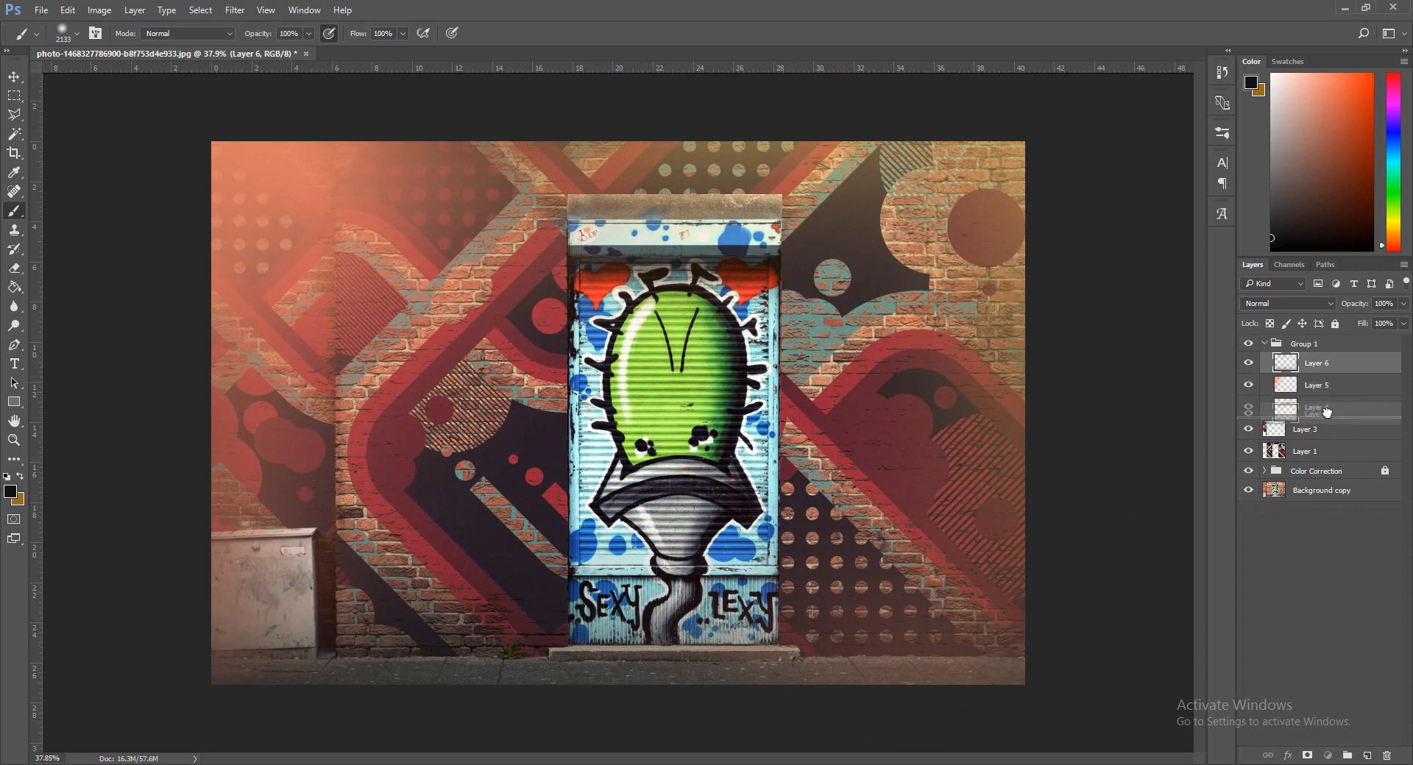
left_click(1318, 367)
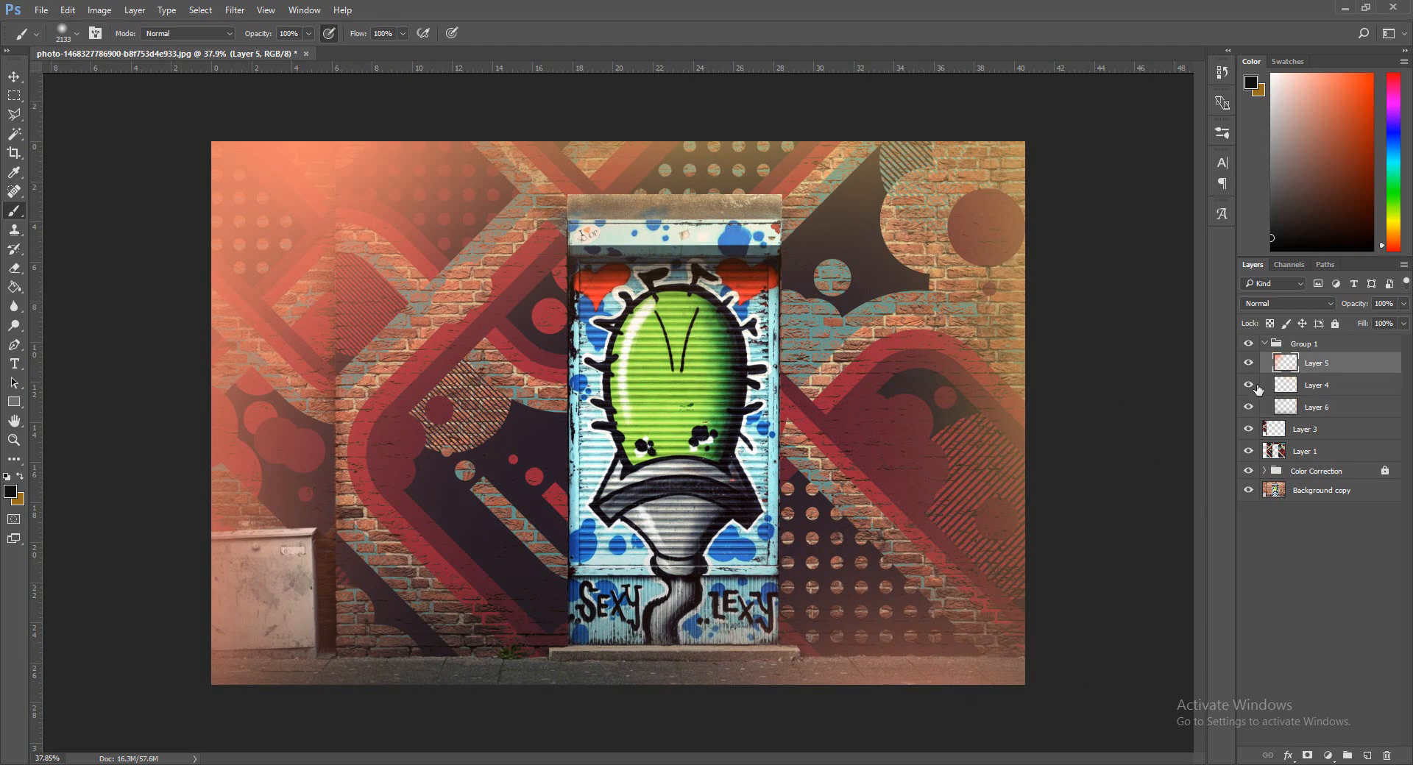
left_click(1248, 408)
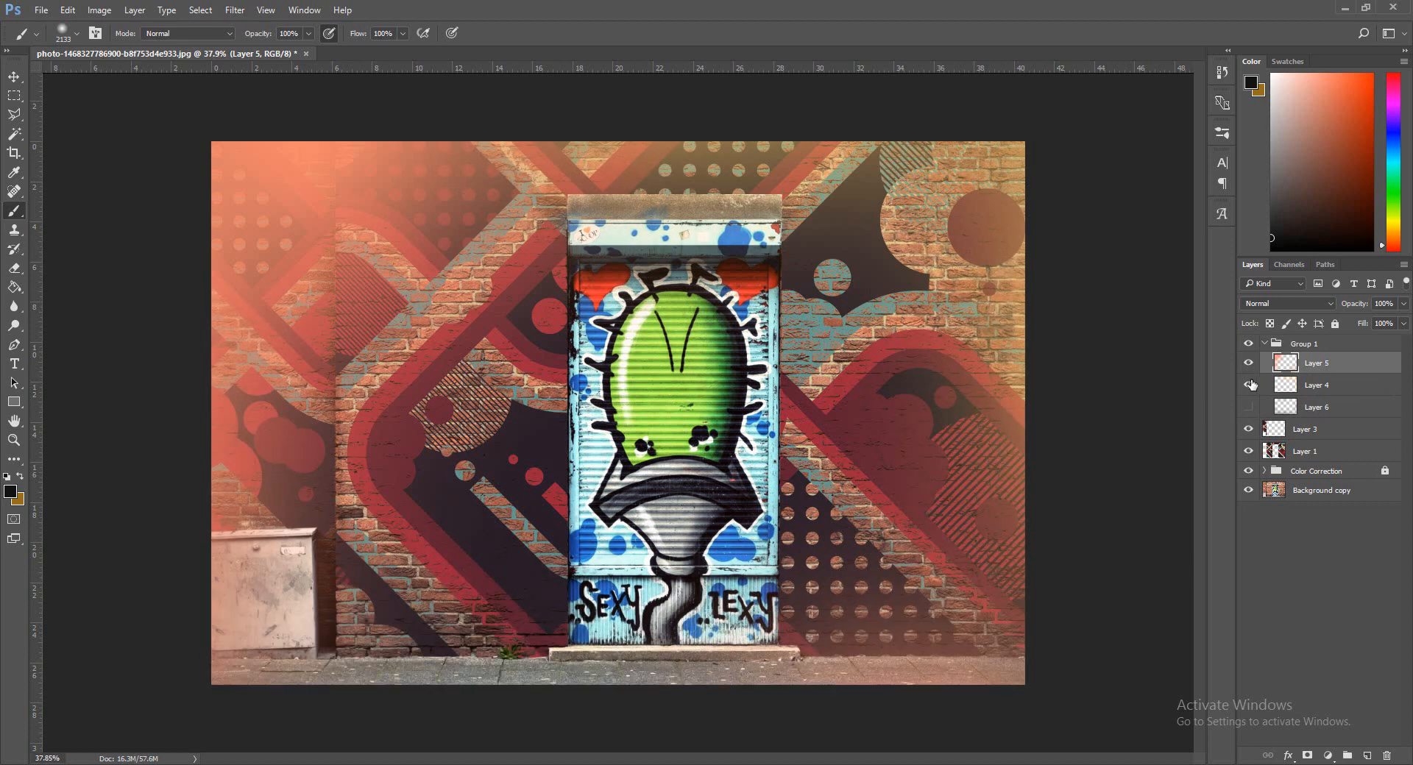
left_click(1249, 385)
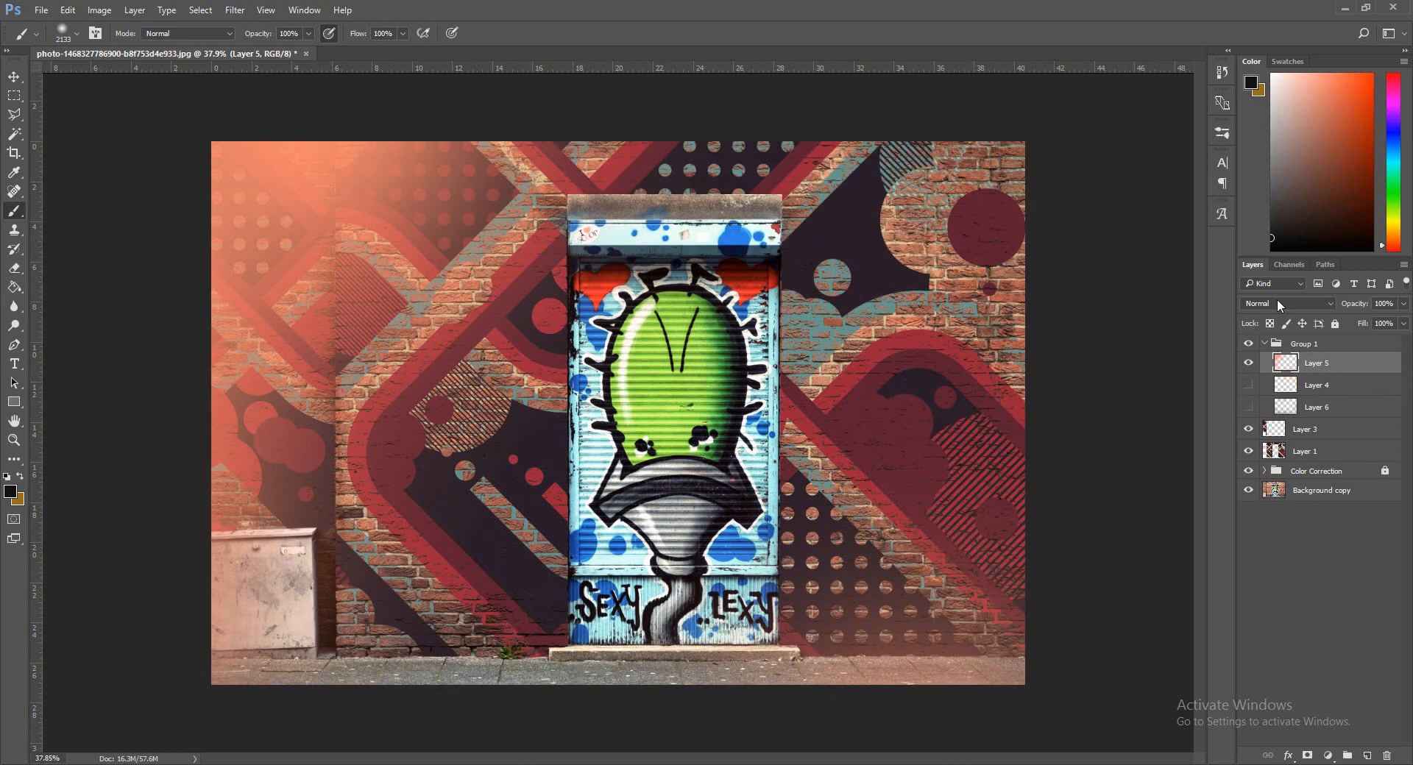
Set the coral glow on Layer 5 to Soft Light blending at 60% opacity.
left_click(1278, 299)
left_click(1288, 313)
scroll(1298, 302, "down", 5)
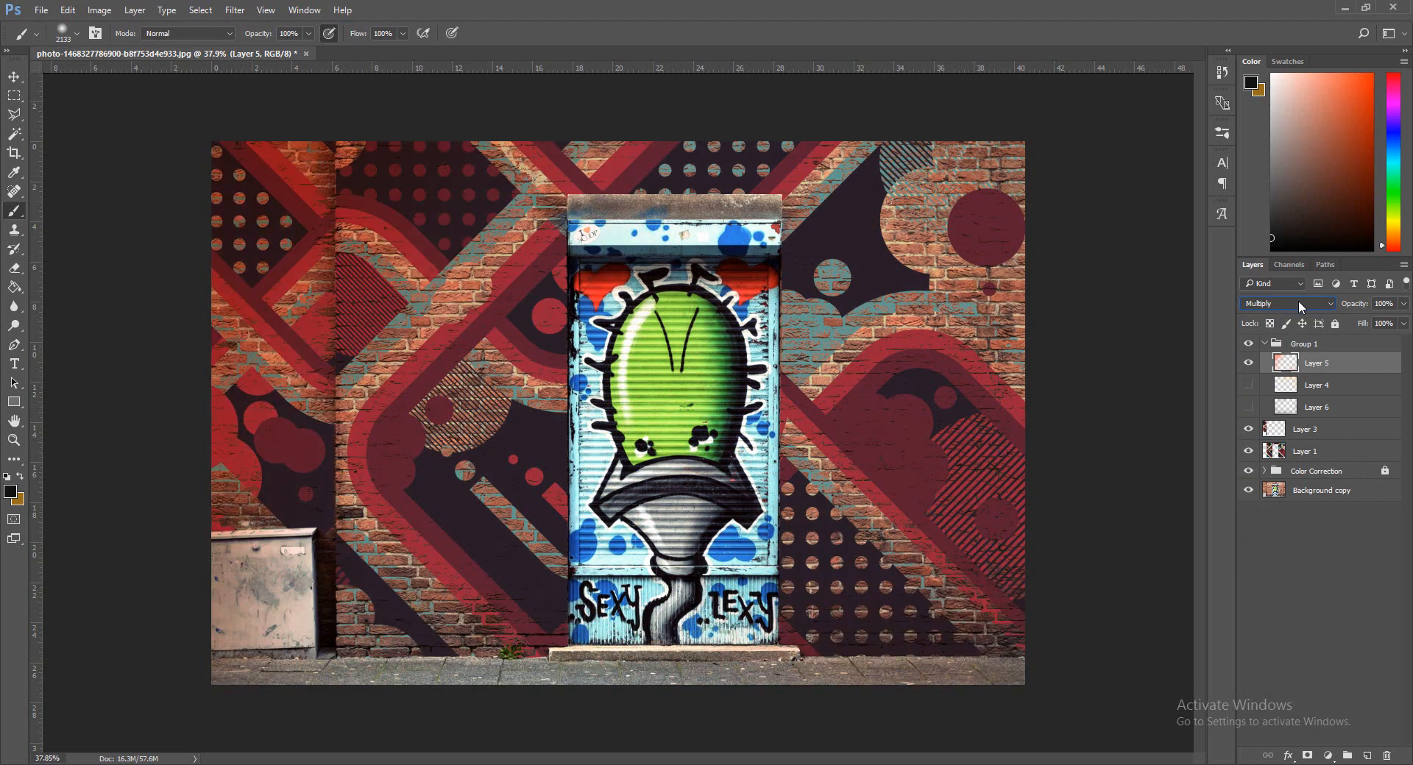
scroll(1298, 302, "down", 4)
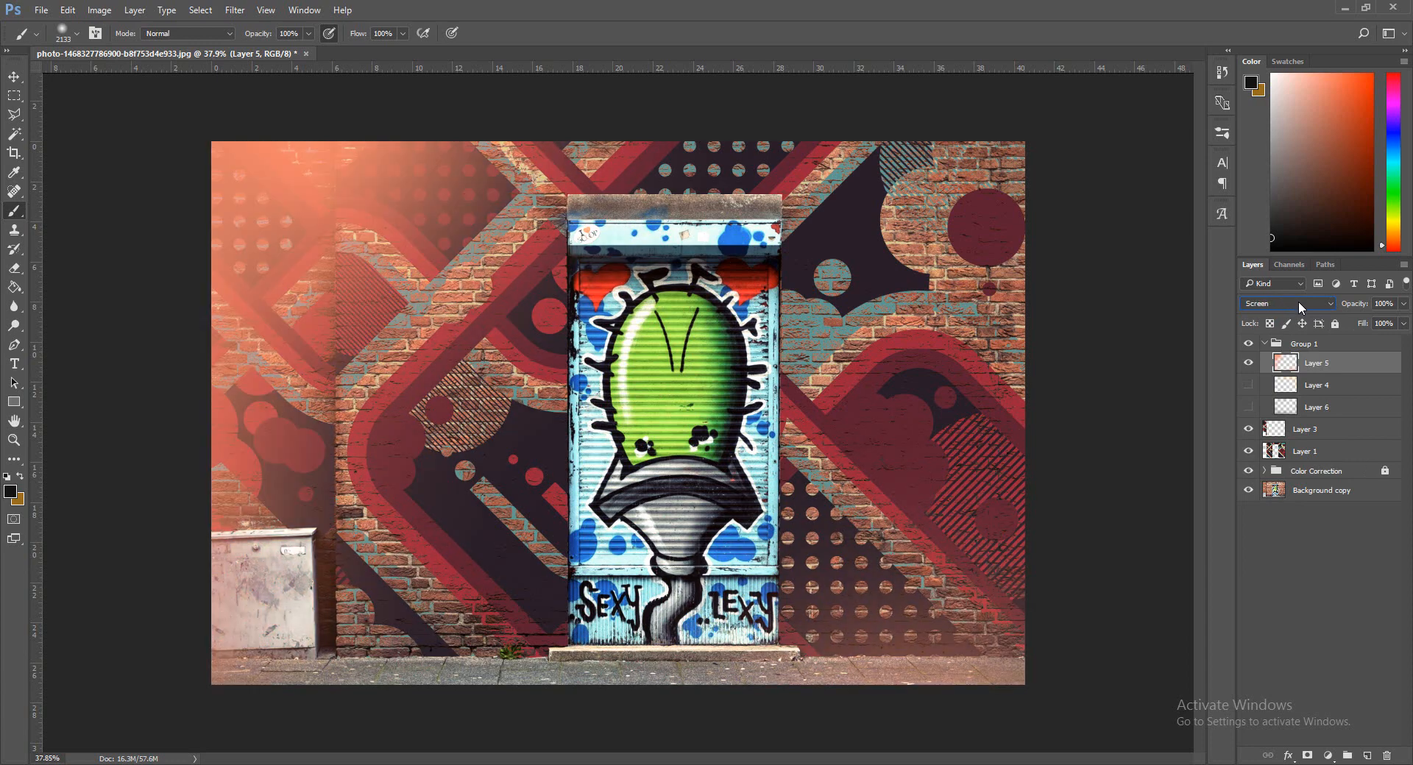
scroll(1300, 302, "down", 3)
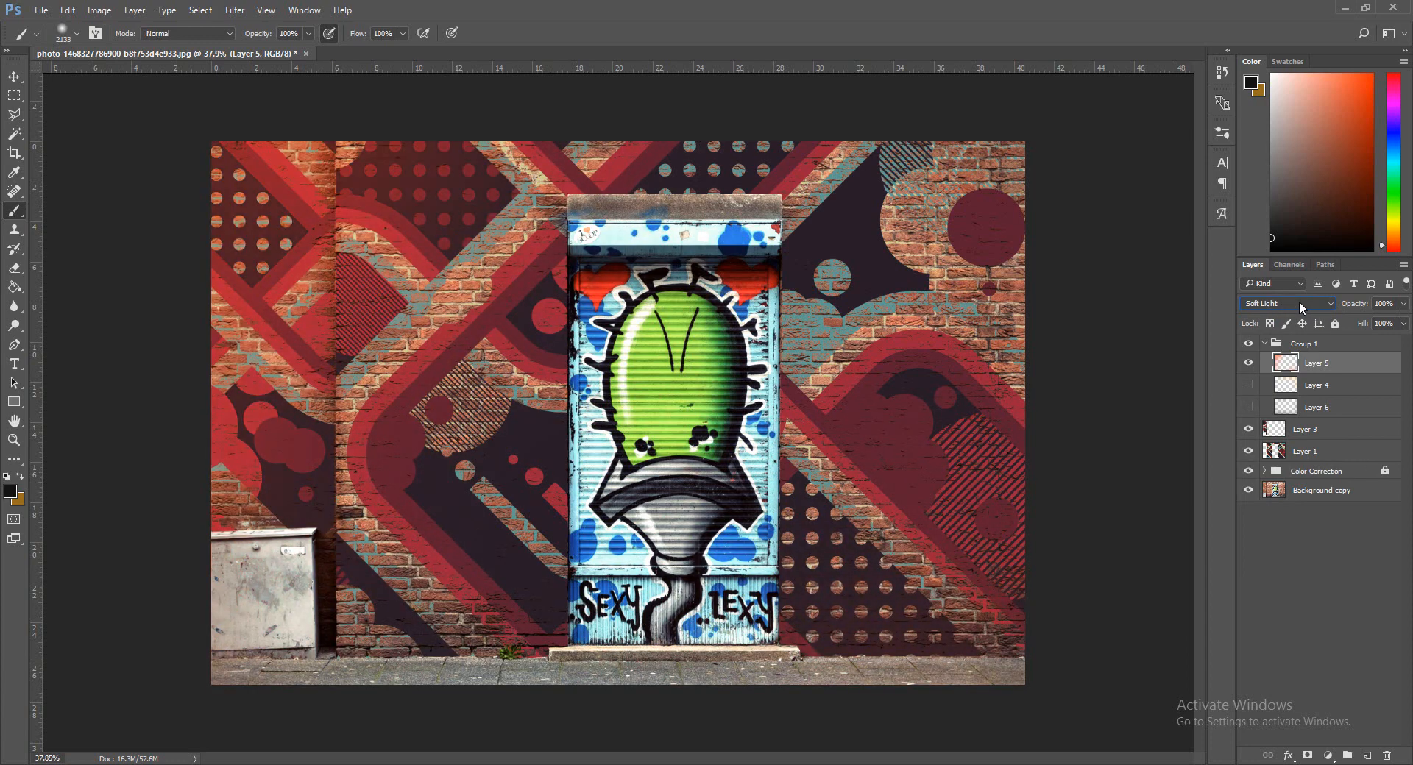
scroll(1300, 302, "up", 1)
left_click(1403, 303)
left_click_drag(1385, 322, 1380, 325)
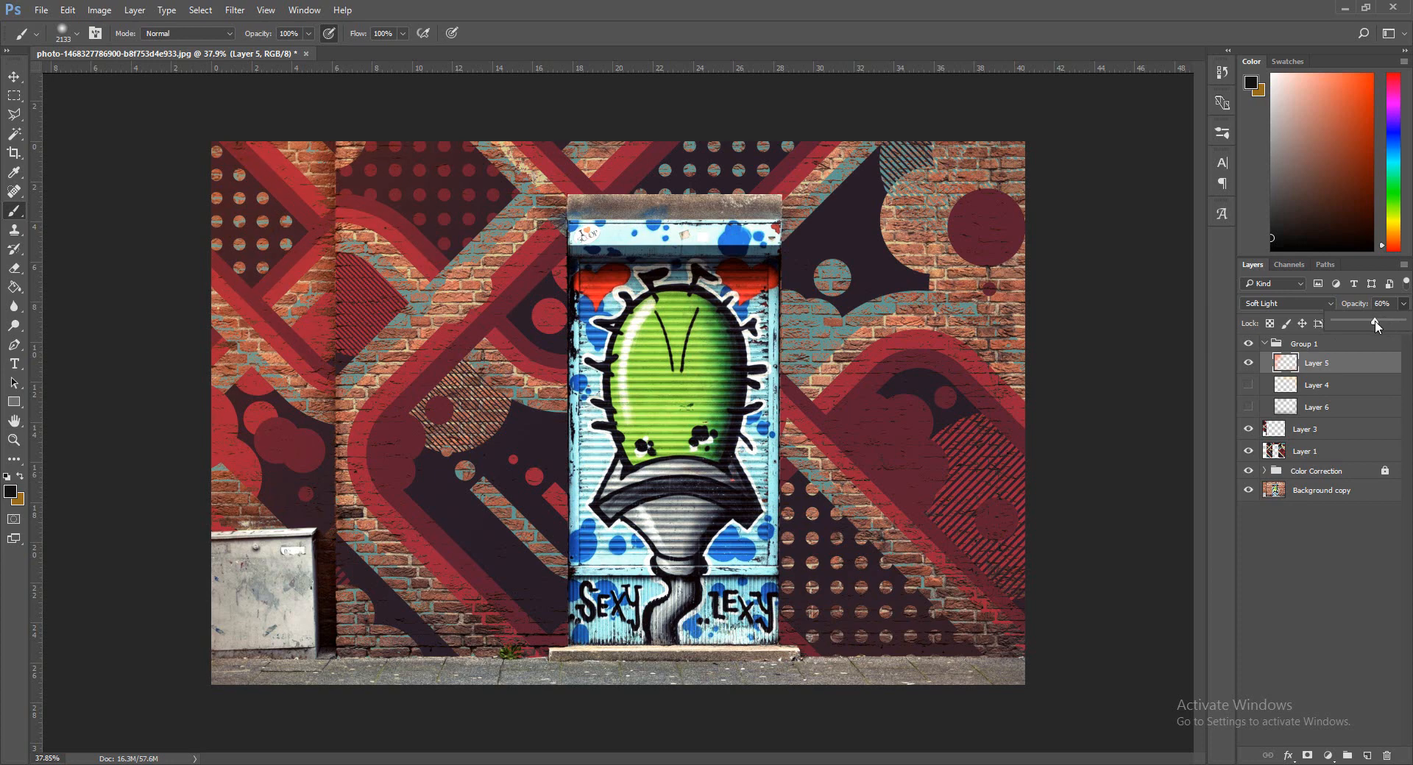
Show Layer 4 again and set its light orange glow to Pin Light blending at 43% opacity.
left_click(1315, 392)
left_click(1248, 385)
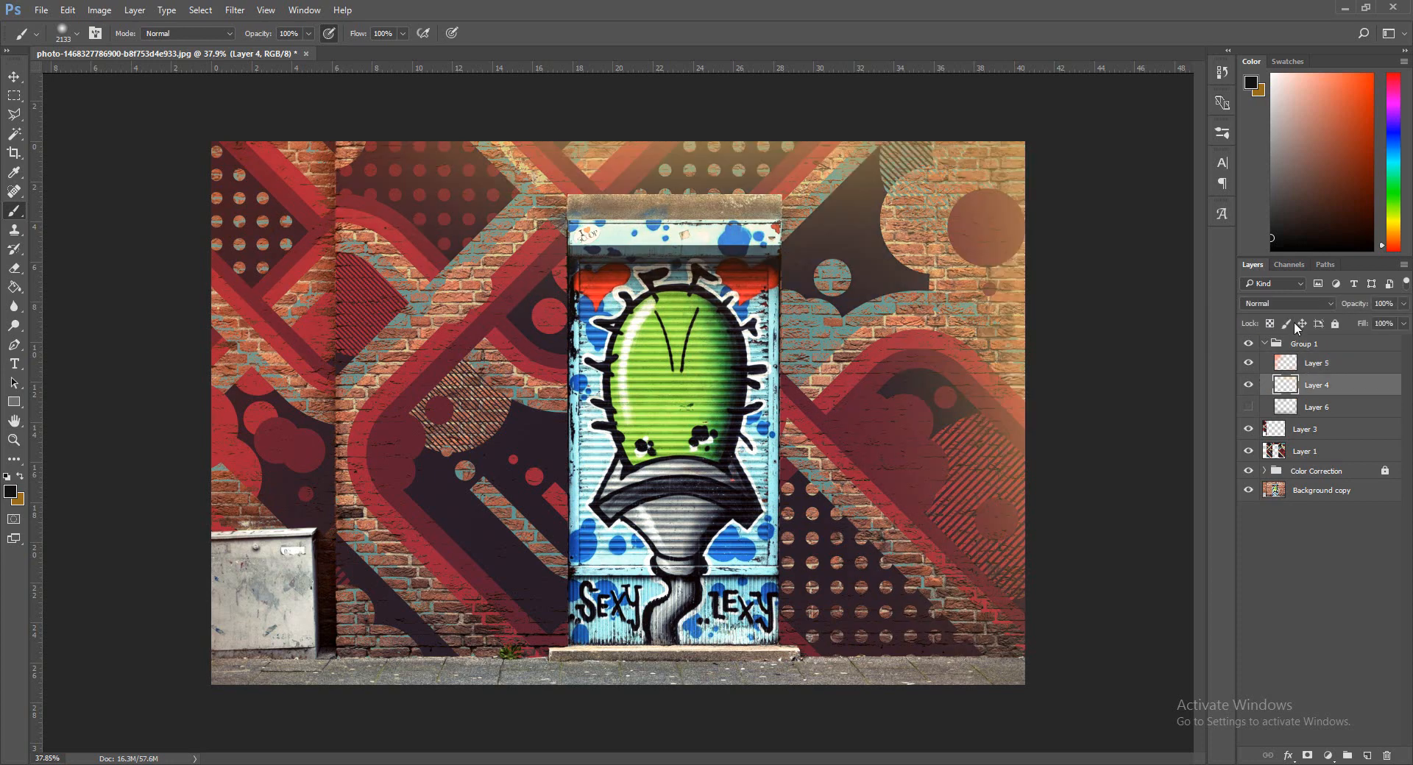
left_click(1304, 305)
left_click(1296, 325)
scroll(1305, 307, "down", 3)
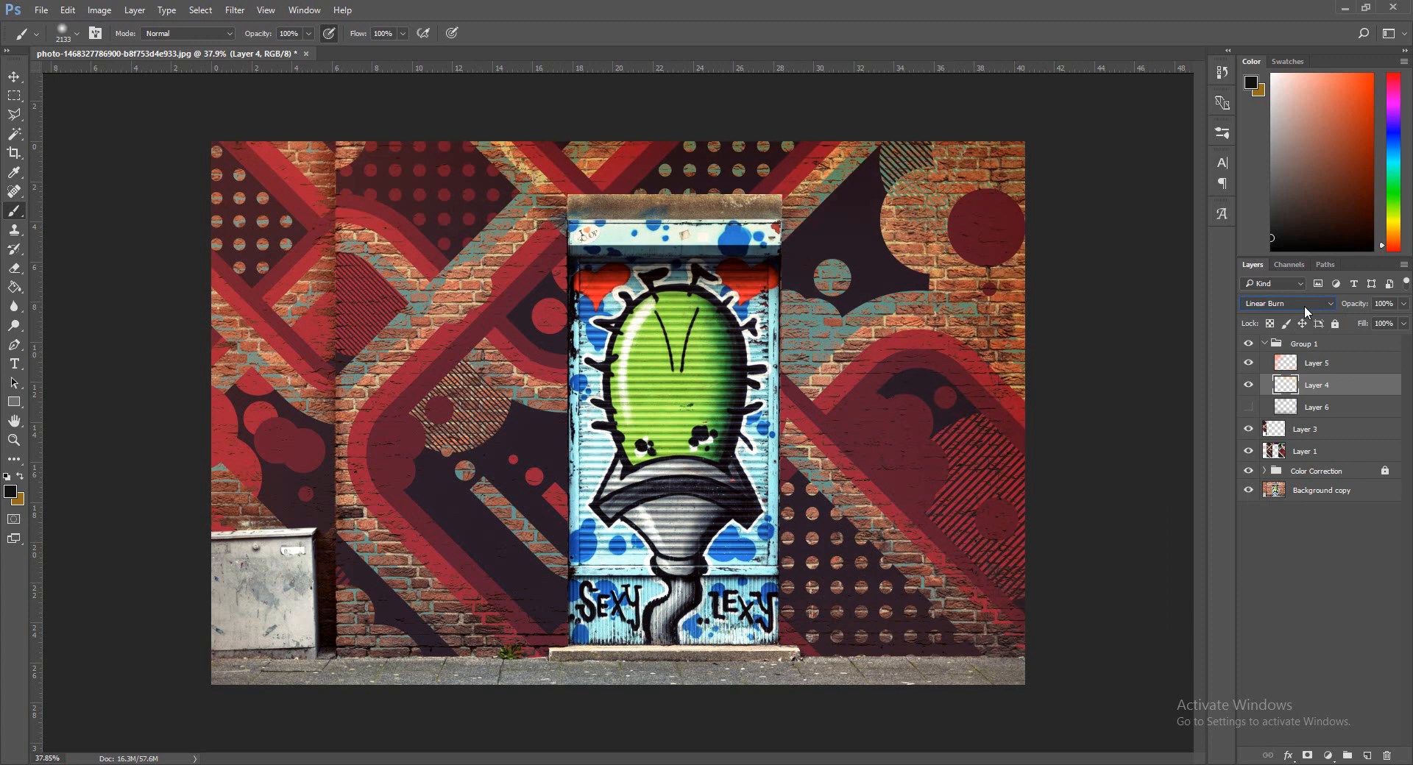
scroll(1304, 306, "down", 3)
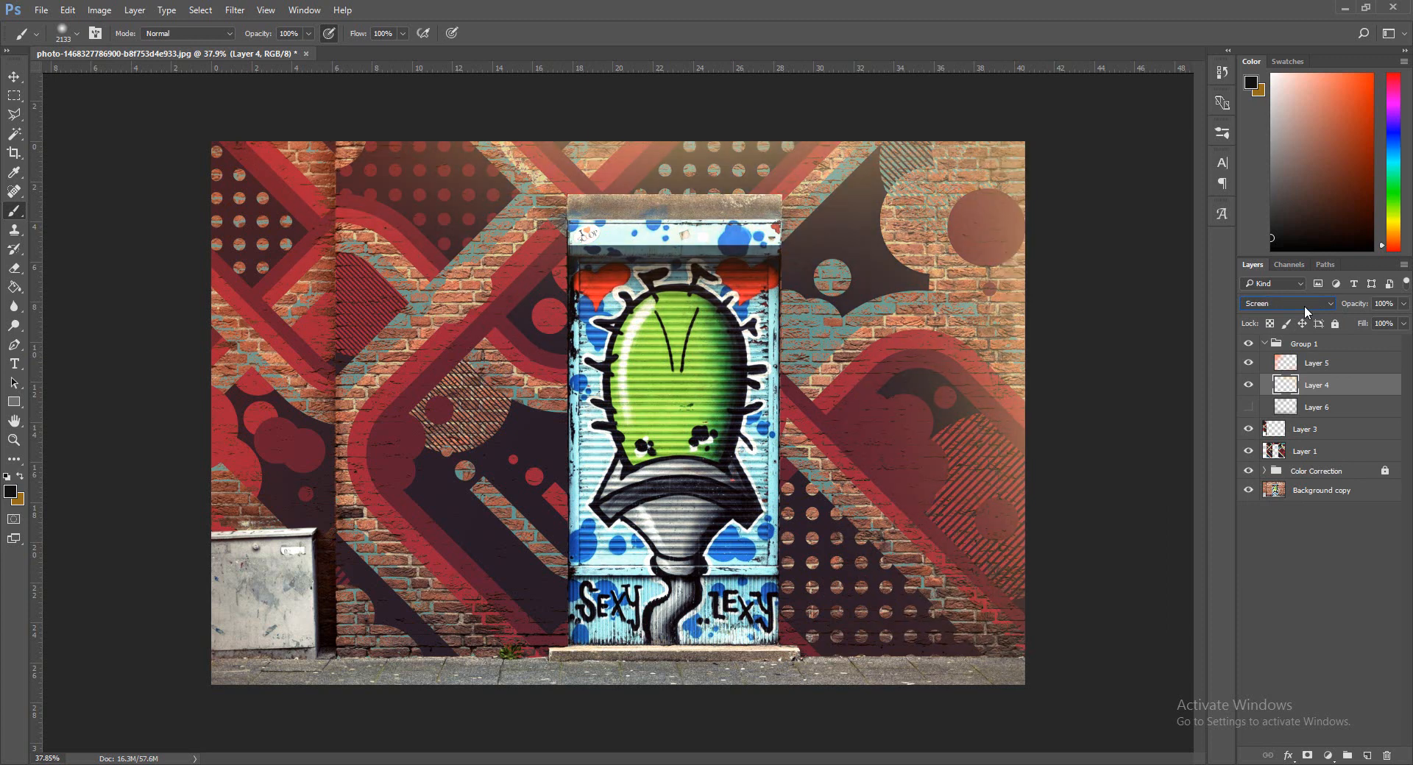
scroll(1304, 307, "down", 5)
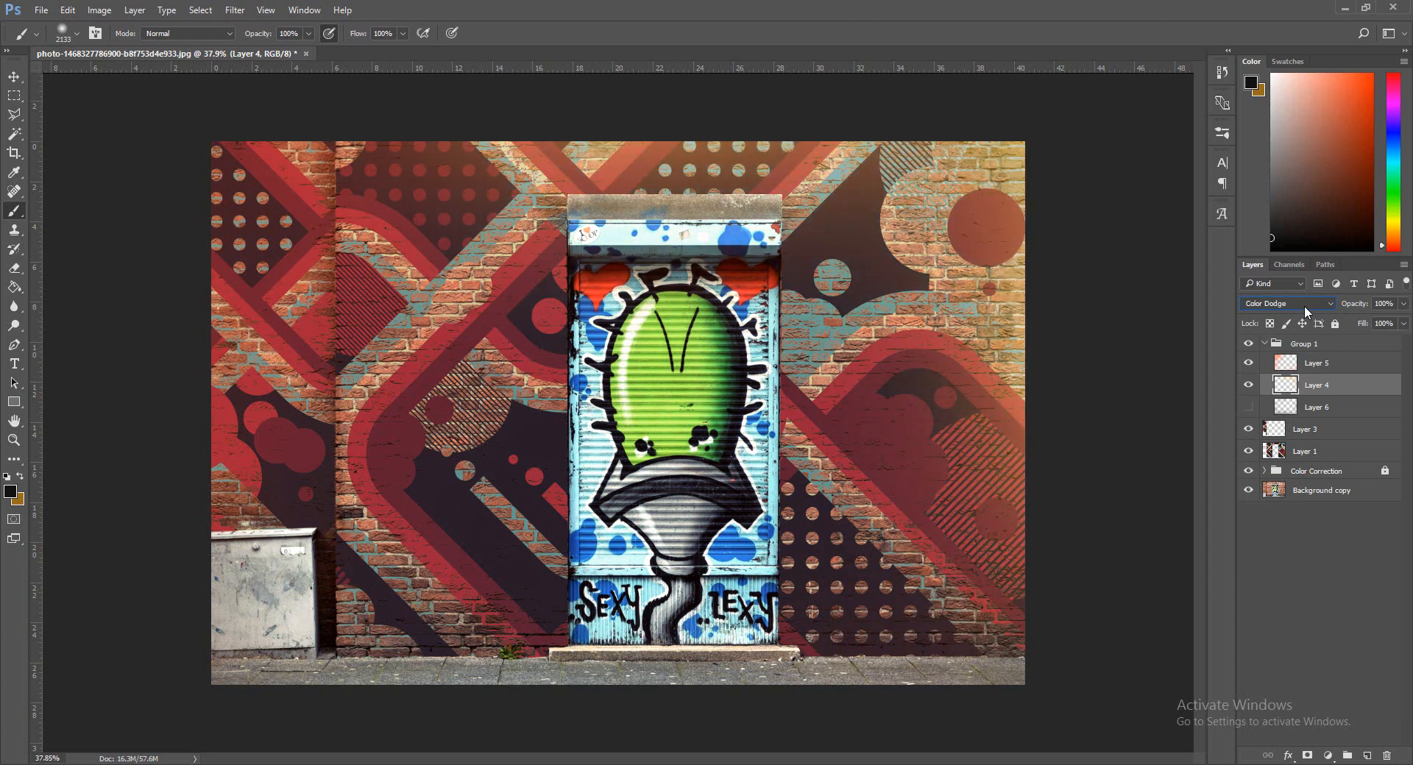
scroll(1304, 306, "down", 5)
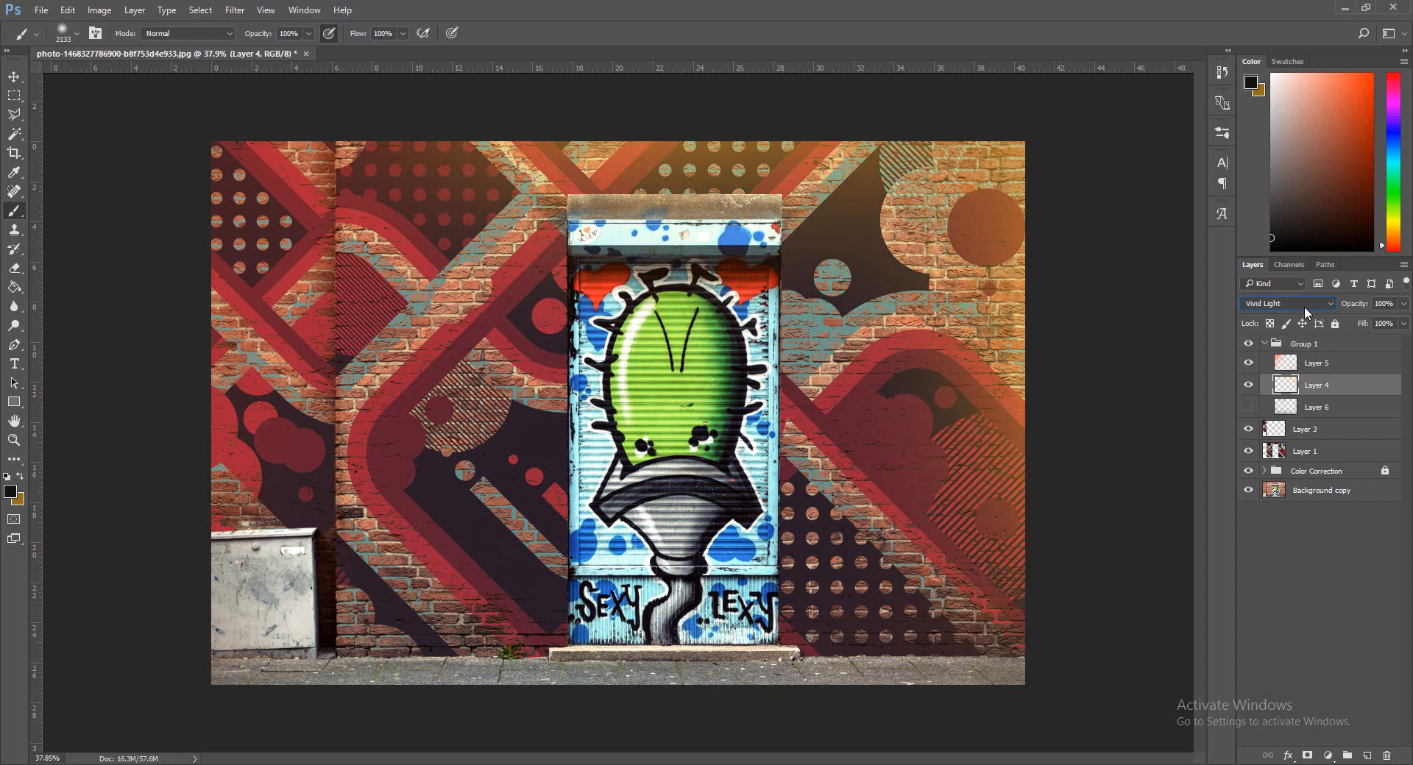
scroll(1305, 307, "up", 1)
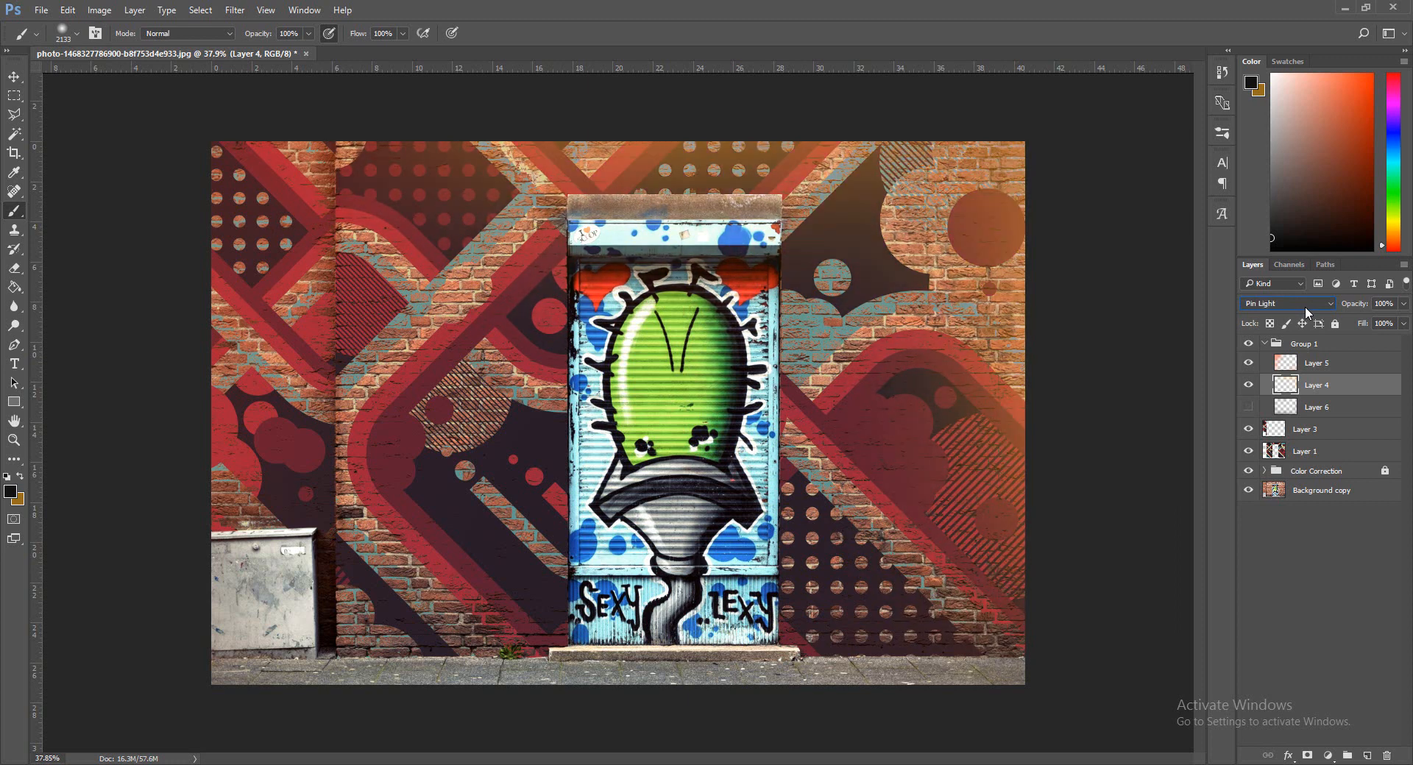
left_click(1403, 303)
left_click_drag(1362, 325, 1365, 321)
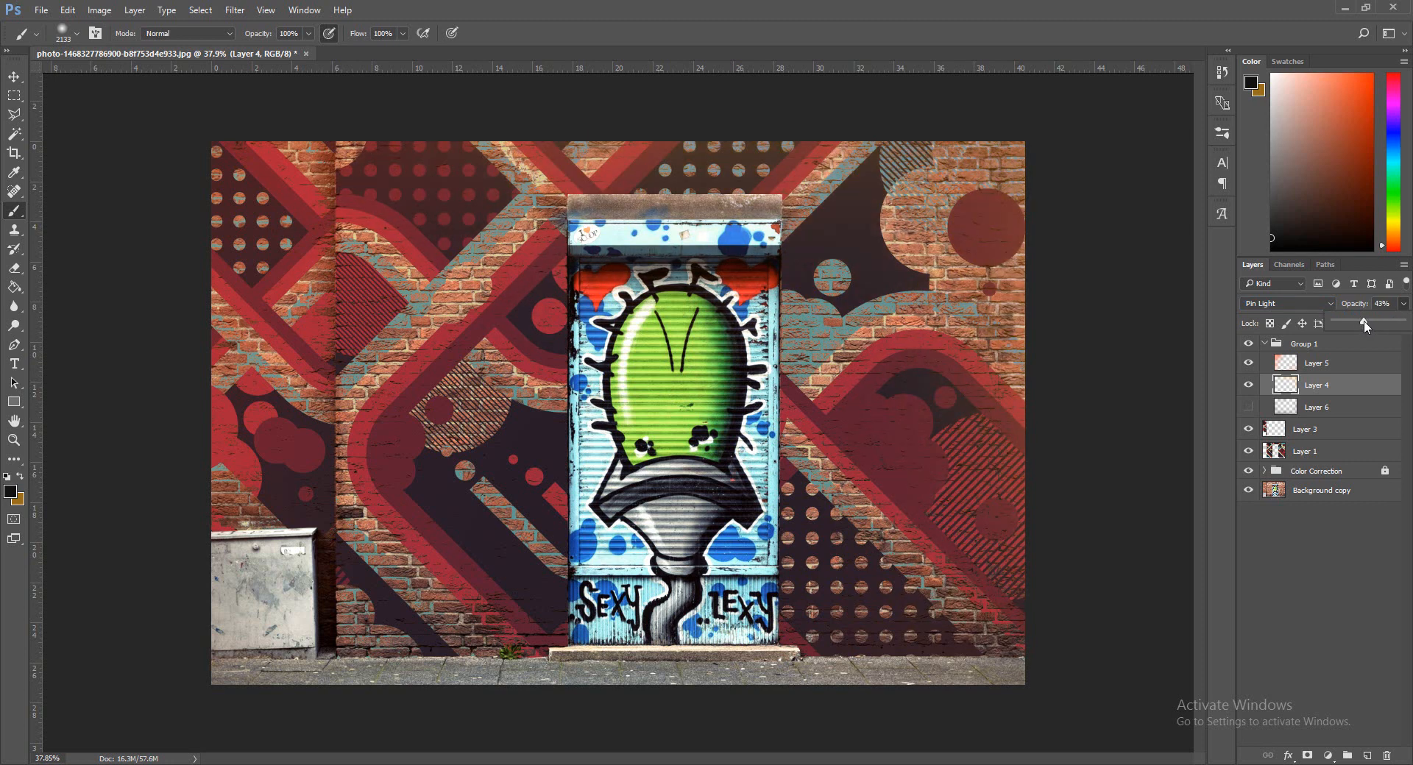
Show the dark shading Layer 6, lower its opacity to 54%, and deselect all layers.
left_click(1248, 407)
left_click(1317, 407)
left_click(1404, 304)
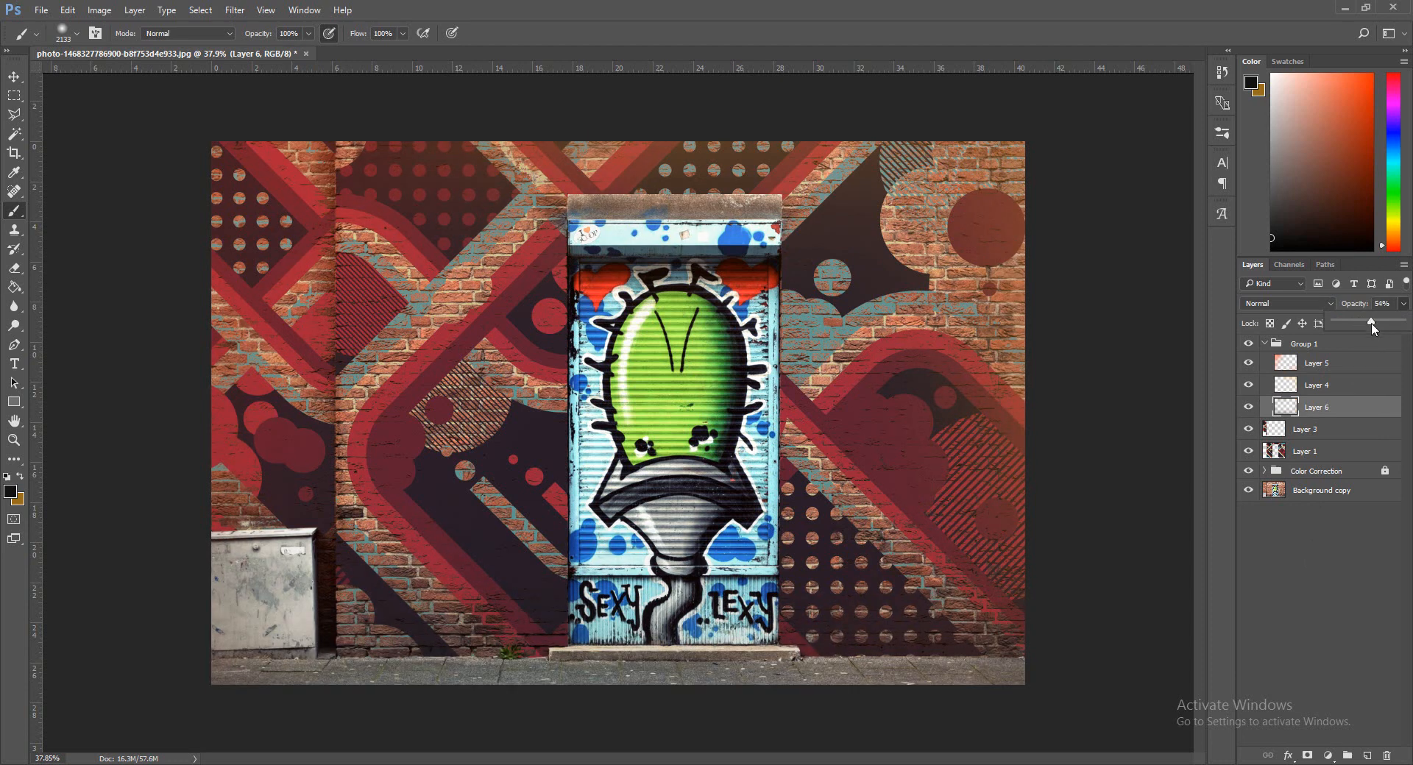
left_click(1312, 563)
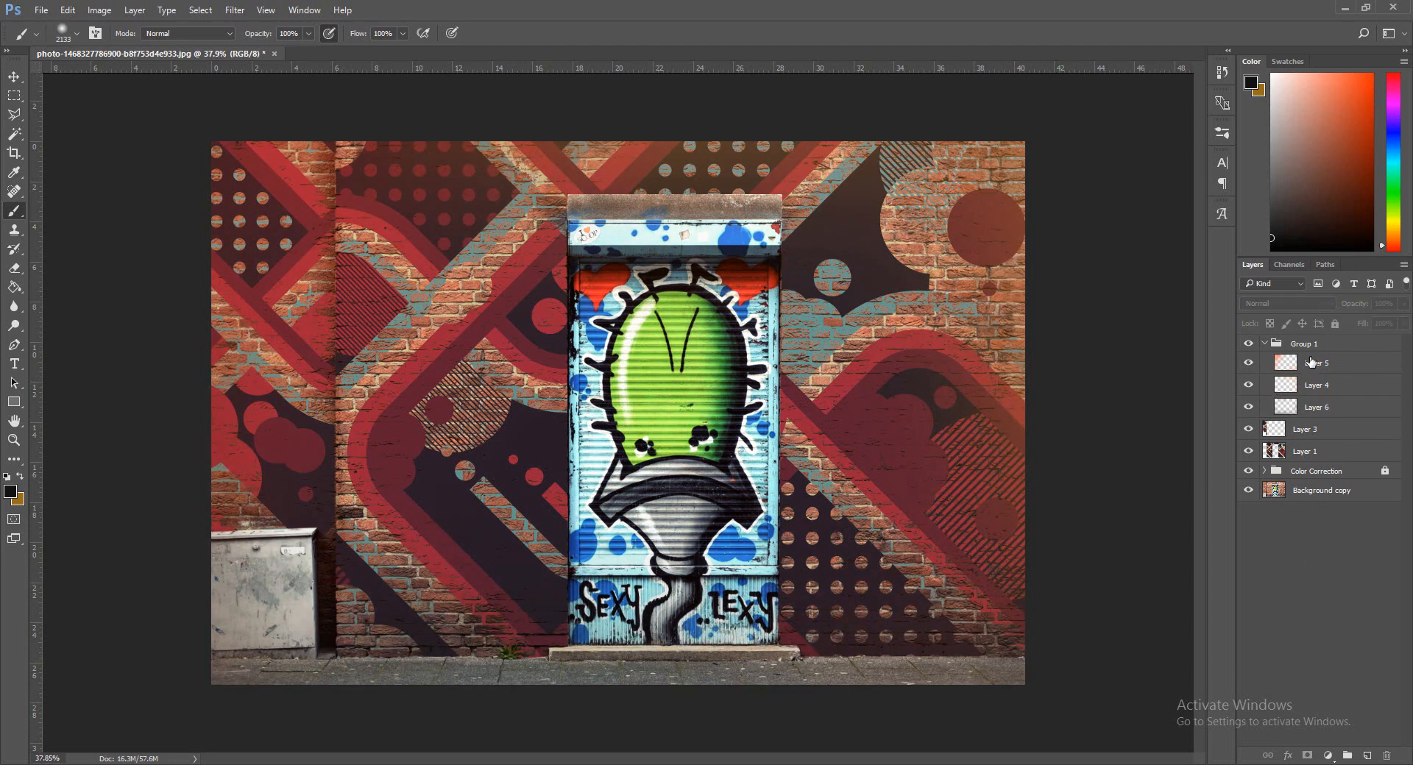
Compare the photo with and without Group 1's light effects, and collapse the group.
left_click(1283, 341)
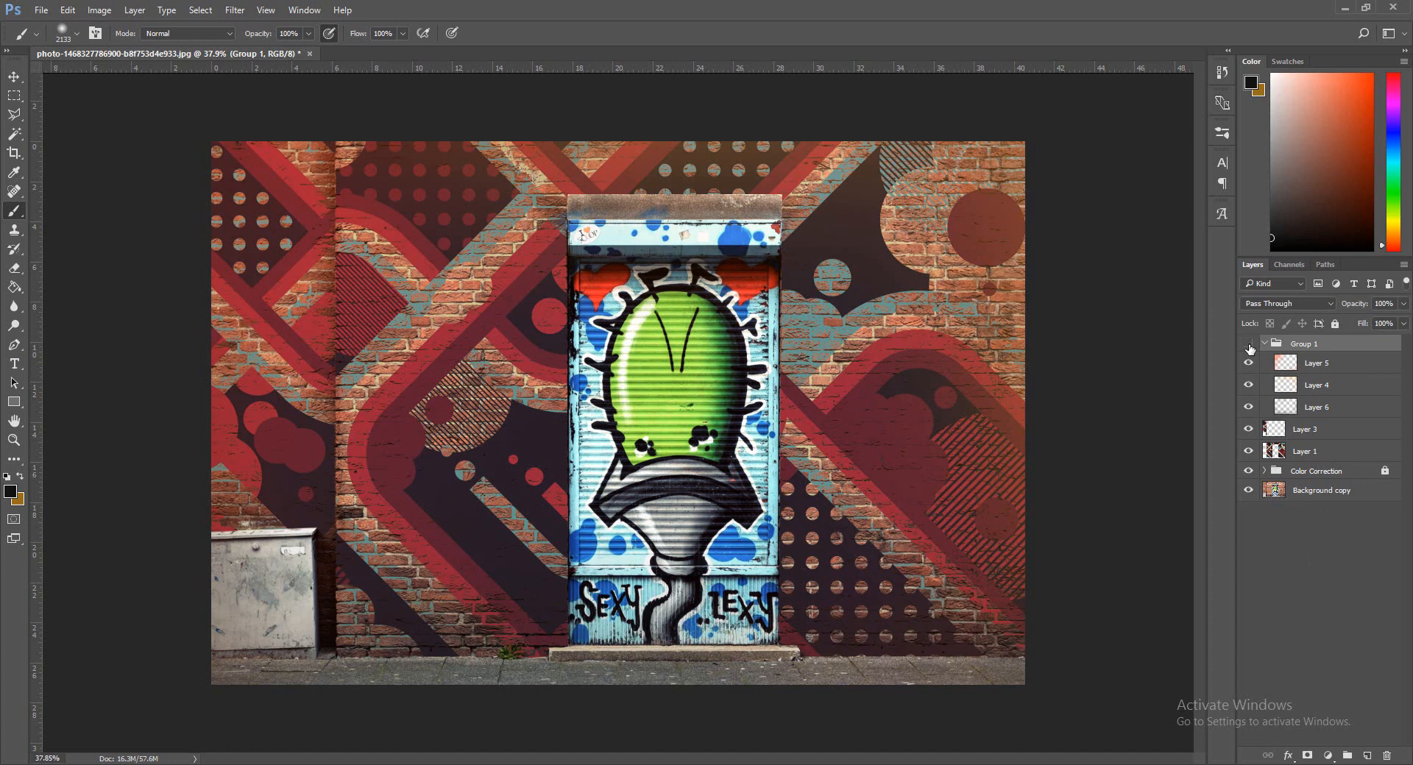
left_click(1249, 347)
left_click(1250, 348)
left_click(1249, 345)
left_click(1250, 346)
left_click(1265, 343)
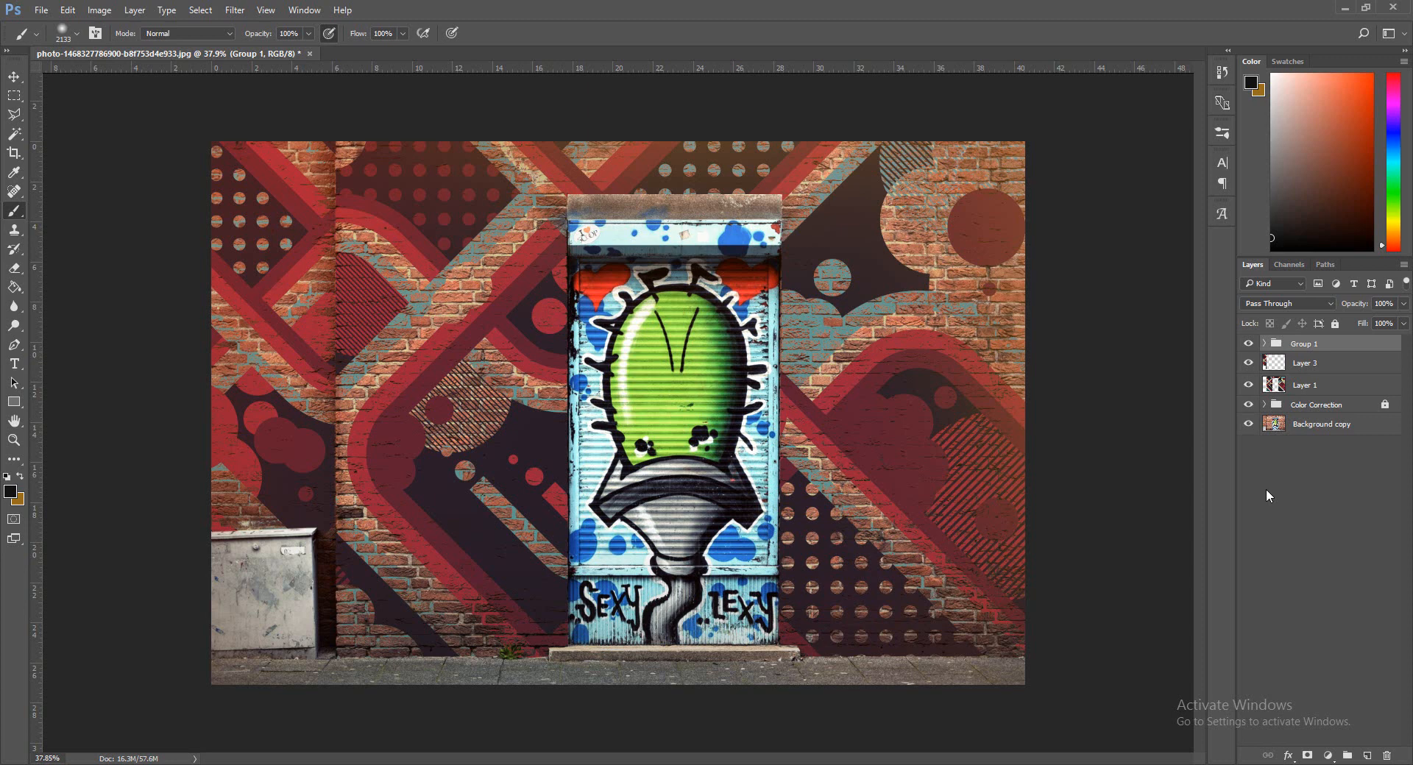
Unlock the Color Correction group and put all layers and groups into one new group.
left_click(1318, 406)
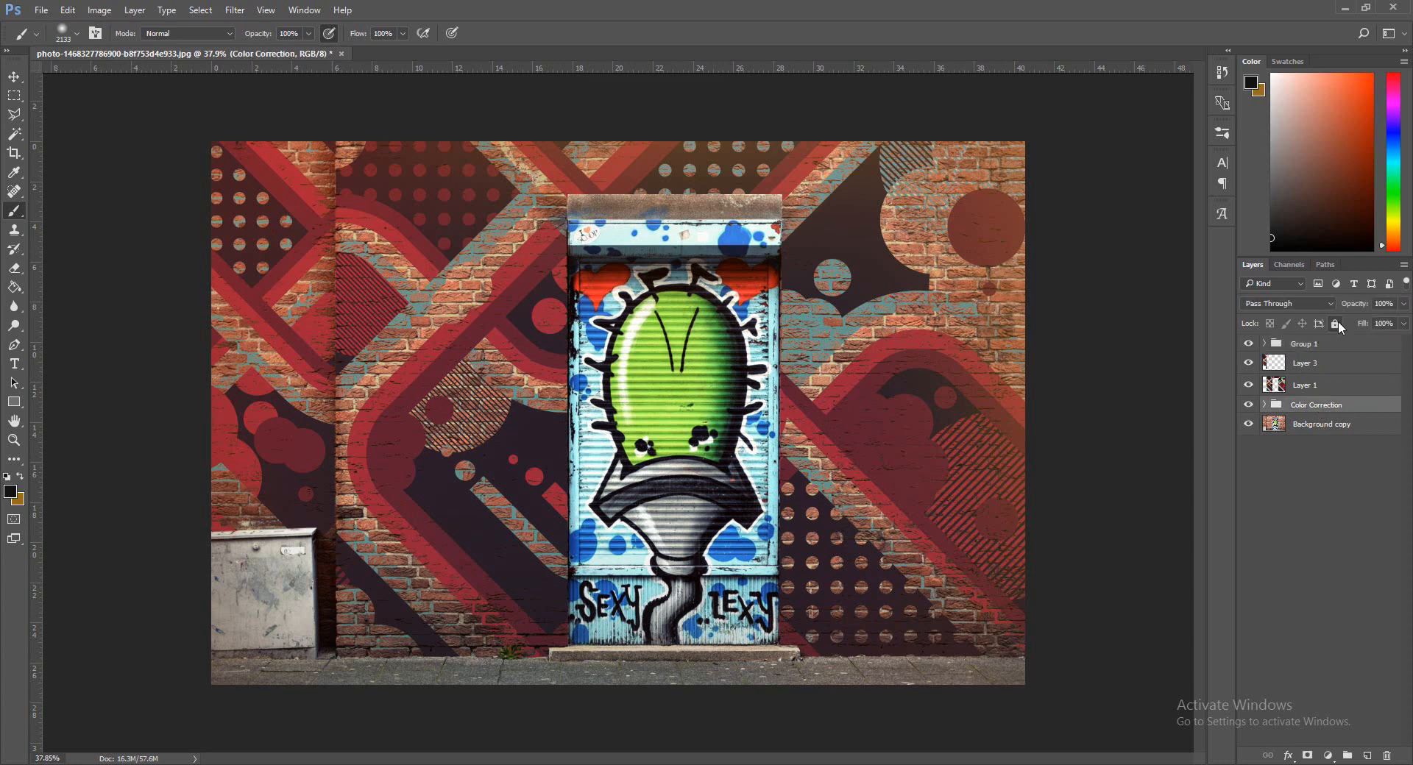
left_click(1329, 346)
left_click(1327, 426, "shift")
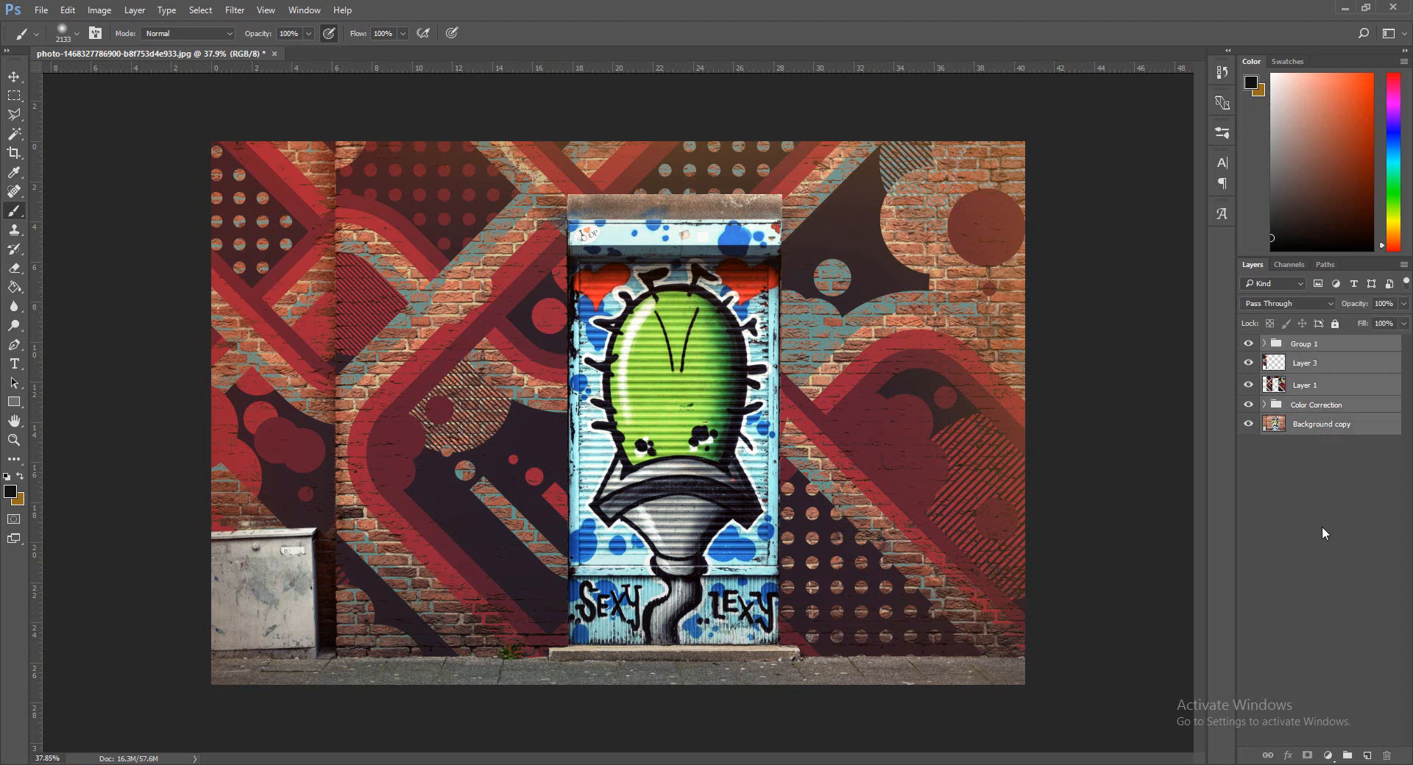
left_click(1350, 756)
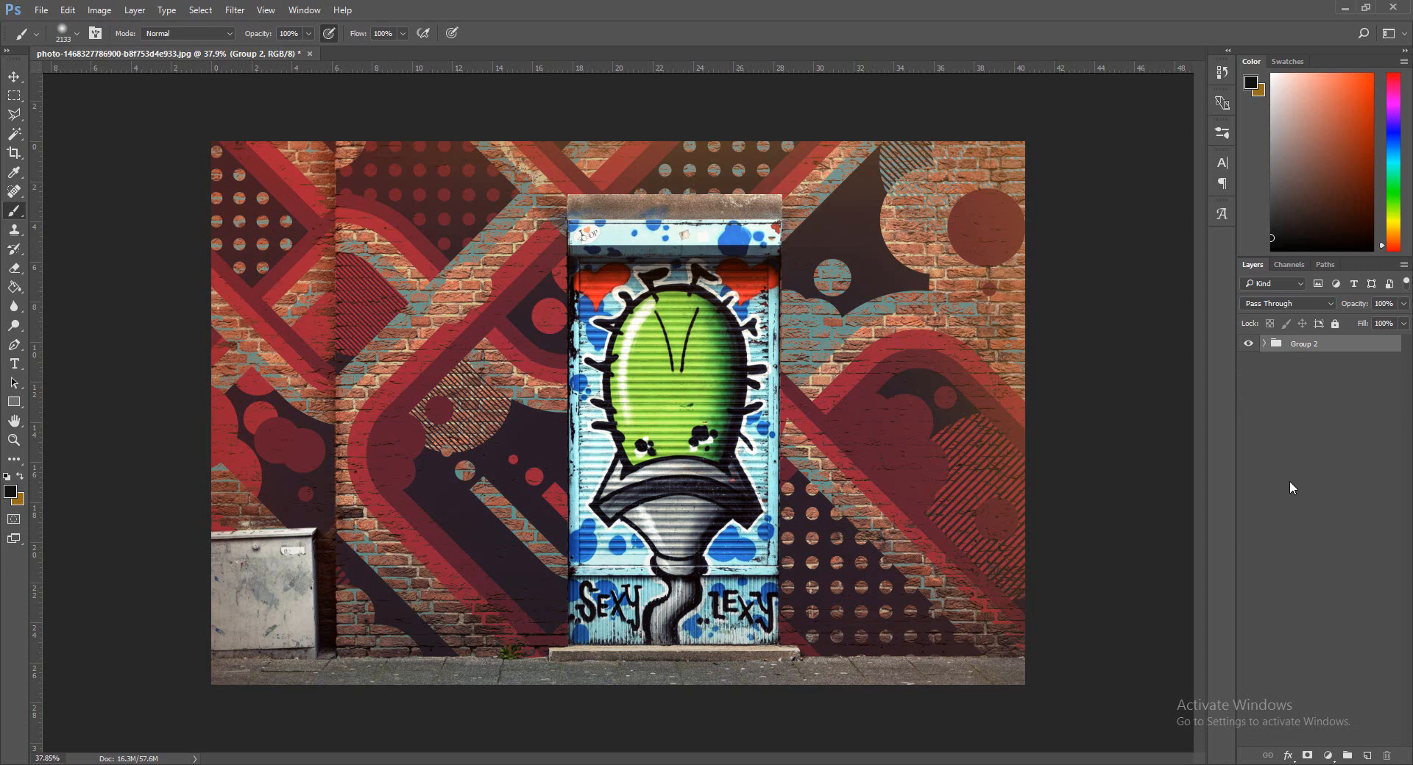
Duplicate Group 2, hide the original, and merge the copy into a single layer, checking it by toggling its visibility.
key("ctrl+j")
left_click(1248, 361)
right_click(1319, 349)
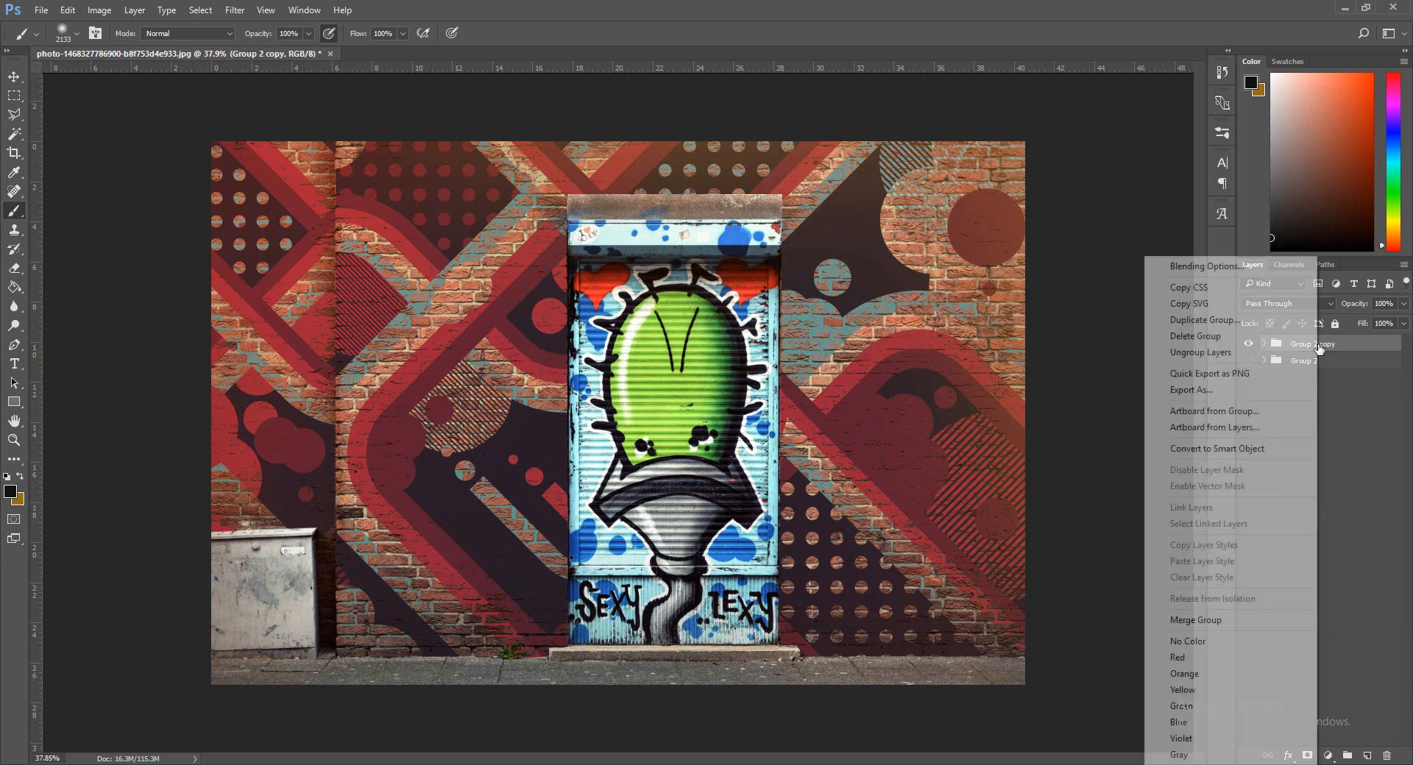
left_click(1249, 619)
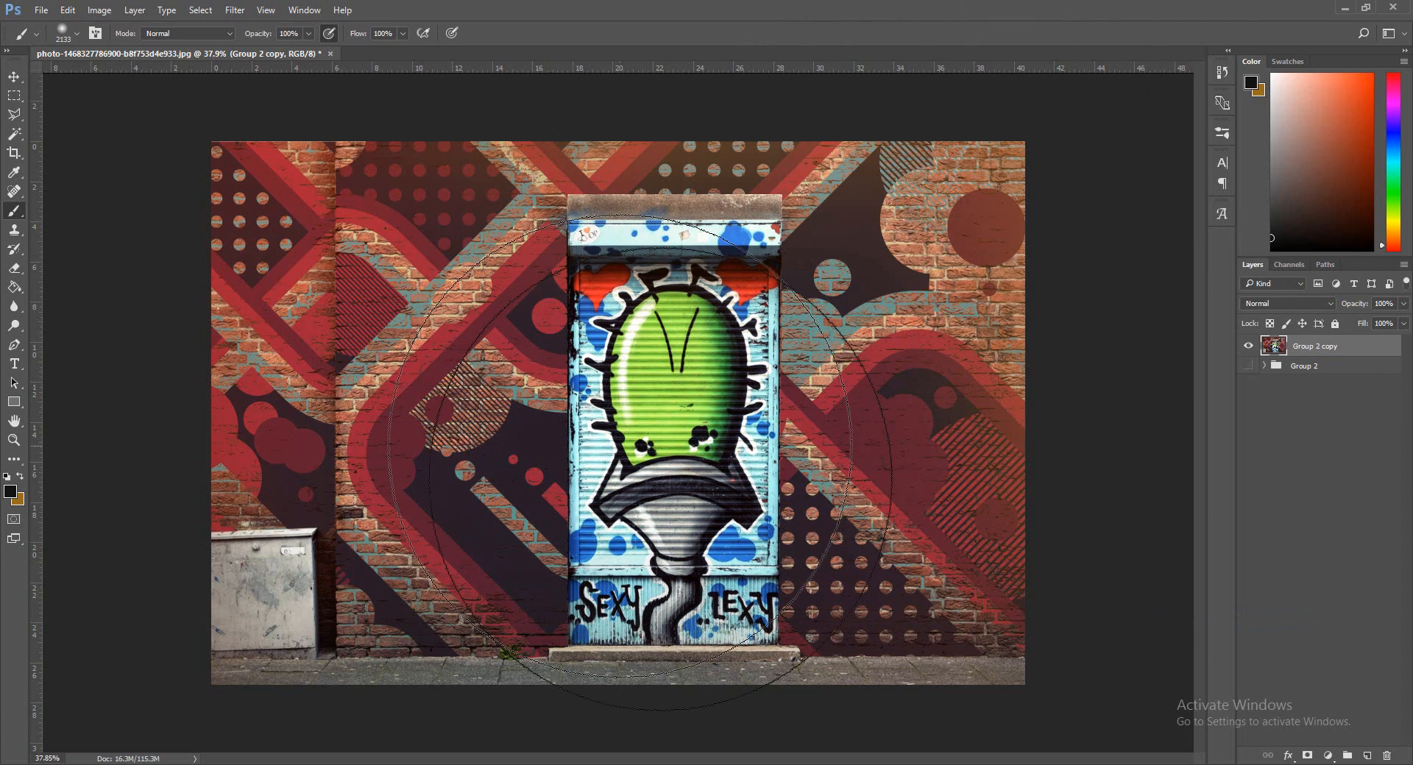
left_click(1249, 346)
left_click(1249, 345)
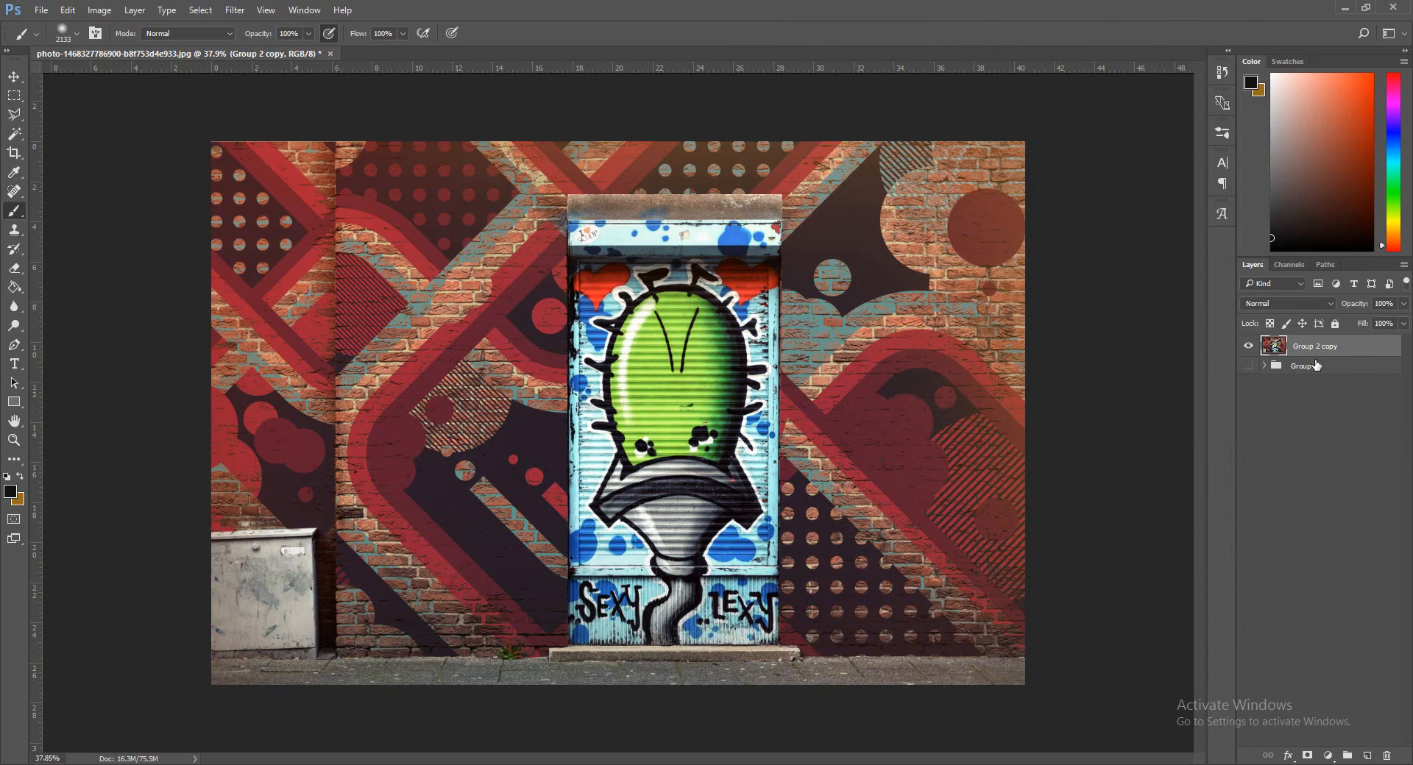
Check the layers inside the hidden Group 2, collapse it, and duplicate the merged Group 2 copy layer.
left_click(1264, 366)
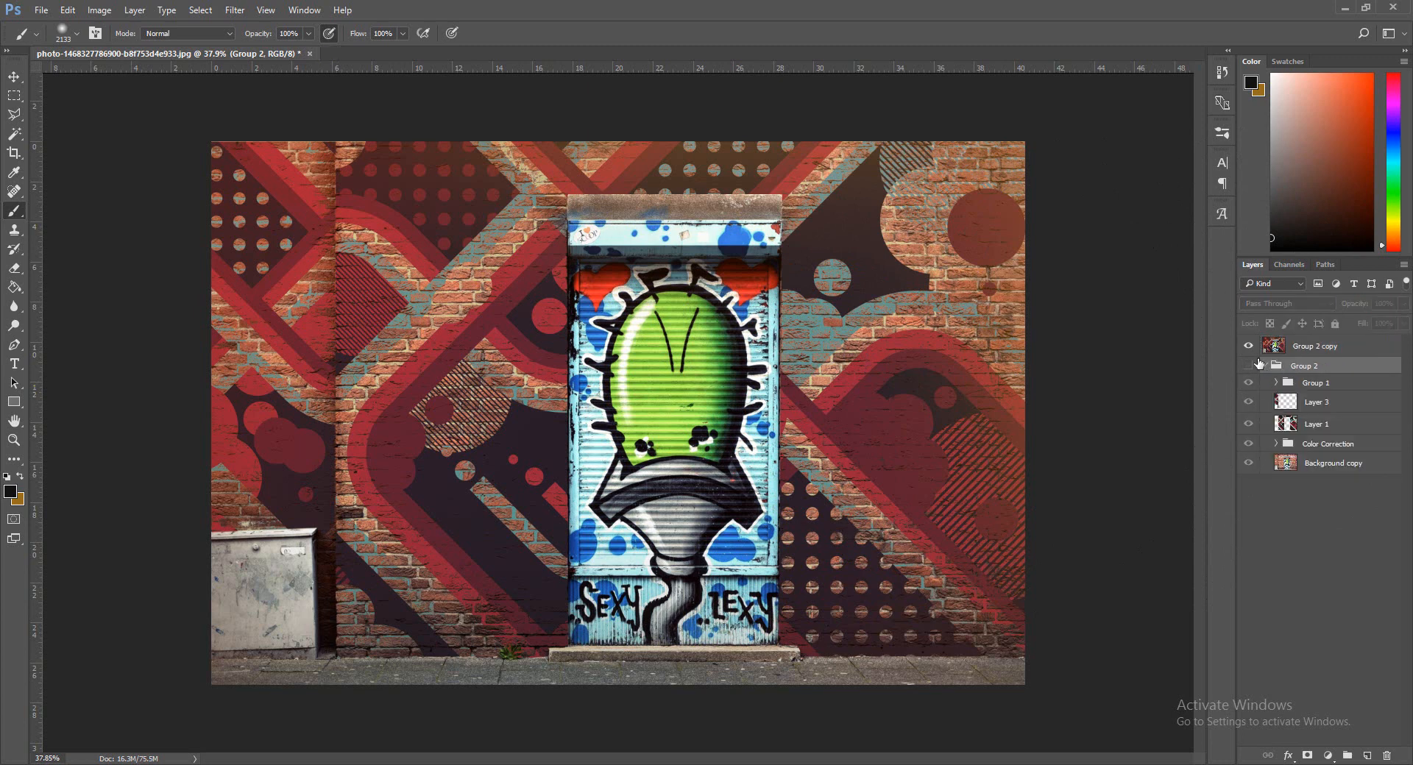
left_click(1264, 367)
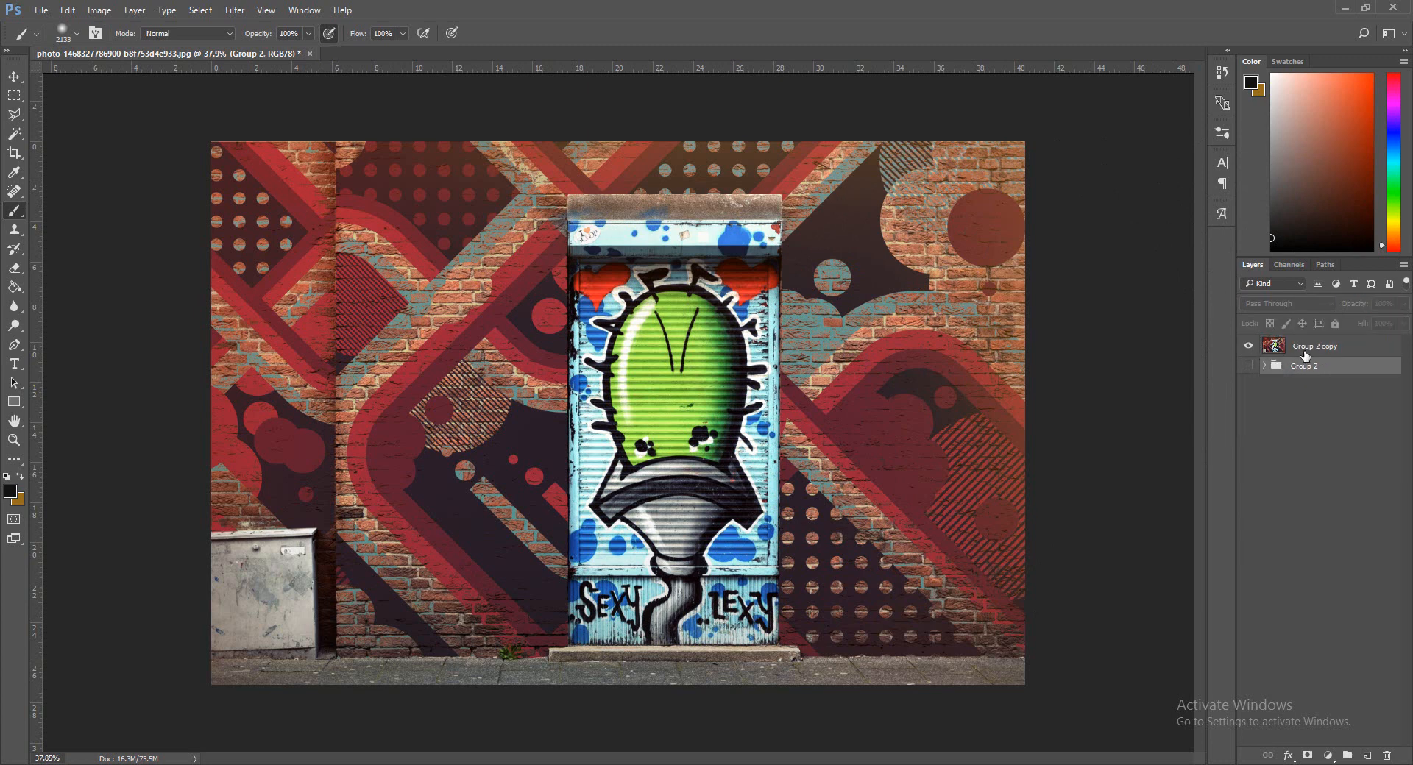
left_click(1305, 352)
key("ctrl+j")
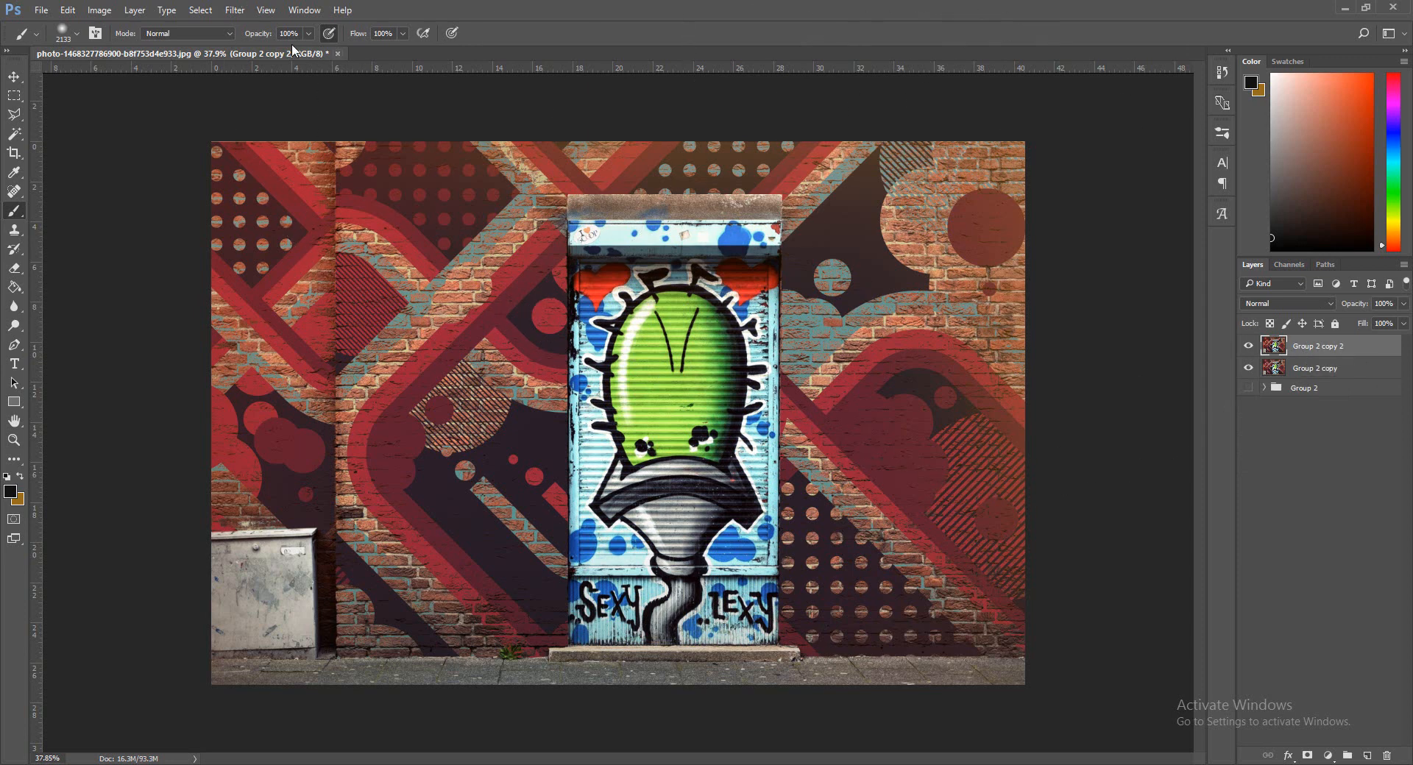
Apply the Filter Gallery's Spatter brush-stroke filter to the duplicate layer with Spray Radius 21 and Smoothness 15.
left_click(235, 9)
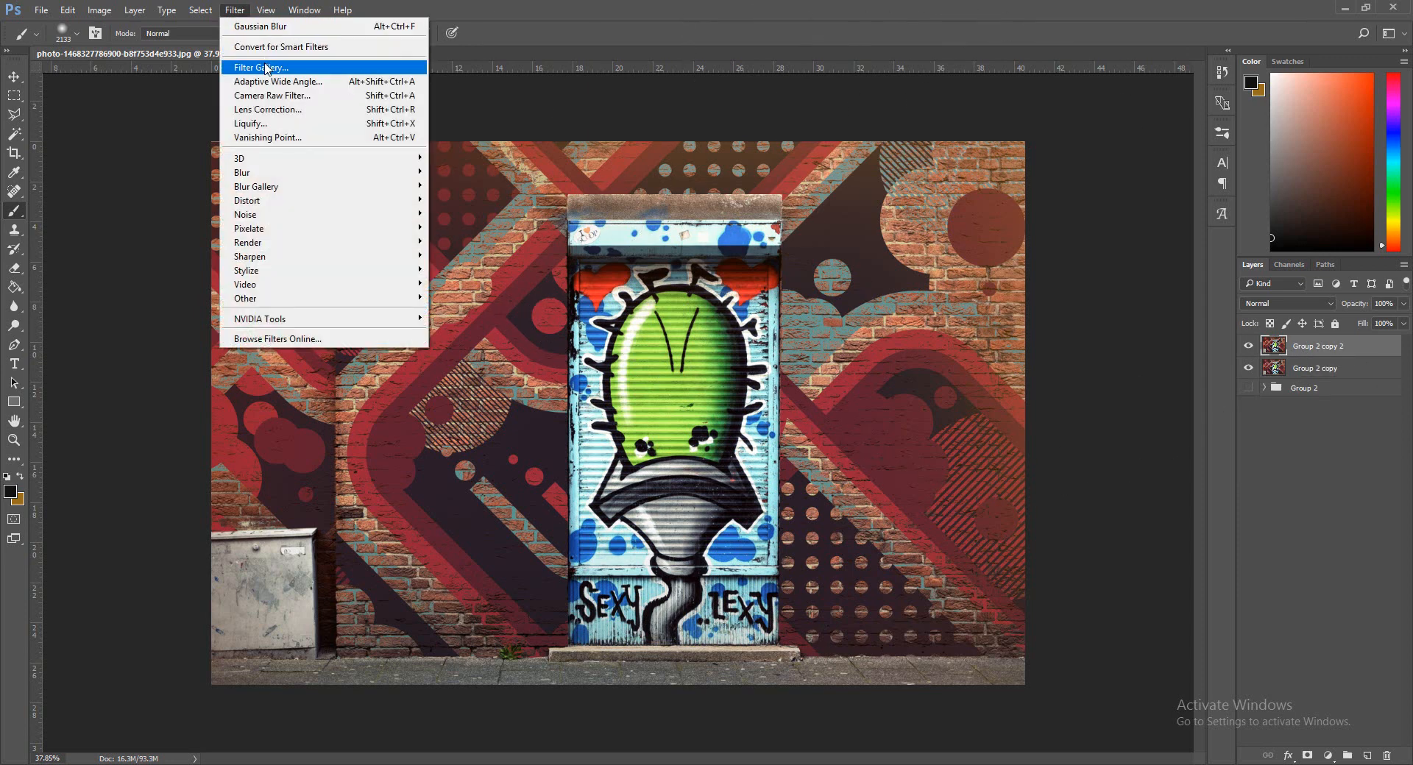
left_click(266, 68)
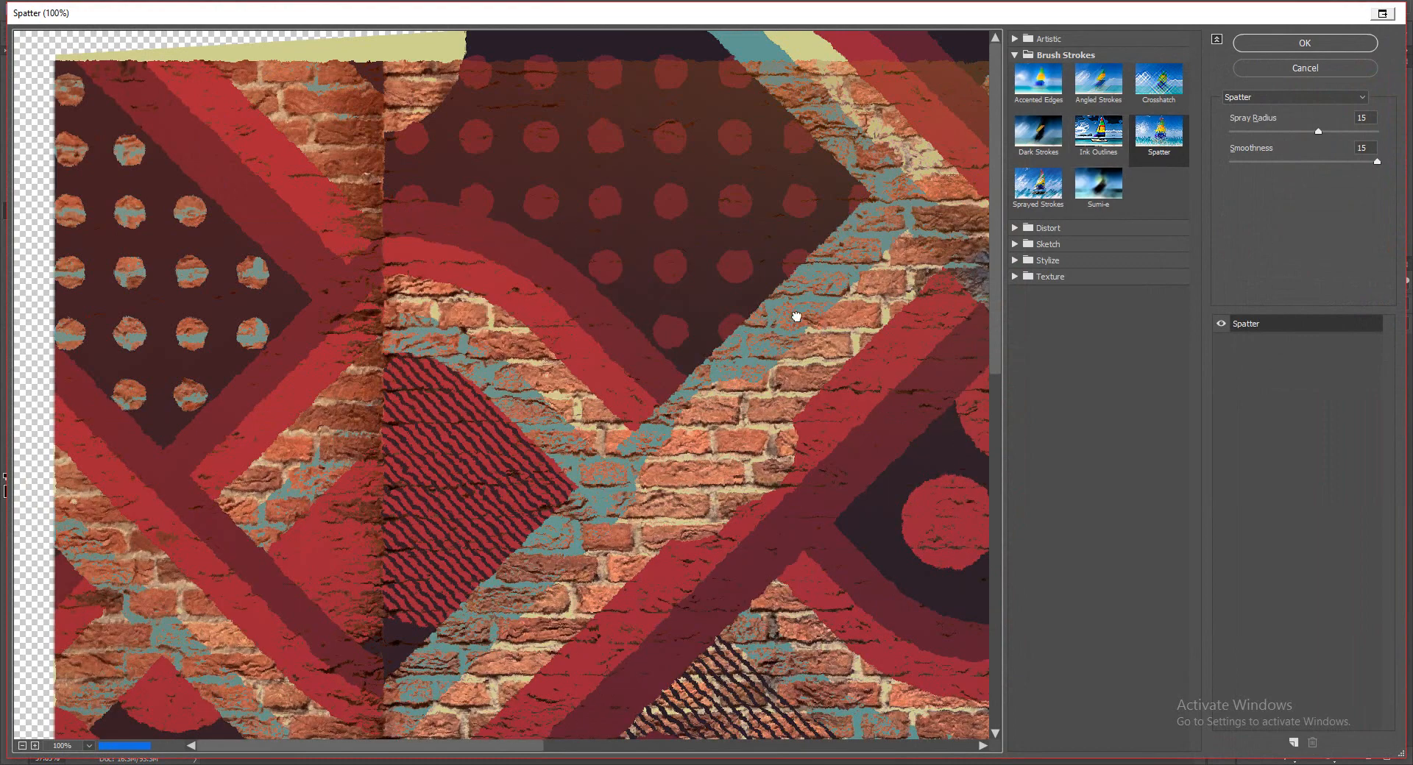
left_click_drag(797, 315, 653, 360)
scroll(655, 360, "down", 5)
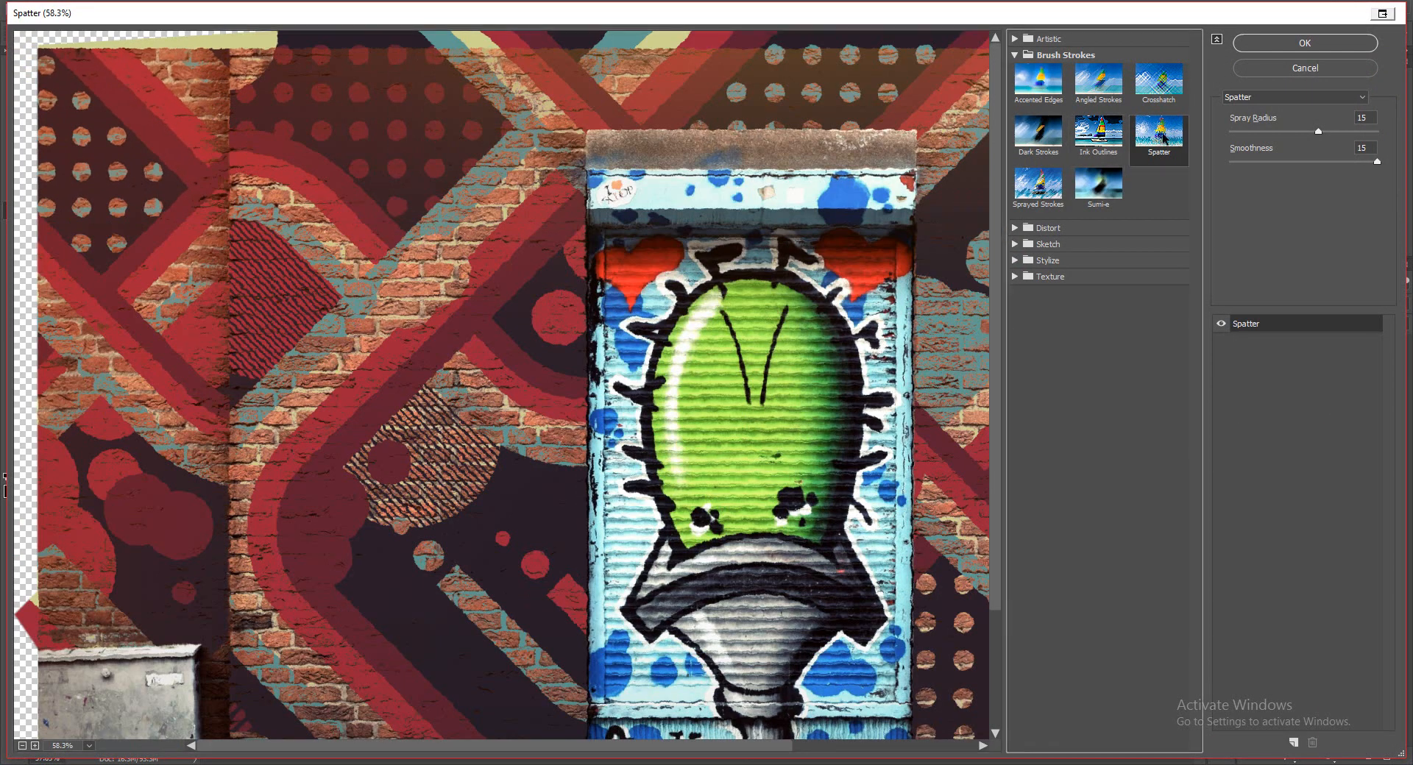
left_click_drag(718, 410, 602, 285)
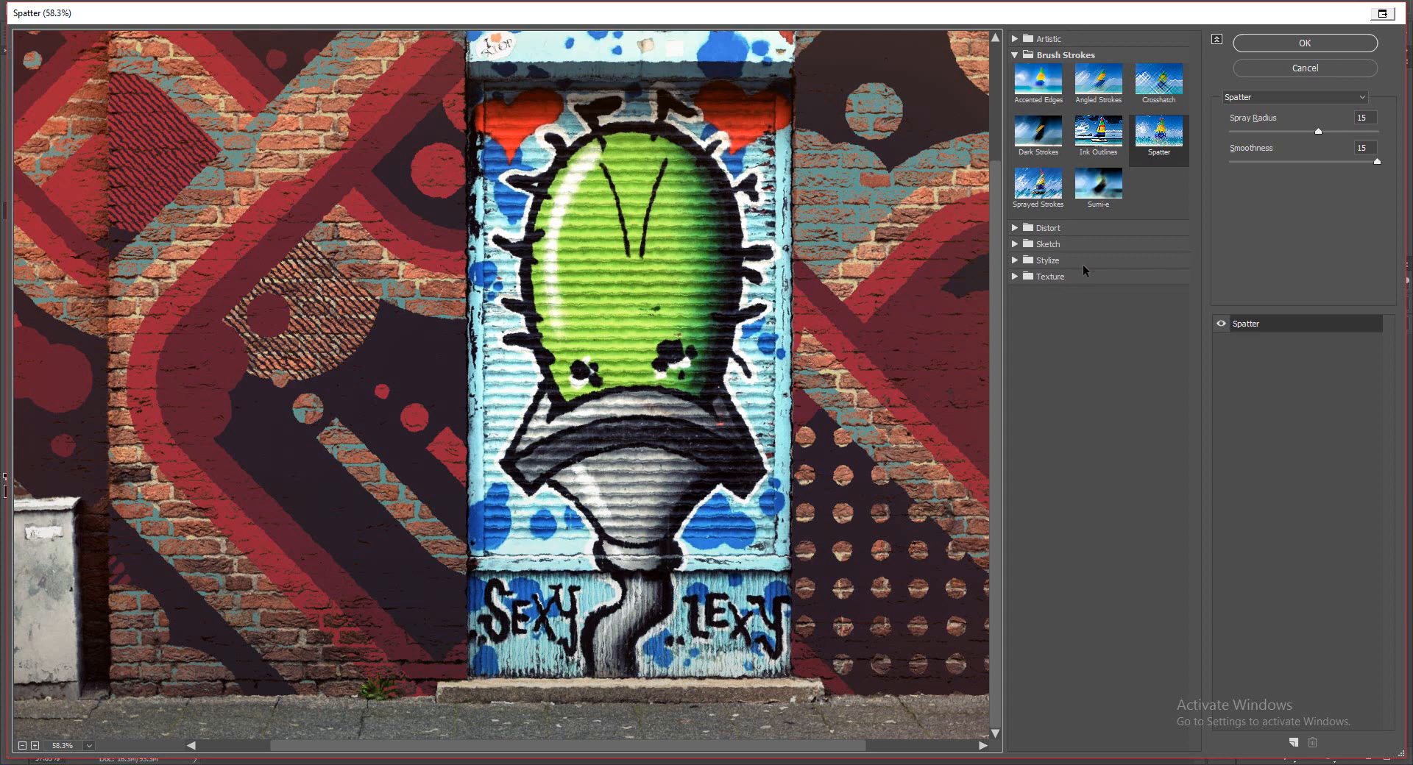
left_click(1350, 130)
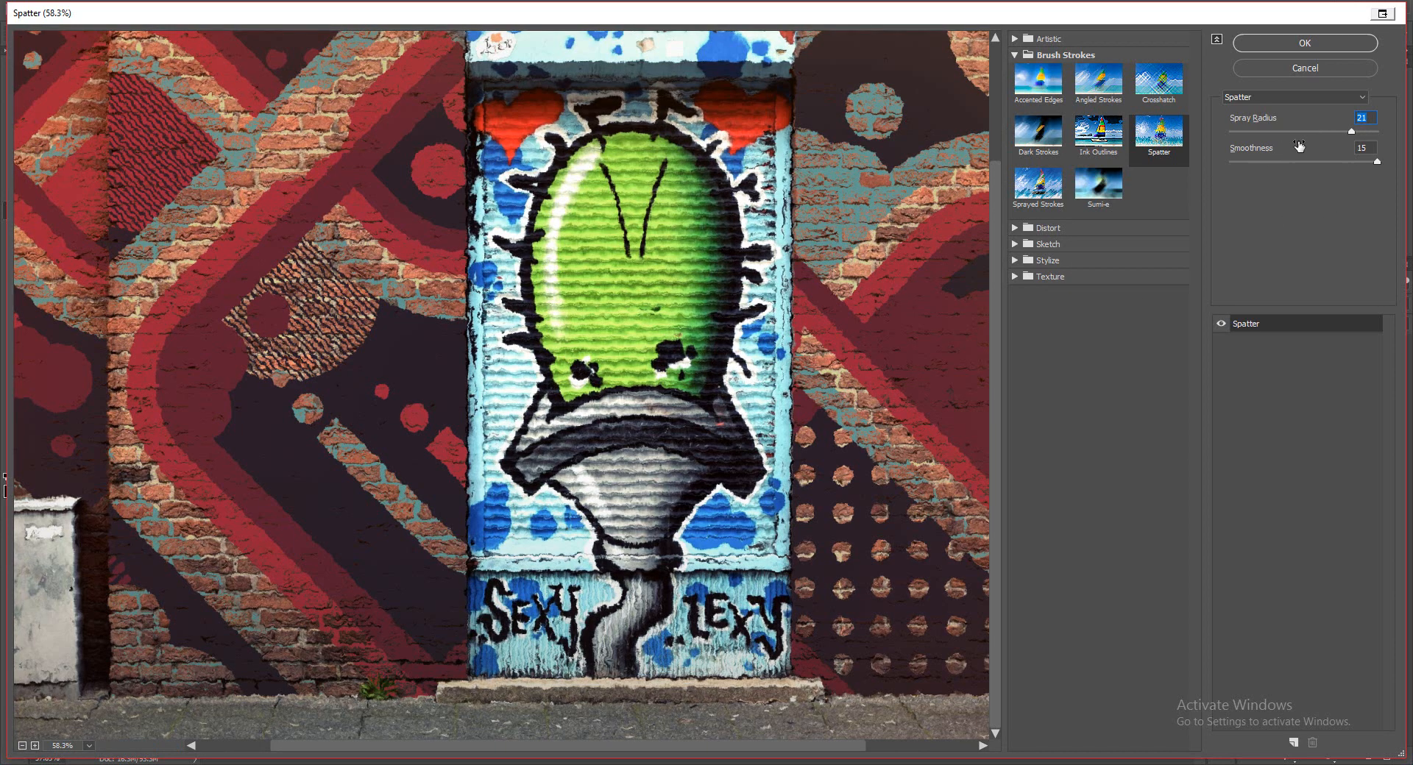
left_click(1341, 161)
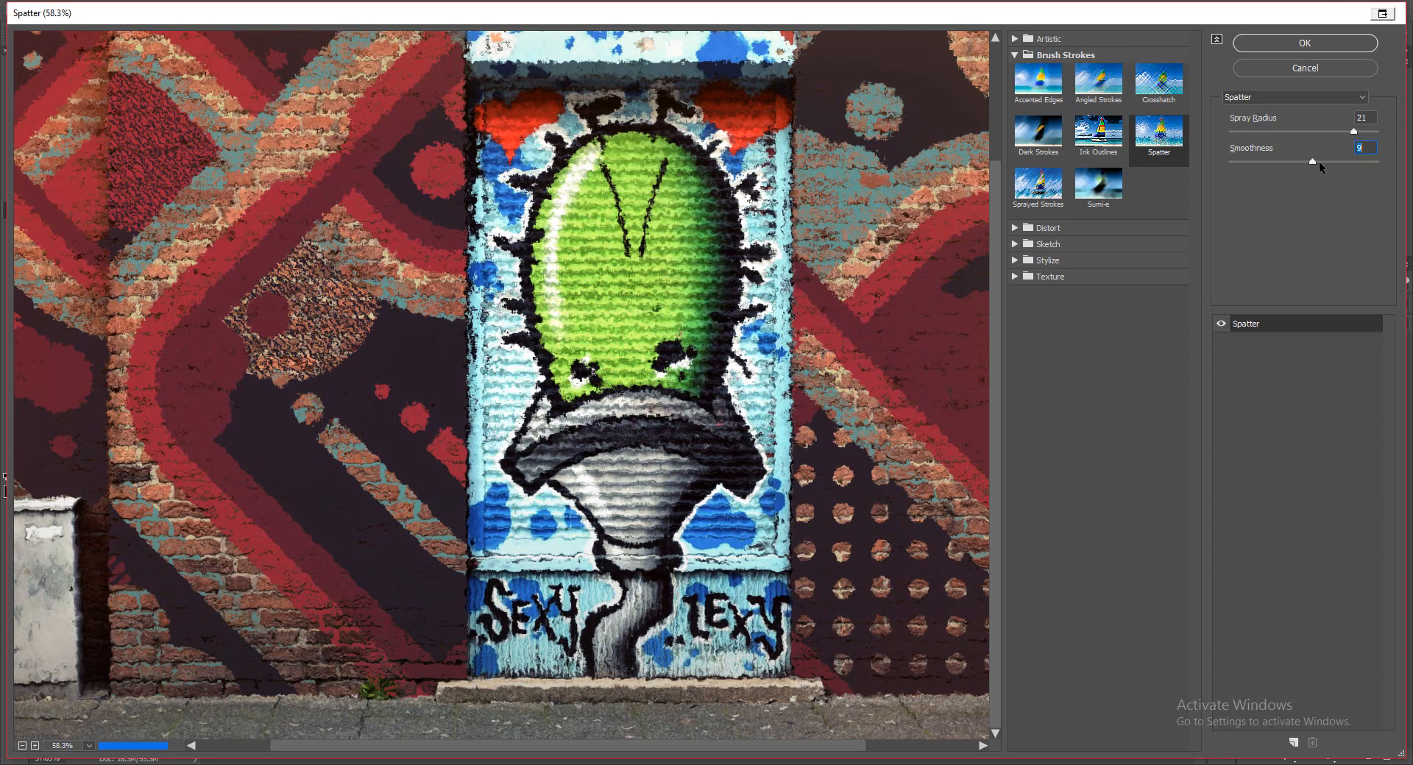
left_click_drag(1341, 162, 1379, 161)
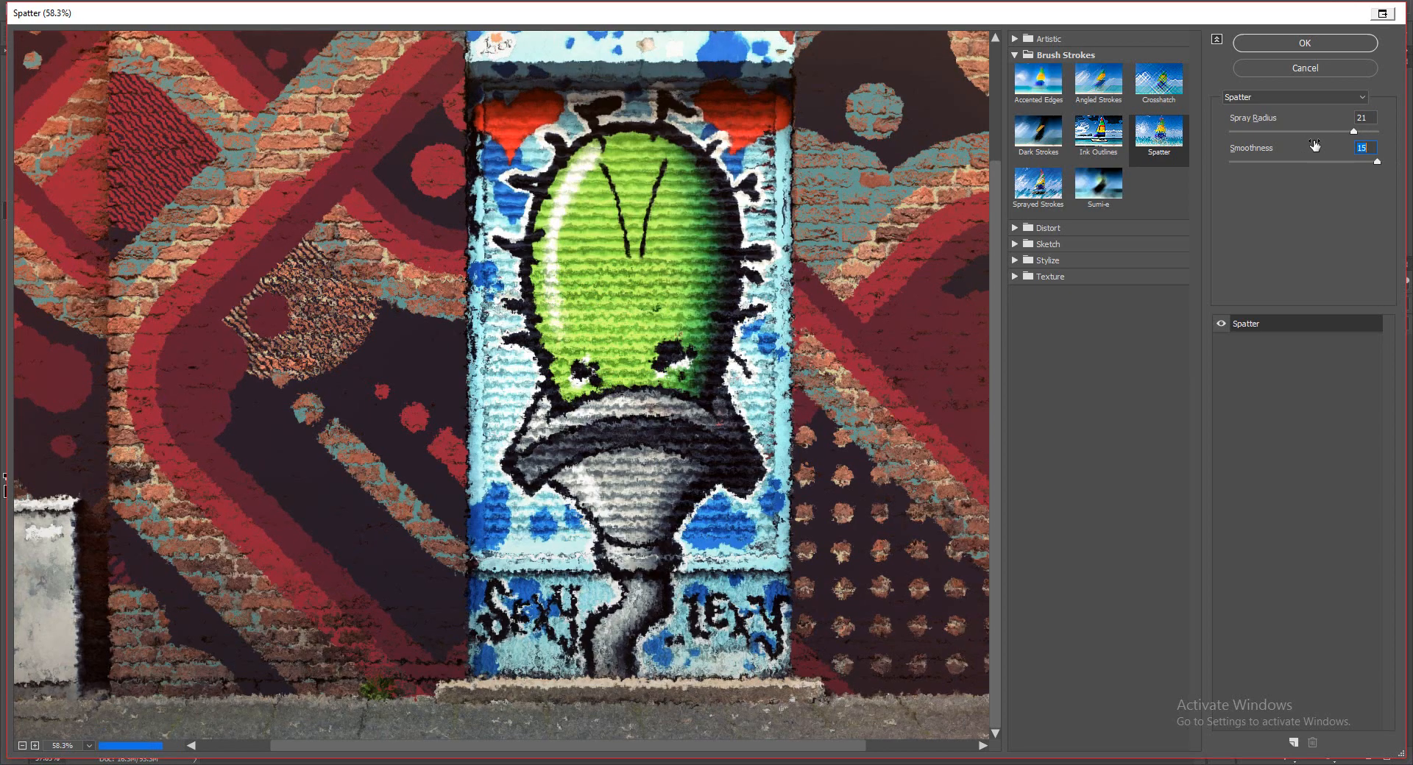
left_click(1283, 39)
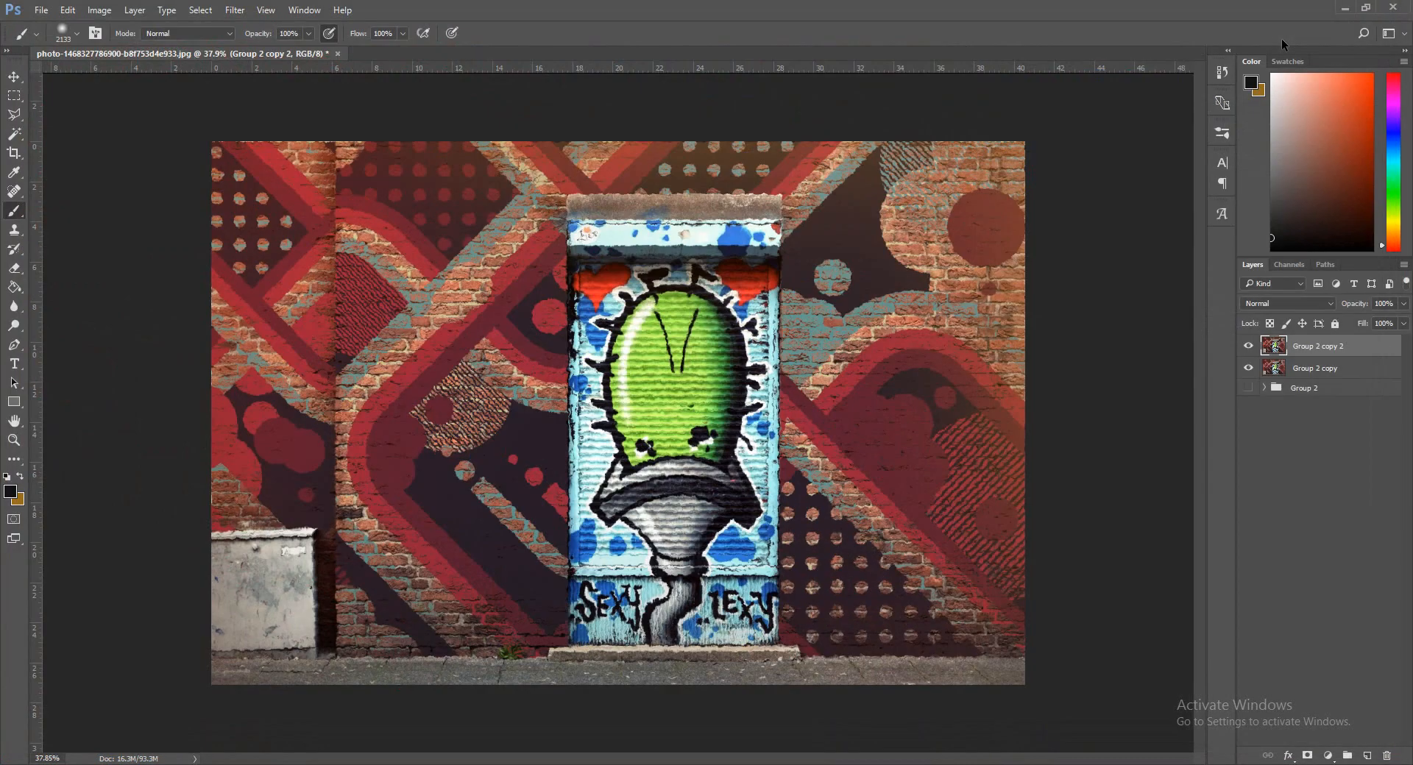
Try darkening blend modes on the spattered layer, set it to Lighten, and deselect all layers.
left_click(1270, 302)
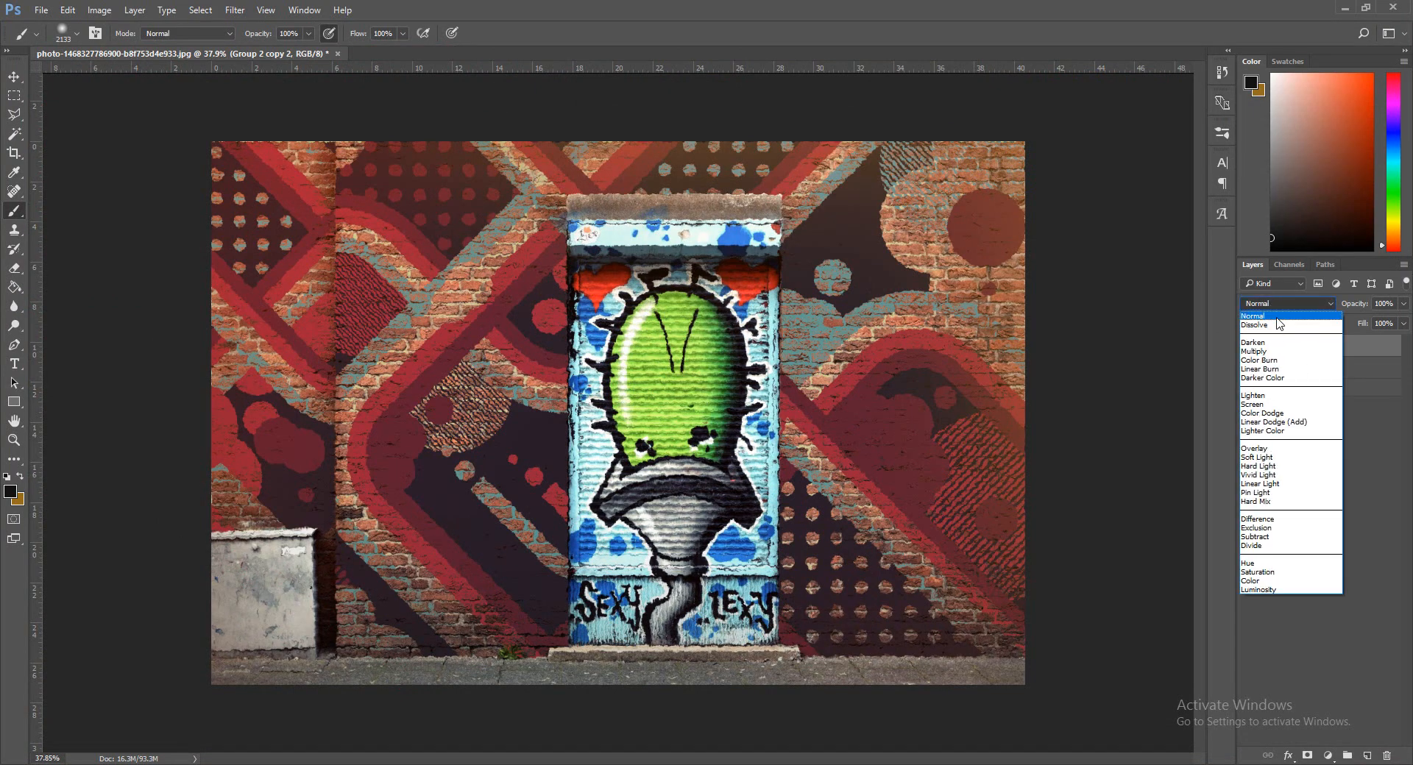
left_click(1278, 316)
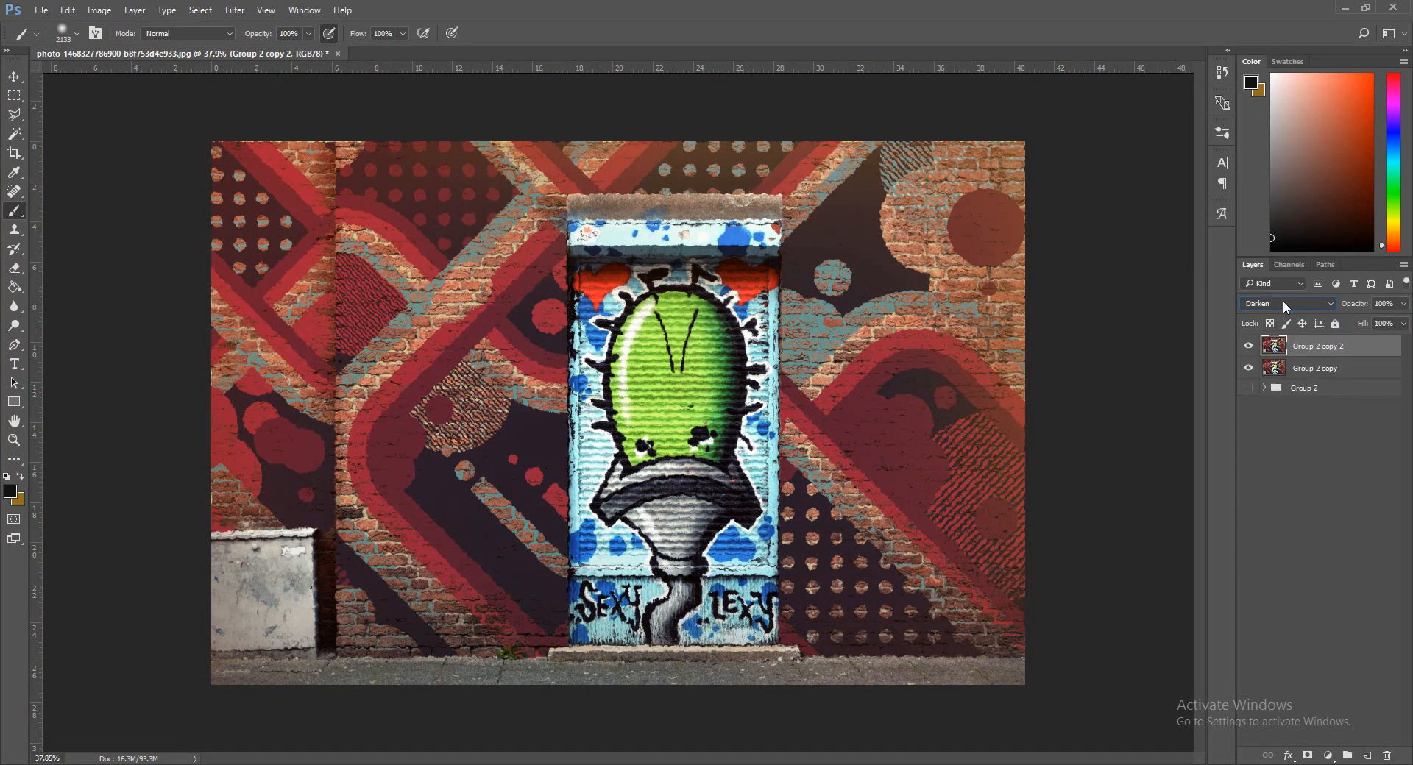
scroll(1284, 301, "down", 2)
scroll(1284, 300, "down", 1)
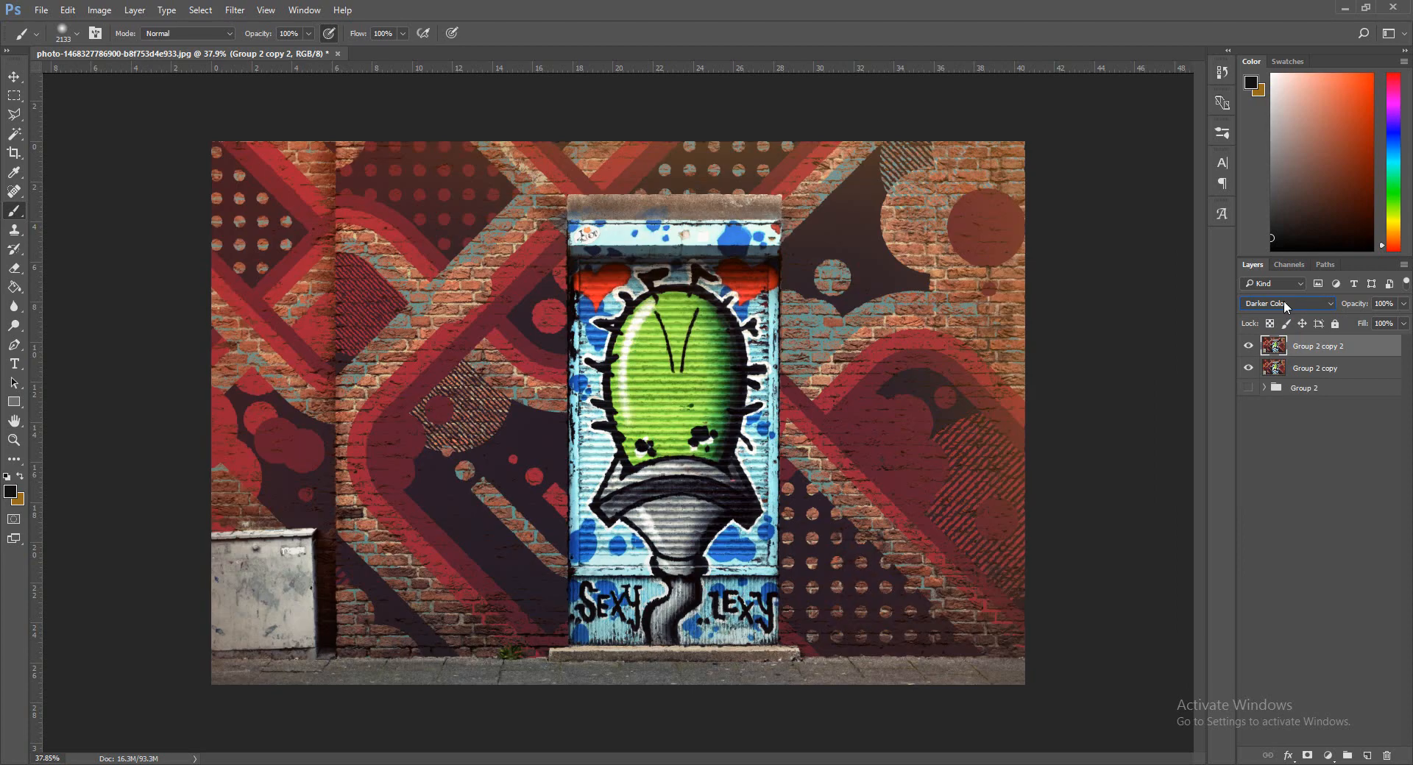
scroll(1283, 300, "down", 1)
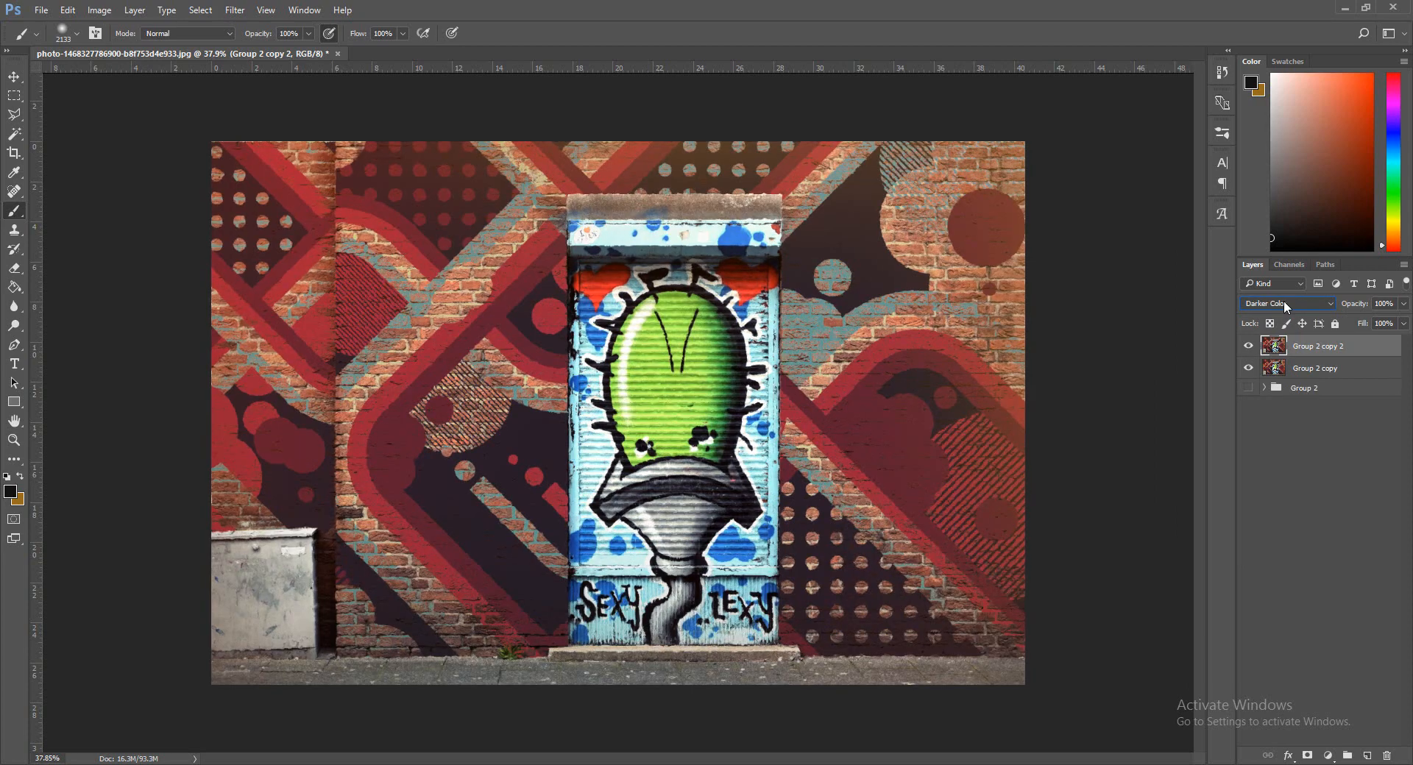
scroll(1283, 300, "down", 1)
left_click(1299, 416)
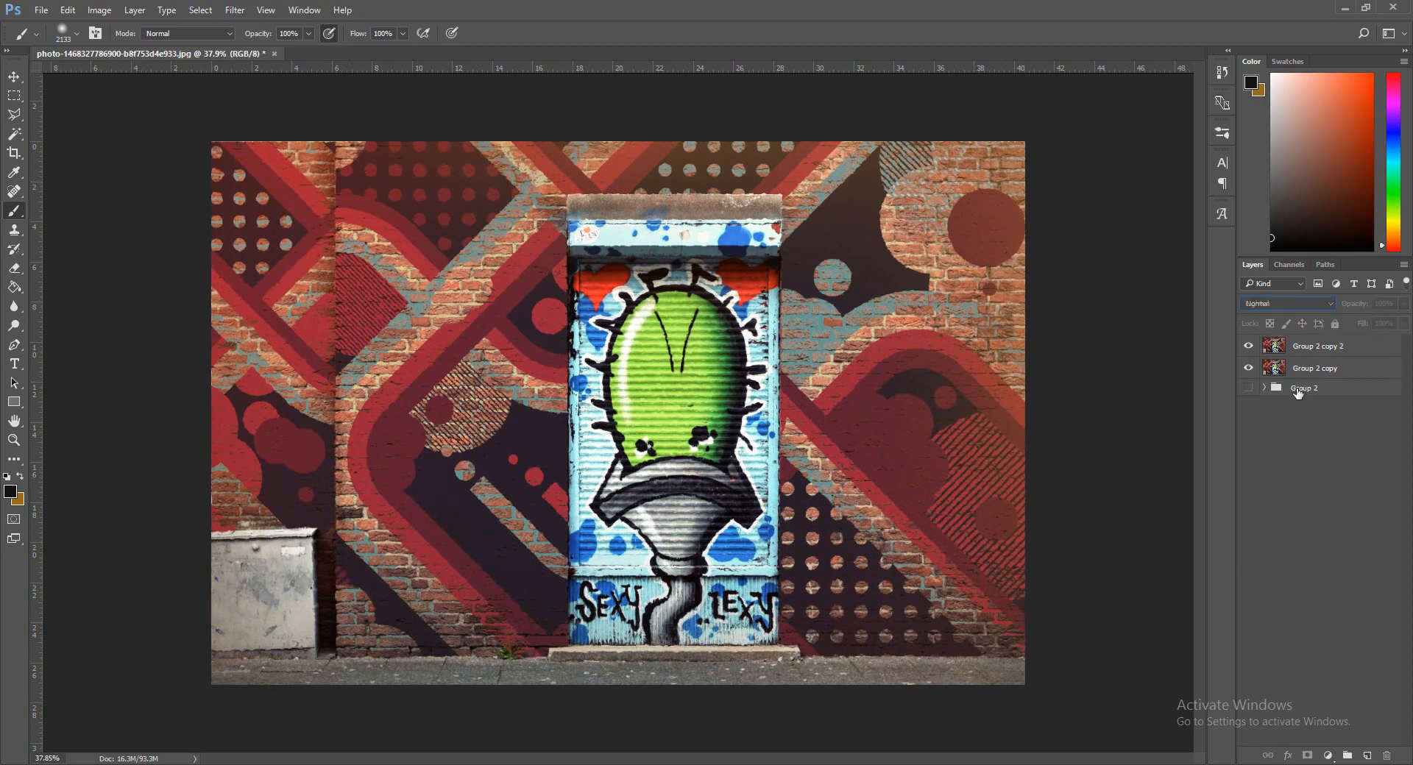
Duplicate the unfiltered Group 2 copy layer again and move the duplicate to the top of the layer stack.
left_click(1307, 371)
key("ctrl+j")
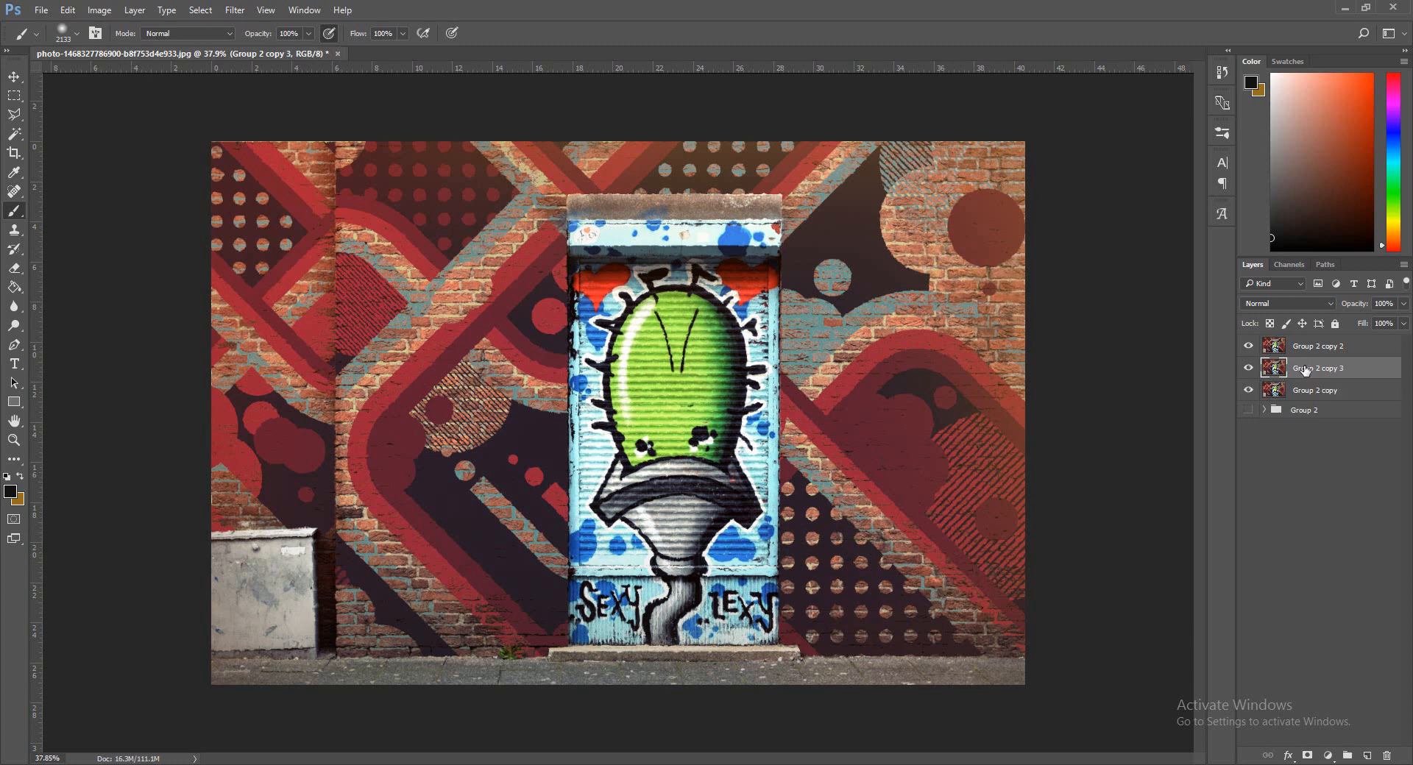
left_click_drag(1304, 371, 1304, 339)
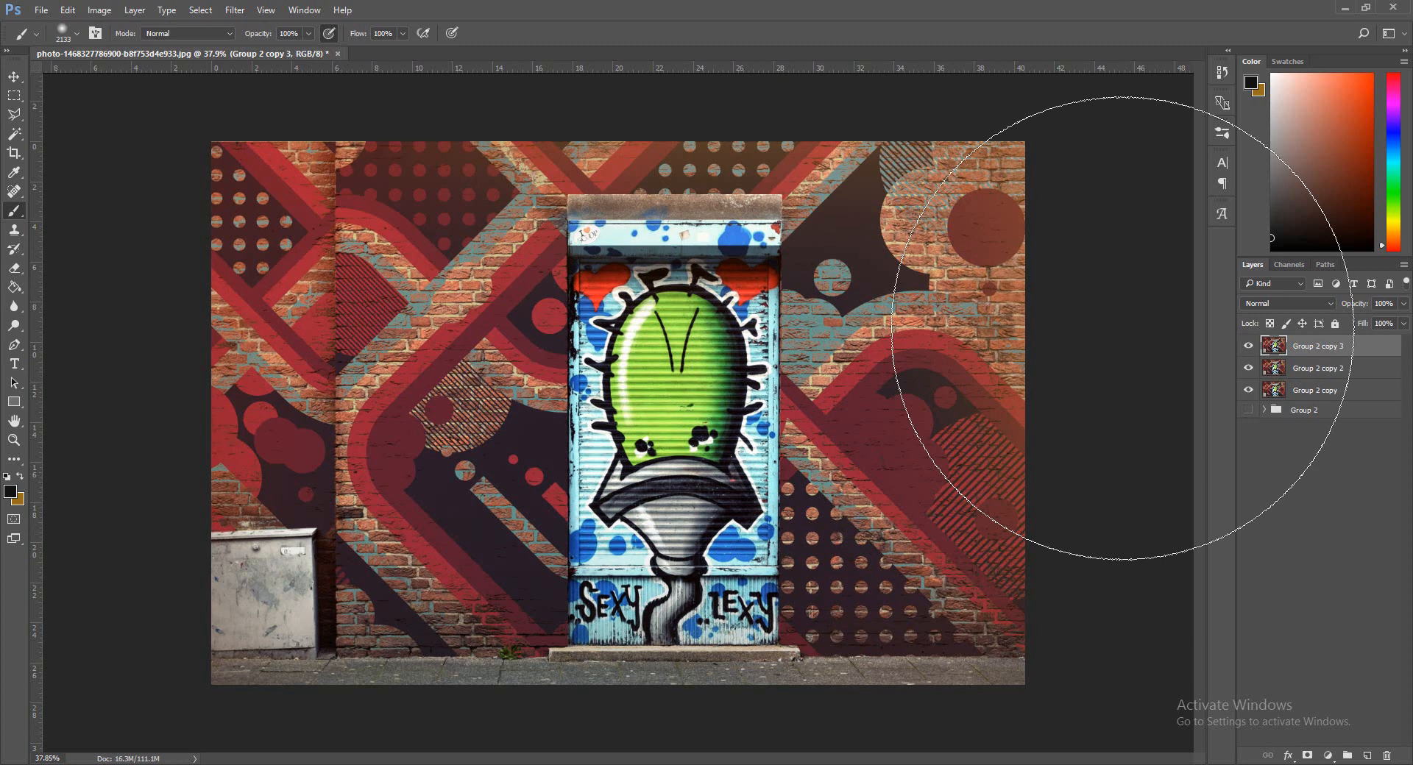
Apply the Filter Gallery's Glowing Edges filter to the top layer with Edge Width 3, Edge Brightness 6 and Smoothness 13.
left_click(240, 12)
left_click(285, 66)
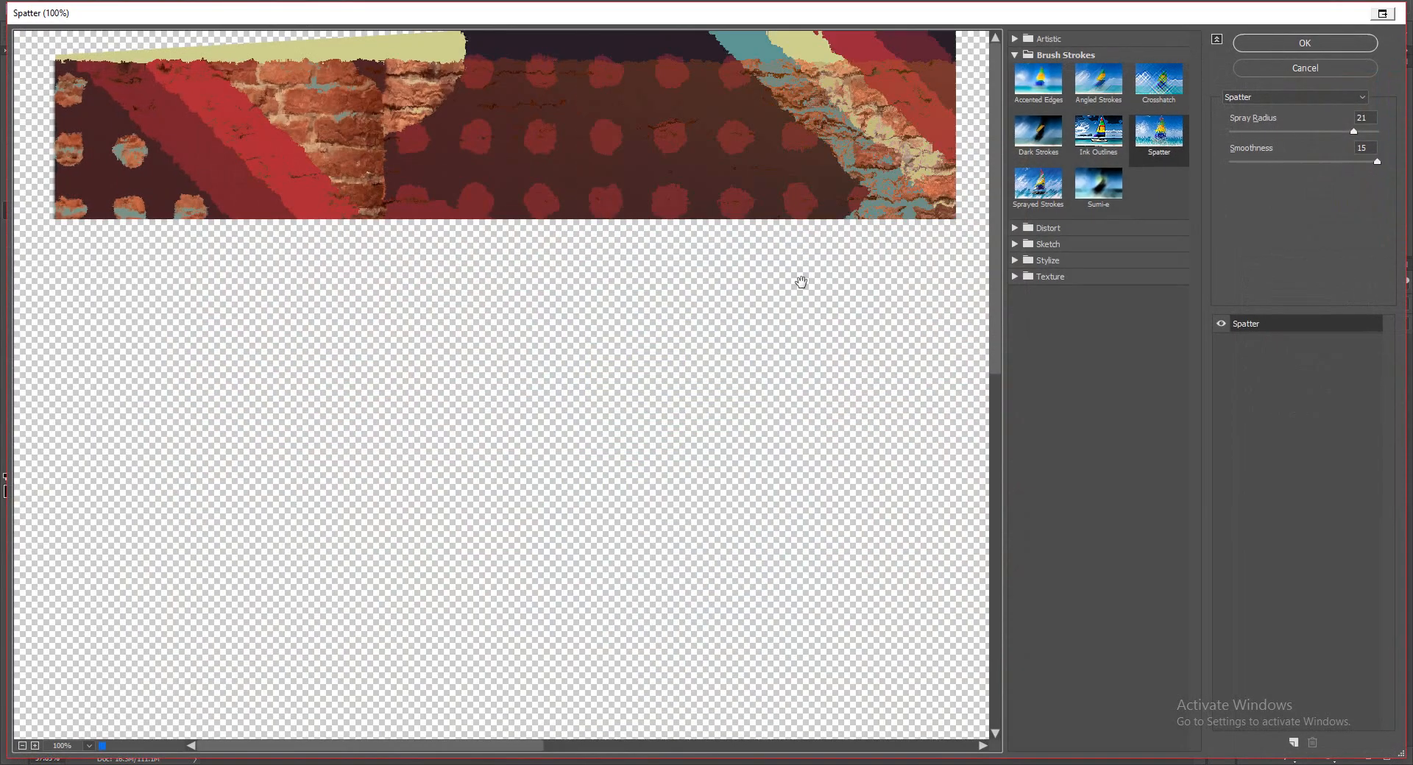
left_click(1067, 258)
left_click(1038, 283)
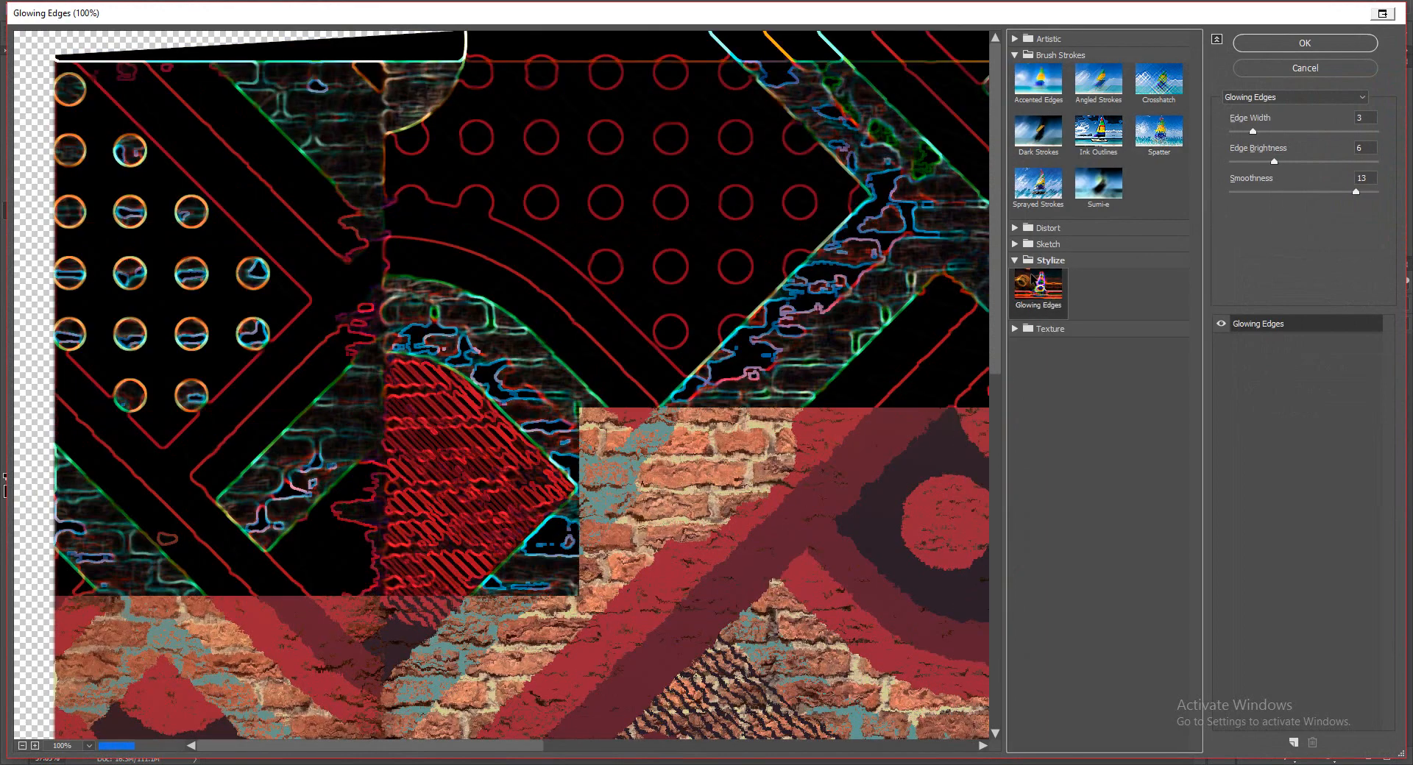
left_click_drag(795, 221, 242, 250)
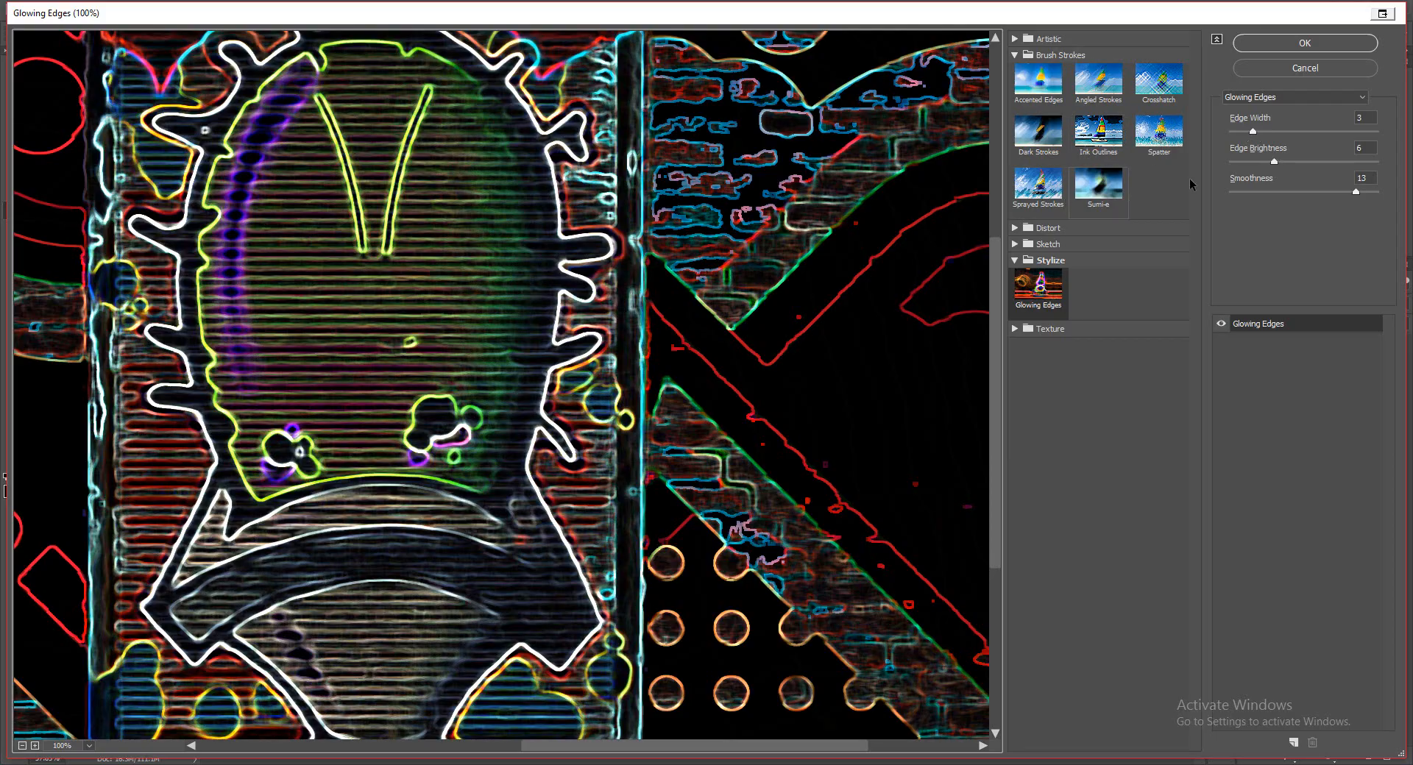
left_click(1310, 50)
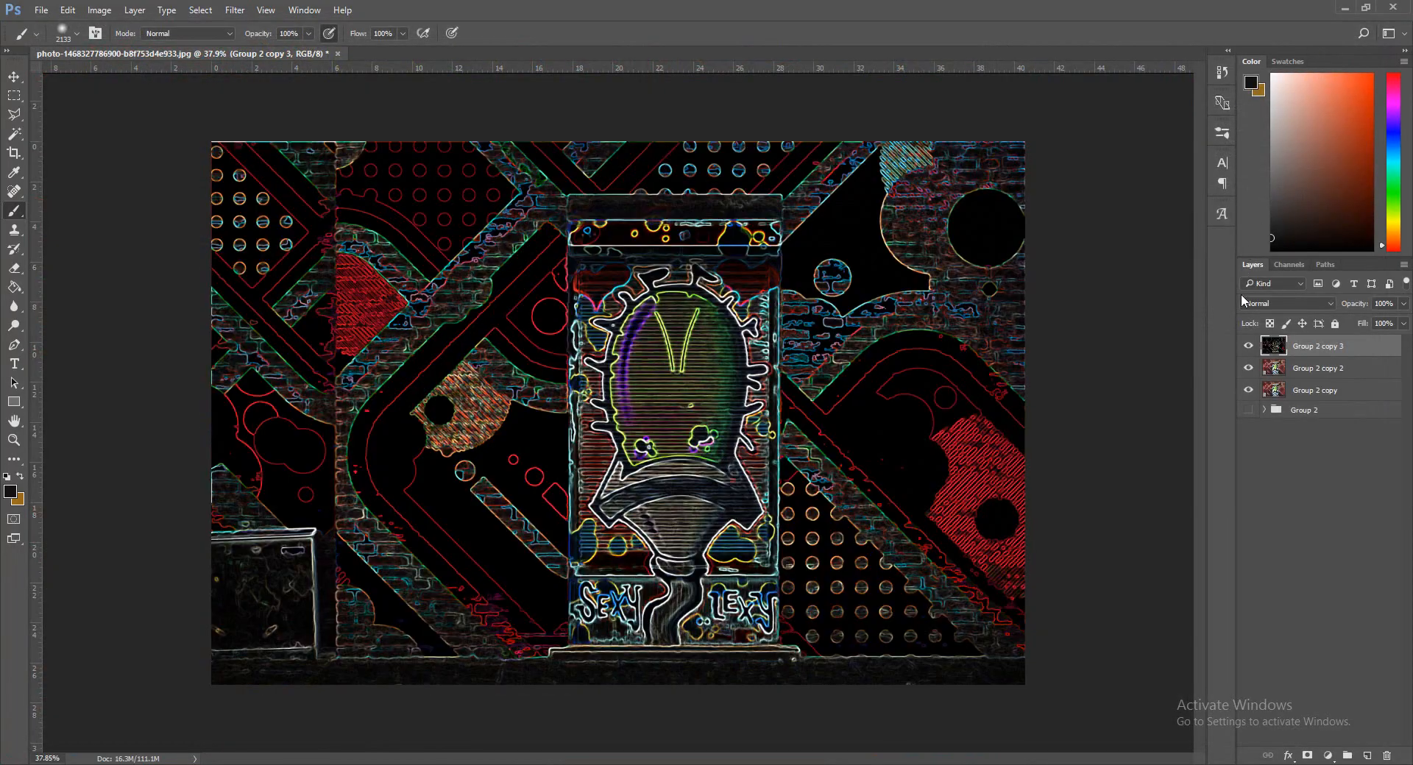
Set the glowing-edges layer's blend mode to Lighten and deselect all layers.
left_click(1286, 305)
left_click(1266, 400)
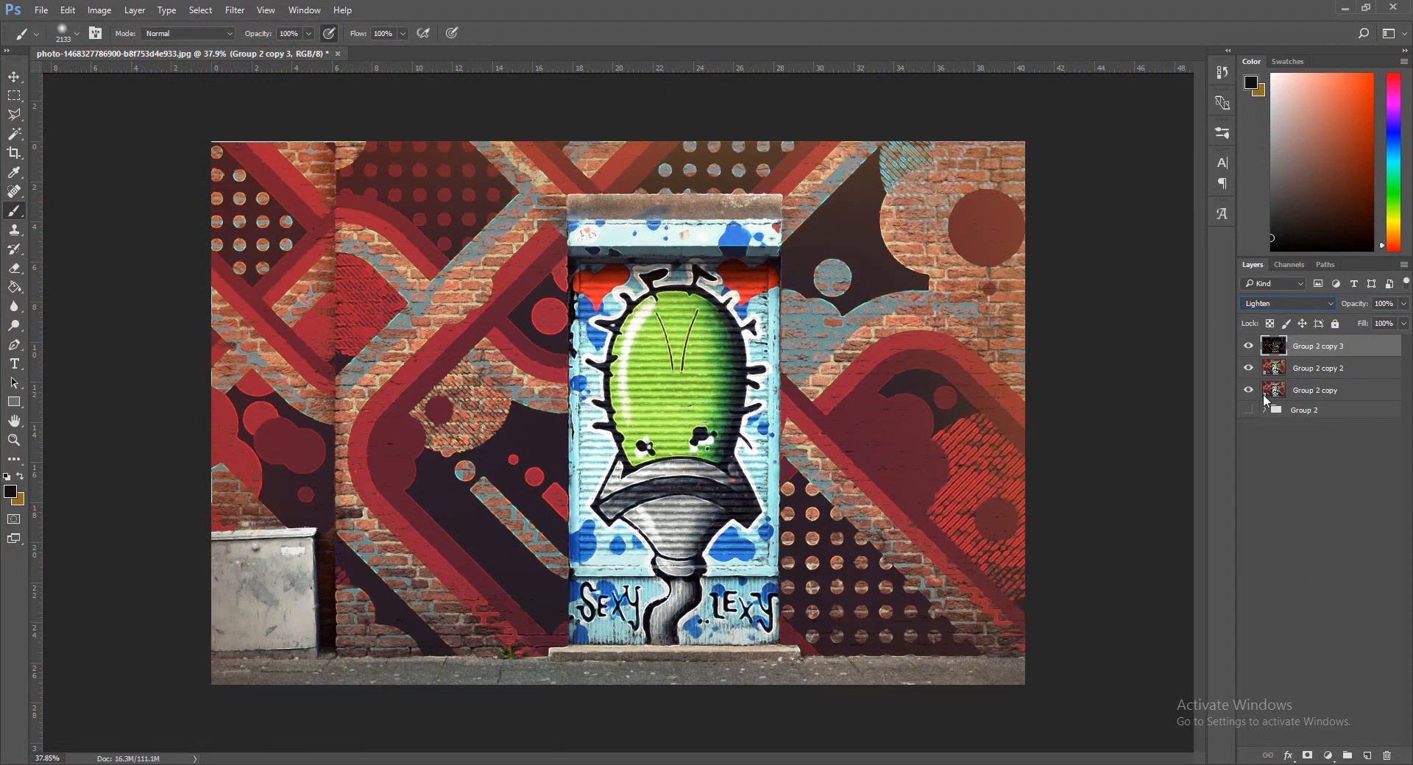
left_click(1287, 496)
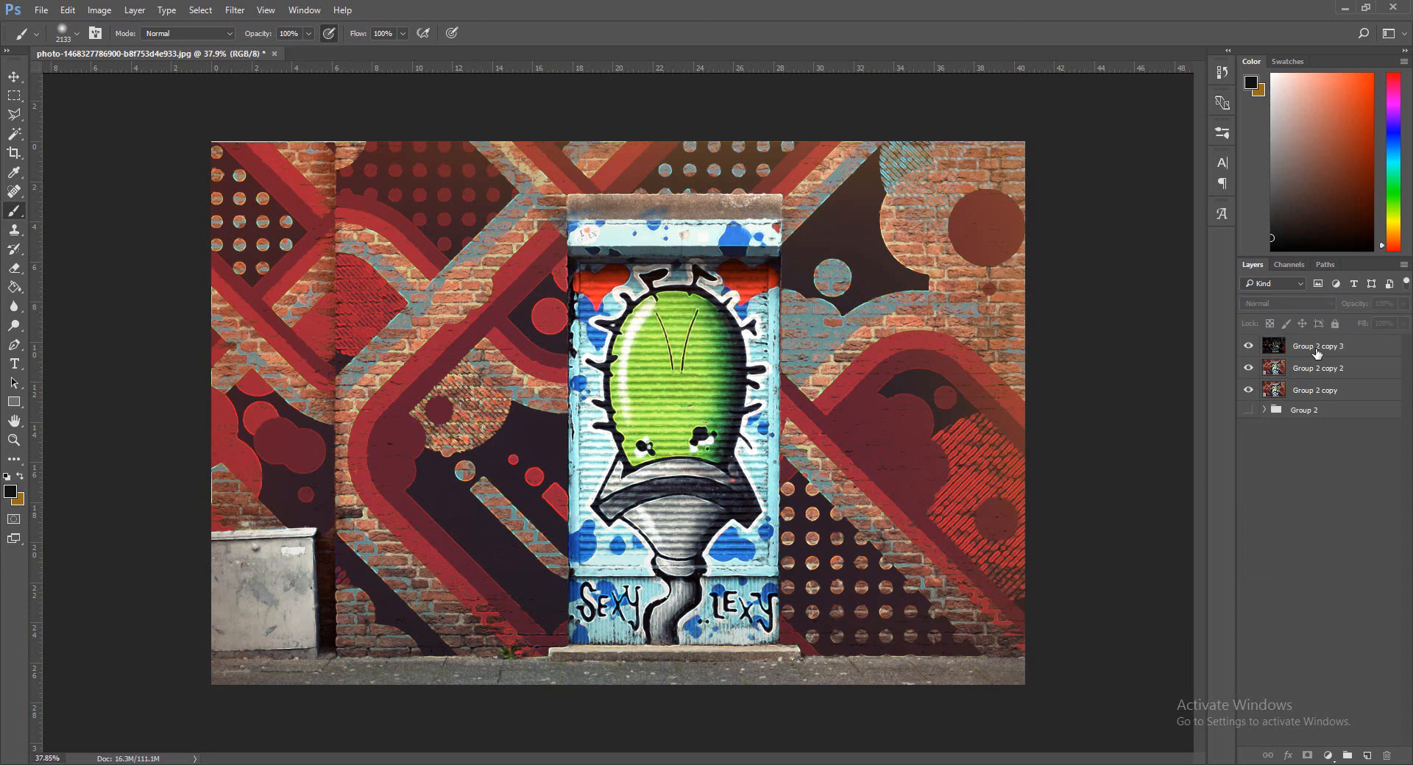
Offset the glowing-edges layer 11 px up and 8 px right with Free Transform.
left_click(1318, 352)
key("ctrl+t")
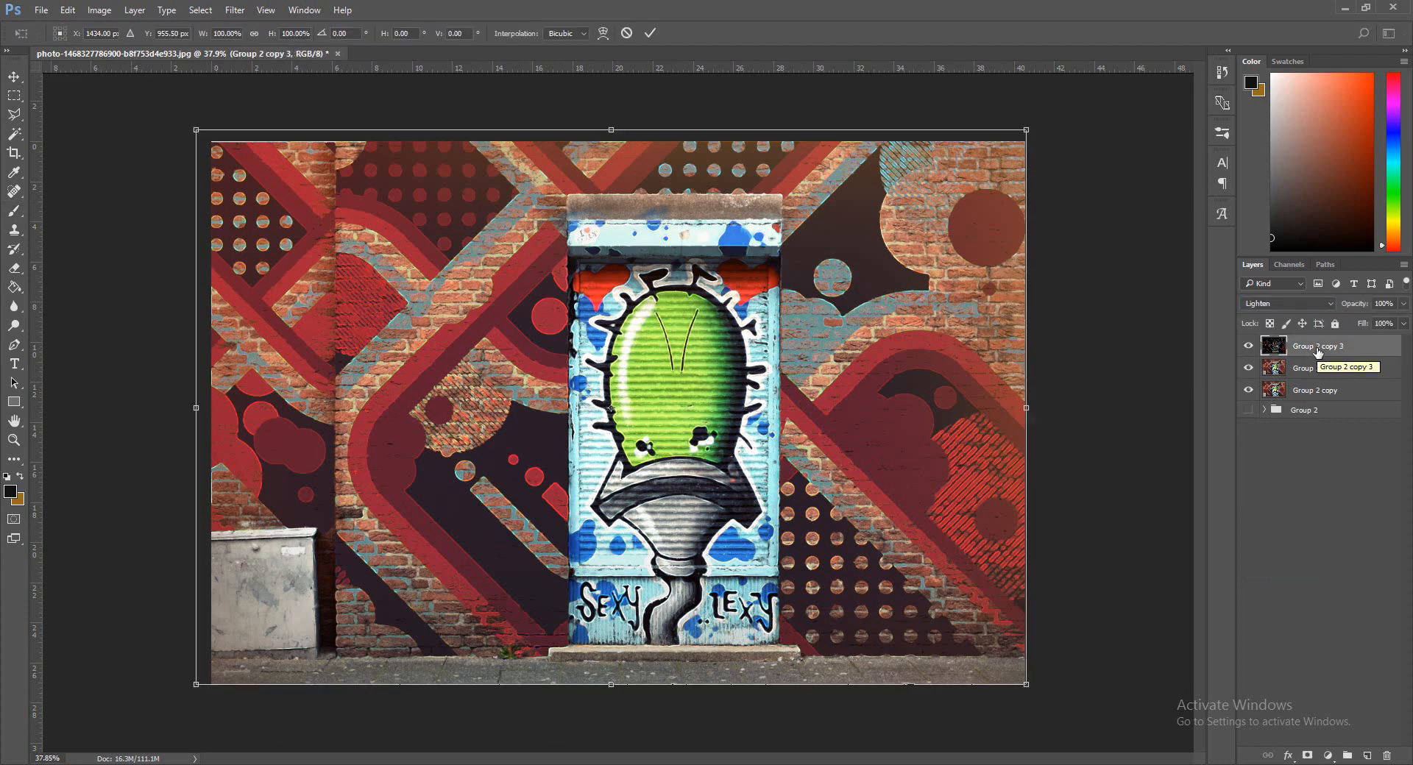
key("Up")
key("Up")
key("Up")
key("Up")
key("Up")
key("Up")
key("Up")
key("Up")
key("Up")
key("Up")
key("Up")
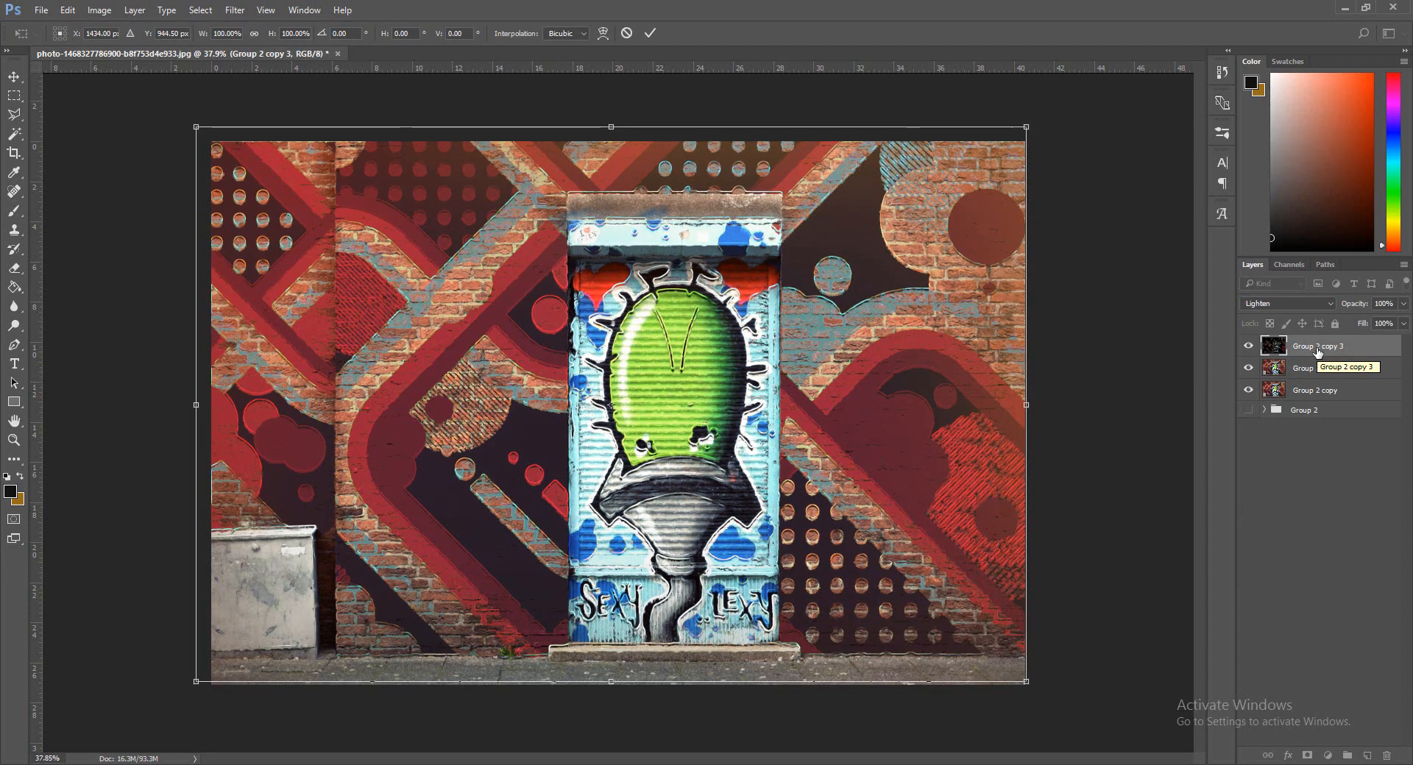
key("Right")
key("Right")
key("Right")
key("Right")
key("Right")
key("Right")
key("Right")
key("Right")
key("b")
key("Return")
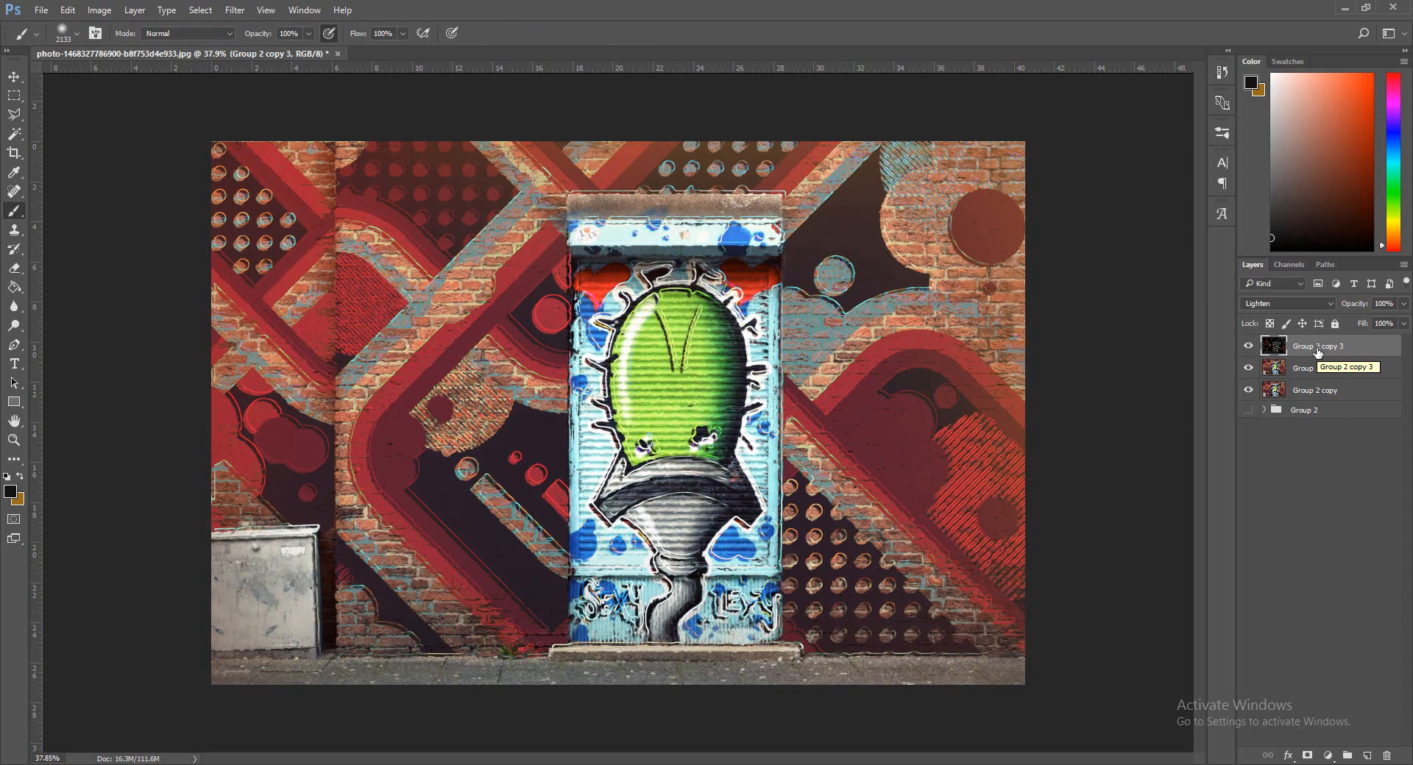
Shift the glowing-edges layer back 5 px left and 5 px down with Free Transform.
key("ctrl+t")
key("Left")
key("Left")
key("Left")
key("Left")
key("Left")
key("Down")
key("Down")
key("Down")
key("Down")
key("Down")
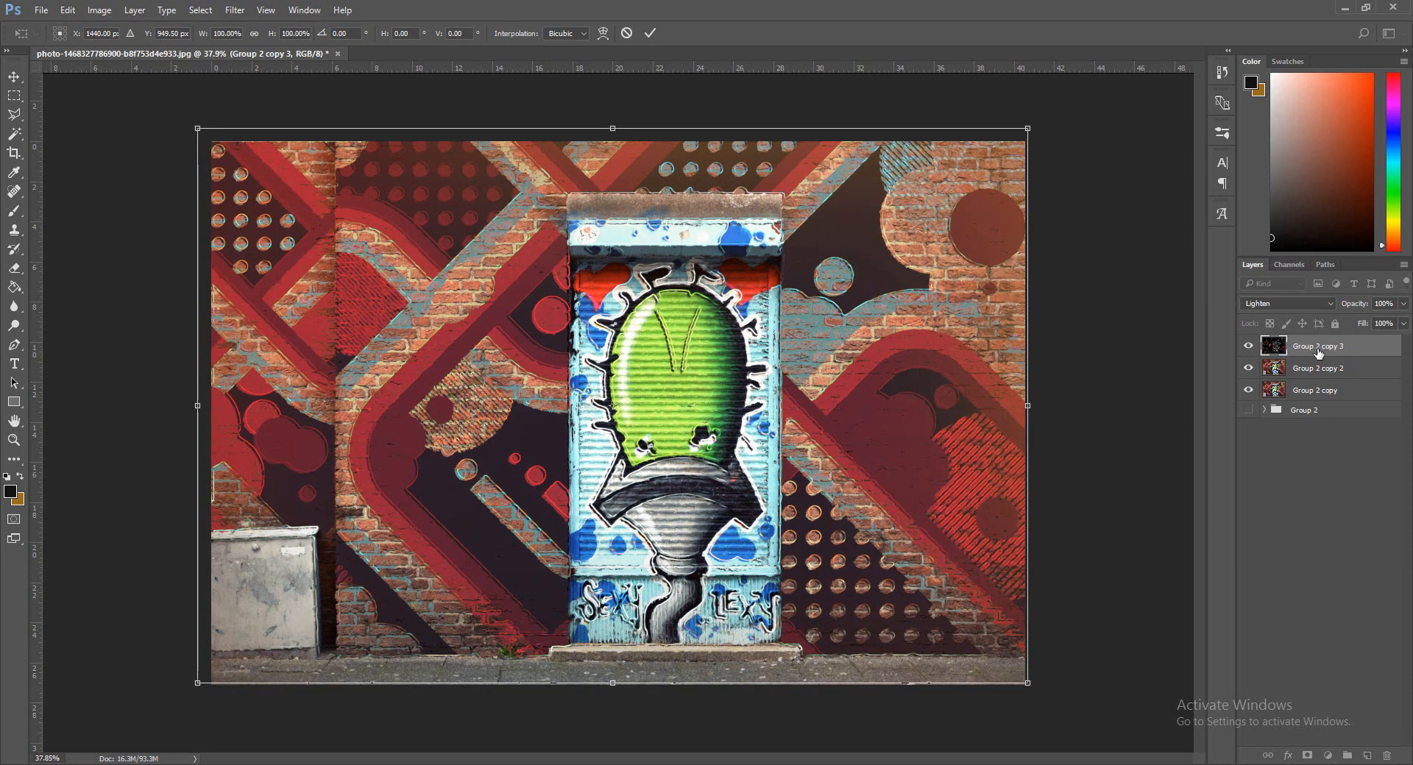
key("b")
key("Return")
Nudge the glowing-edges layer up and right with Free Transform to X 1440 px, Y 944.50 px.
key("ctrl+t")
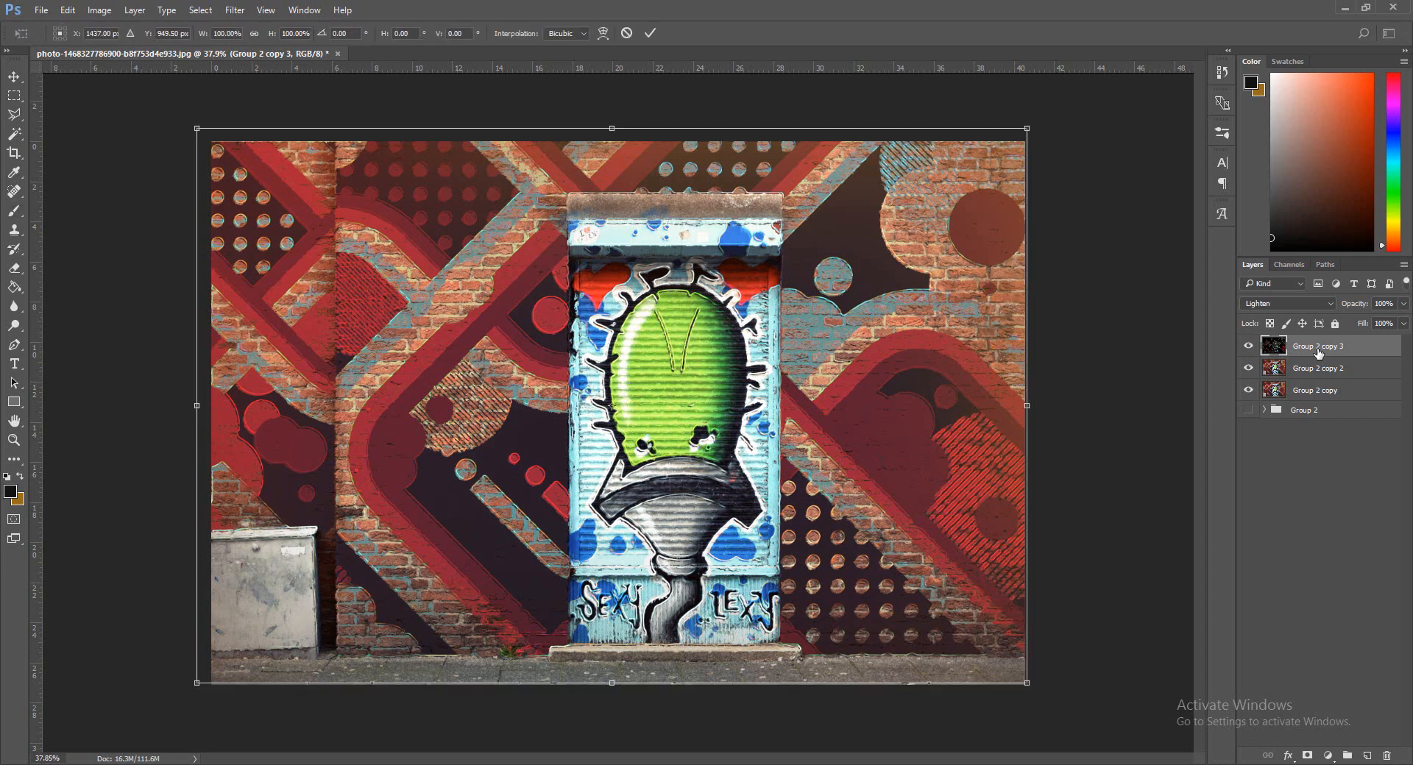
key("Up")
key("Up")
key("Up")
key("Up")
key("Right")
key("Right")
key("Right")
key("Return")
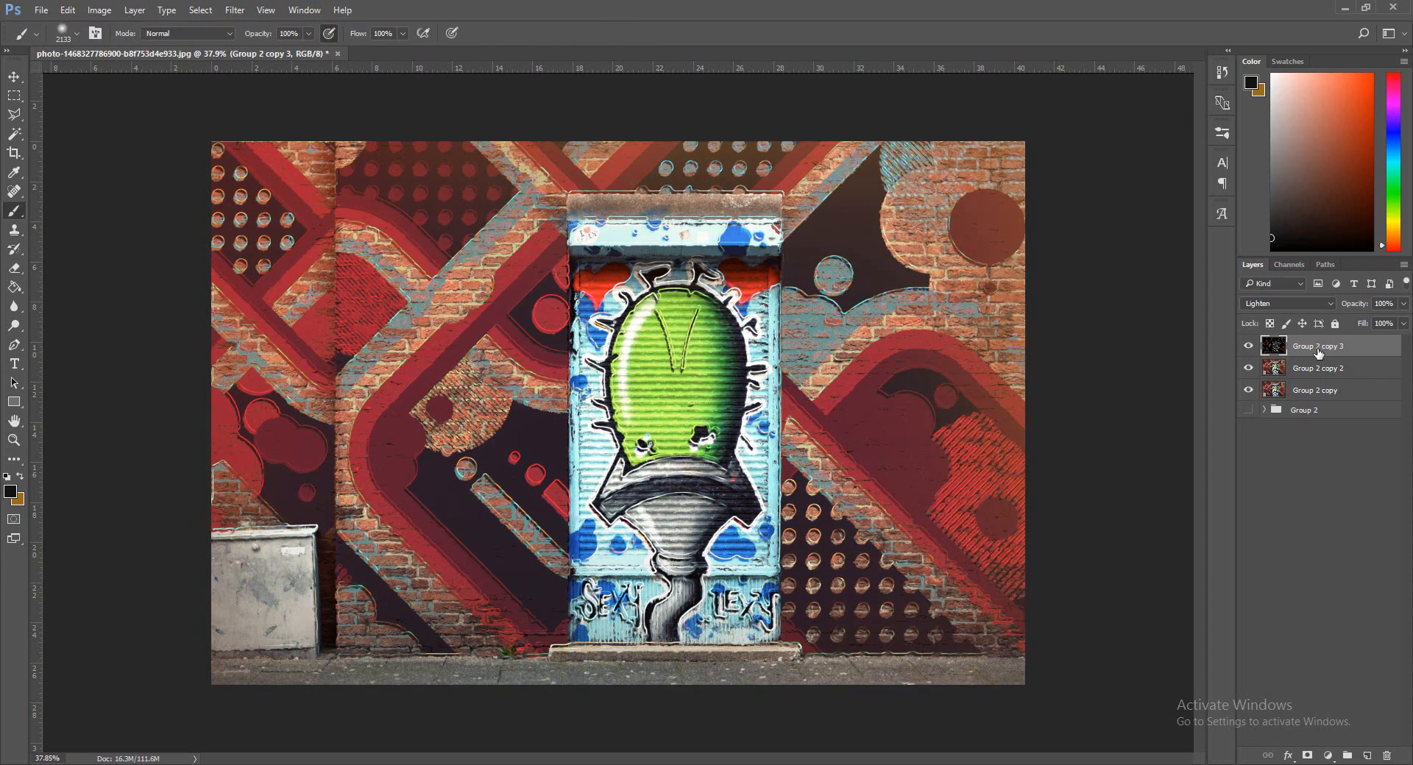
Duplicate the glowing-edges layer and offset the copy left to about X 1416 px and slightly down.
key("ctrl+j")
key("ctrl+t")
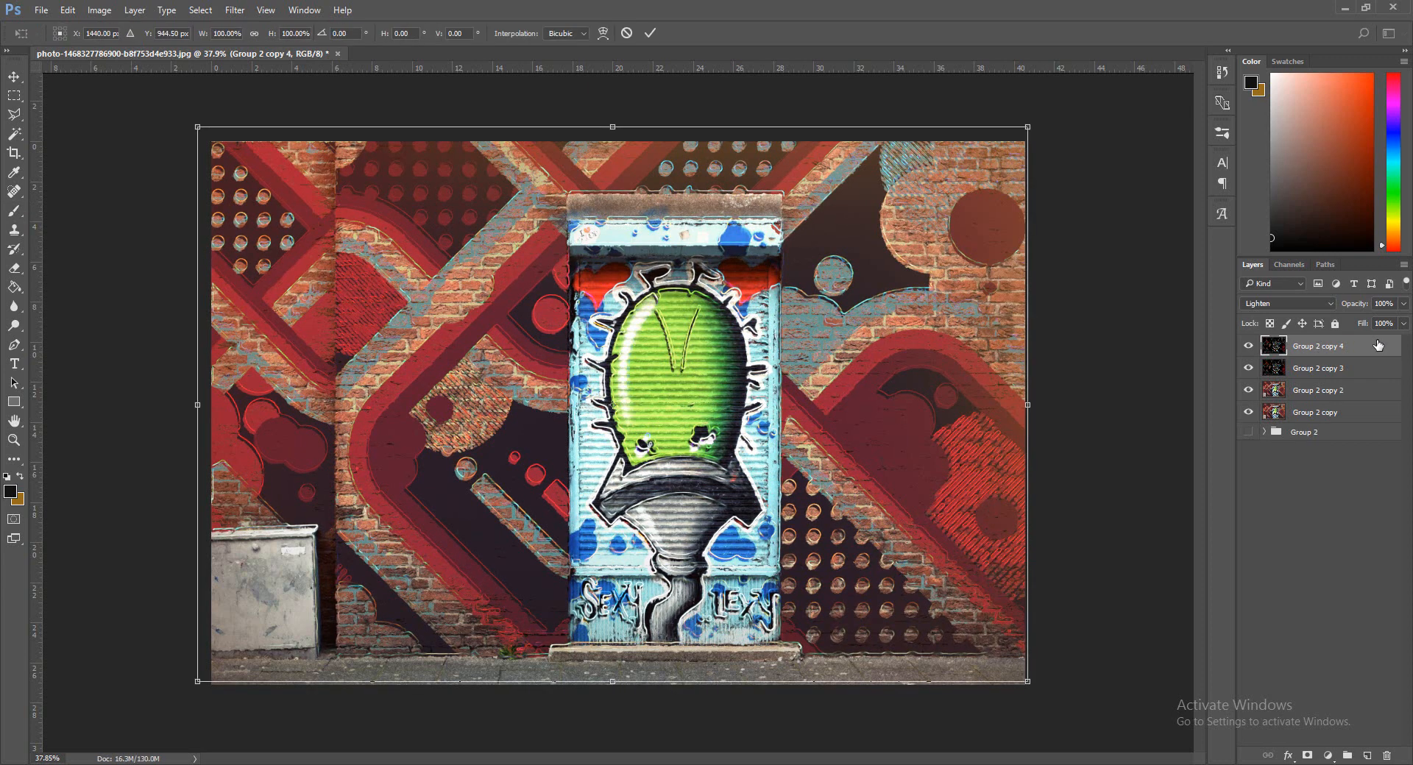
key("Left")
key("Left")
key("Left")
key("Left")
key("Left")
key("Left")
key("Left")
key("Left")
key("Left")
key("Left")
key("Left")
key("Left")
key("Left")
key("Left")
key("Left")
key("Left")
key("Left")
key("Left")
key("Left")
key("Left")
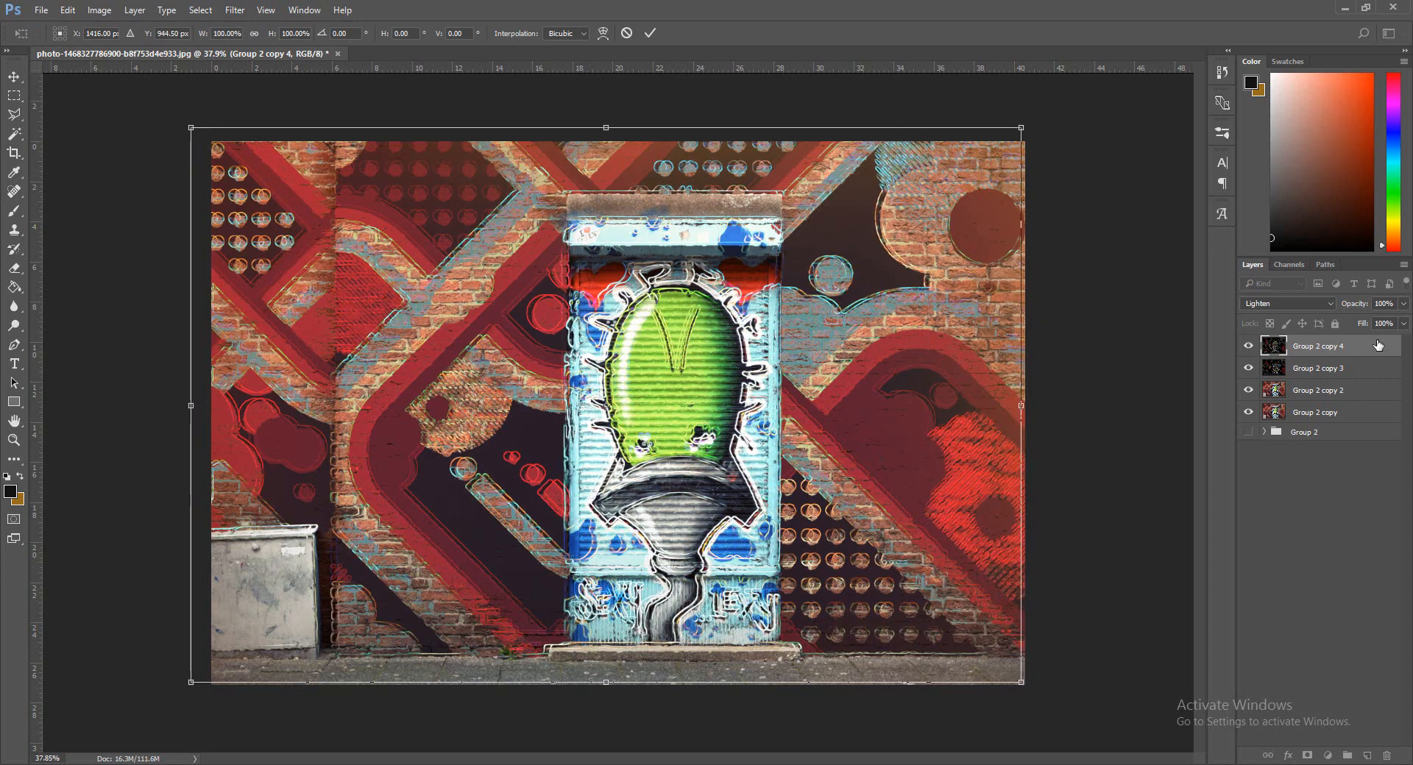
key("Down")
key("Down")
key("Down")
key("Down")
key("Down")
key("Down")
key("Down")
key("Down")
key("Down")
key("Down")
key("Down")
key("Down")
key("Down")
key("Down")
key("Return")
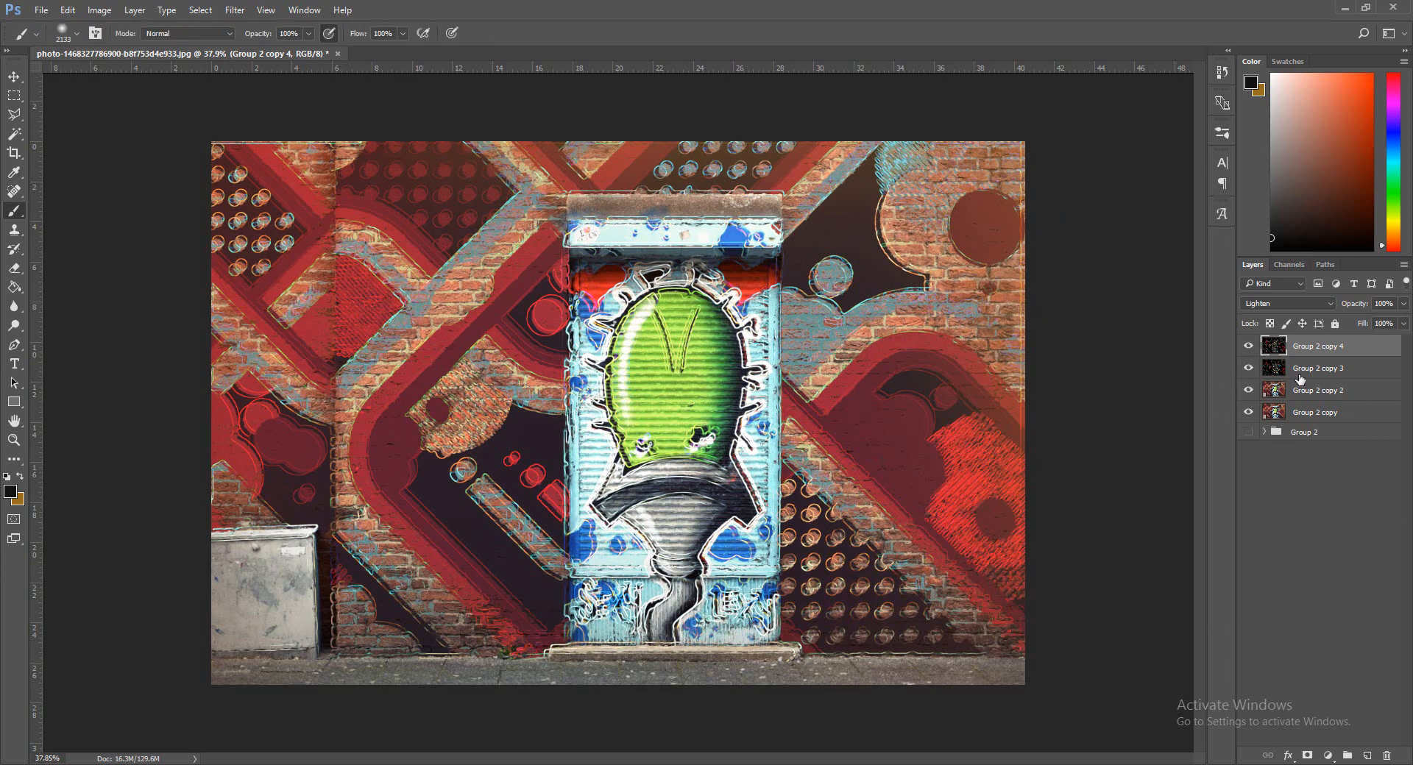
Add a Hue/Saturation adjustment clipped to the upper glowing-edges layer, Group 2 copy 4, and set its Hue to -40.
left_click(1328, 756)
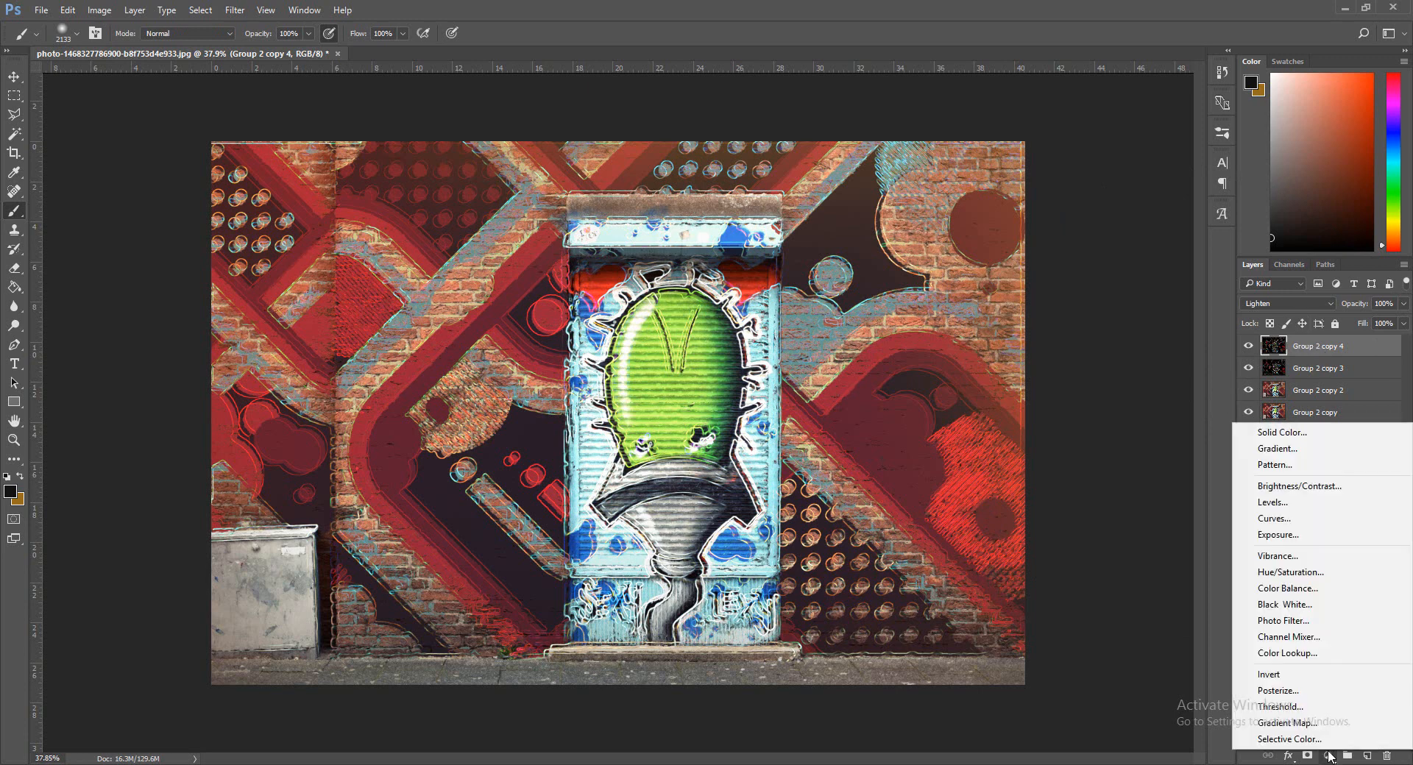
left_click(1327, 577)
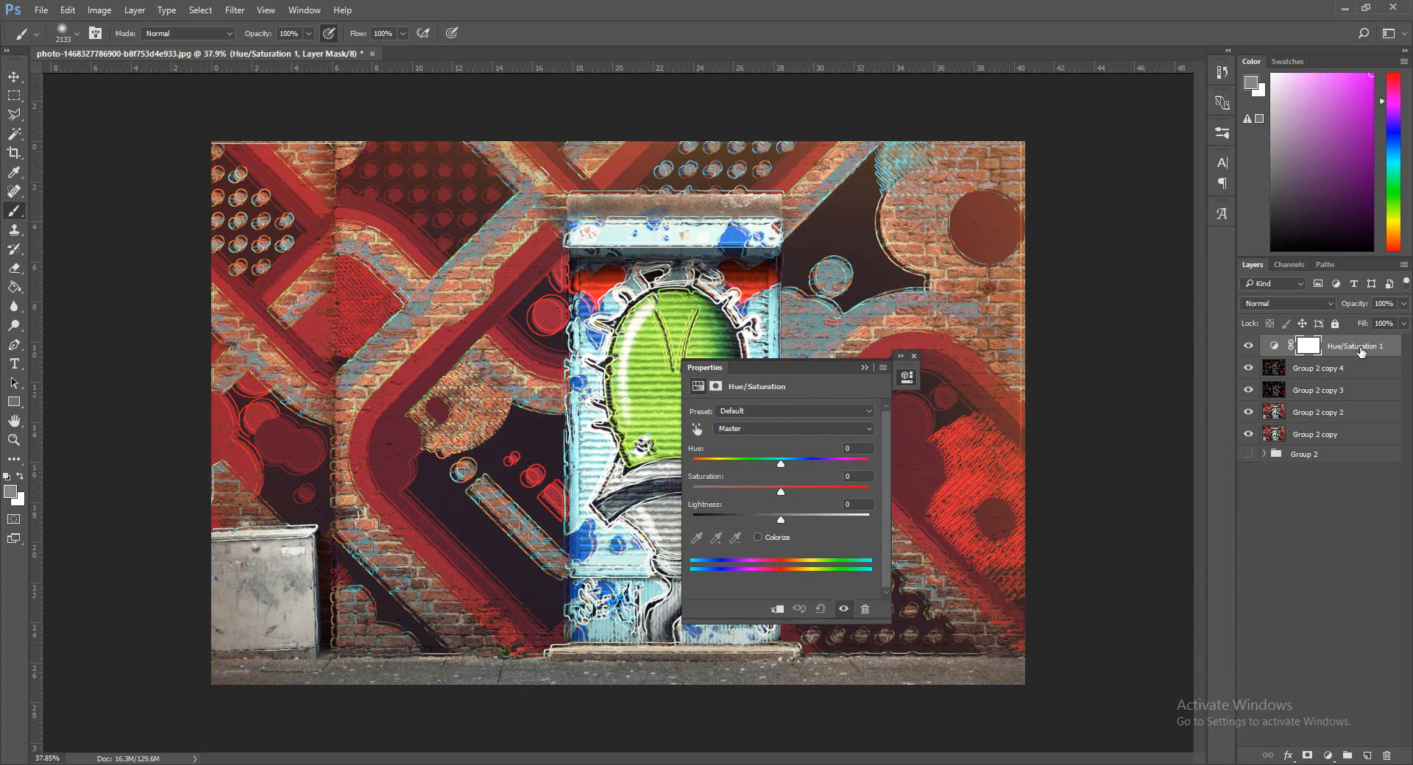
right_click(1360, 355)
left_click(1254, 415)
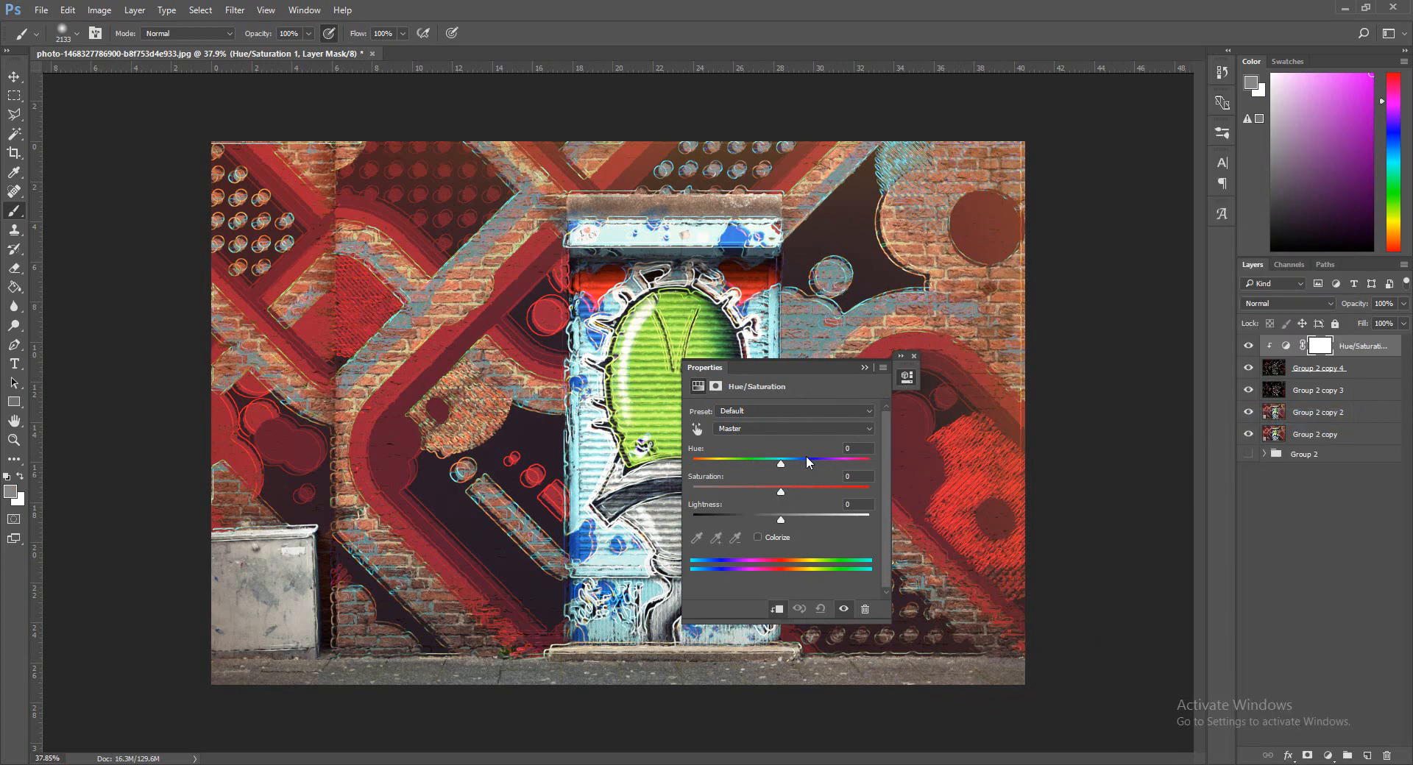
left_click_drag(781, 464, 746, 465)
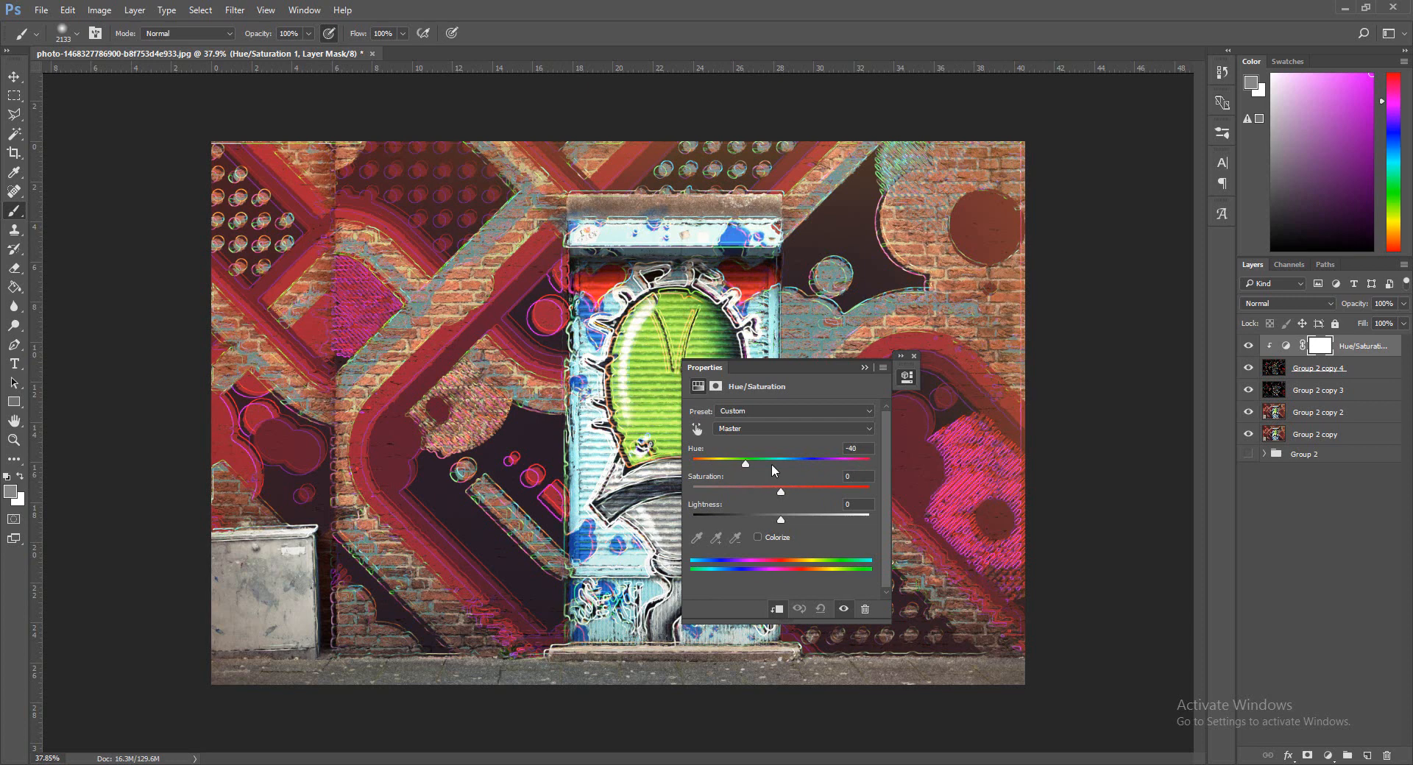
left_click(867, 368)
left_click(914, 356)
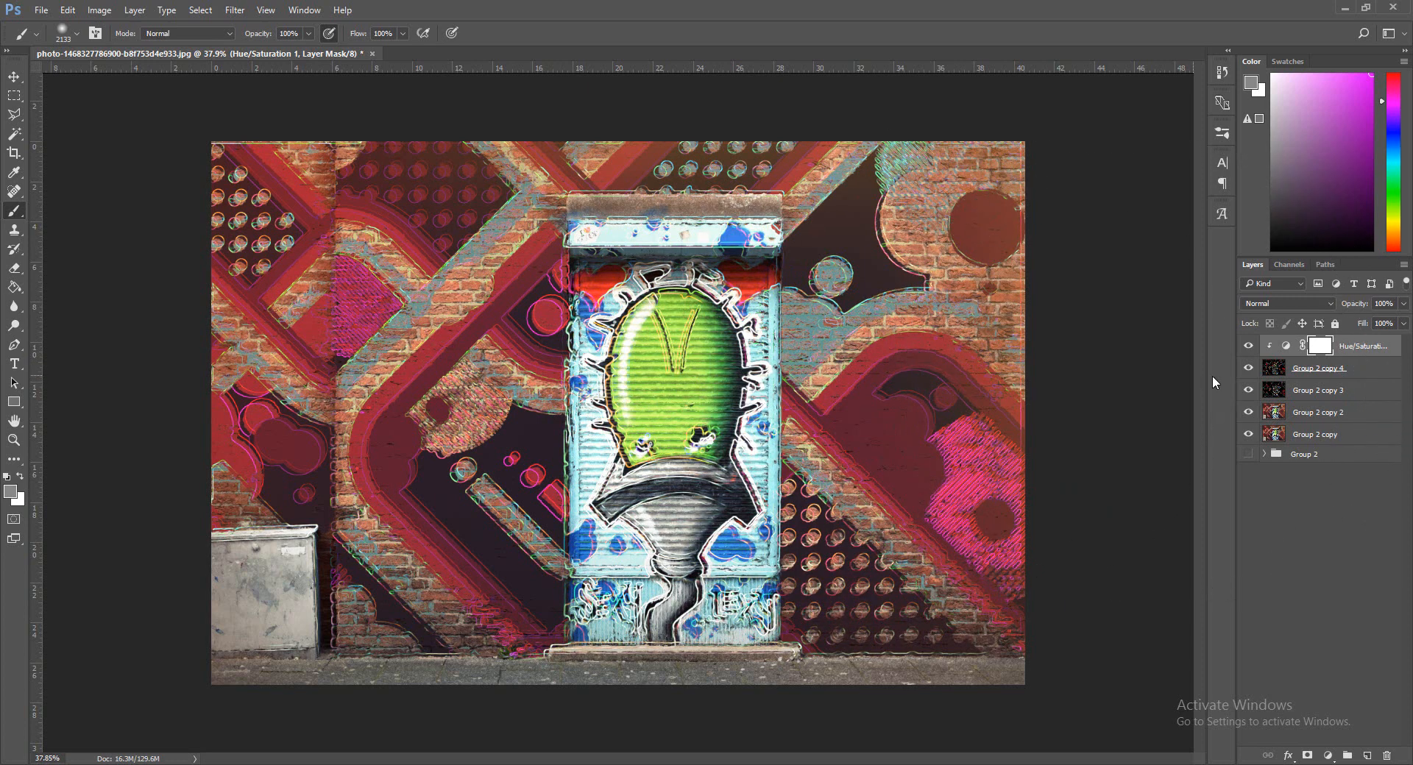
Add a Hue/Saturation adjustment clipped to the lower glowing-edges layer, Group 2 copy 3, and shift its Hue strongly to the positive side.
left_click(1307, 394)
left_click(1327, 756)
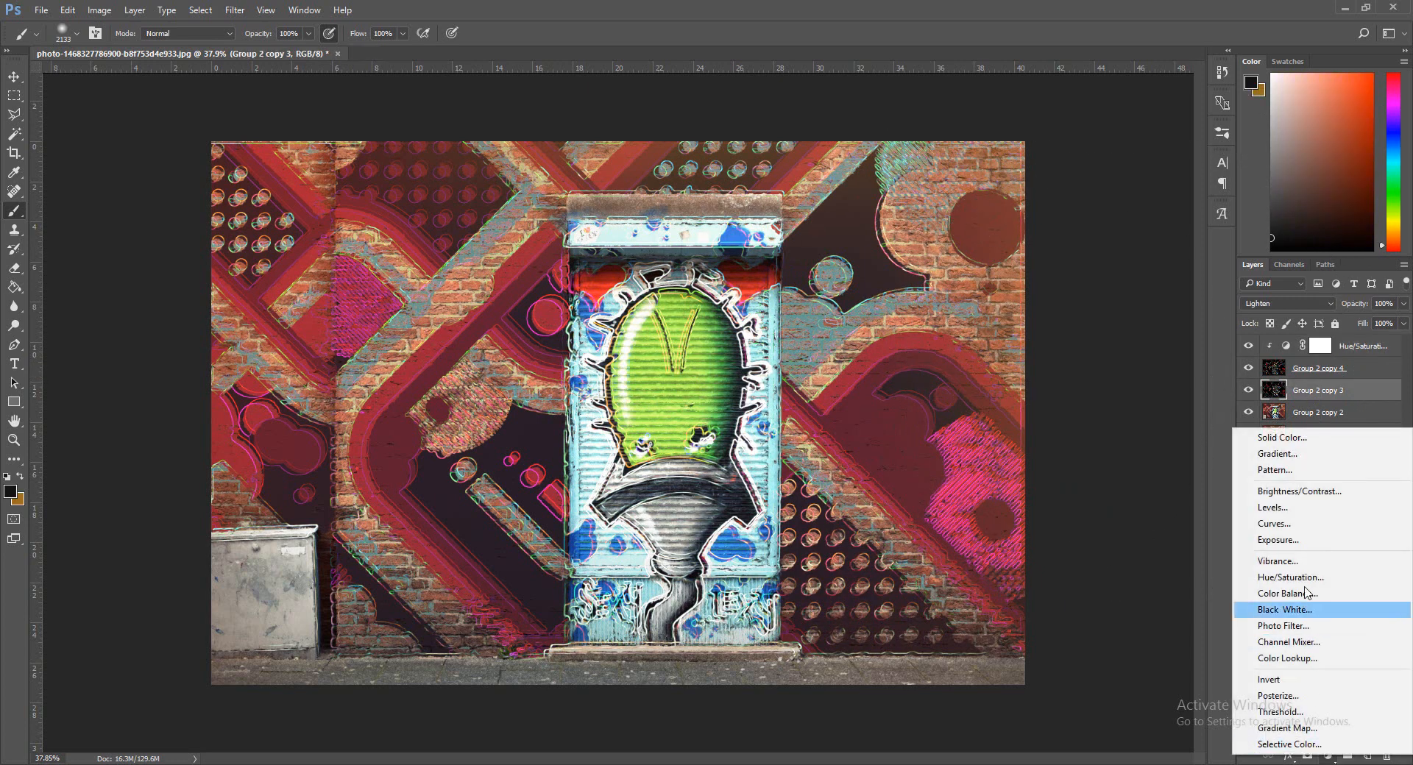
left_click(1311, 578)
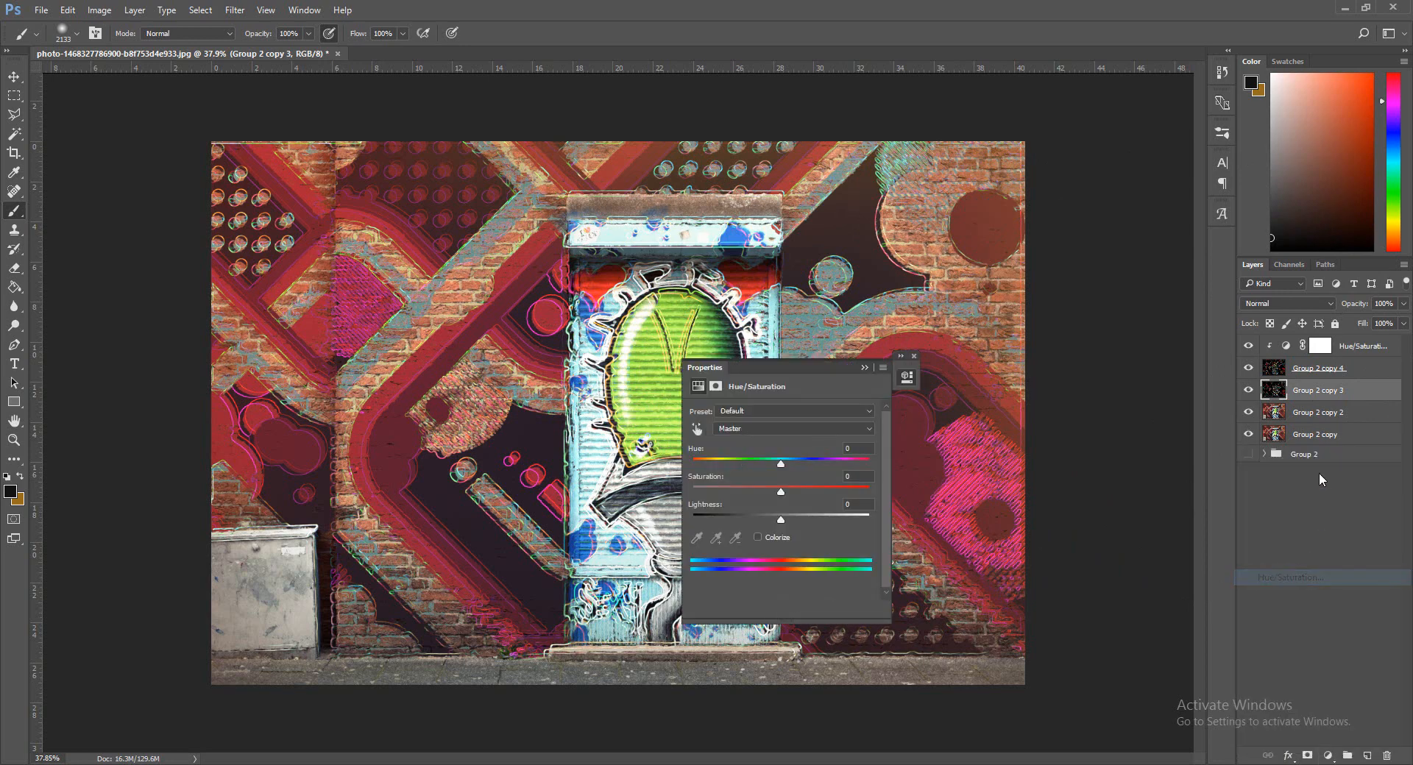
right_click(1353, 394)
left_click(1281, 418)
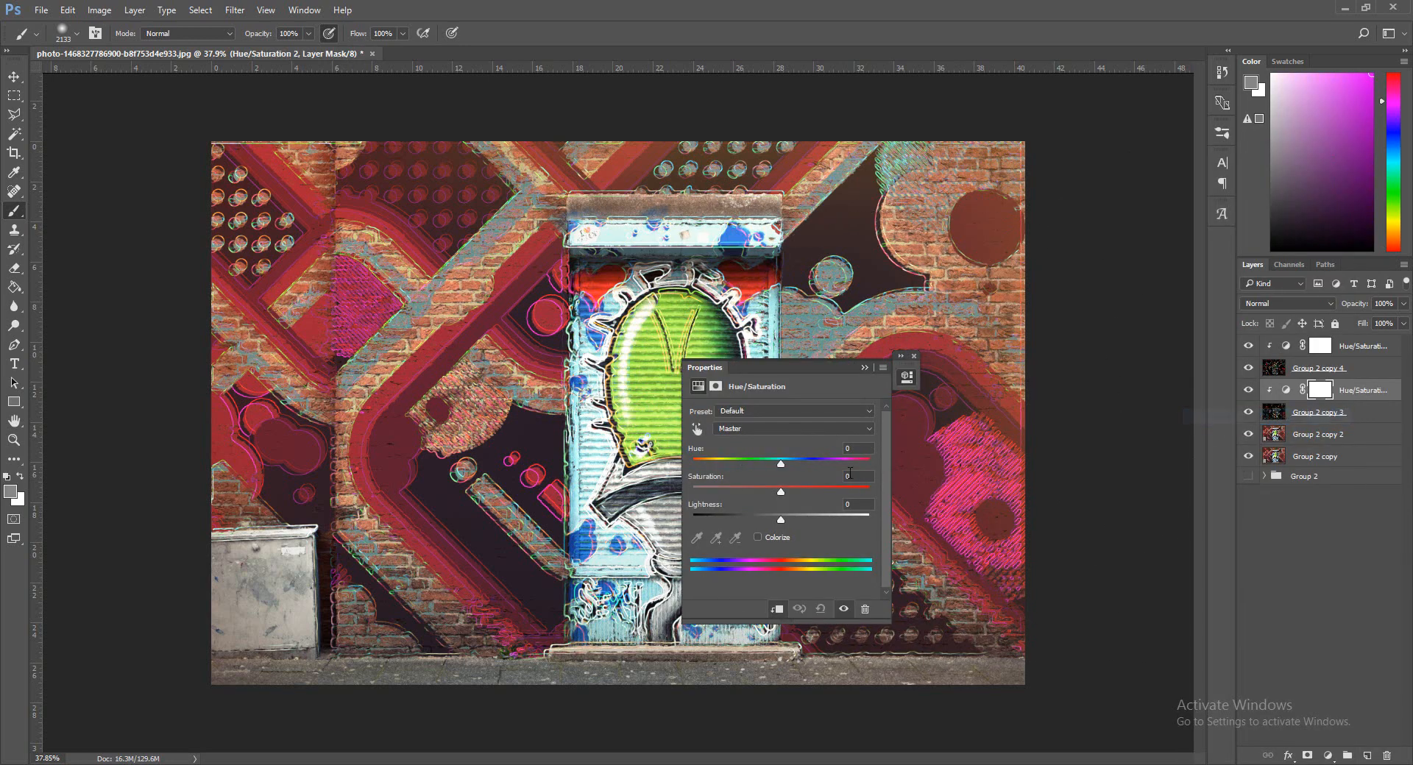
left_click_drag(828, 458, 842, 461)
left_click(865, 367)
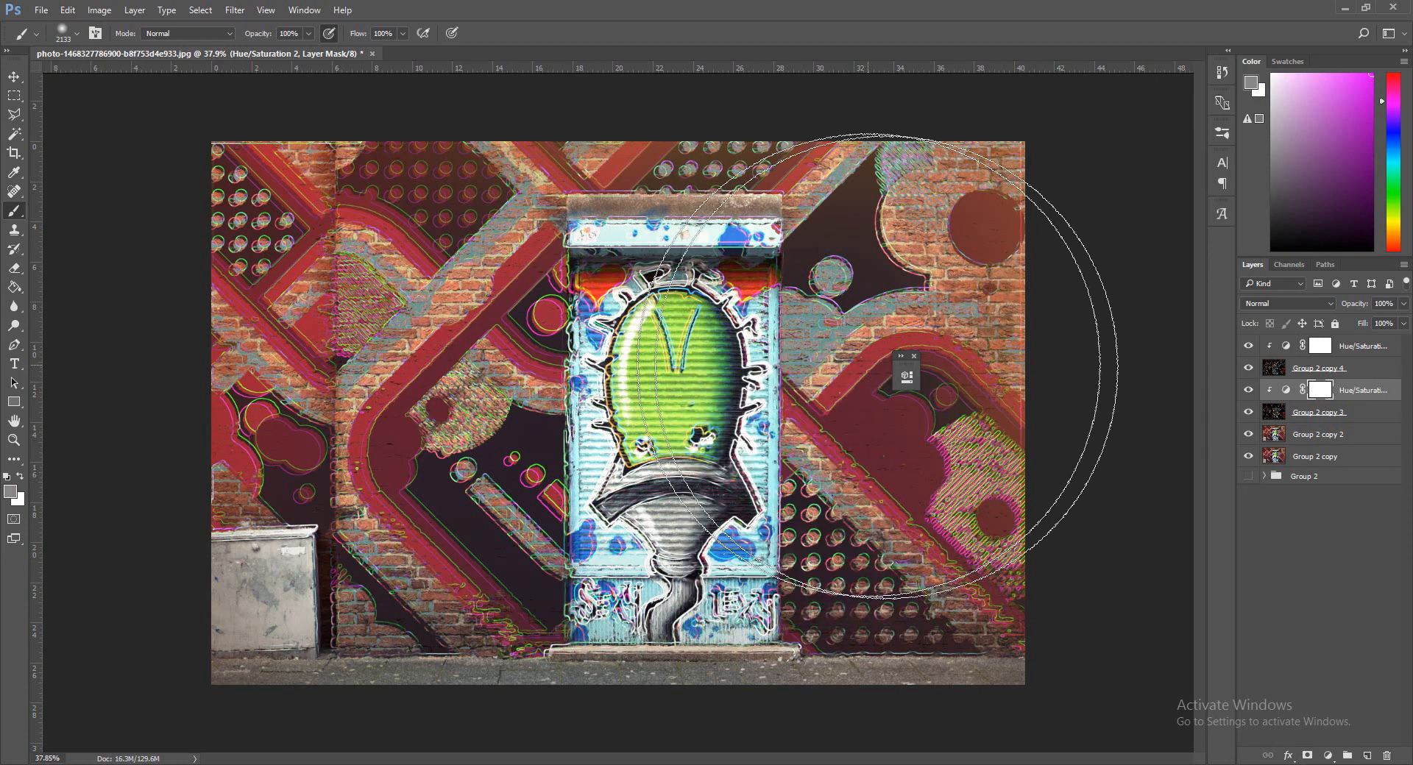
left_click(913, 356)
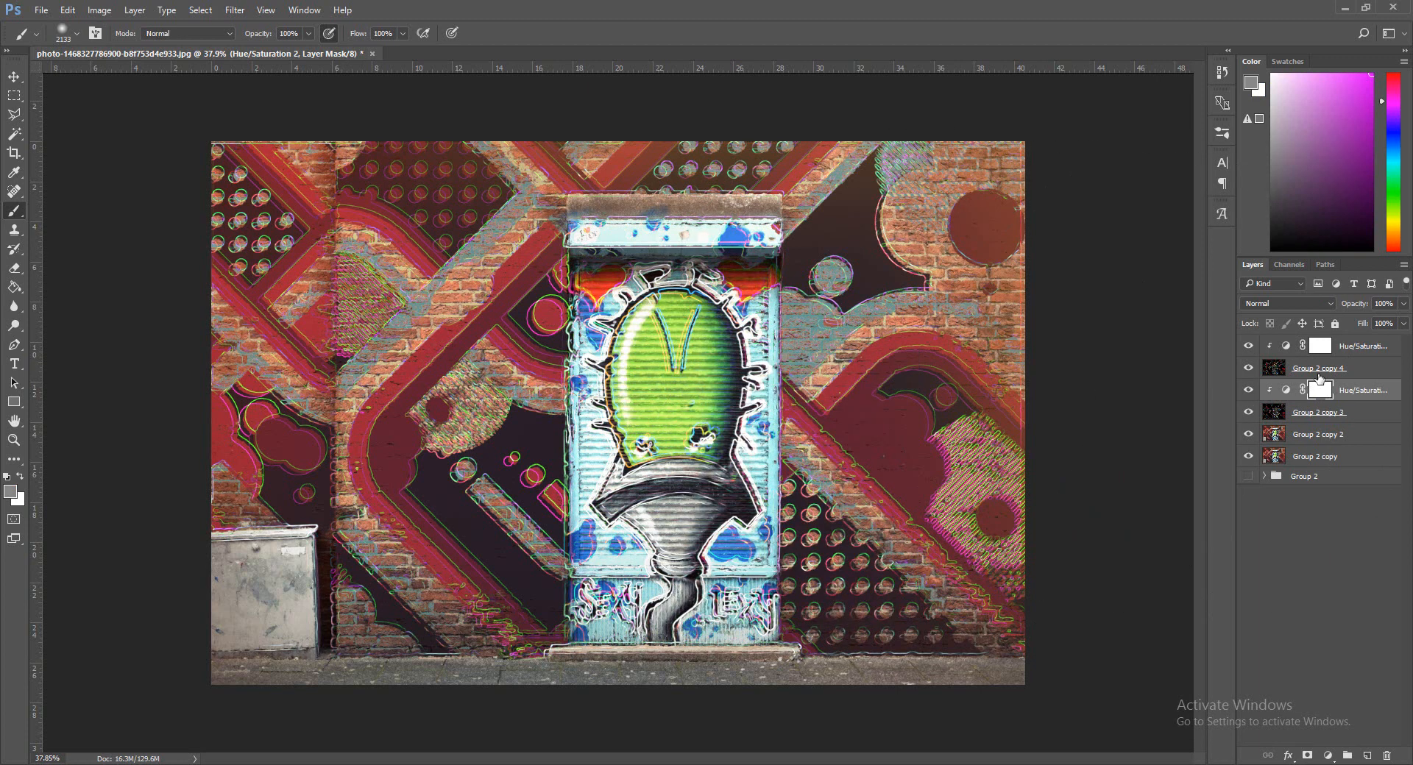
Reduce the opacity of both glowing-edges layers, Group 2 copy 4 and Group 2 copy 3, to 50%.
left_click(1318, 371)
left_click(1308, 417, "ctrl")
left_click(1404, 303)
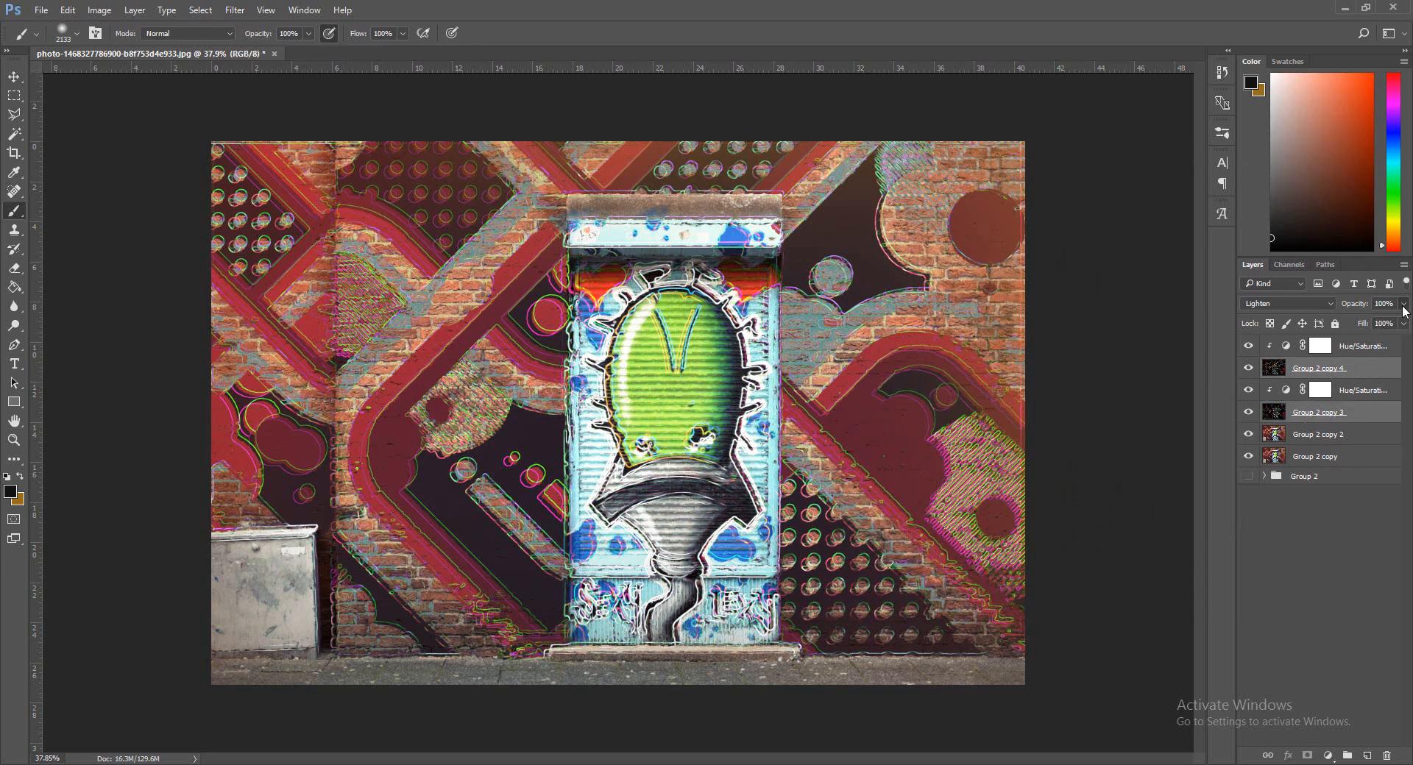
left_click_drag(1374, 317, 1370, 319)
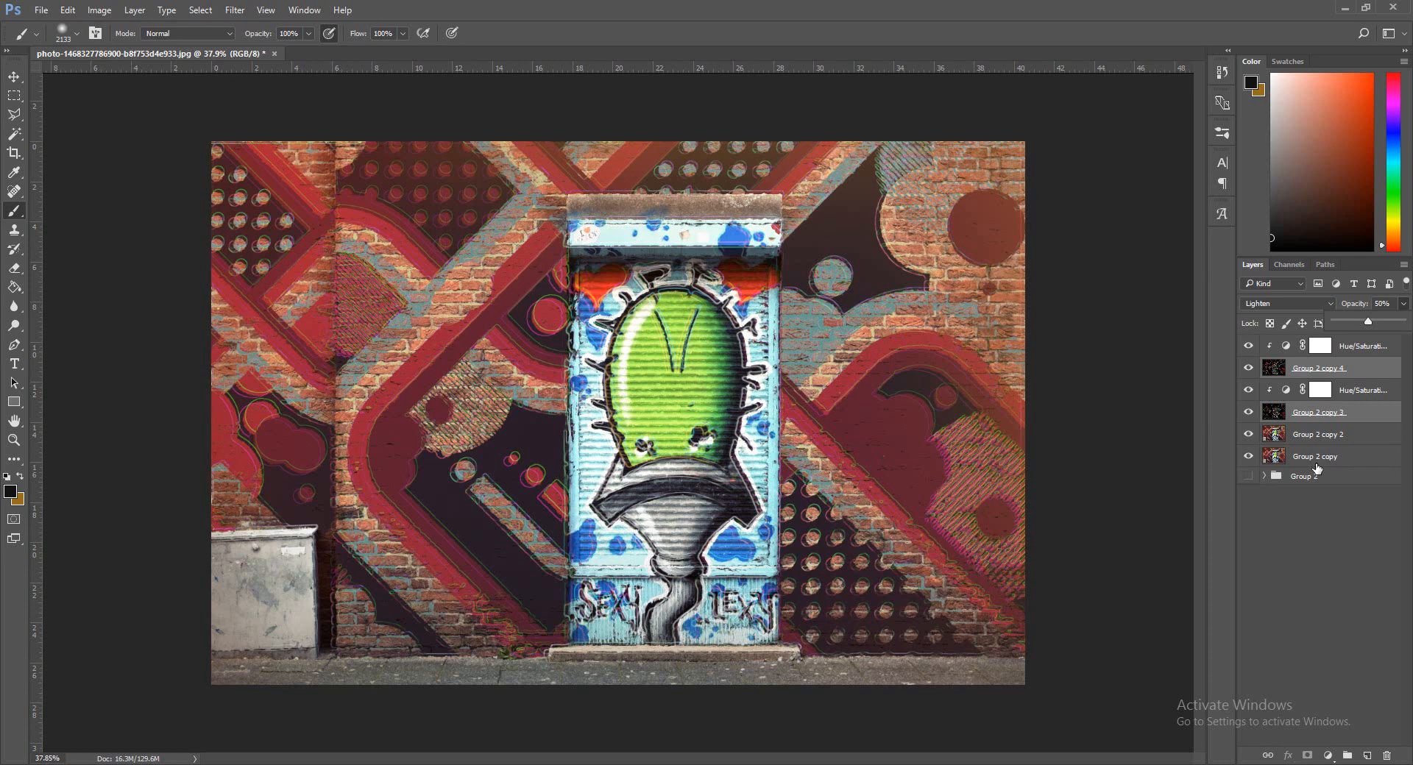
Group all layers from the topmost Hue/Saturation adjustment down to Group 2 copy into a new group.
left_click(1317, 468)
left_click(1319, 459)
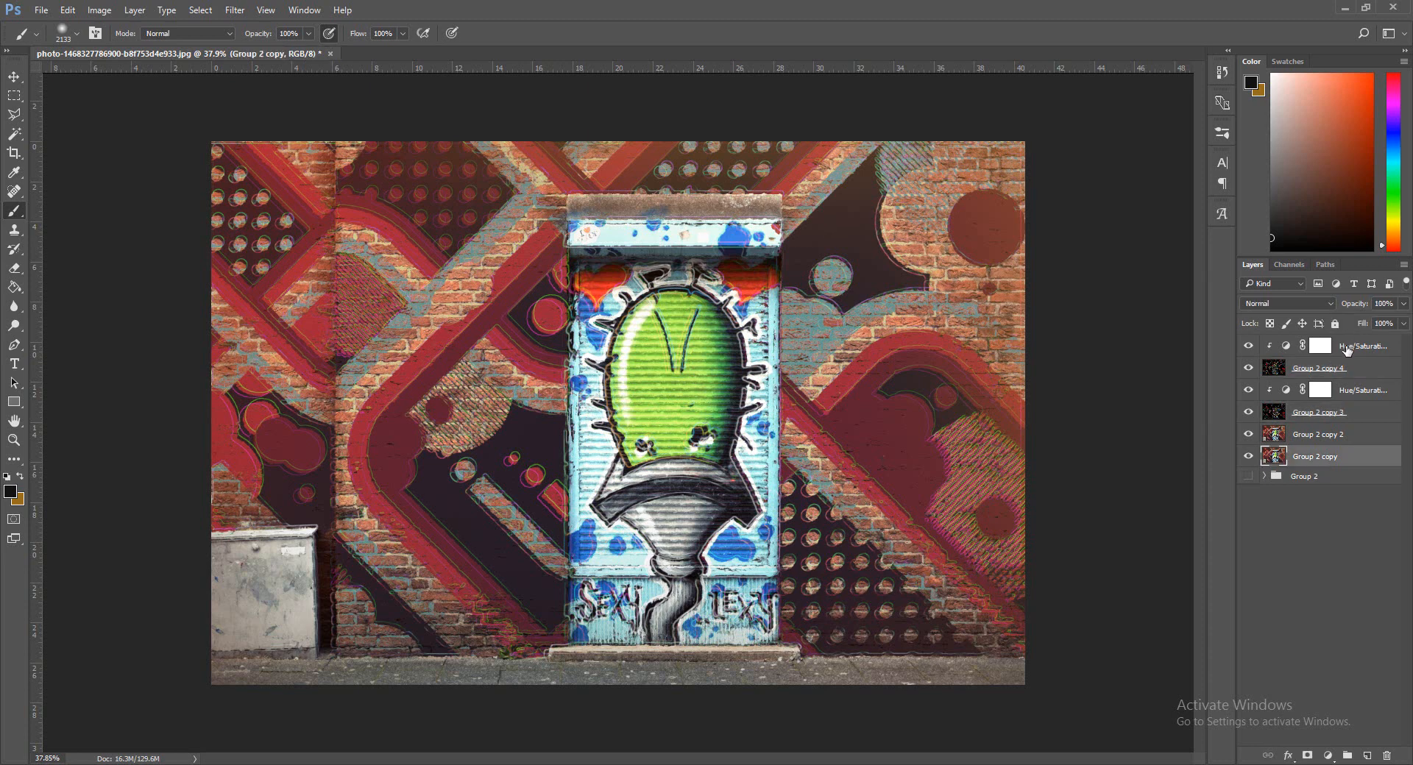
left_click(1349, 348)
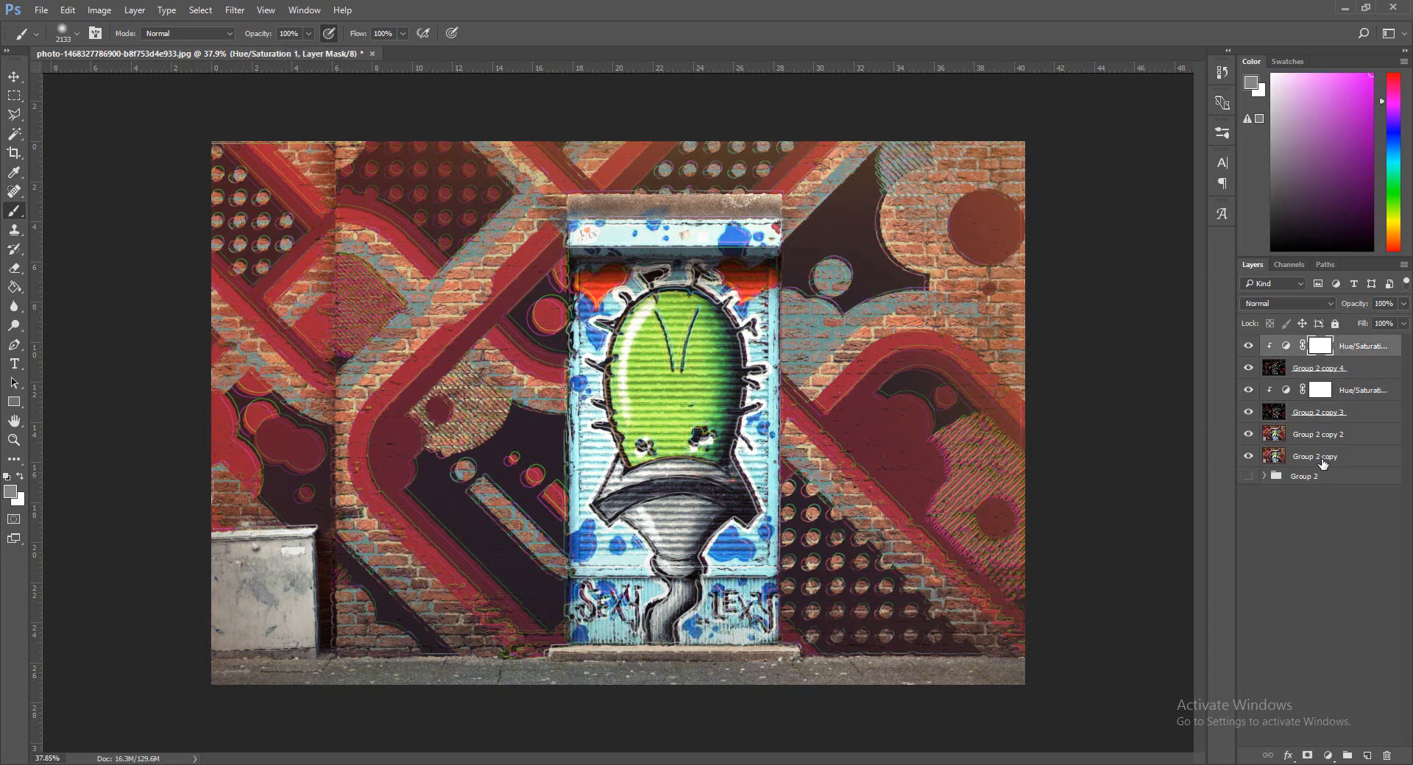
left_click(1322, 462, "shift")
left_click(1347, 756)
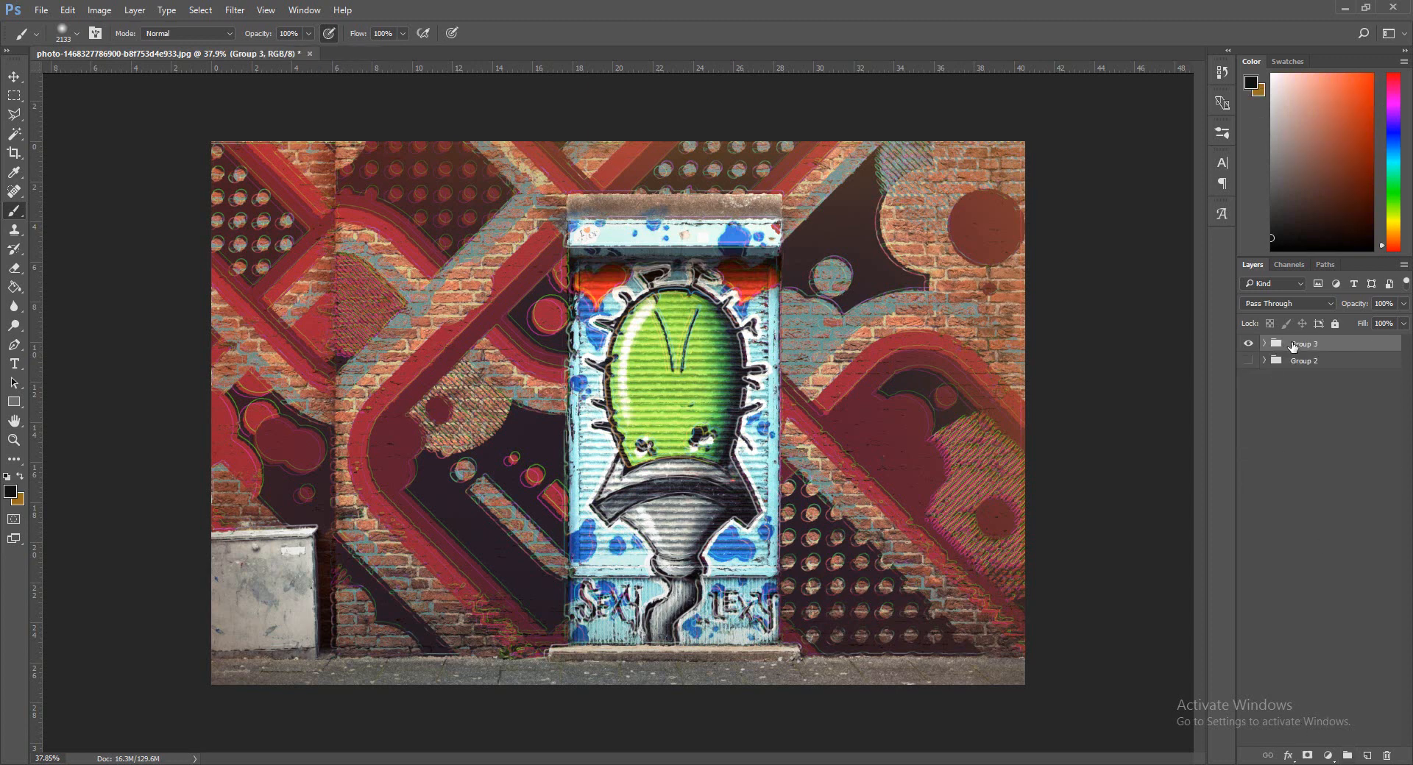
Duplicate Group 3 and merge the copy into a single layer.
key("ctrl+j")
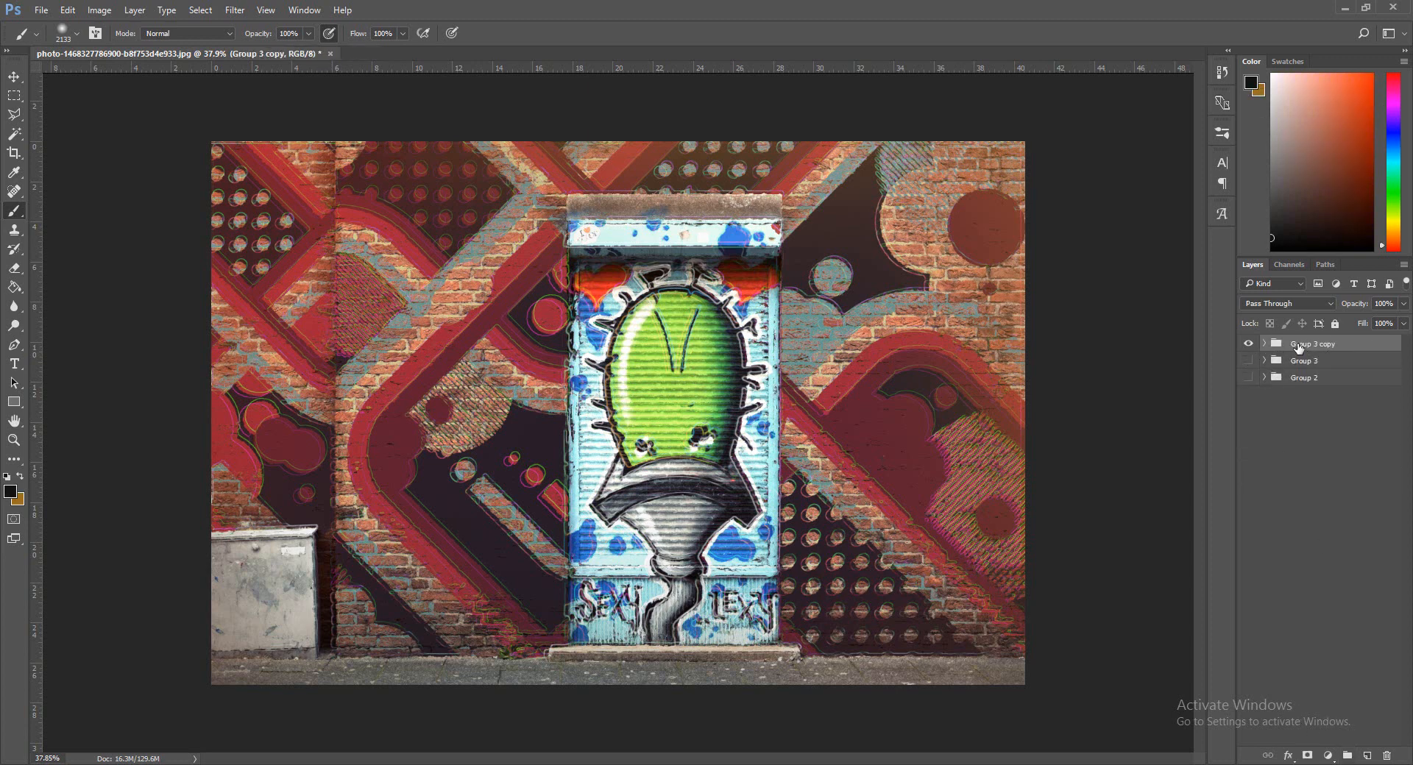
right_click(1299, 346)
left_click(1254, 620)
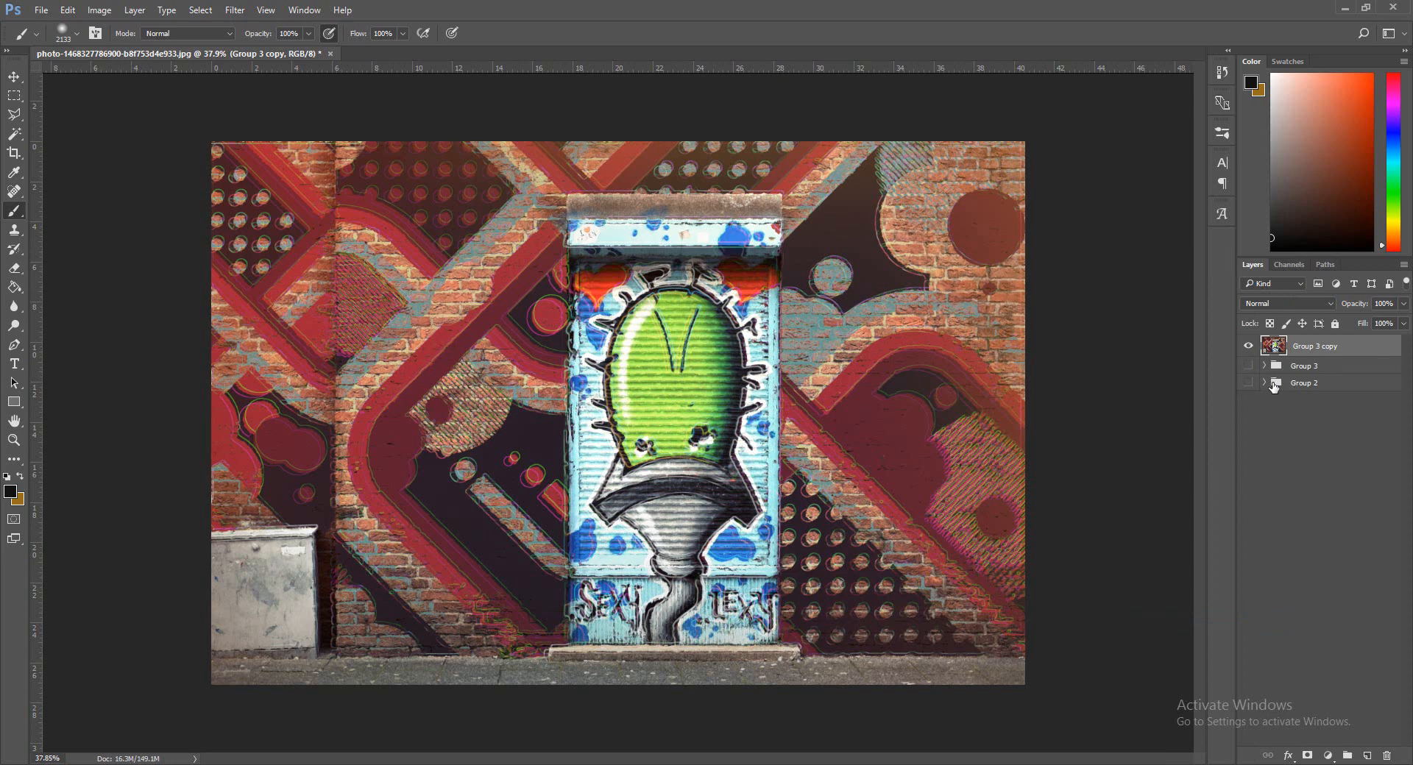
Create a new group above the merged layer and add a Brightness/Contrast adjustment with Brightness -35 and Contrast -14.
left_click(1347, 756)
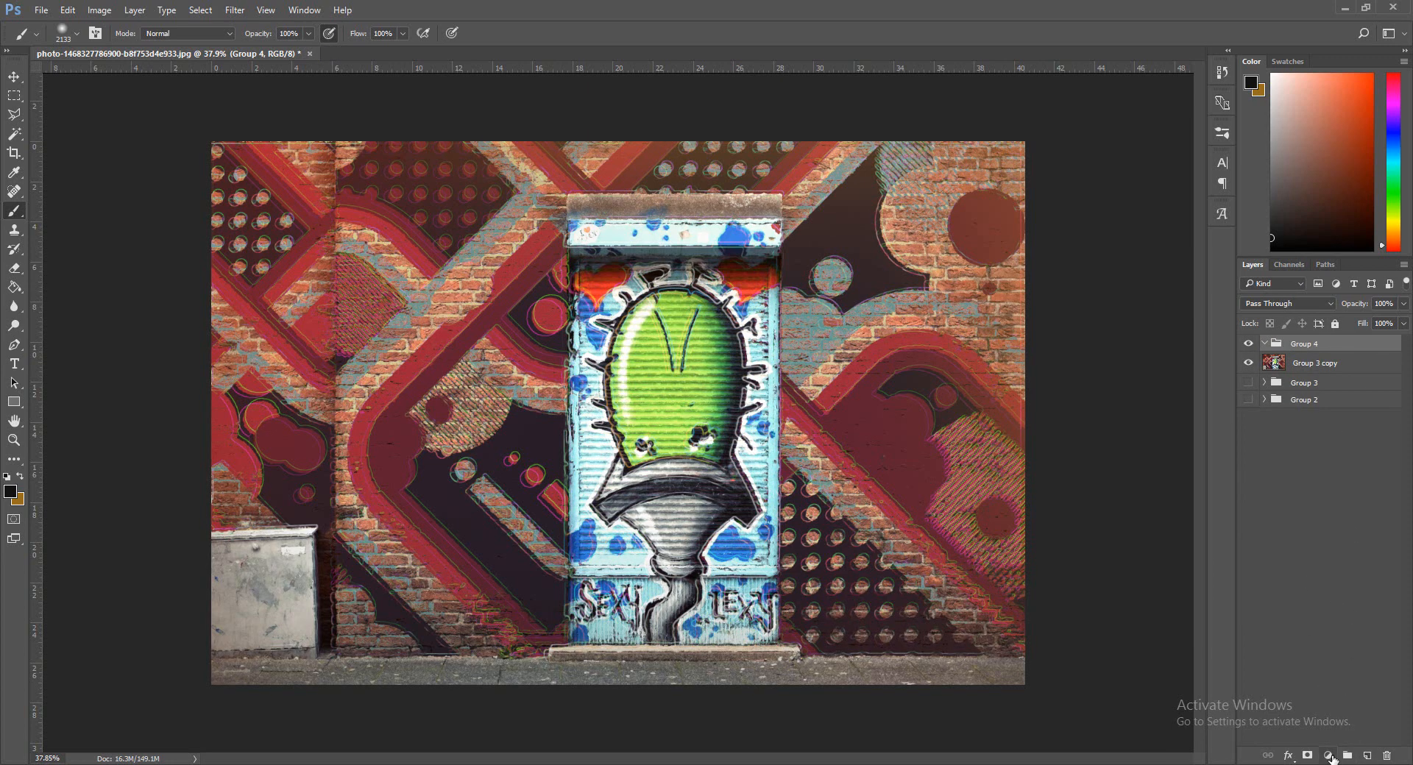
left_click(1329, 756)
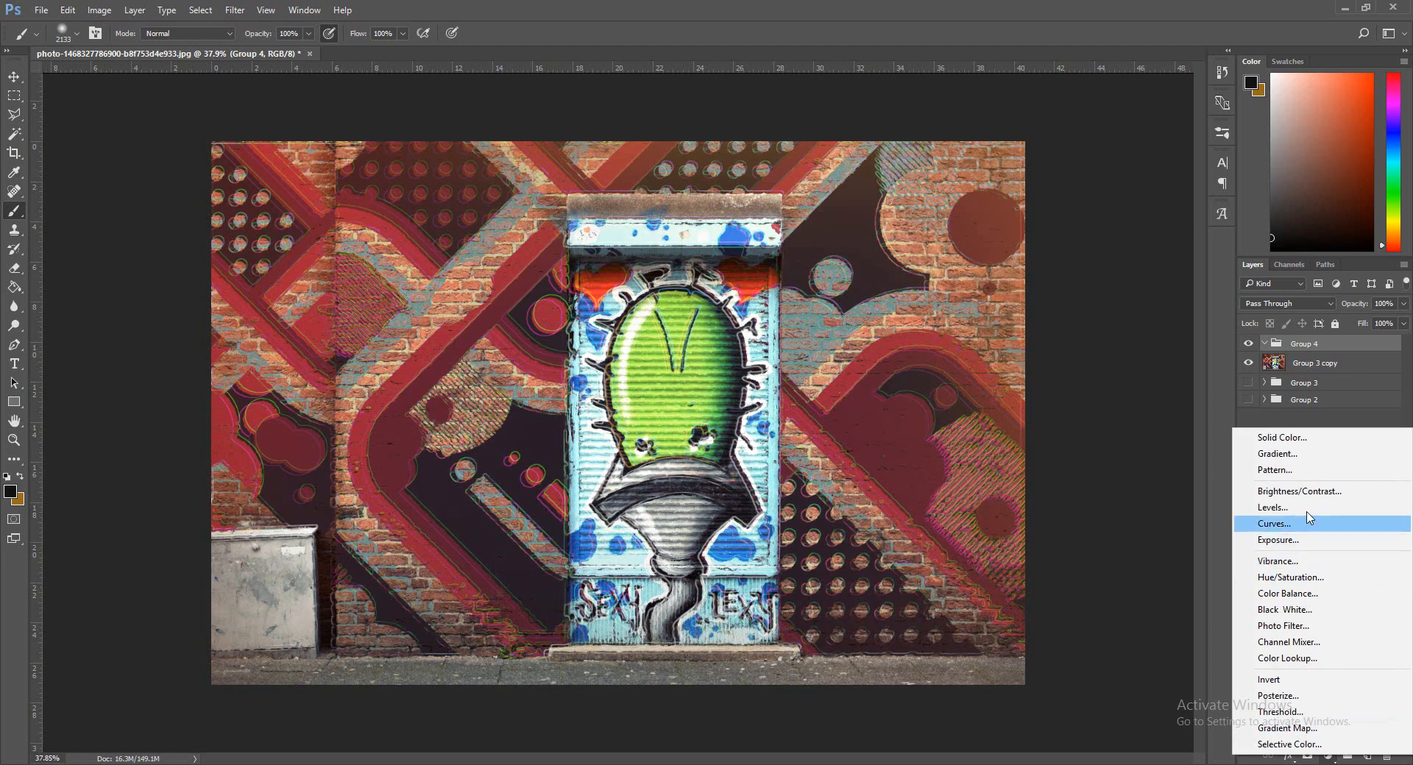
left_click(1313, 491)
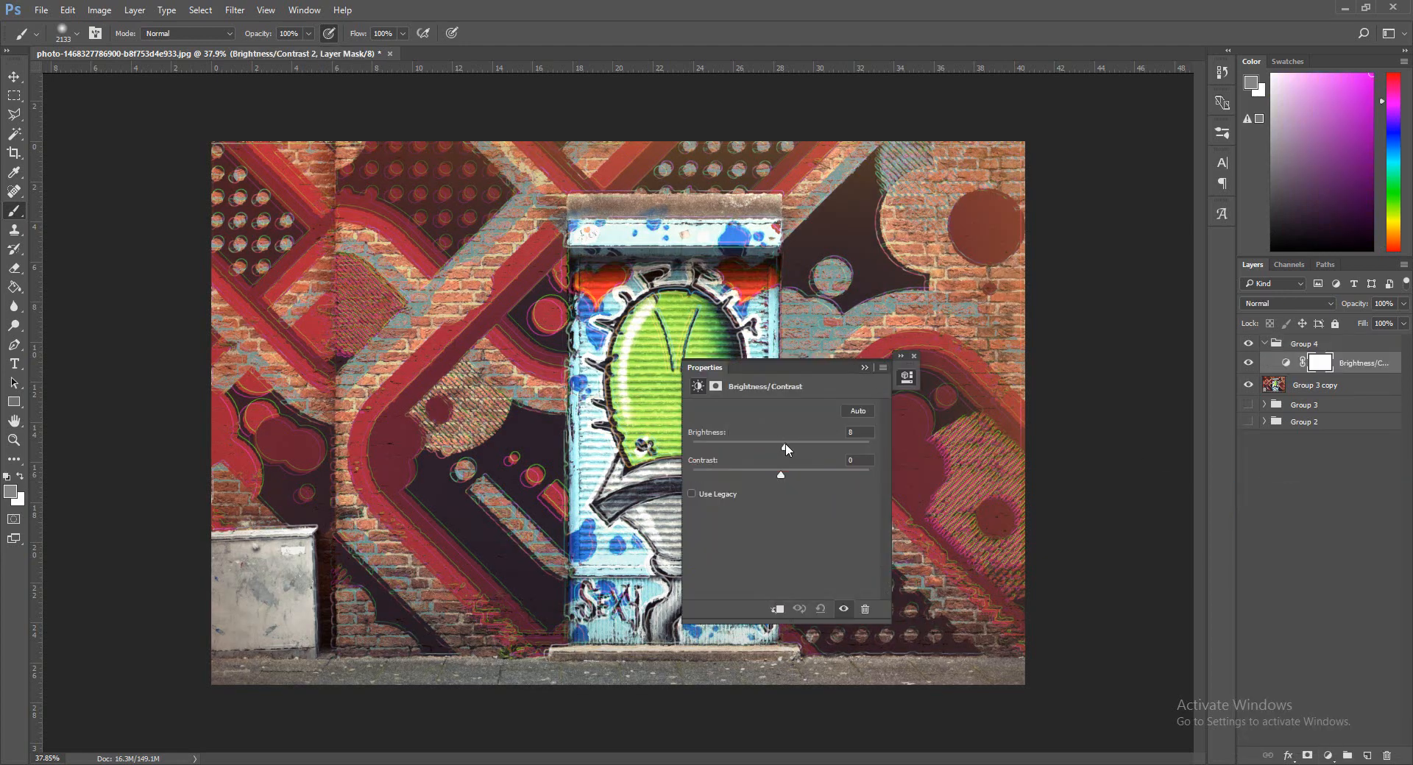
left_click_drag(780, 446, 755, 474)
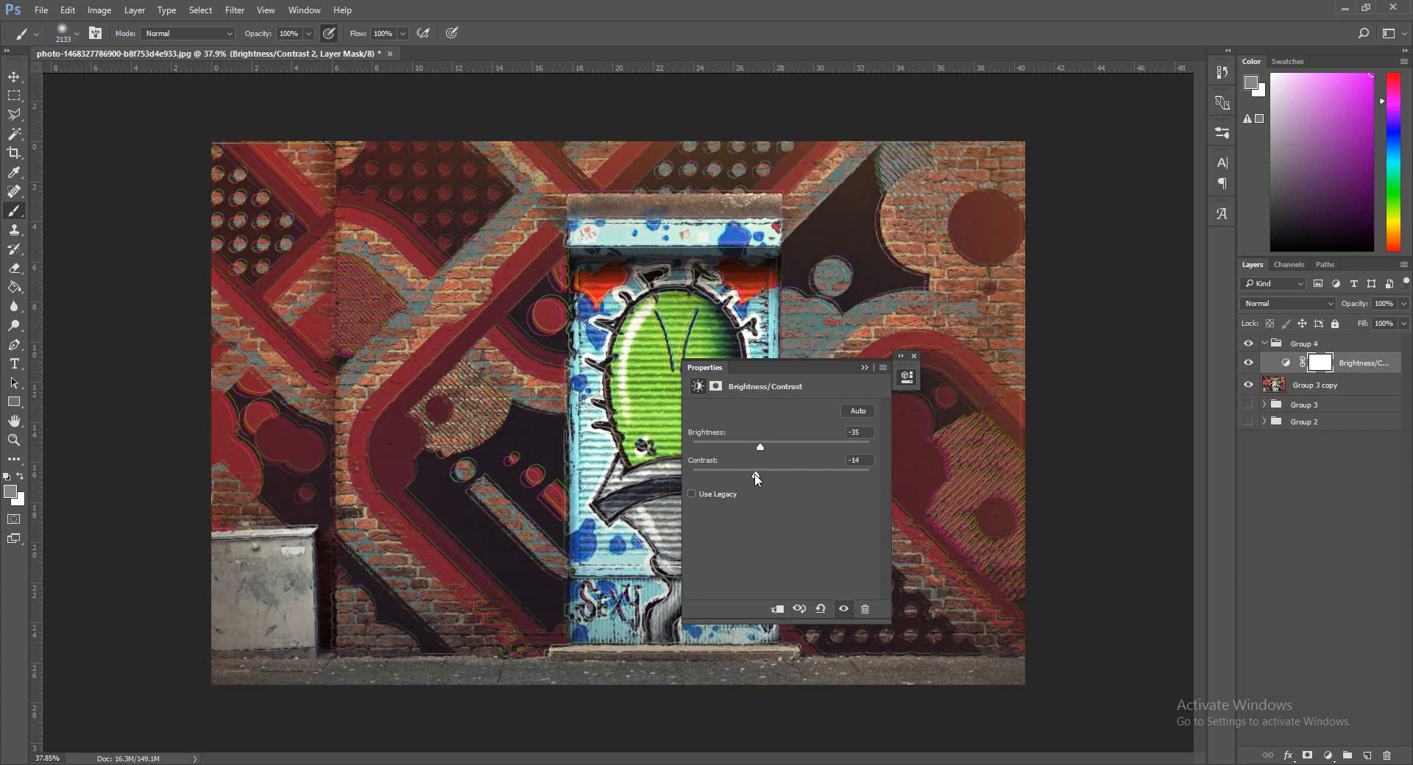
left_click(866, 368)
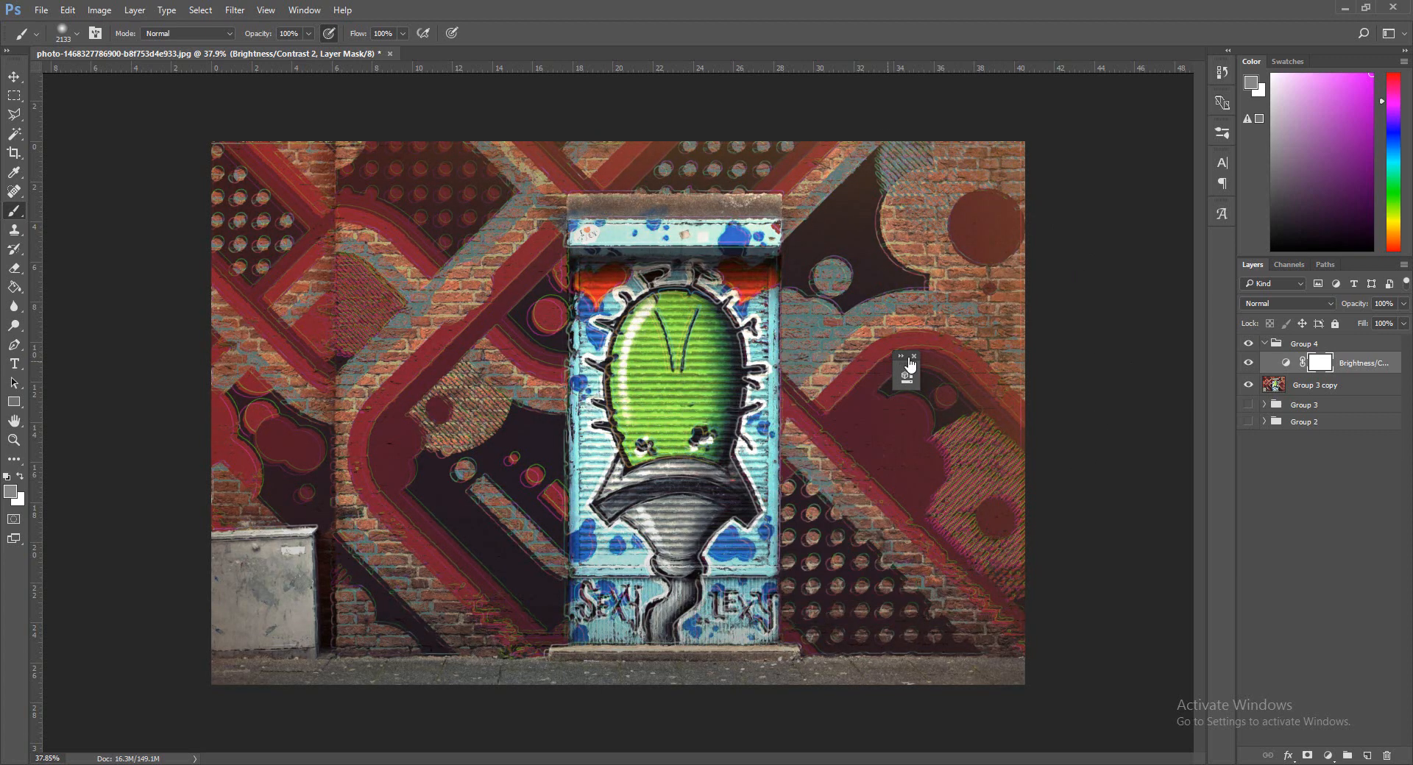
Add an Exposure adjustment with Exposure +0.61, Offset +0.0167 and Gamma Correction 0.90.
left_click(1330, 751)
left_click(1314, 537)
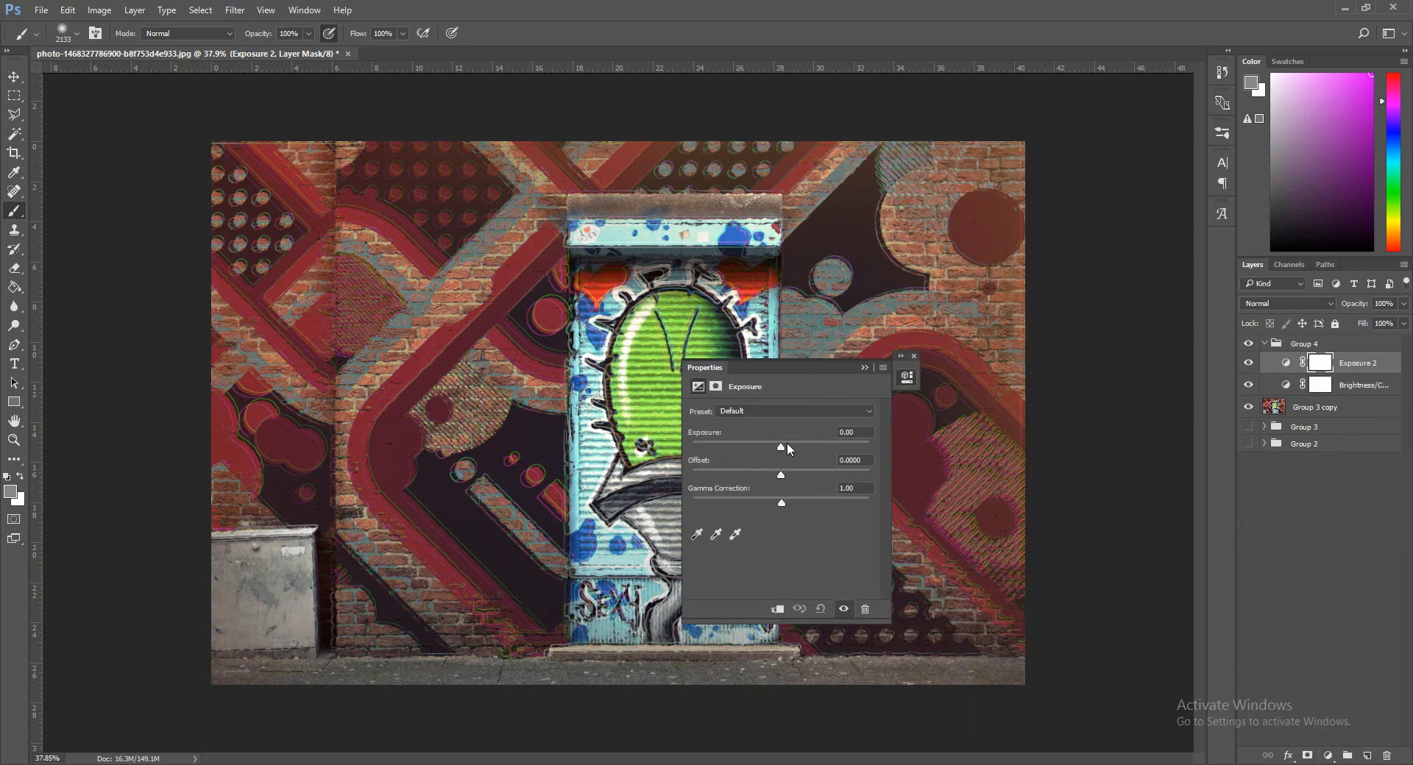
left_click_drag(782, 446, 789, 443)
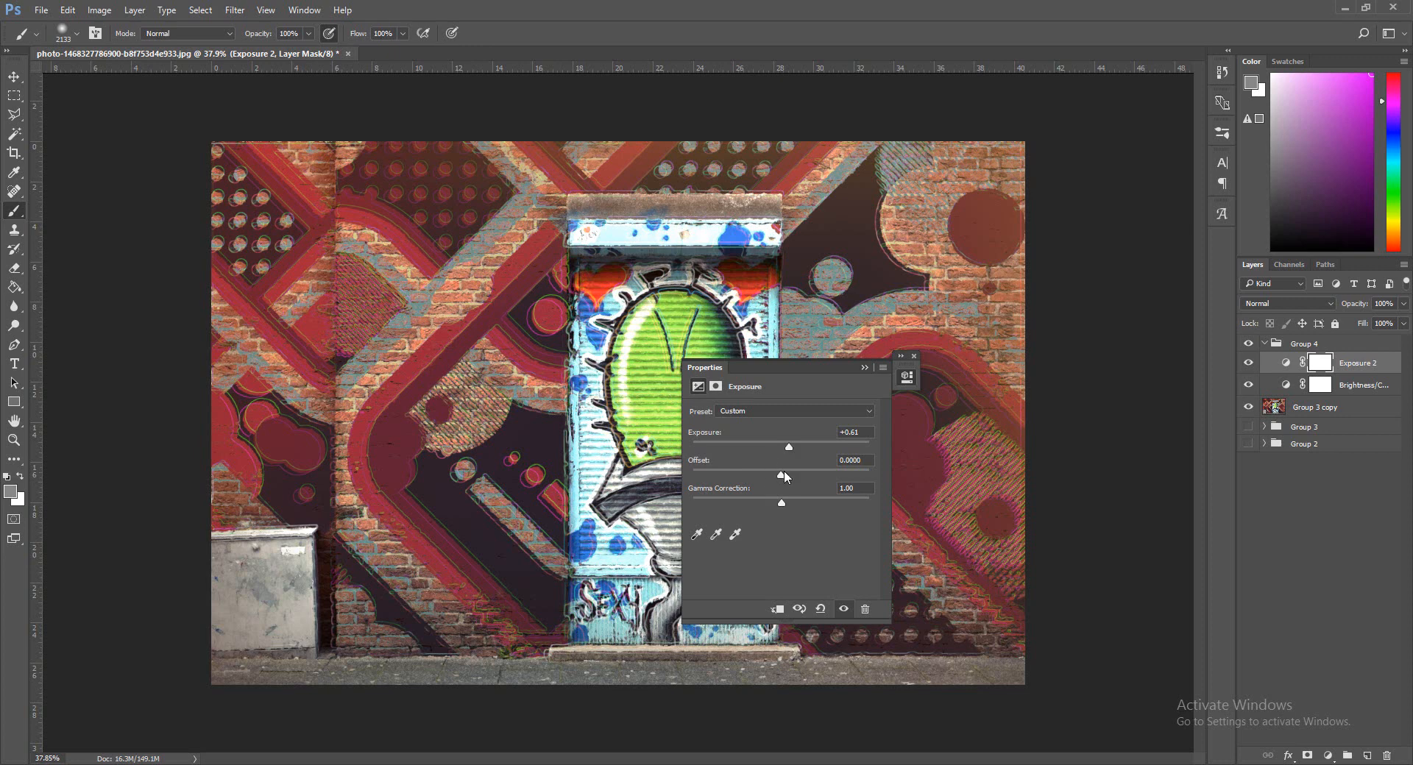
left_click(785, 473)
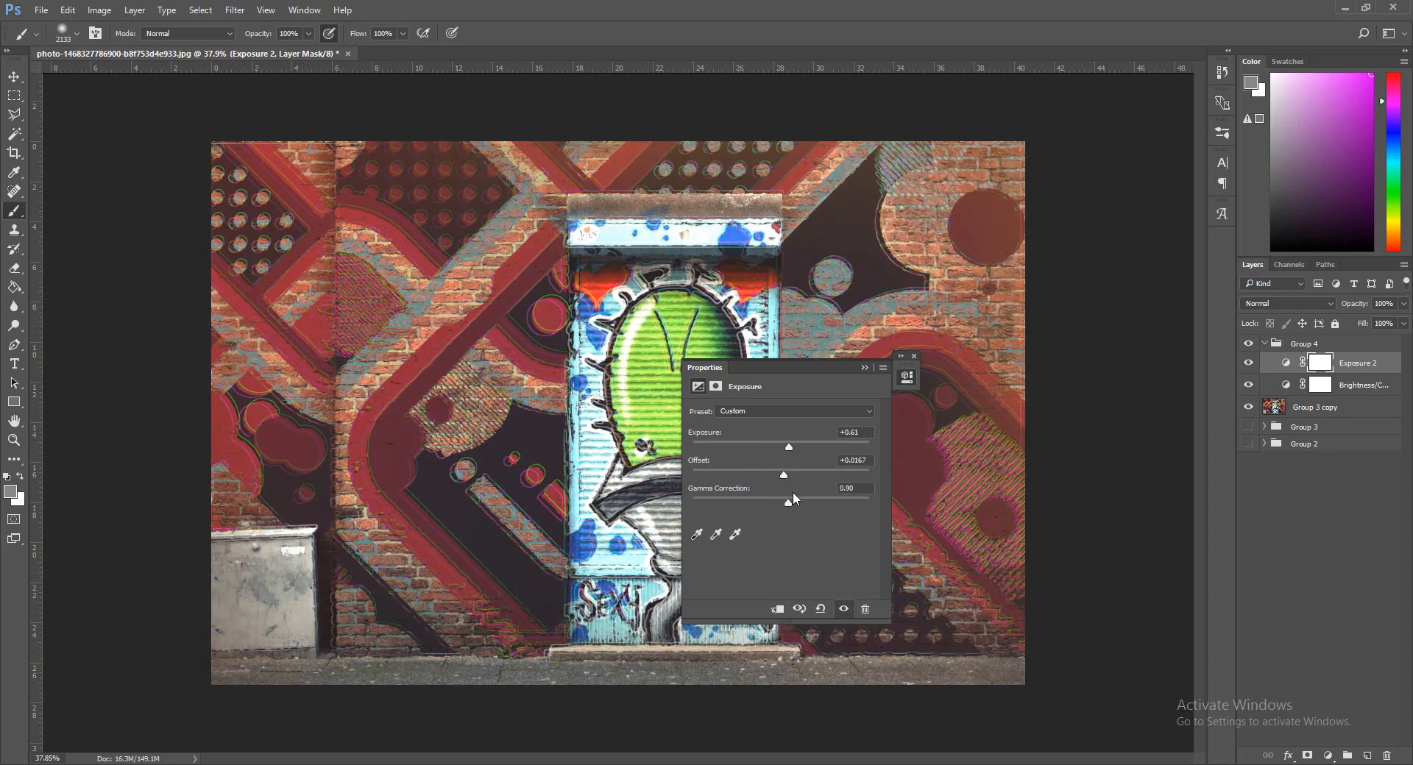
left_click(865, 368)
left_click(914, 356)
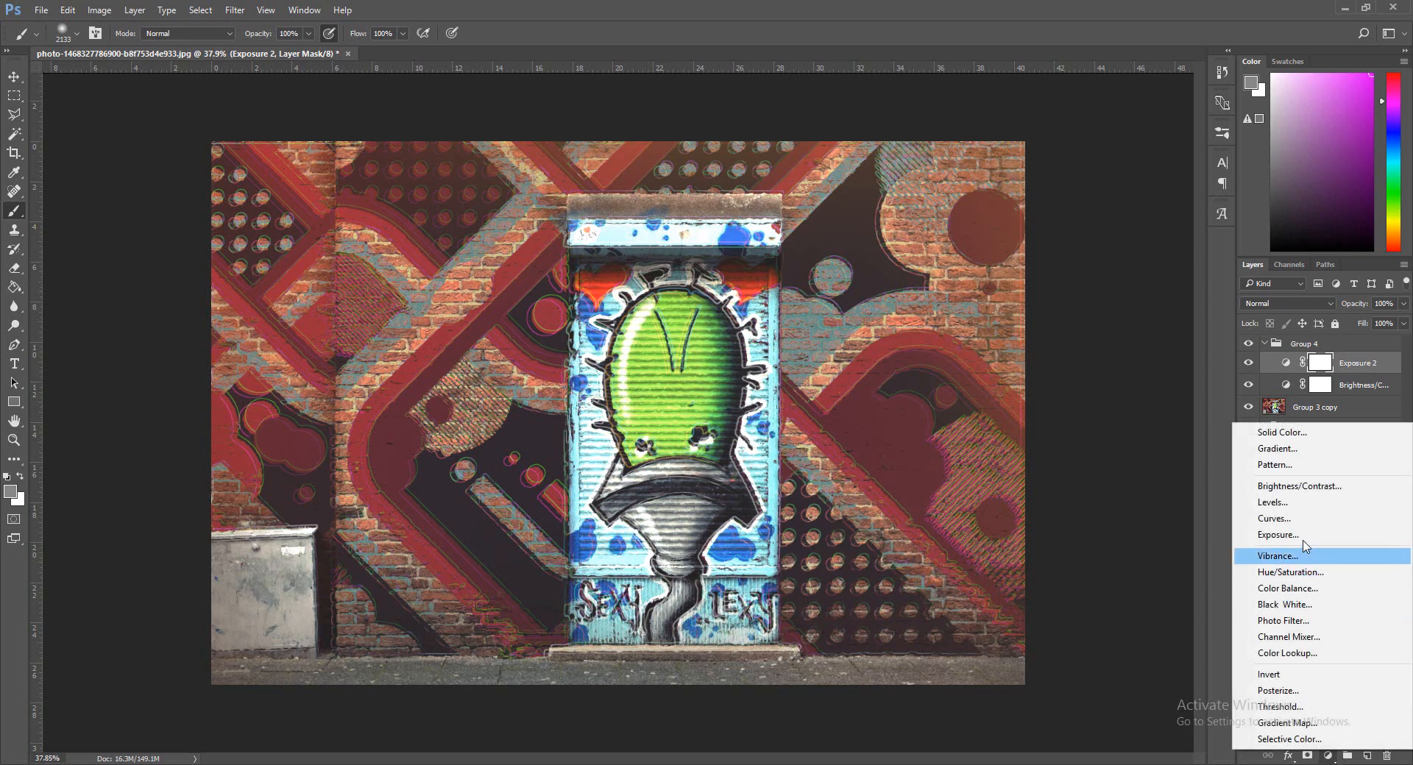
Add a Curves adjustment with one point in the highlights and one in the shadows, keeping the RGB curve close to the diagonal.
left_click(1304, 520)
mouse_move(823, 465)
left_mouse_down()
mouse_move(834, 497)
mouse_move(834, 478)
left_mouse_up()
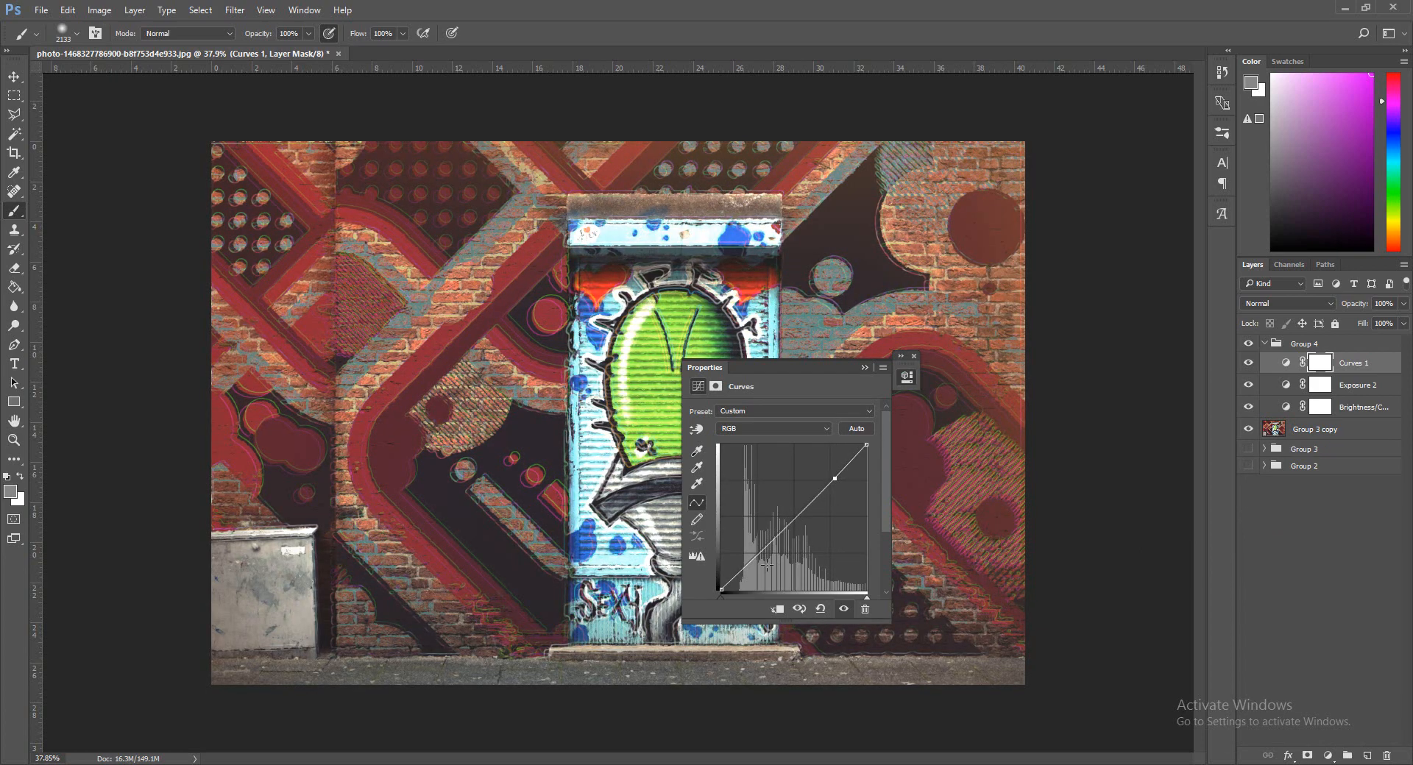
left_click_drag(755, 558, 762, 554)
left_click(862, 367)
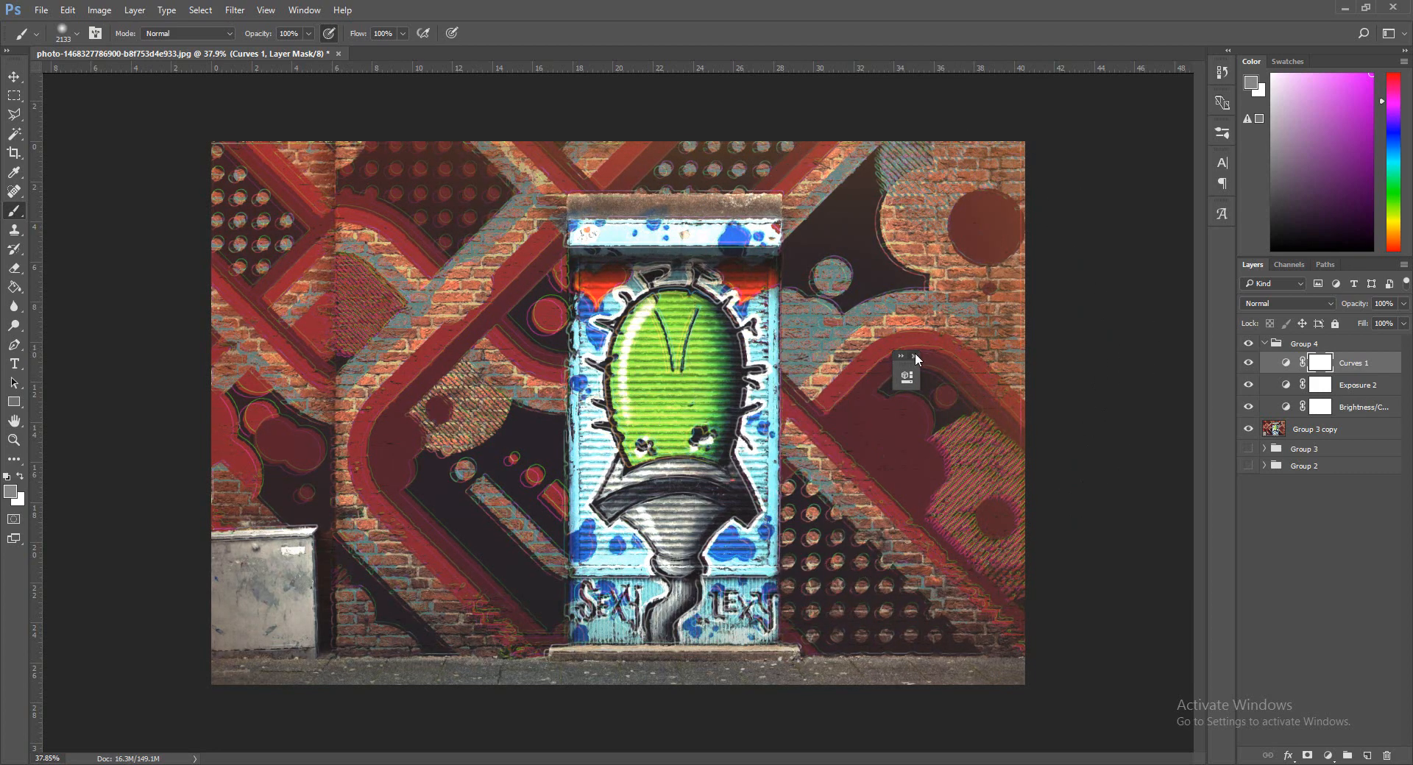
Add a Photo Filter adjustment with a light blue custom color and a density of 20%.
left_click(1328, 756)
left_click(1299, 627)
left_click(738, 433)
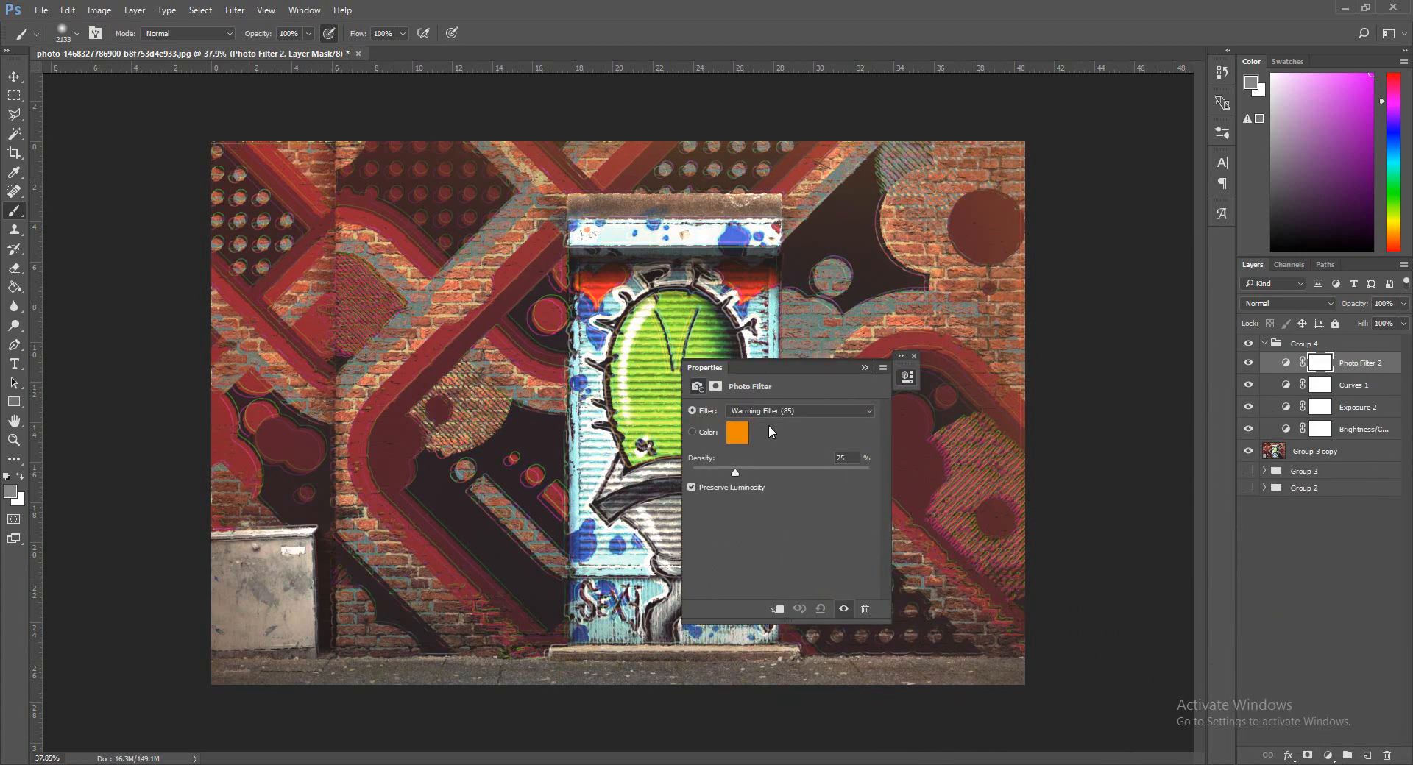
left_click(1077, 324)
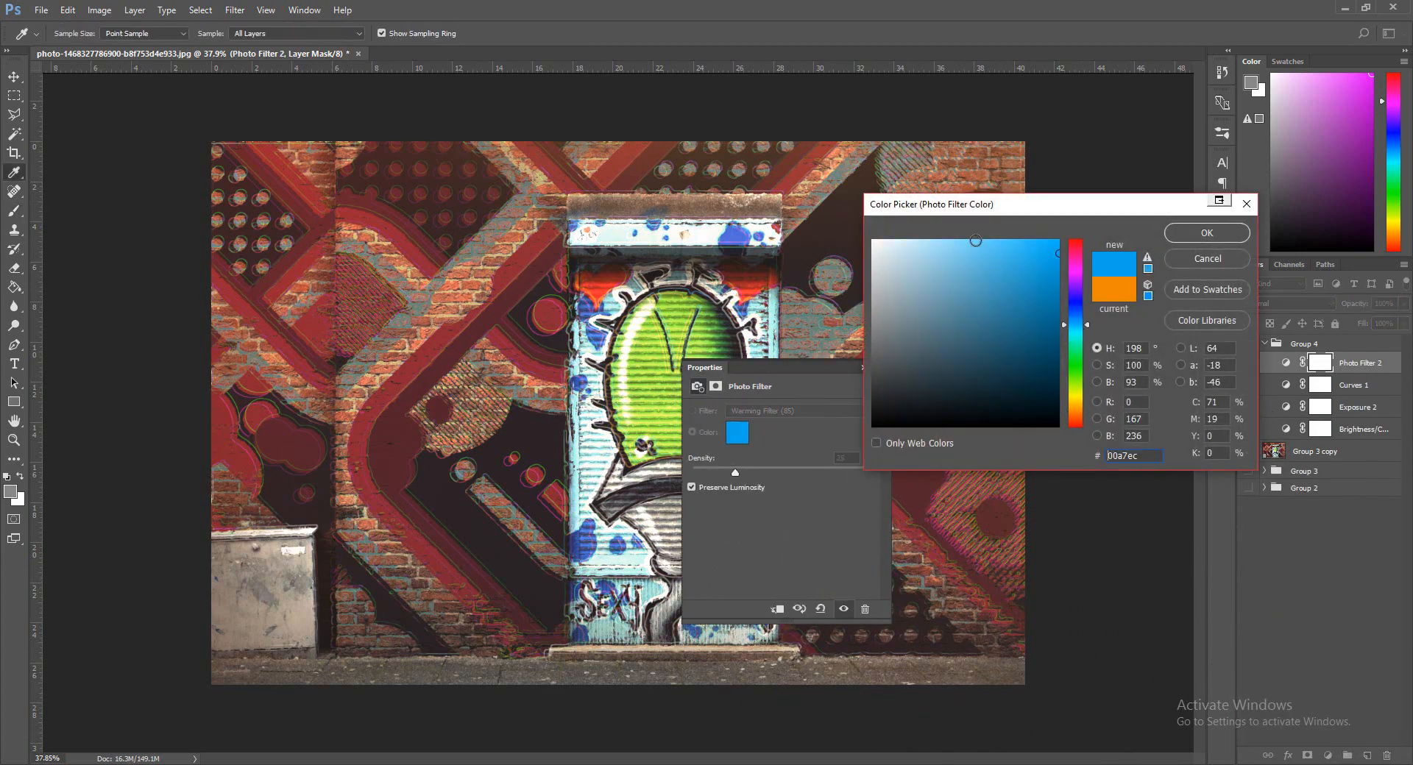
left_click(976, 241)
left_click(1191, 232)
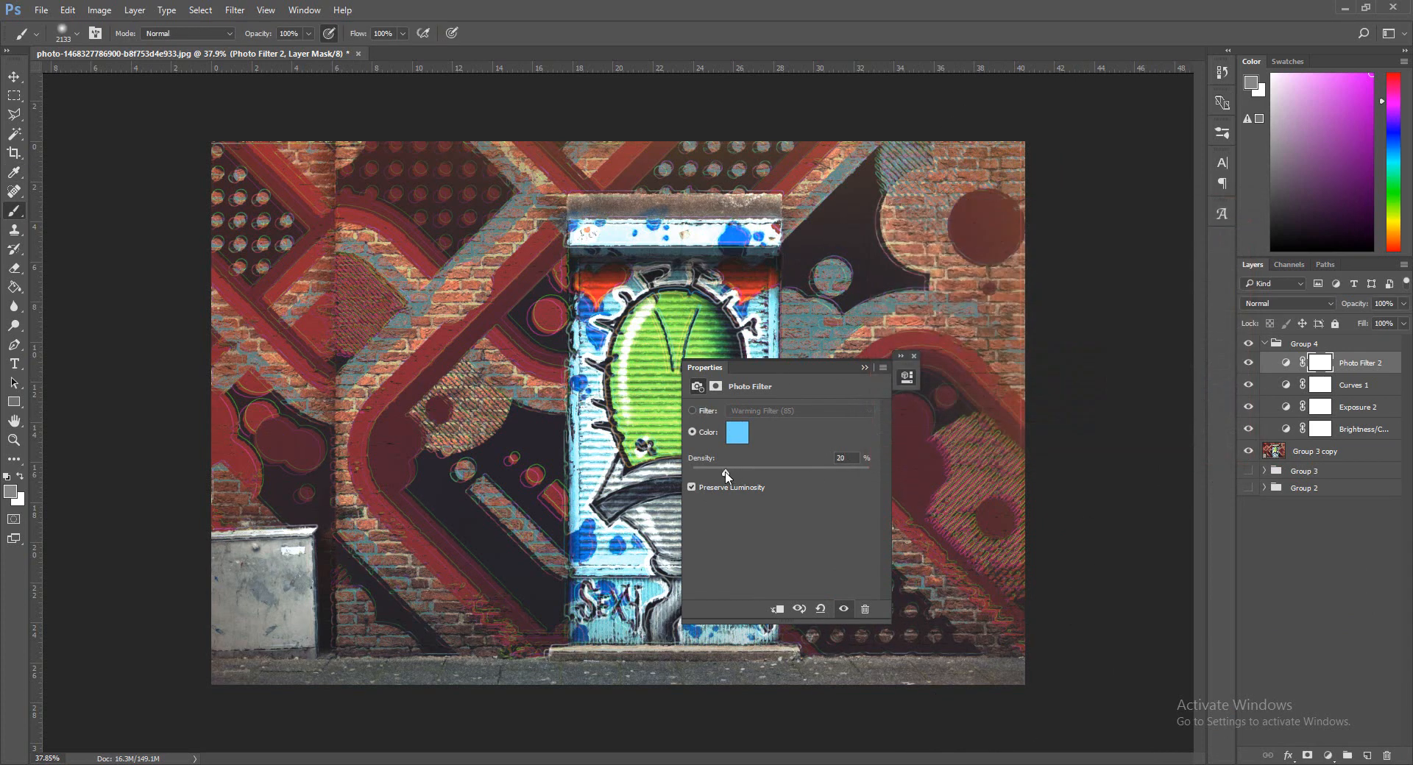
left_click(865, 367)
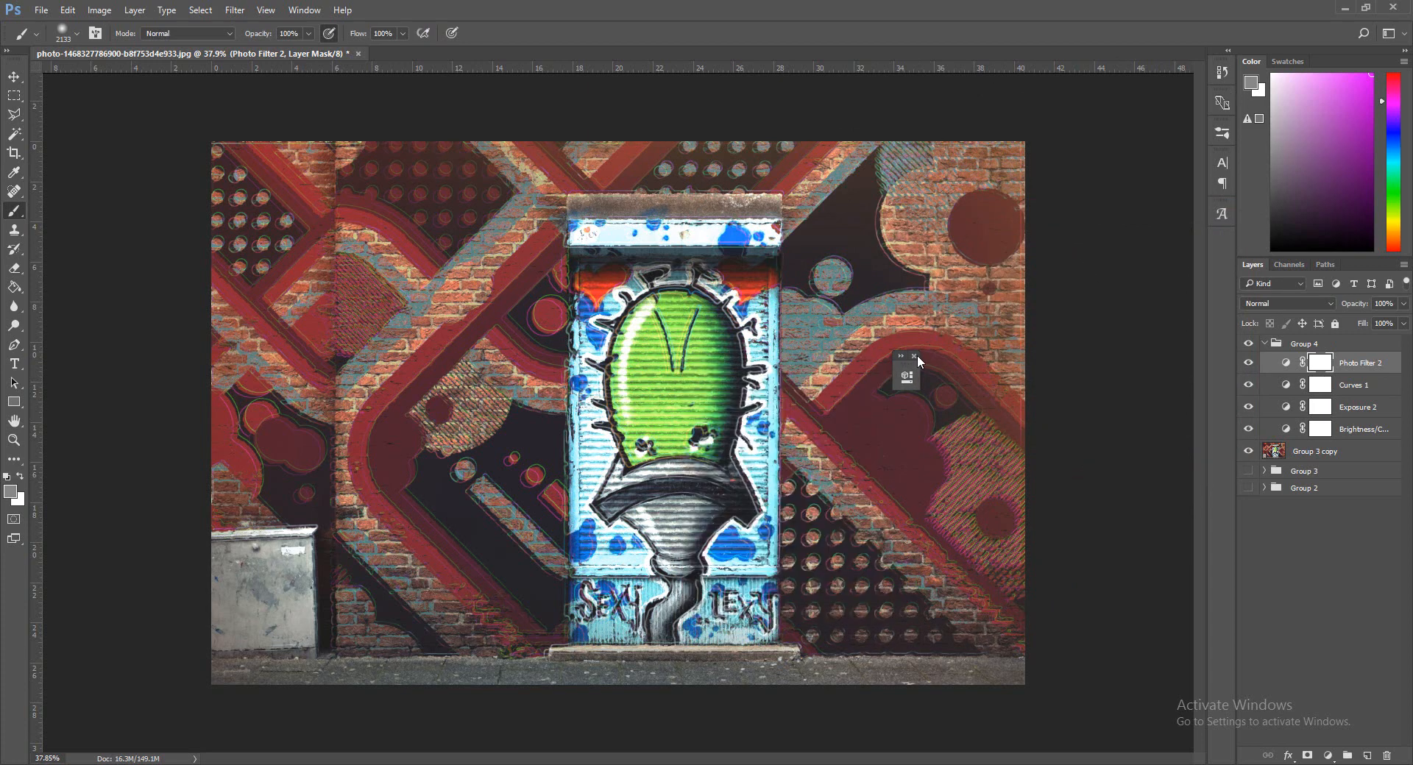
left_click(914, 356)
Add a Vibrance adjustment with Vibrance +35 and fine-tune its Saturation.
left_click(1328, 756)
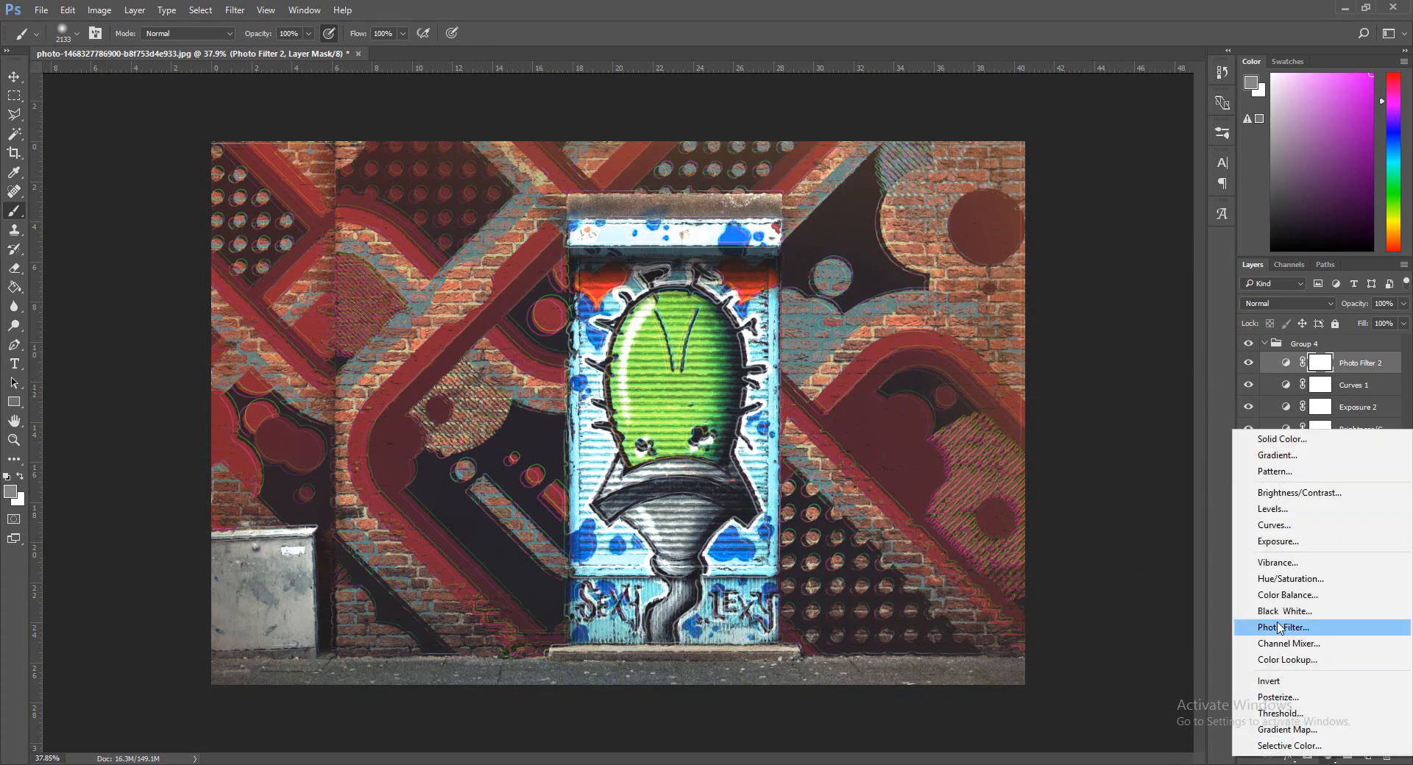
left_click(1279, 562)
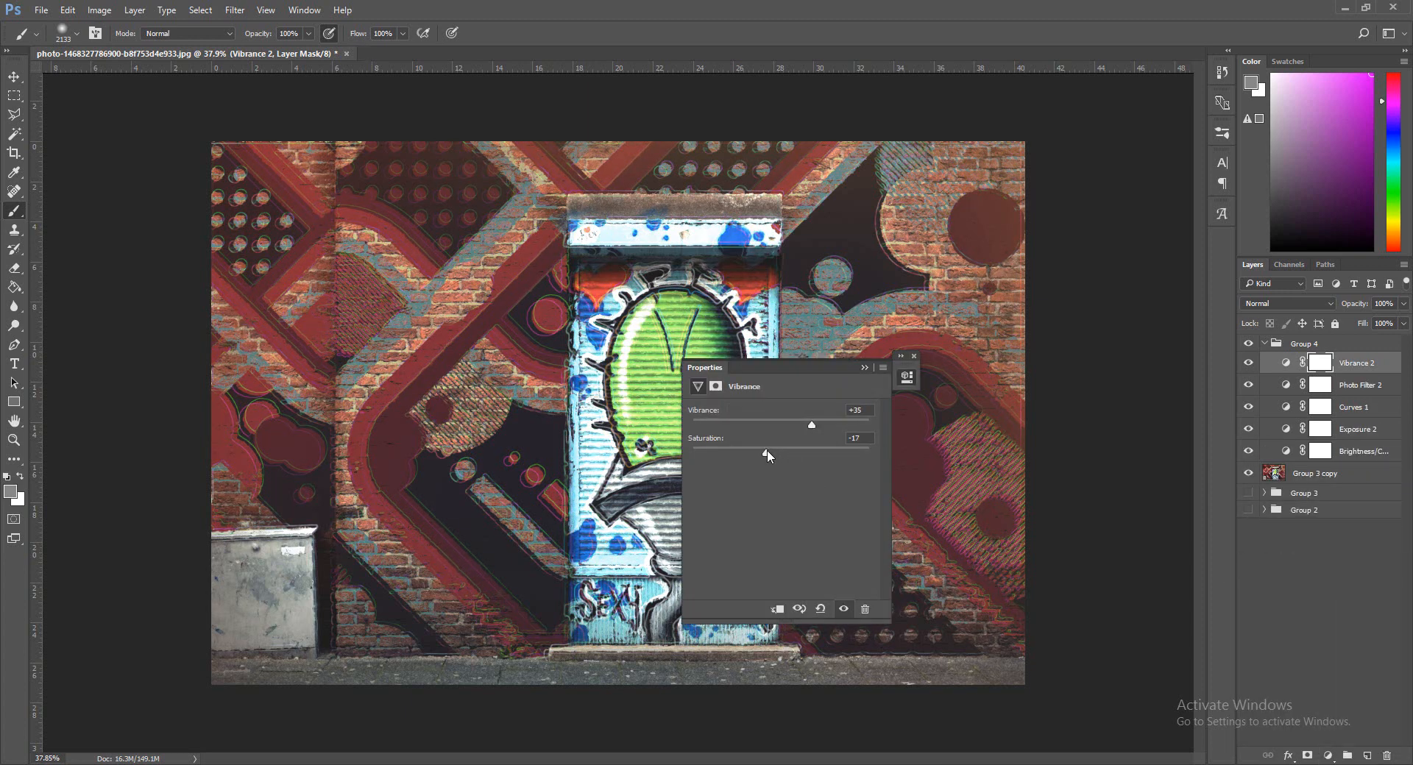
mouse_move(781, 453)
left_mouse_down()
mouse_move(796, 453)
mouse_move(753, 457)
left_mouse_up()
left_click_drag(767, 457, 780, 456)
left_click(865, 368)
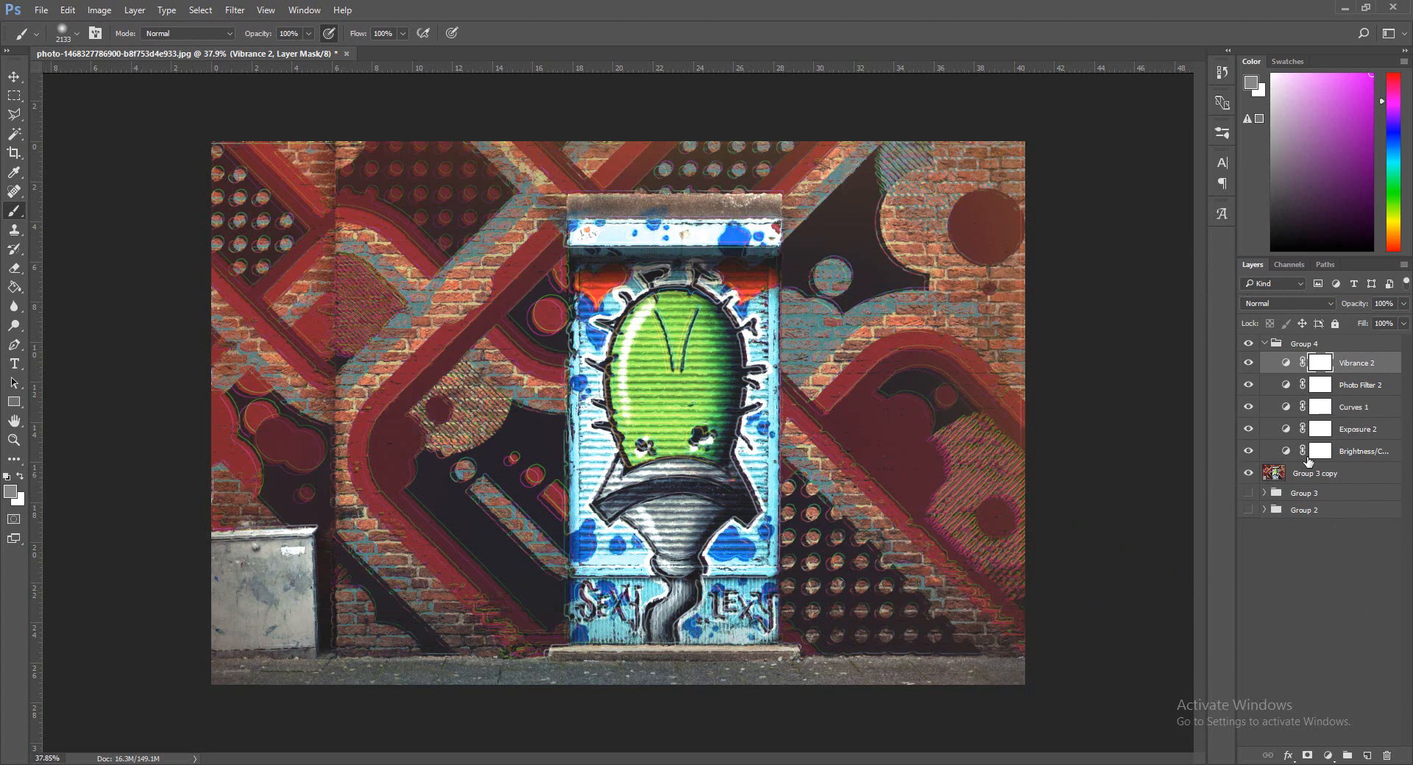
Add a Gradient Map adjustment layer above the Vibrance adjustment in Group 4.
left_click(1328, 755)
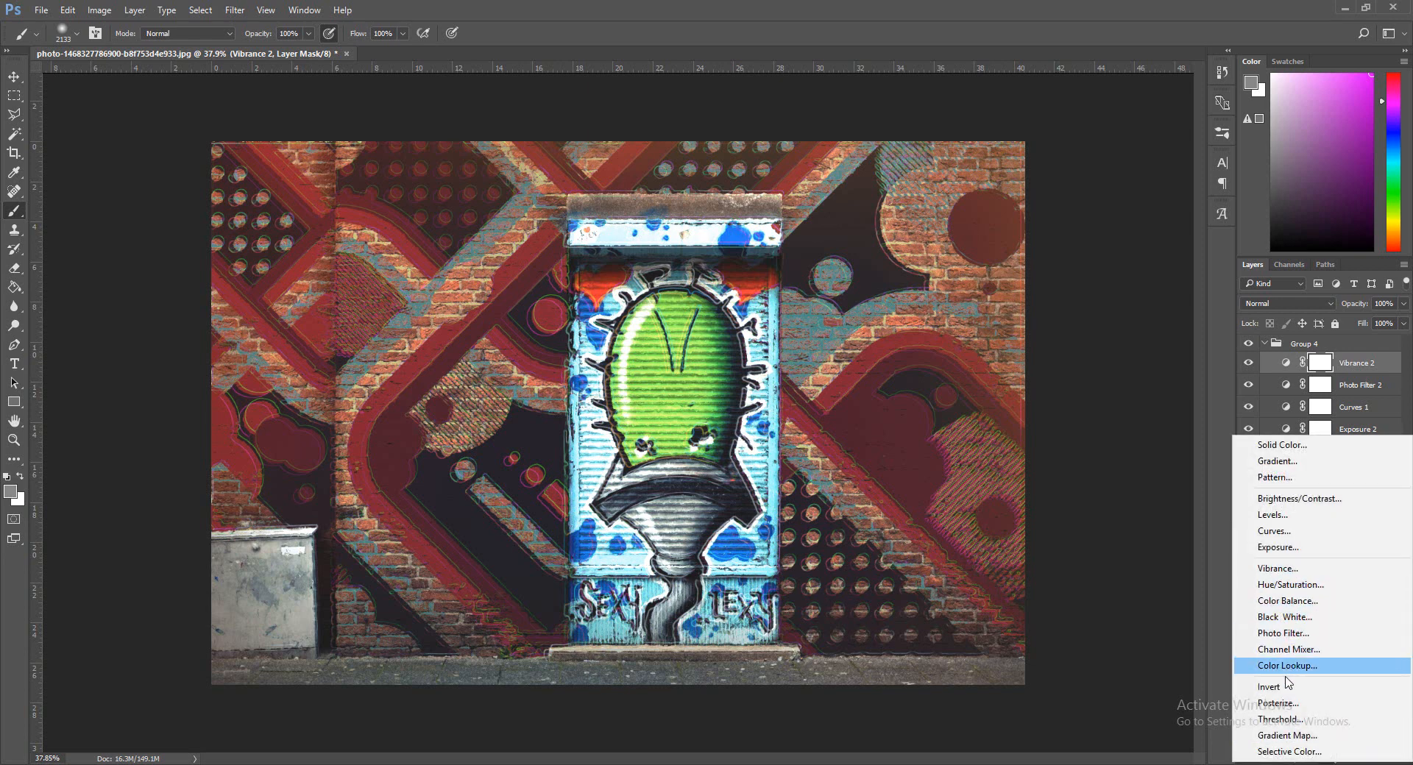
left_click(1288, 735)
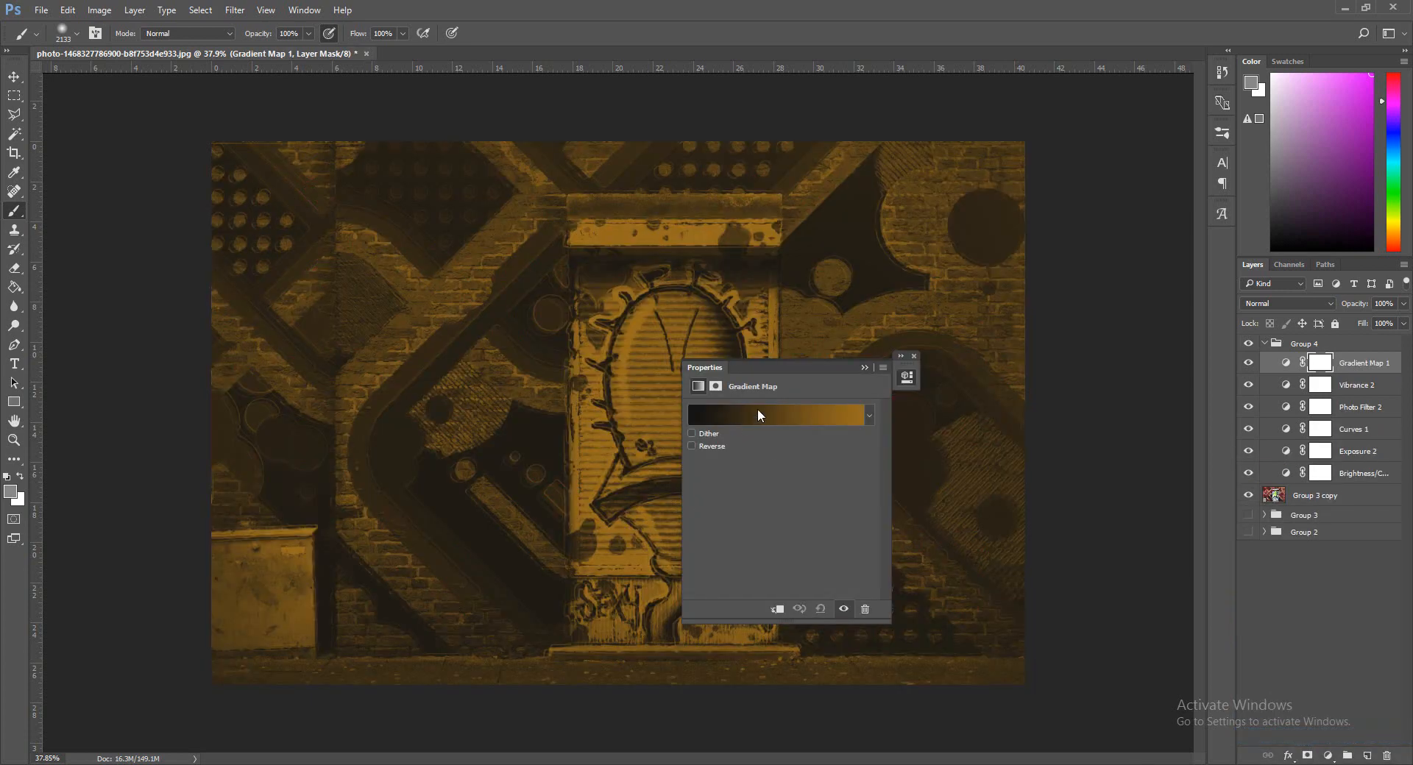
left_click(758, 412)
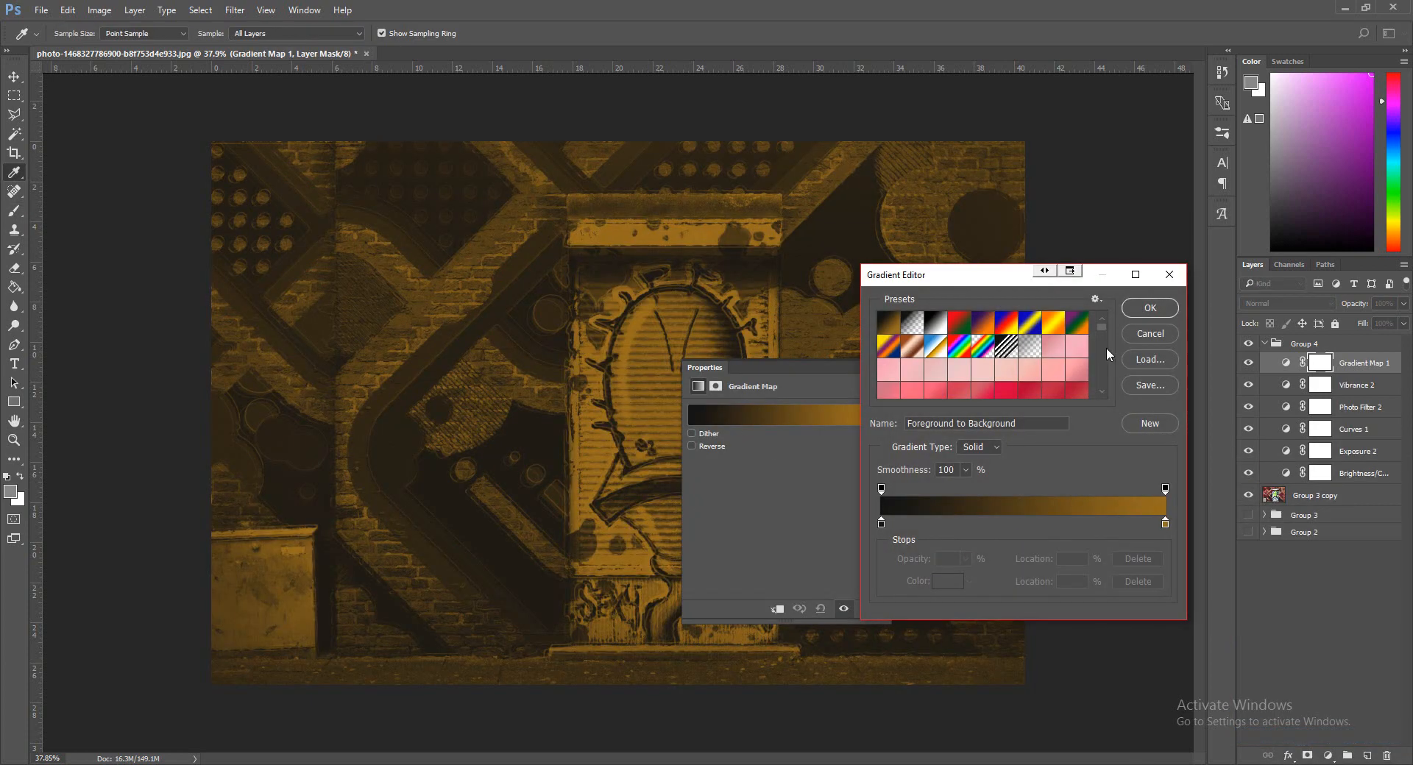
scroll(1097, 346, "down", 10)
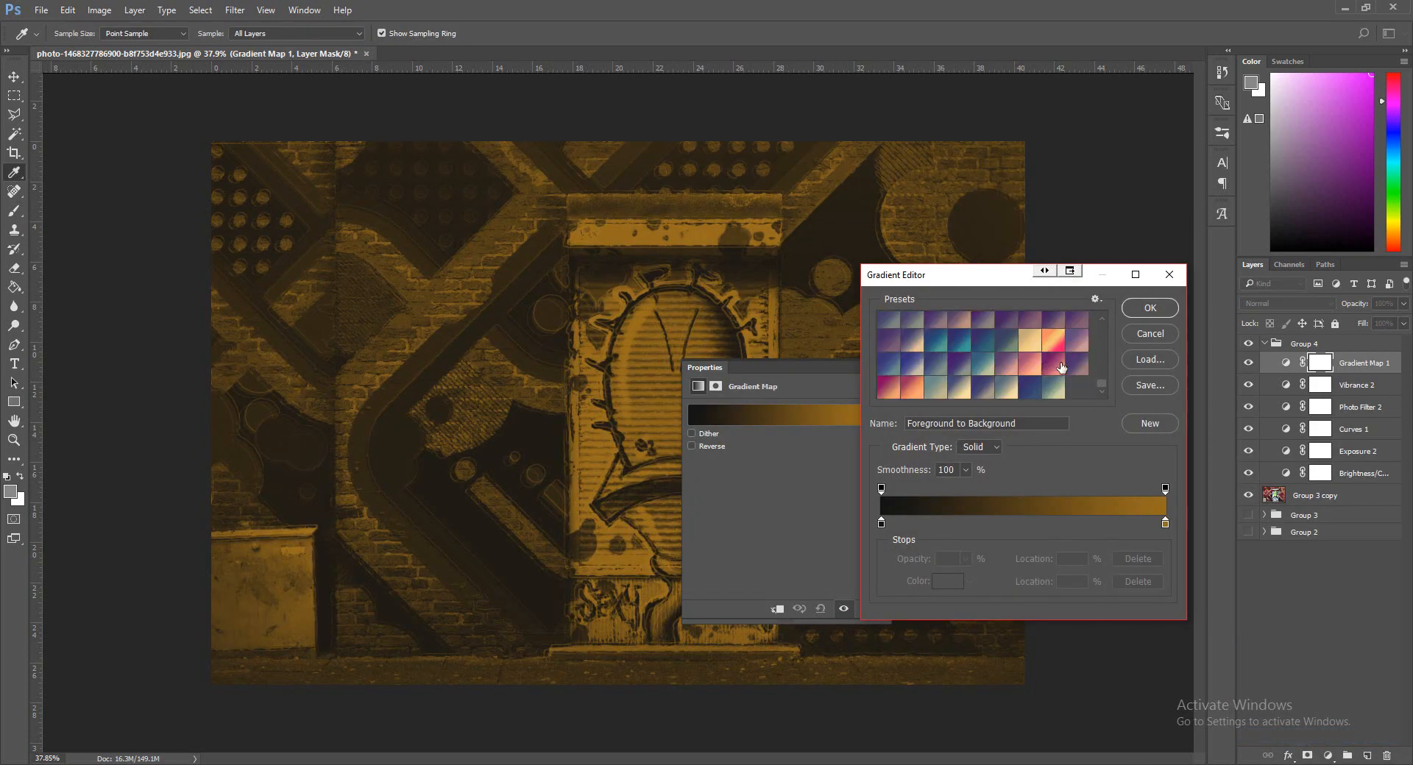
scroll(949, 360, "up", 4)
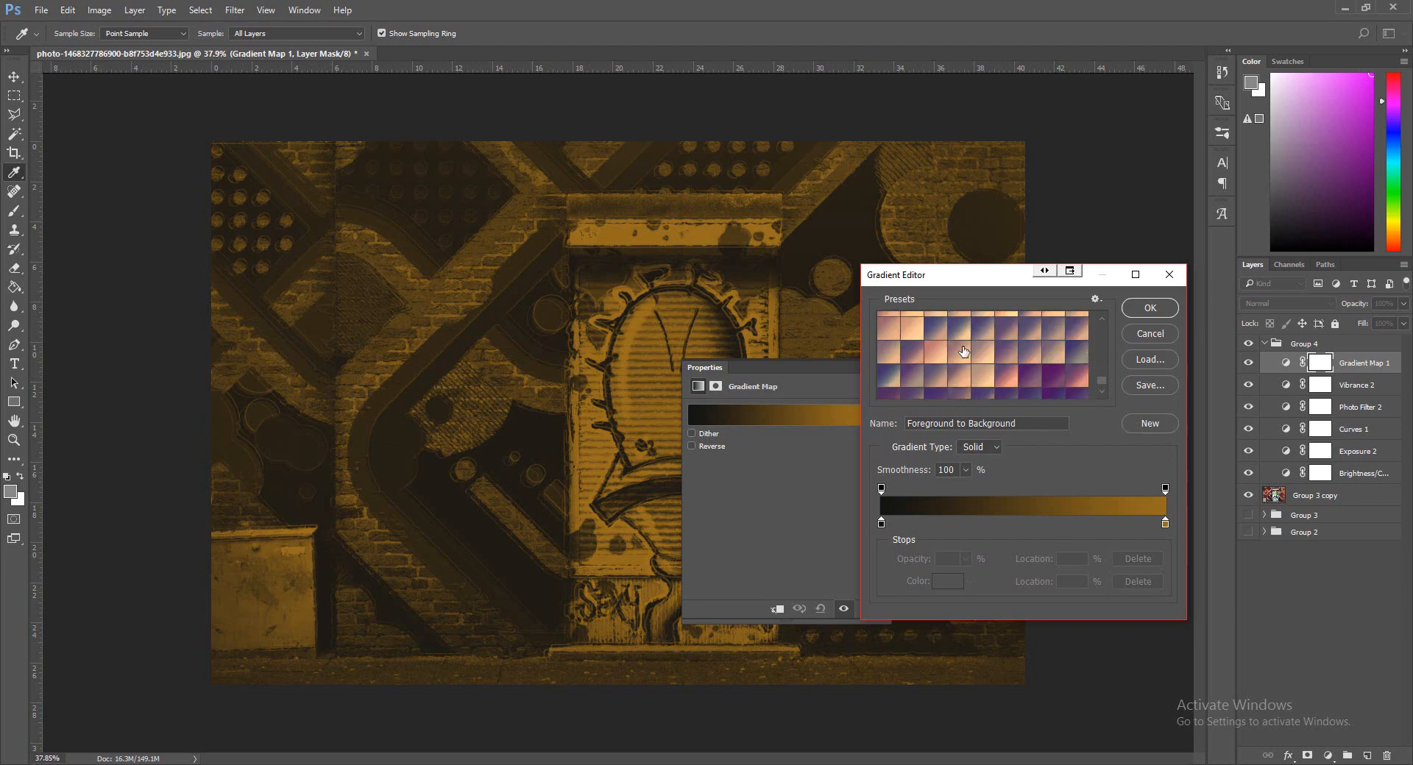
scroll(964, 351, "down", 3)
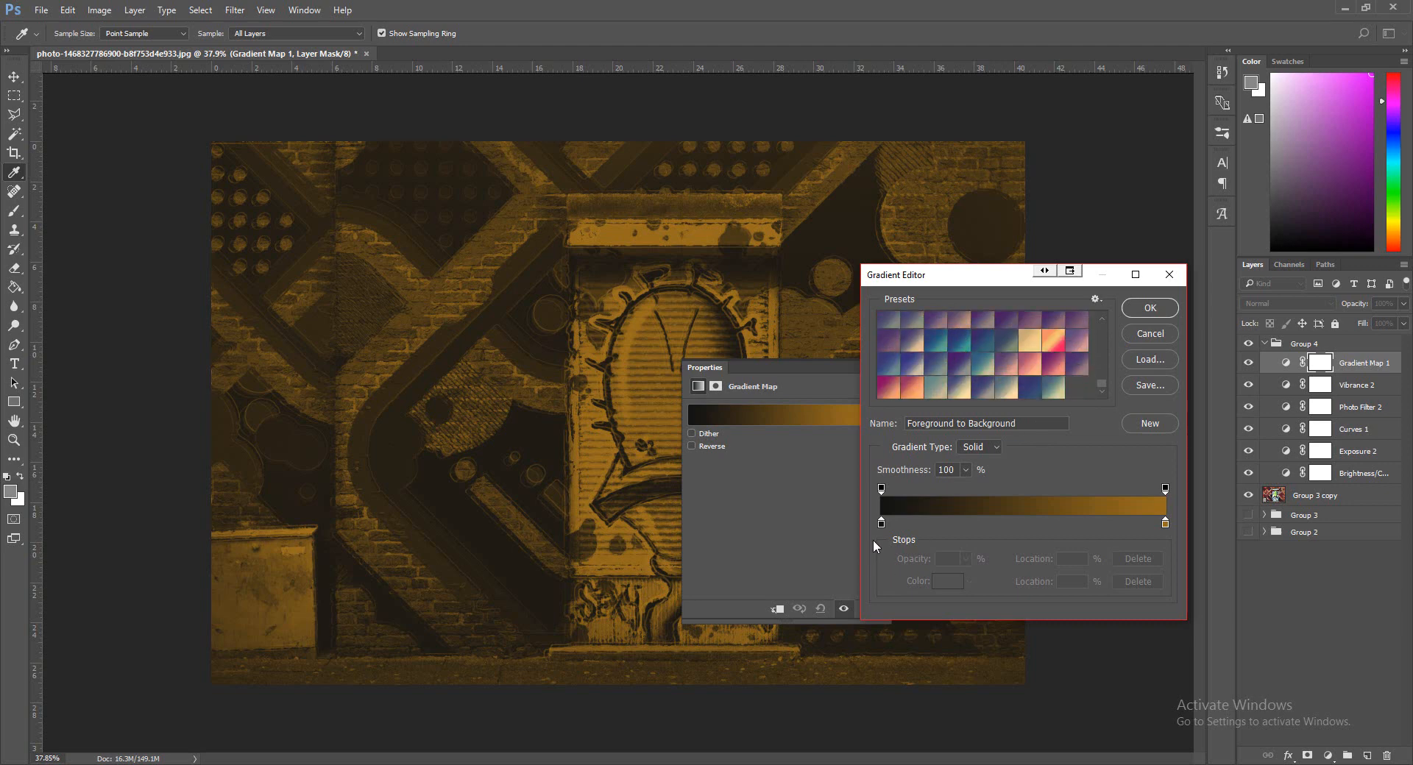
left_click(1152, 333)
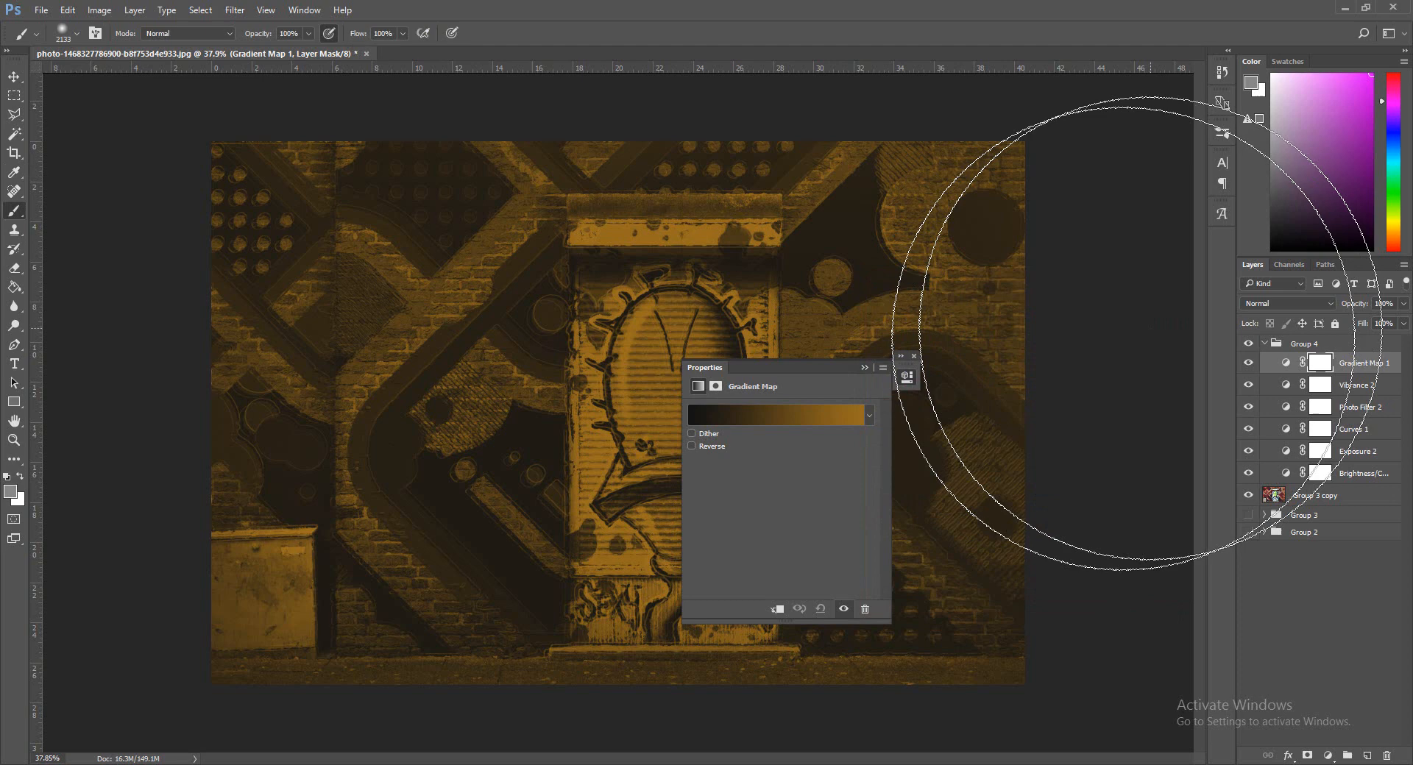
Set the gradient map's dark color stop to the blue-violet 6d4bff.
left_click(792, 411)
left_click(881, 523)
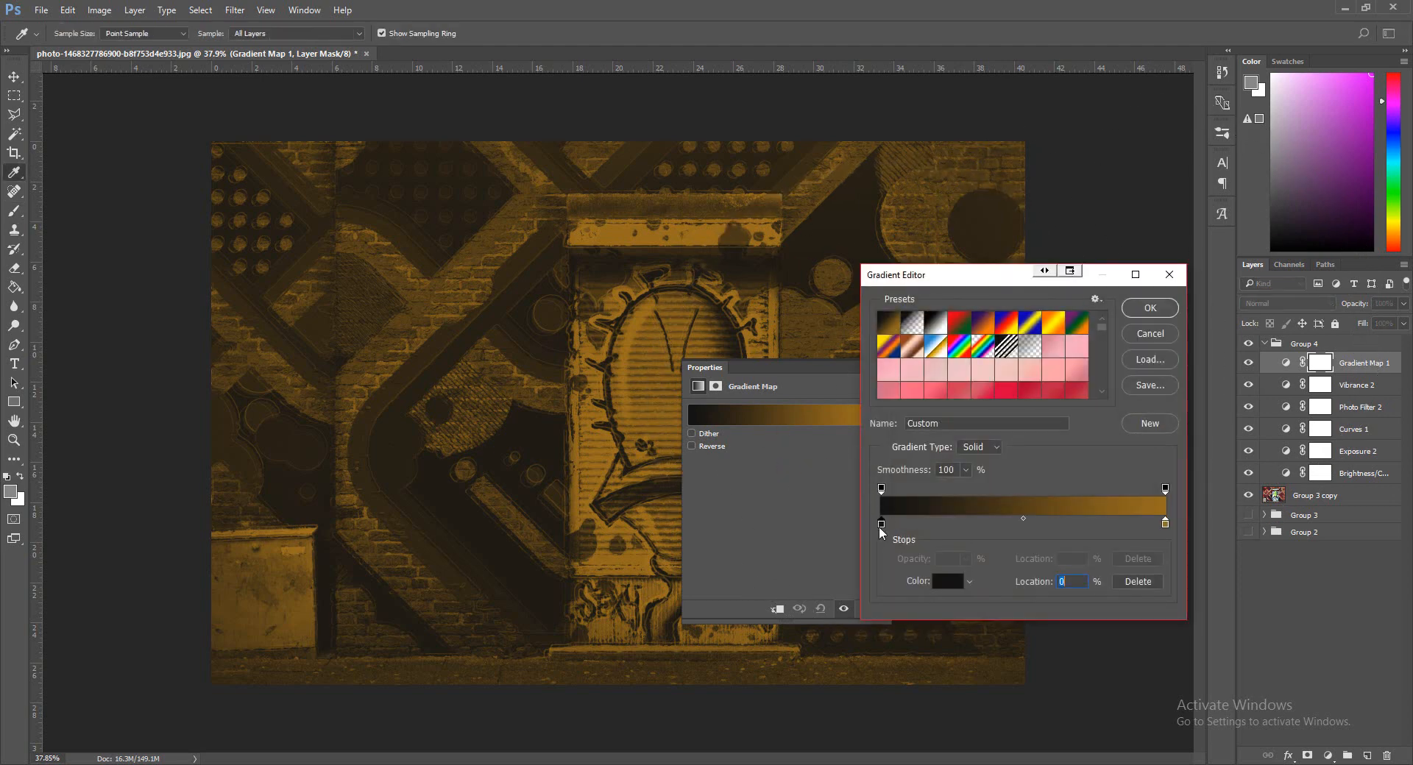
left_click(948, 581)
left_click(1076, 296)
mouse_move(994, 247)
left_mouse_down()
mouse_move(938, 241)
mouse_move(1004, 241)
left_mouse_up()
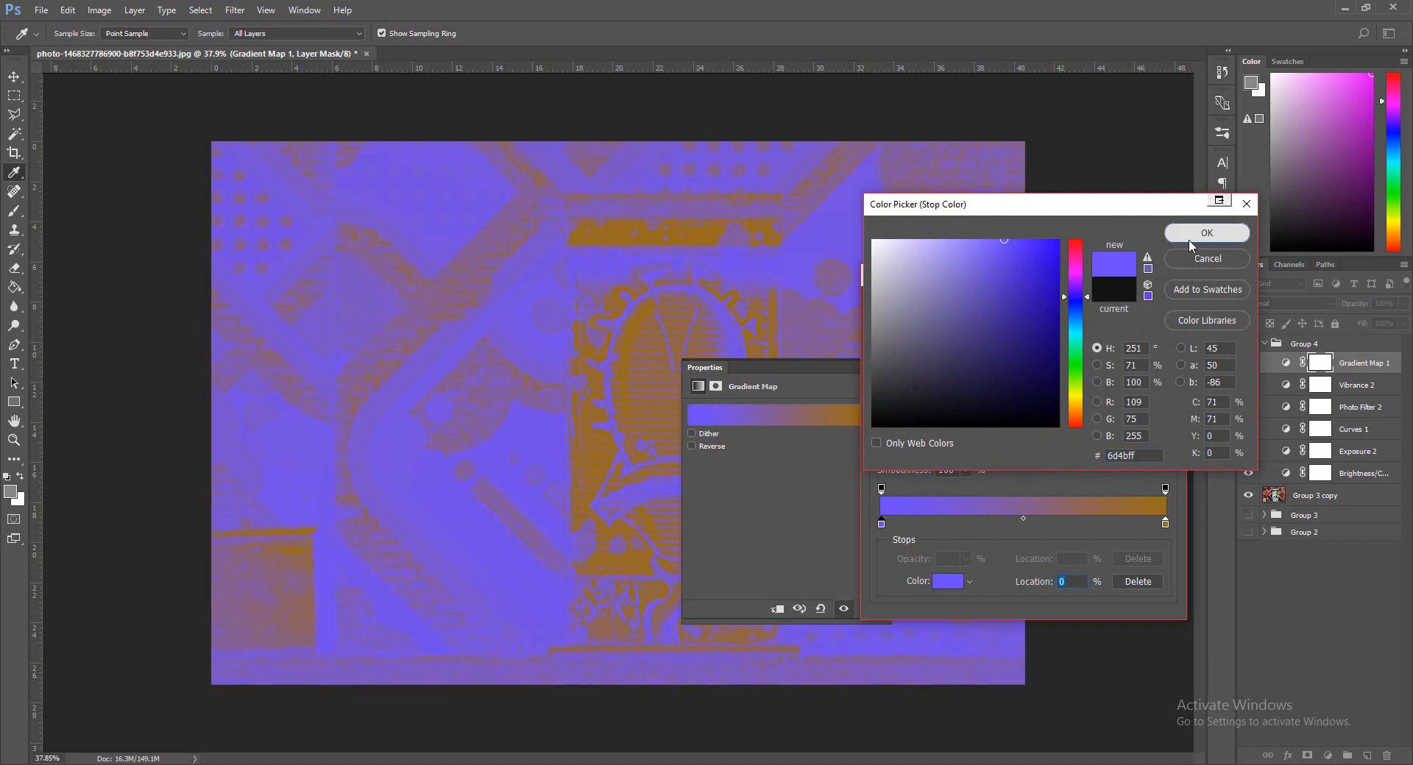
left_click(1185, 235)
Set the gradient map's light color stop to the pale orange ffdc9b and apply the gradient.
double_click(1165, 524)
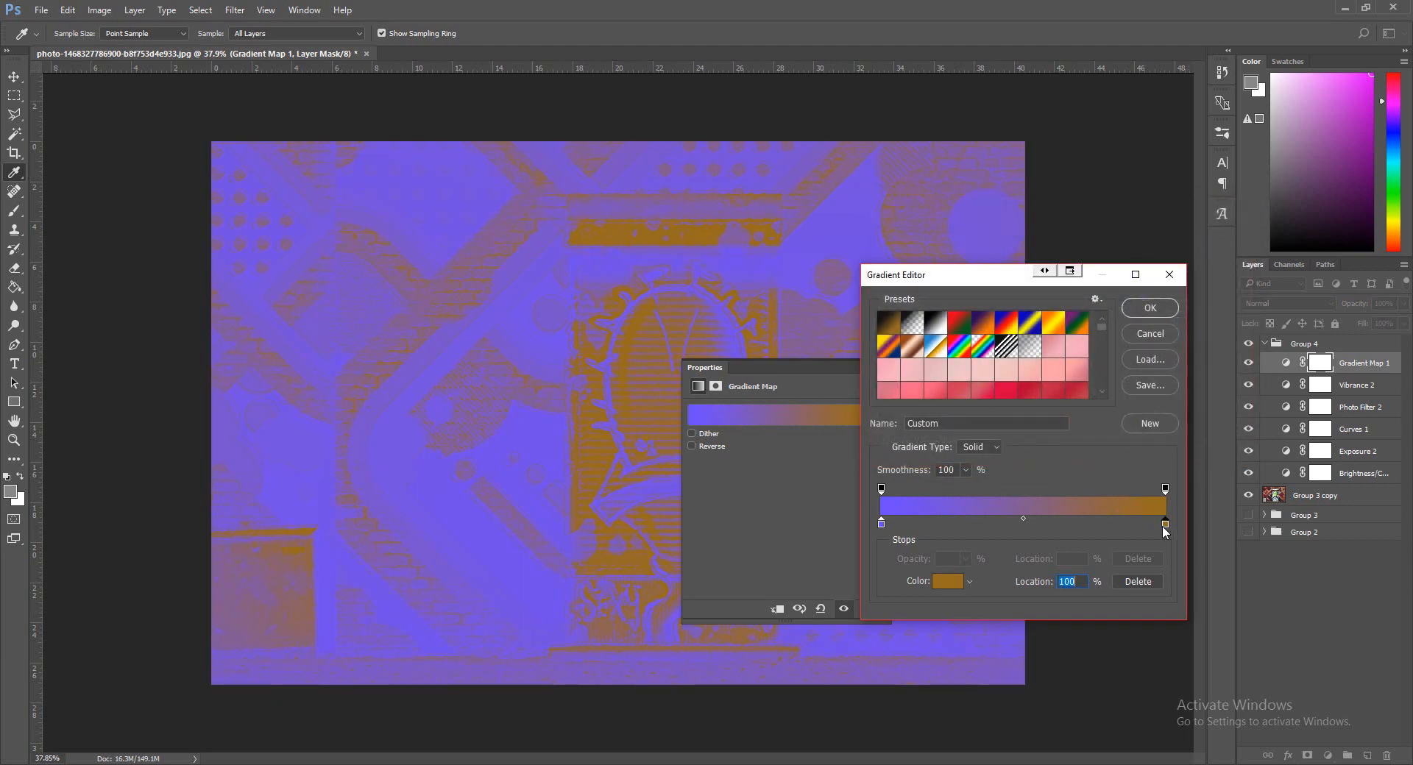
left_click(982, 266)
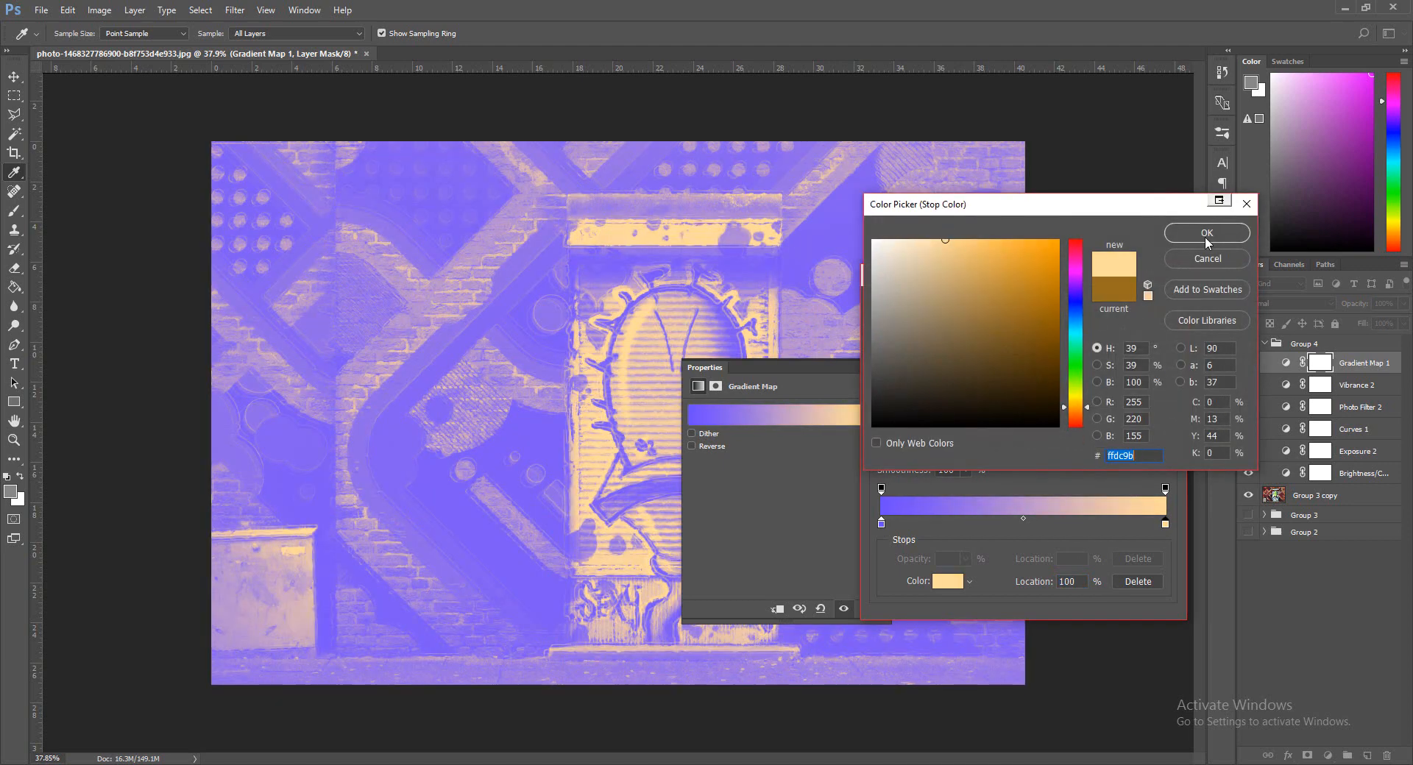
left_click(1205, 234)
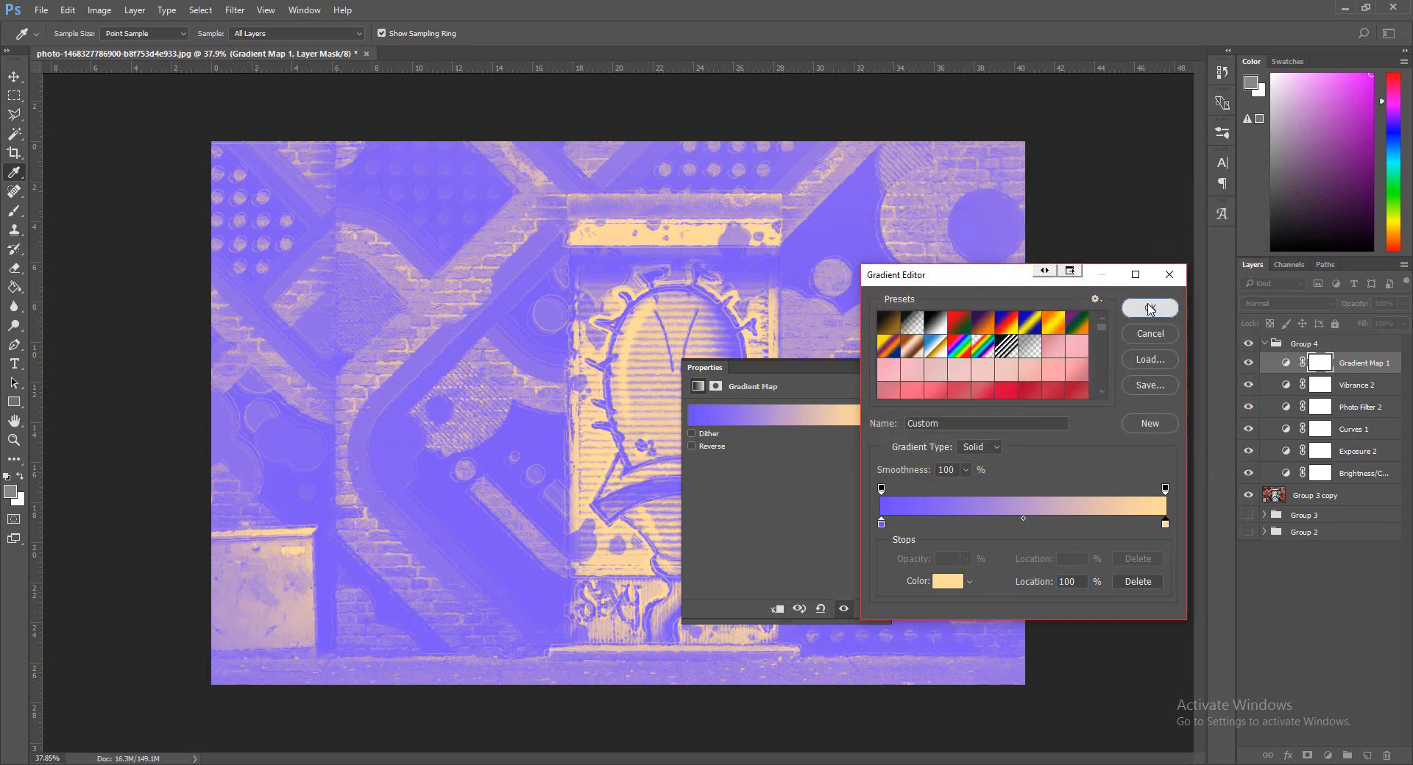
left_click(1127, 307)
key("b")
left_click(915, 356)
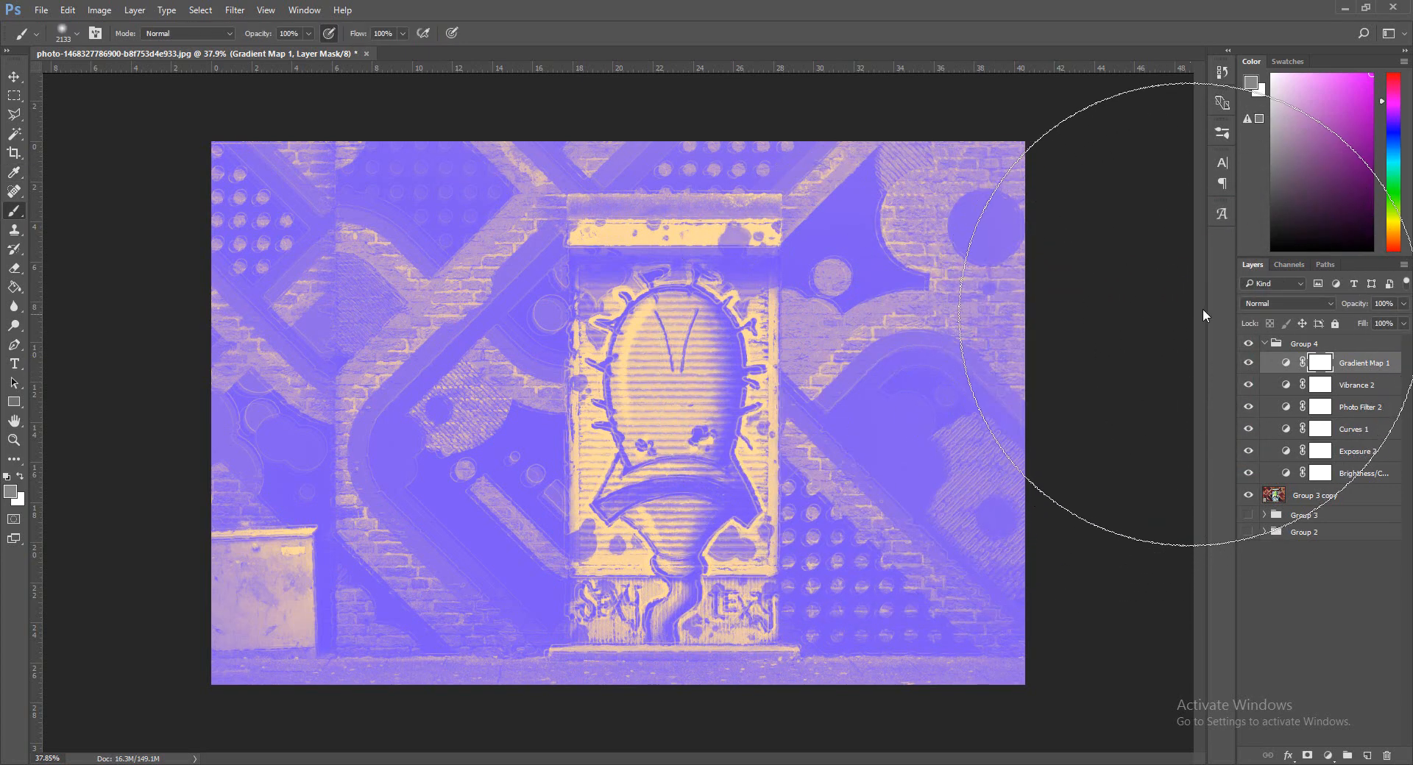
Blend the Gradient Map layer in Soft Light at 27% opacity and collapse Group 4.
left_click(1254, 302)
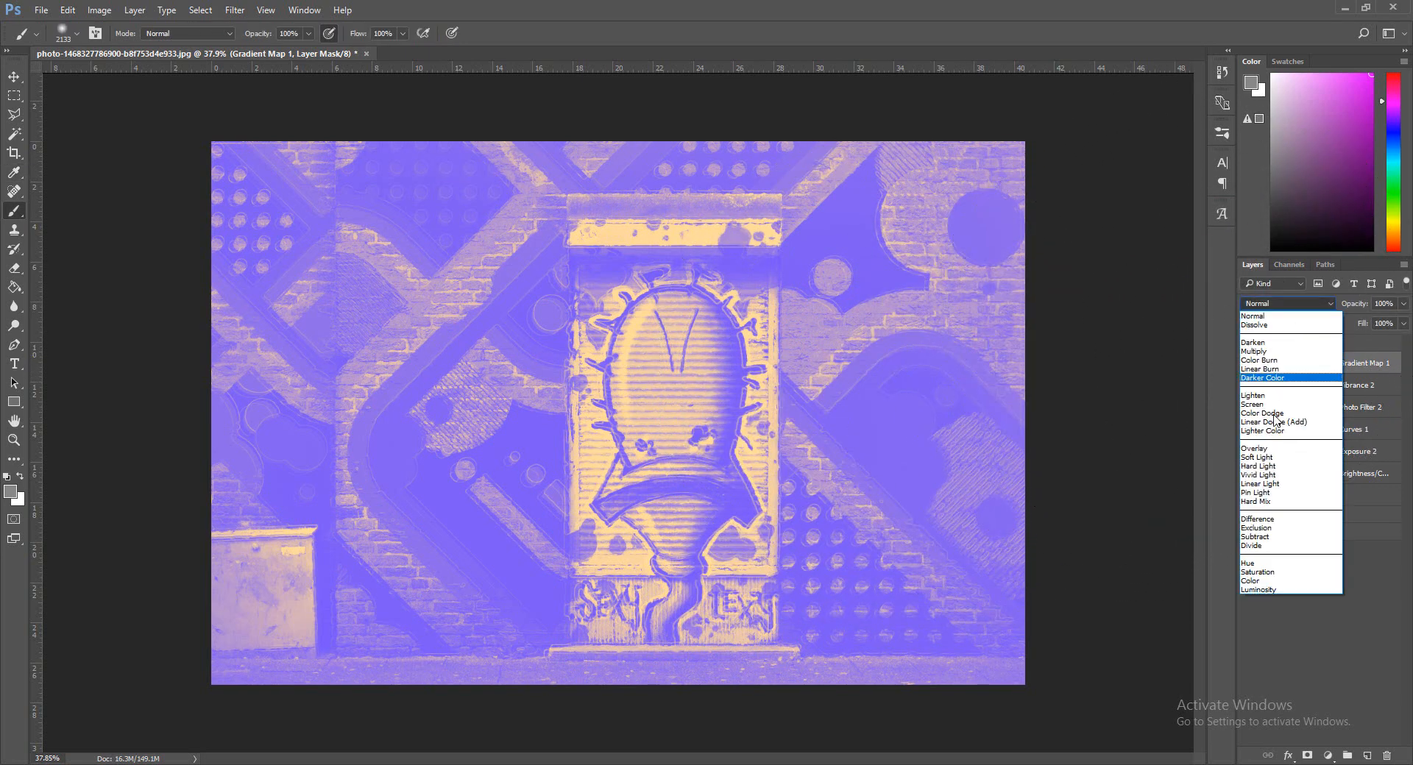
left_click(1274, 458)
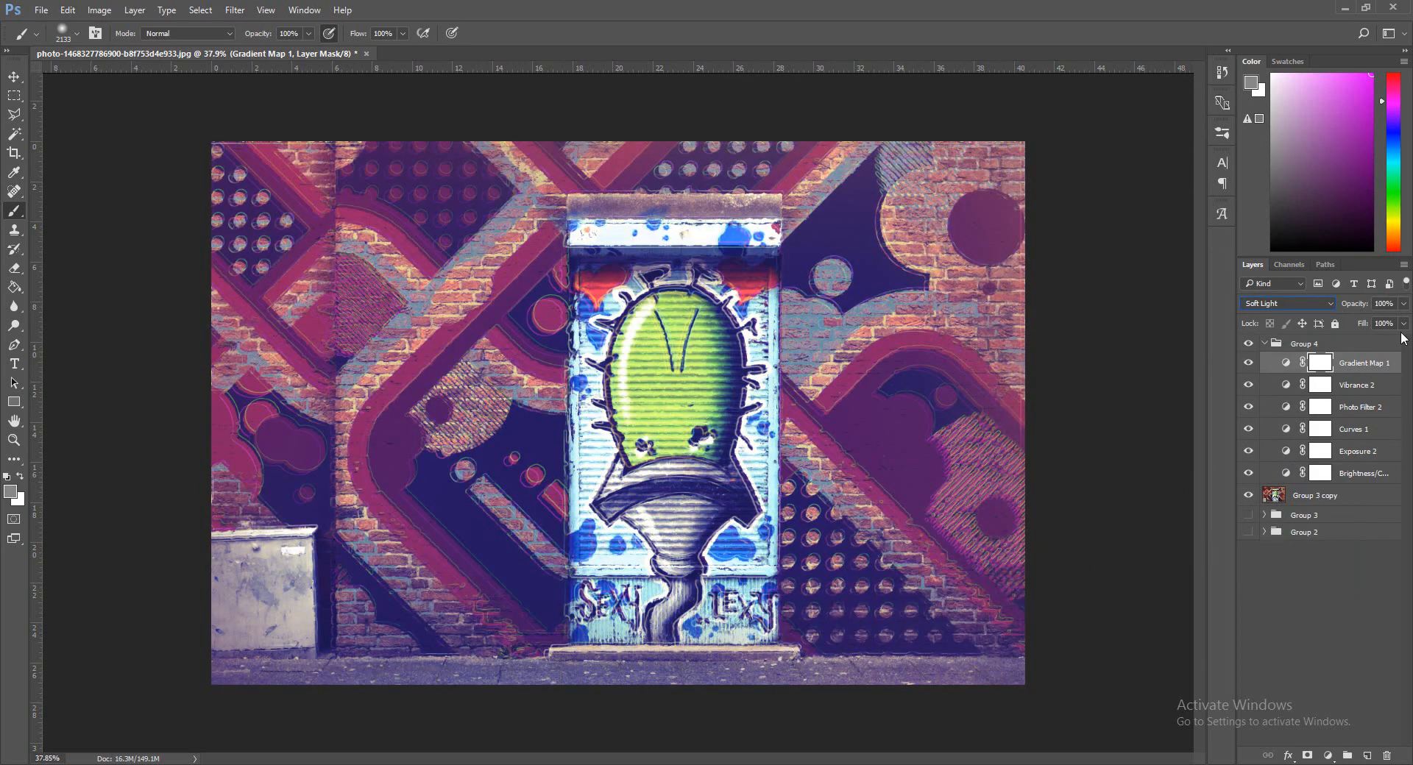
left_click(1404, 304)
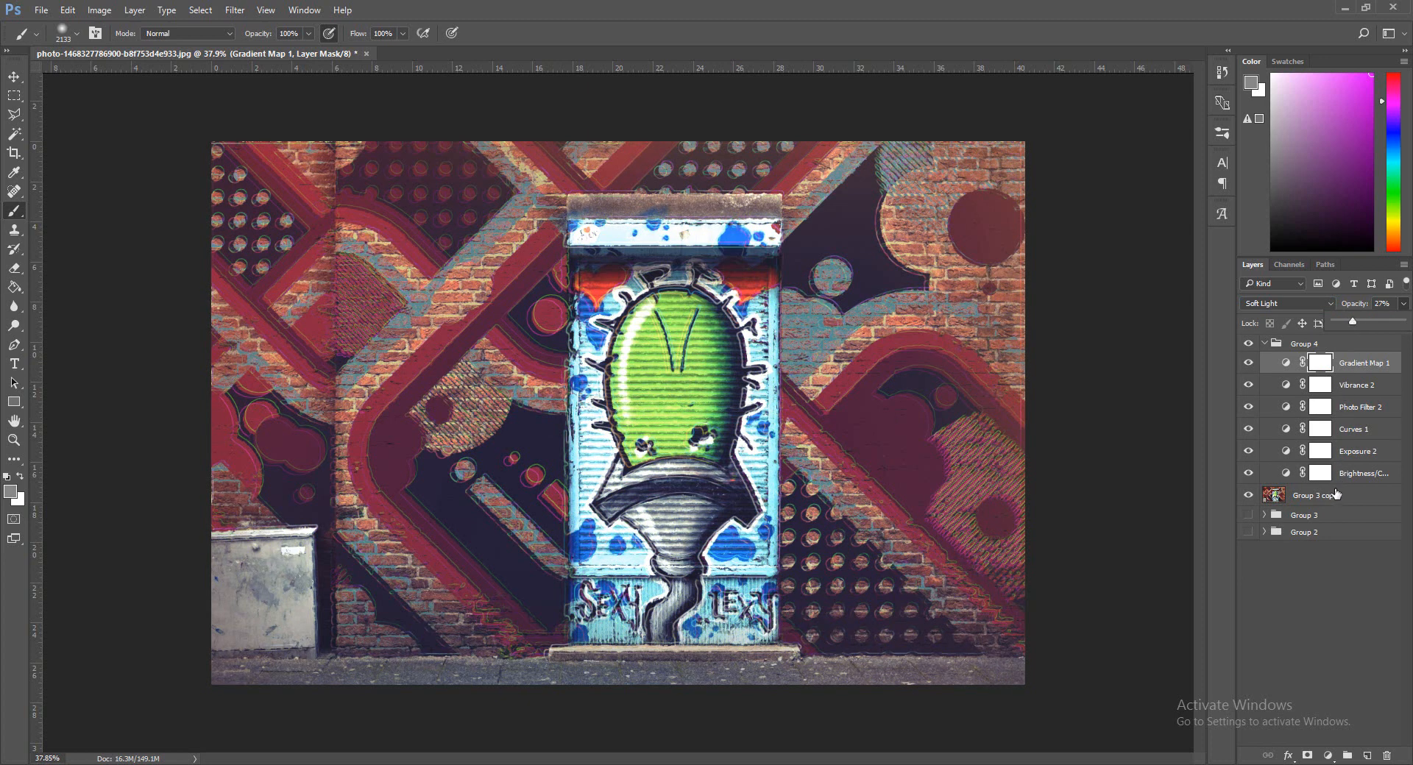
left_click(1300, 550)
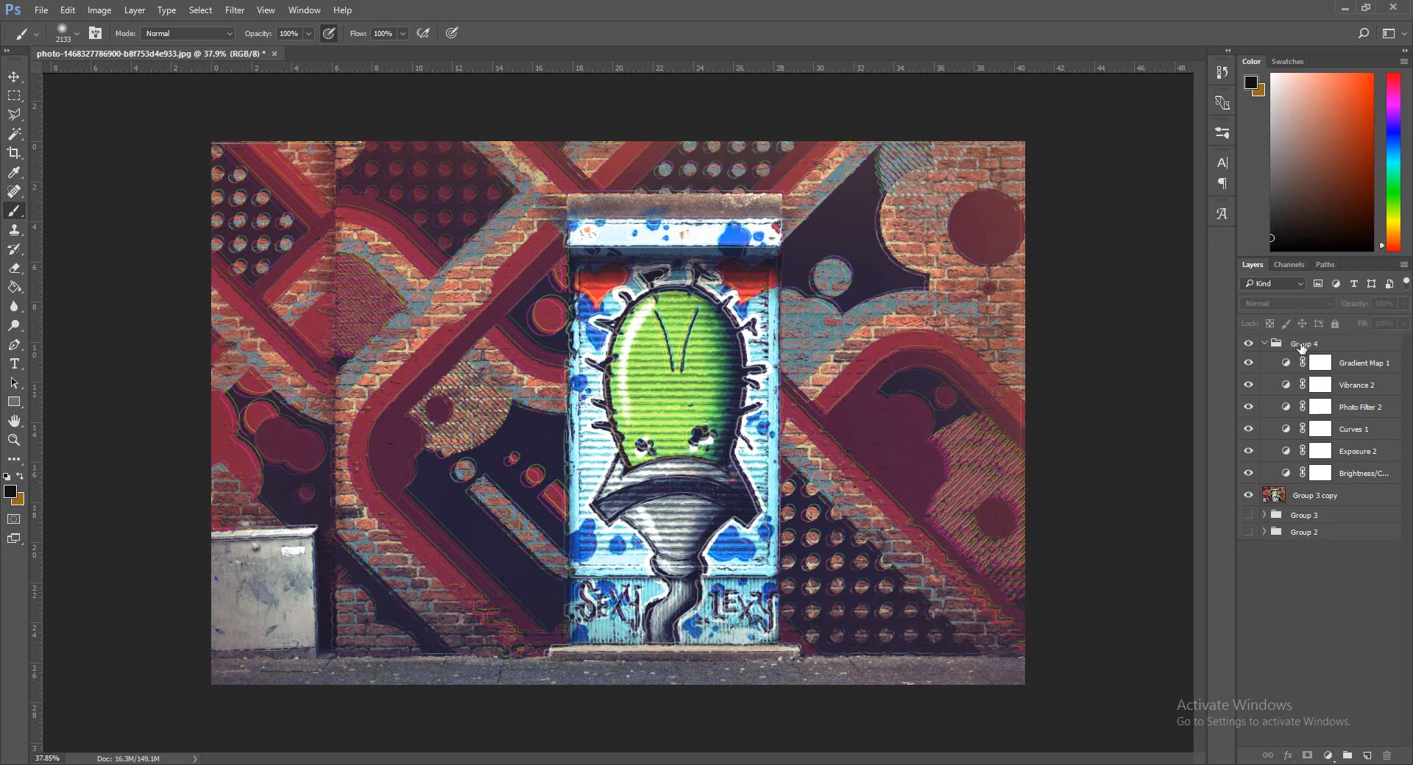
left_click(1256, 345)
left_click(1265, 343)
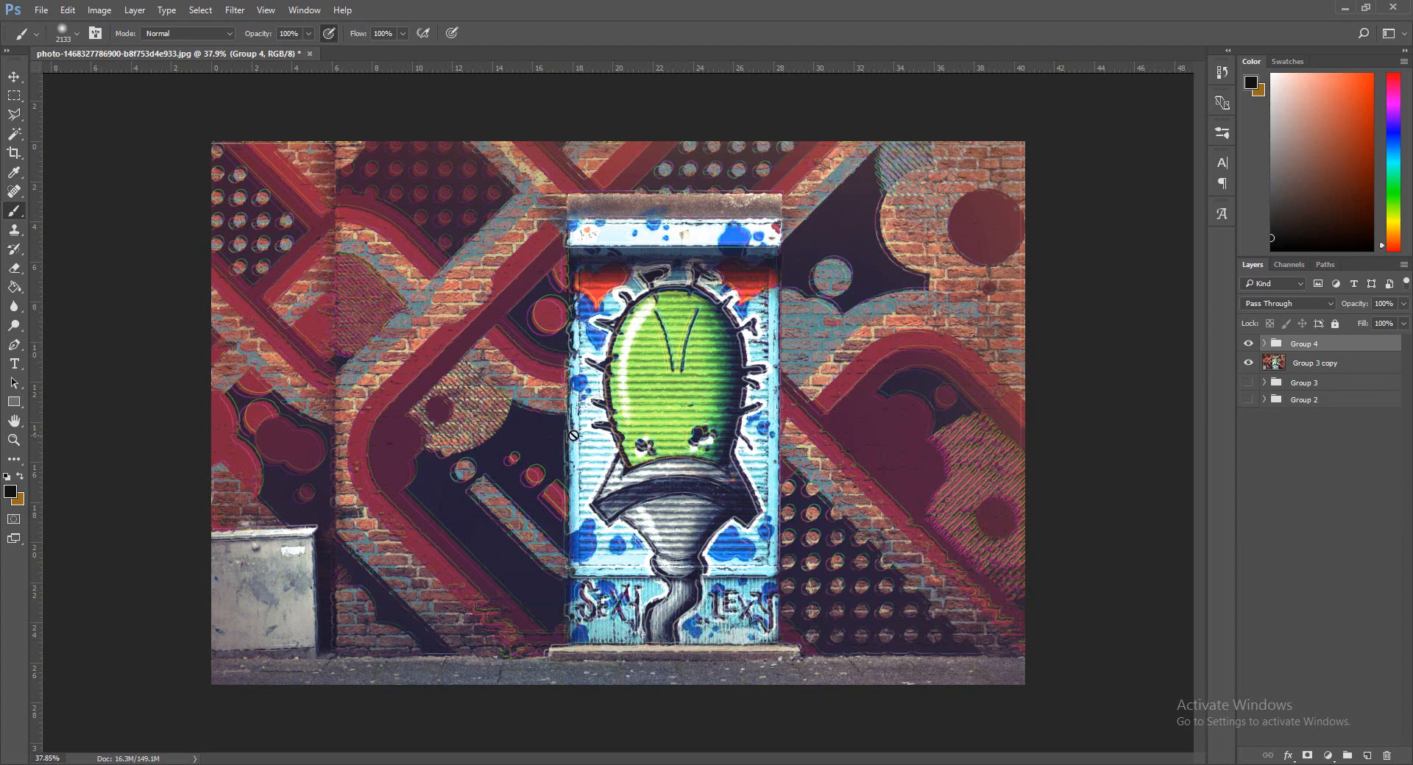
Delete the merged Group 3 copy layer, then expand the original Group 3 and make it visible.
left_click(1326, 374)
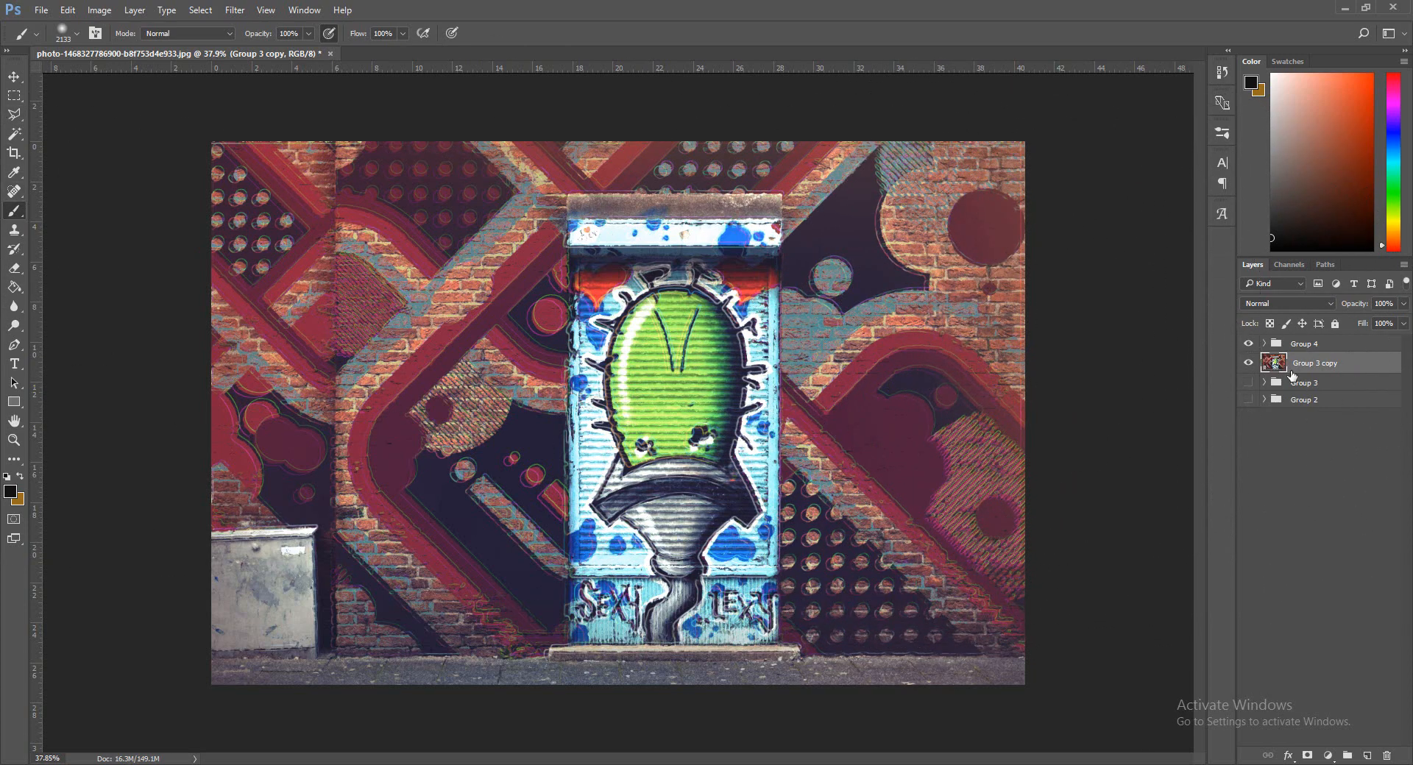
key("Delete")
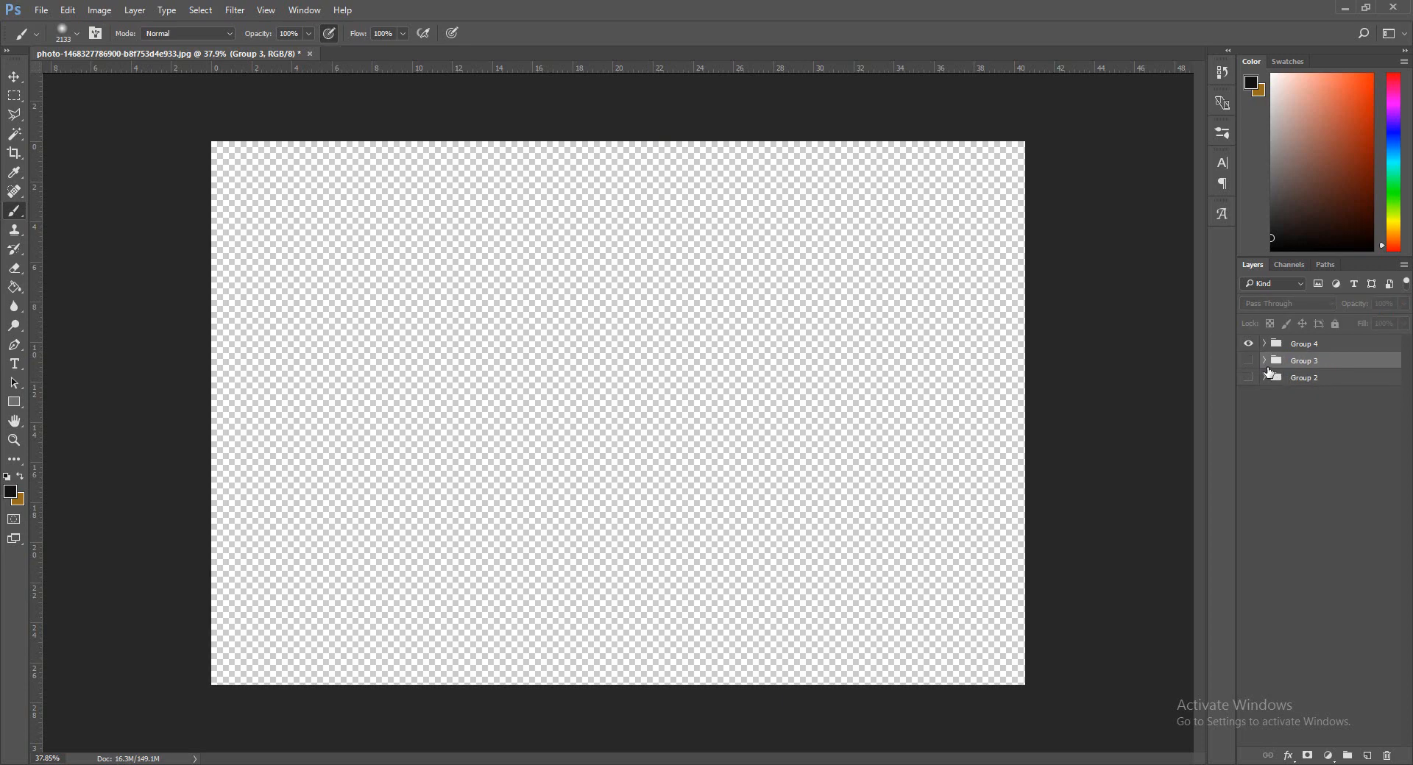
left_click(1265, 361)
left_click(1251, 361)
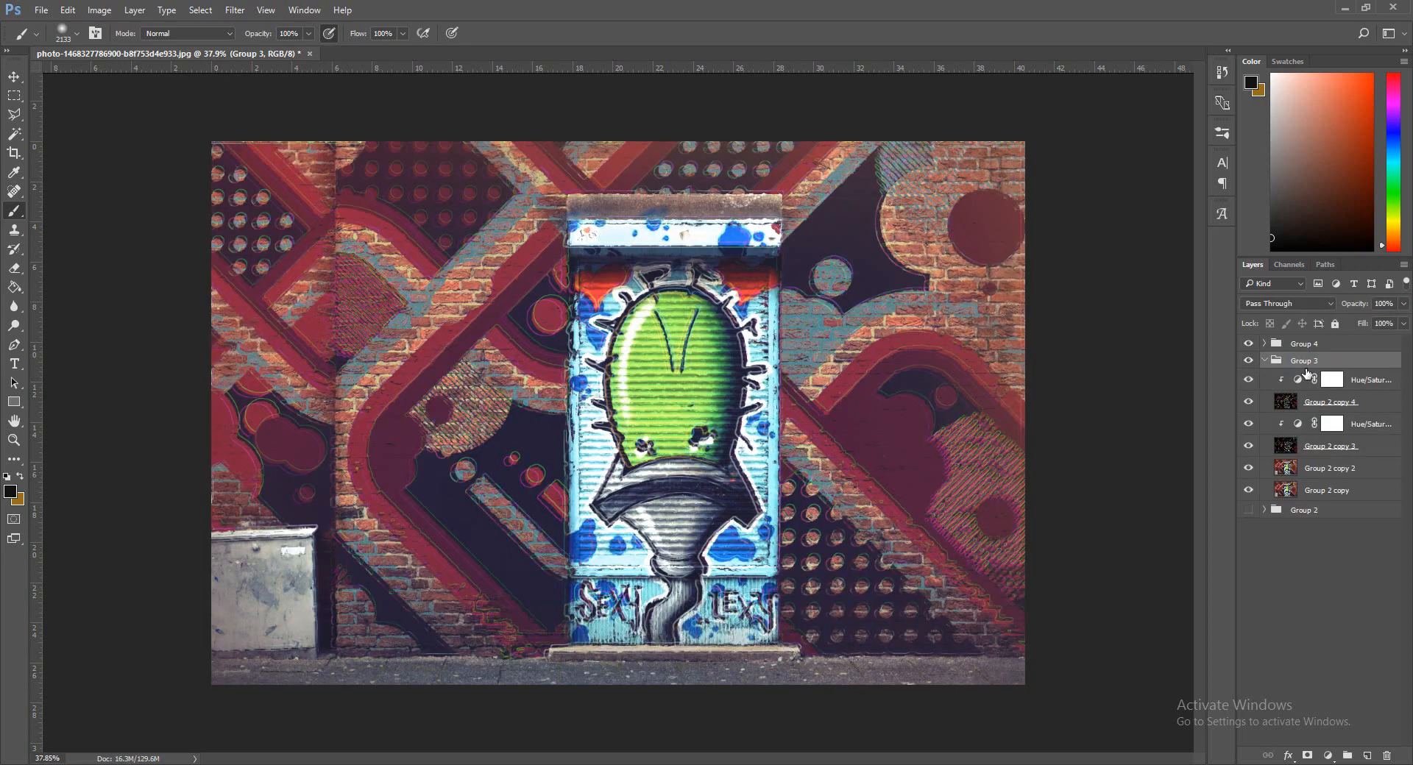
With the Group 2 copy 4 layer active, draw a rectangular marquee selection around the painted door.
left_click(1330, 401)
left_click(14, 96)
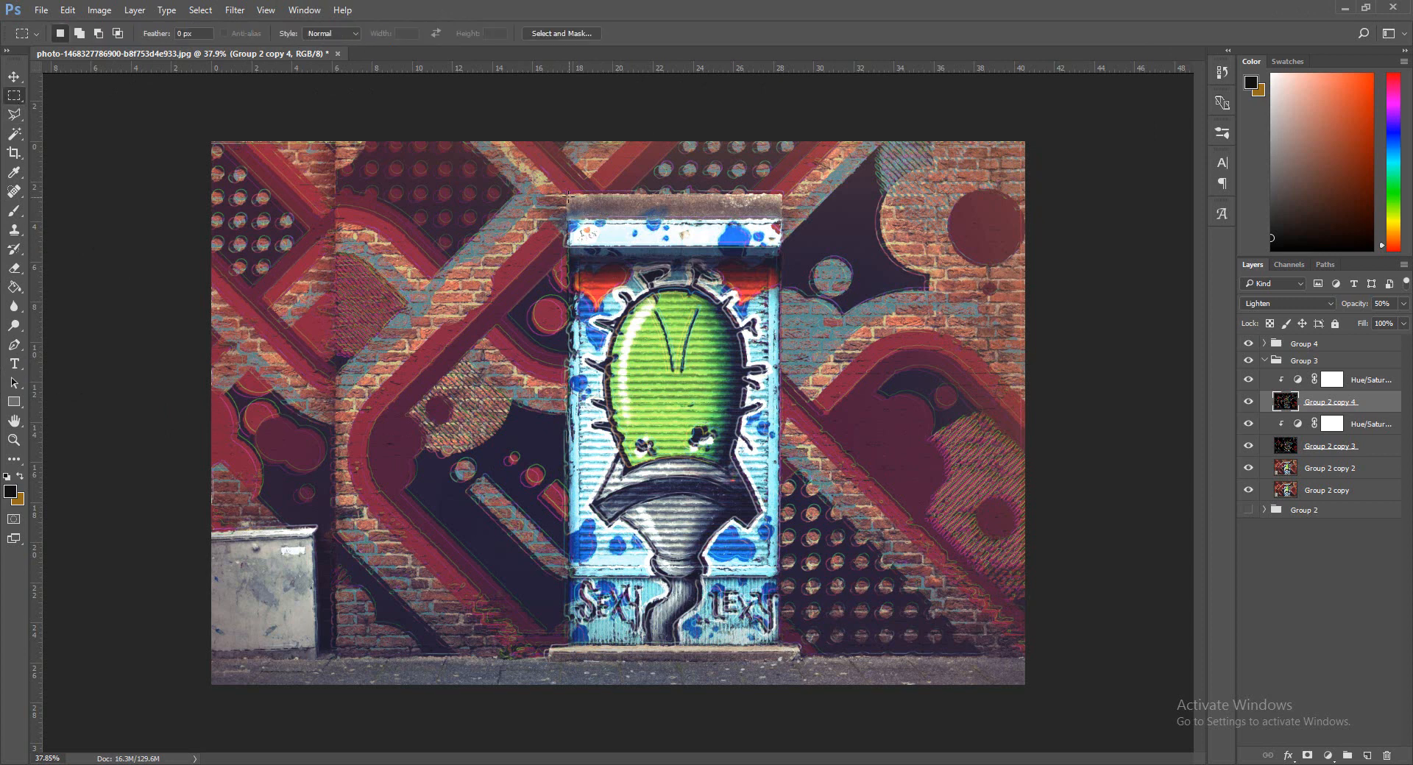
left_click_drag(568, 192, 781, 645)
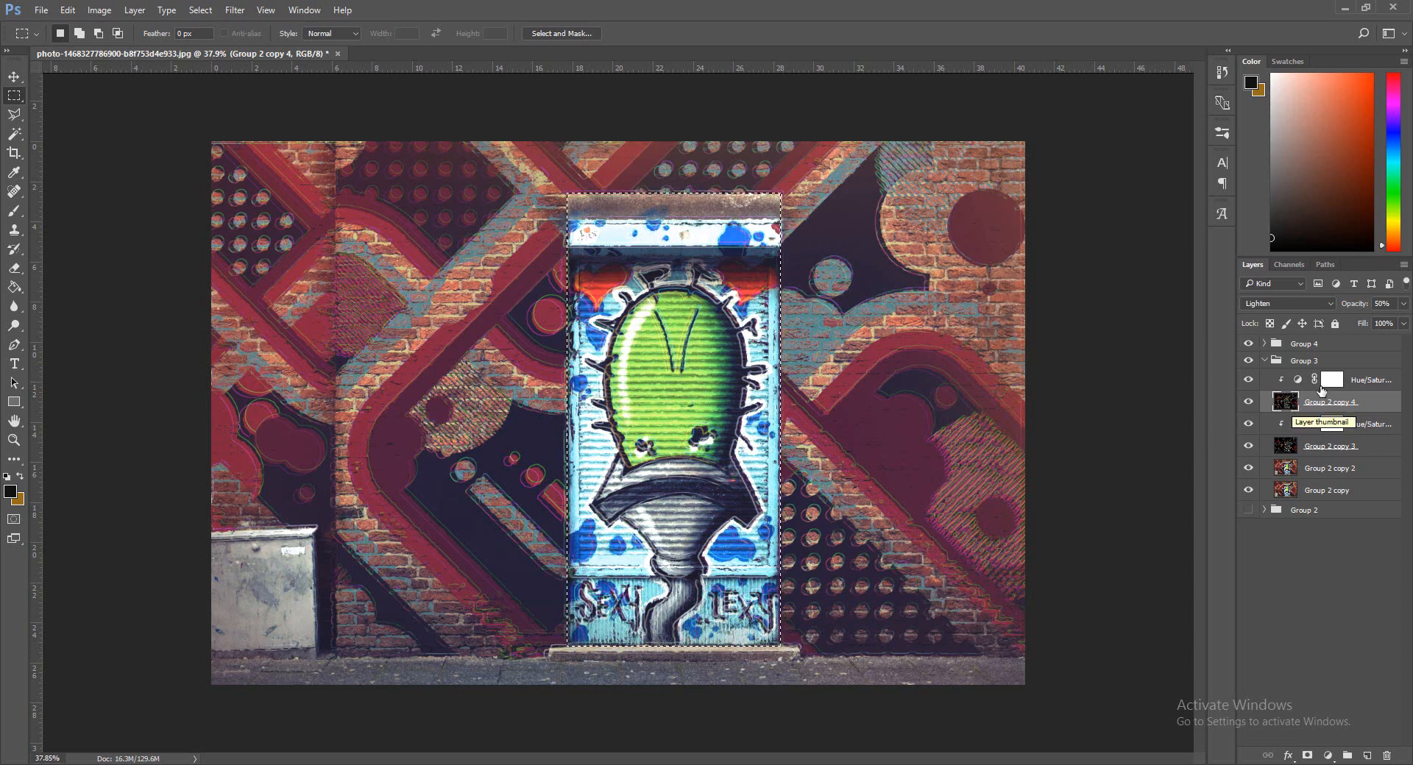
Erase the selected door area from the Group 2 copy 4 and Group 2 copy 3 layers, then deselect.
left_click(1268, 346)
left_click(1268, 346)
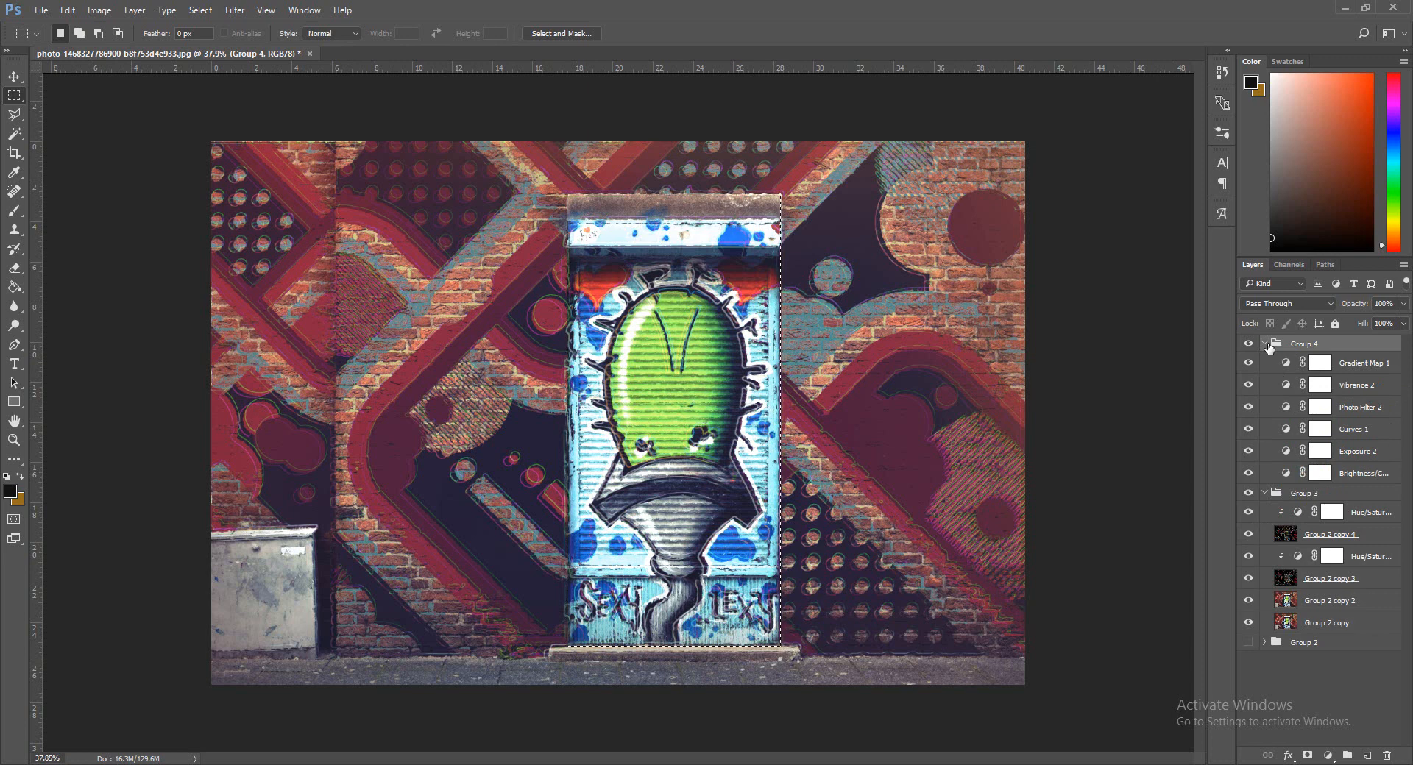
left_click(1269, 347)
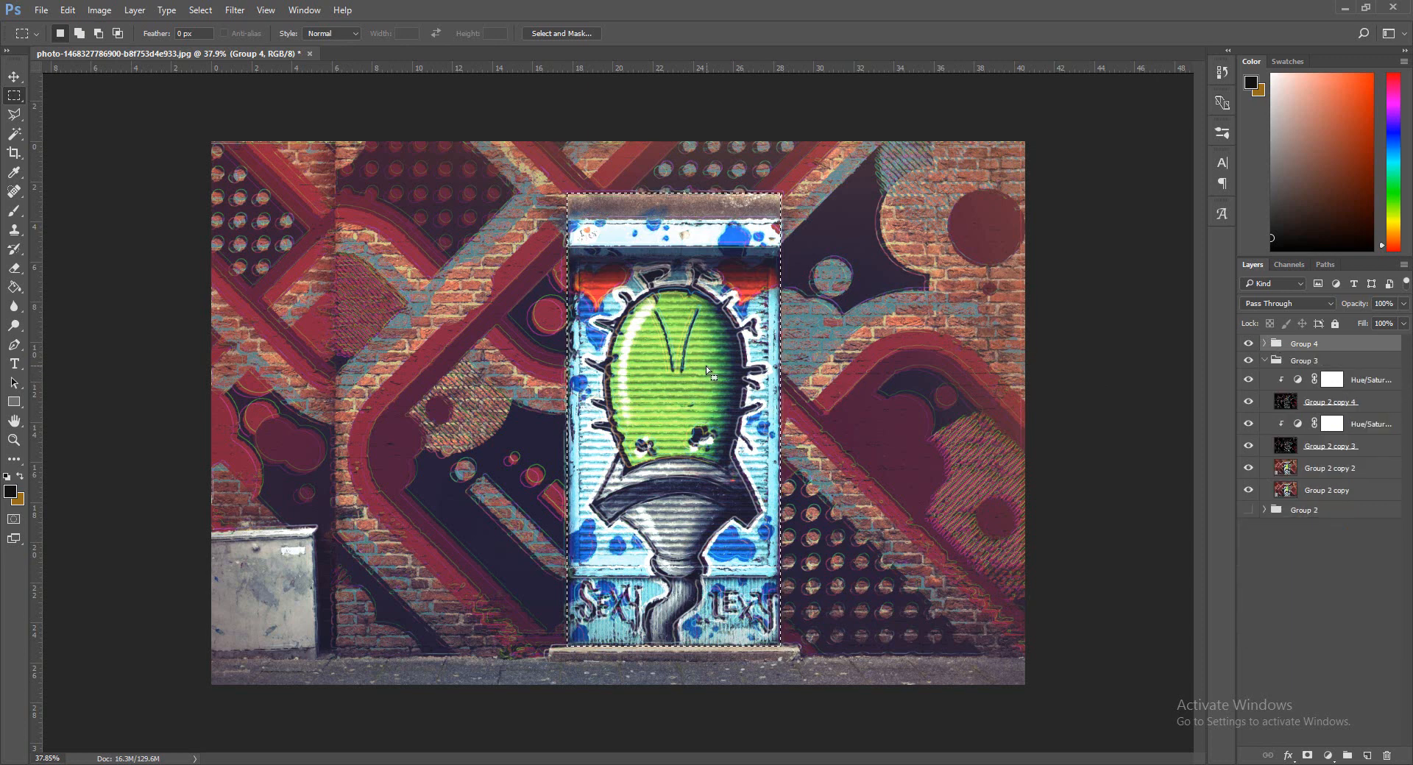
left_click(1385, 407)
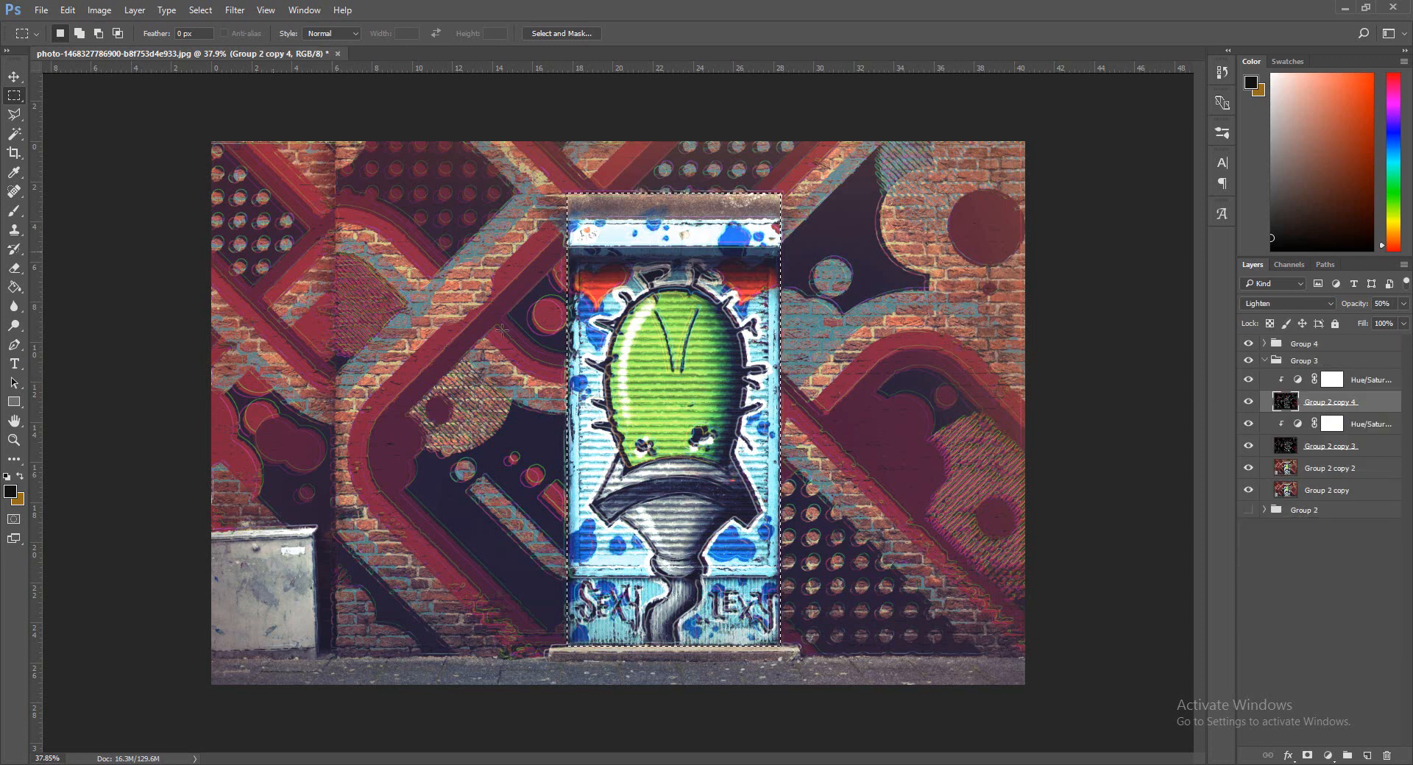
key("Delete")
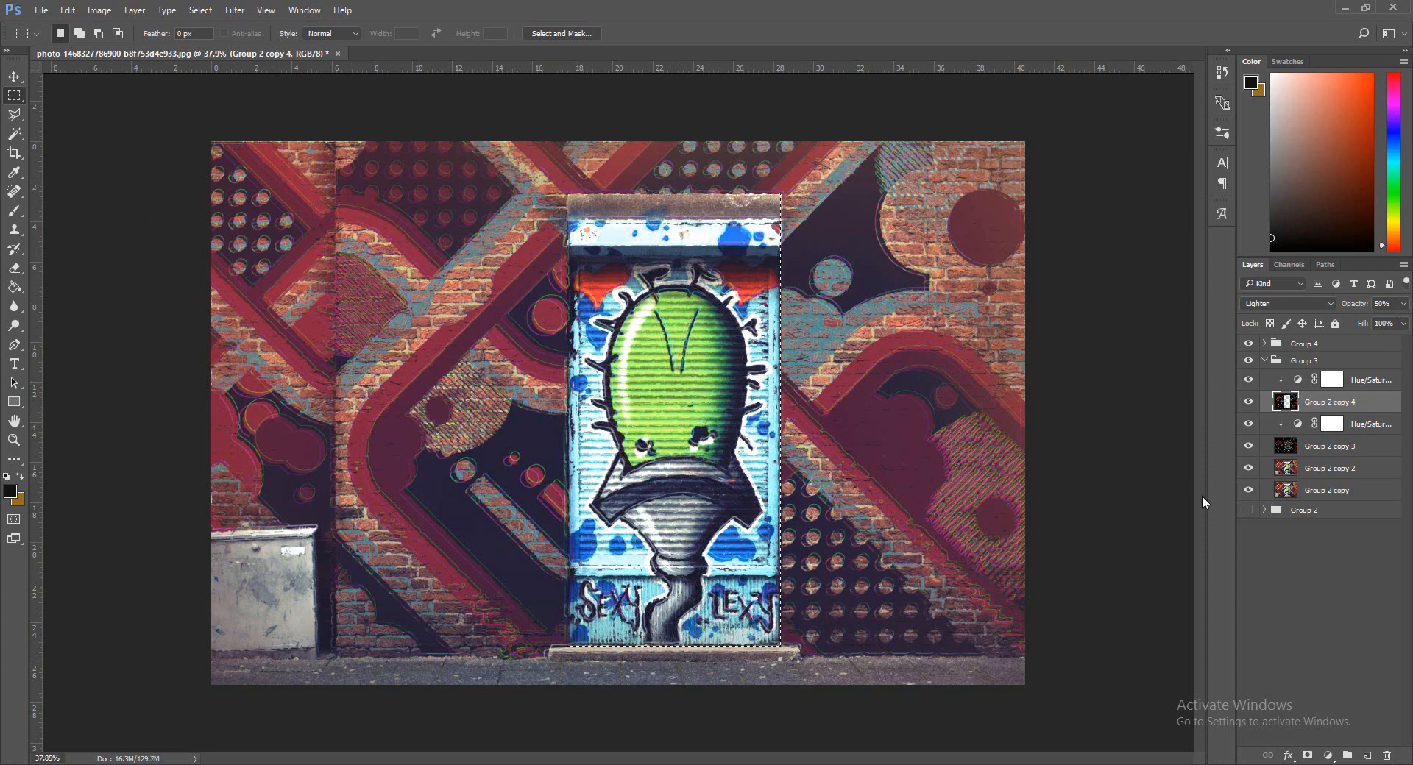
left_click(1335, 447)
key("Delete")
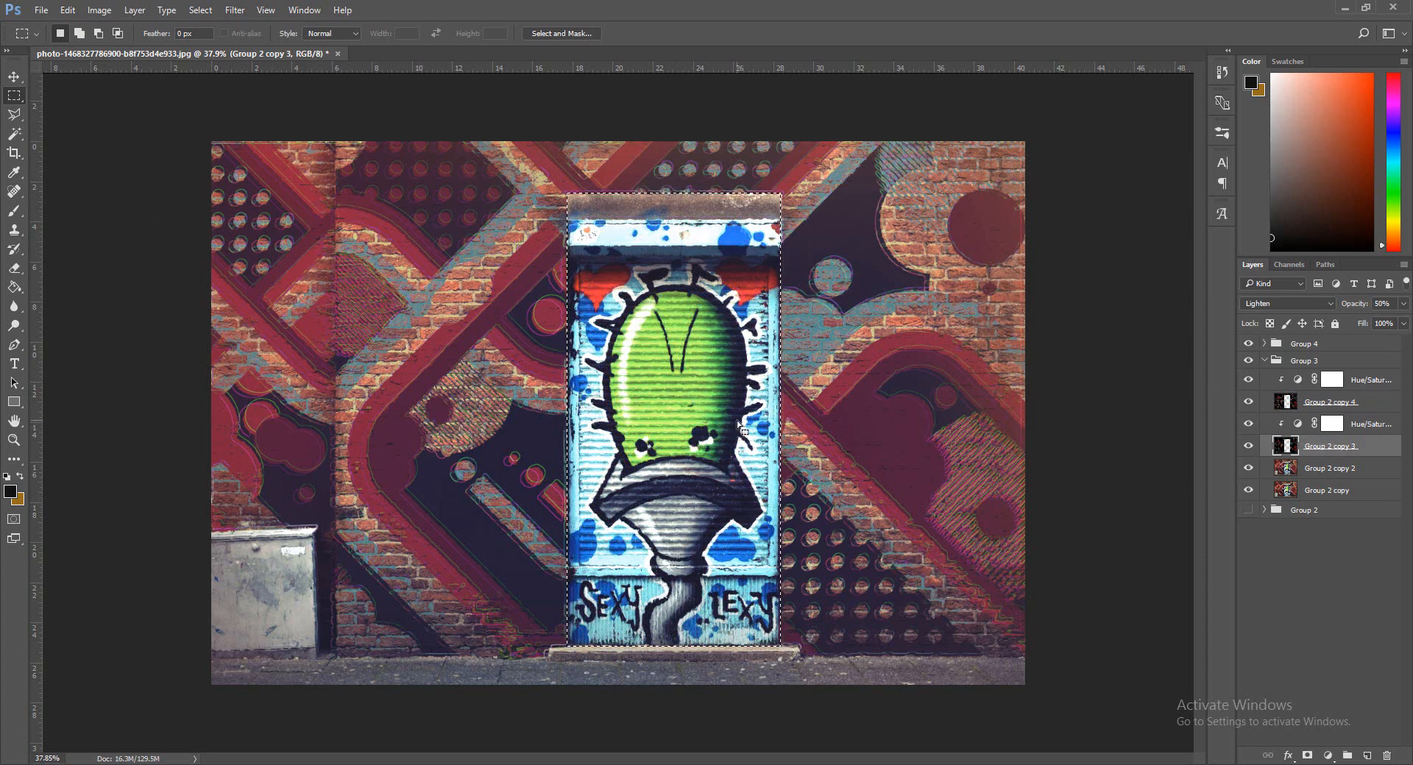
key("ctrl+d")
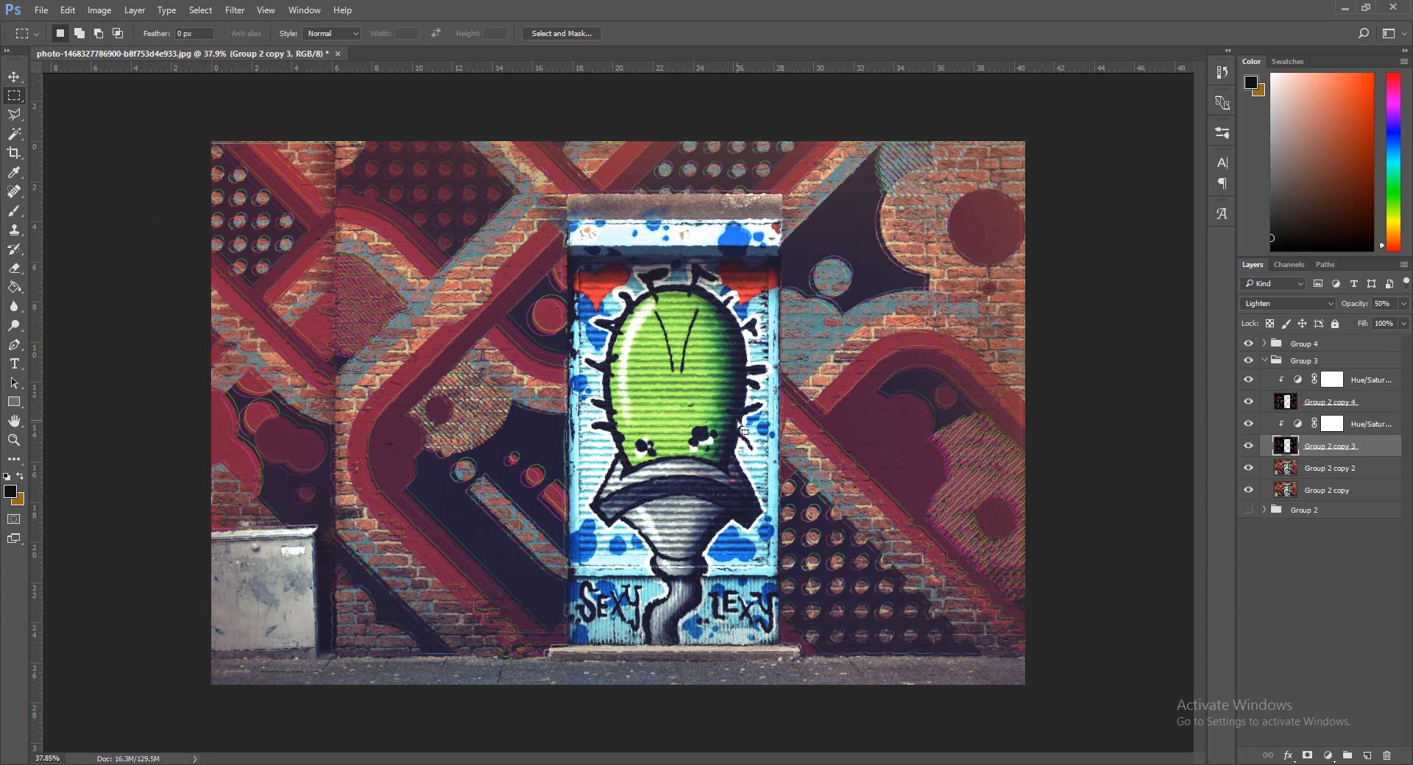
Collapse Group 3, duplicate it and merge the duplicate into a single layer.
left_click(1297, 366)
left_click(1264, 361)
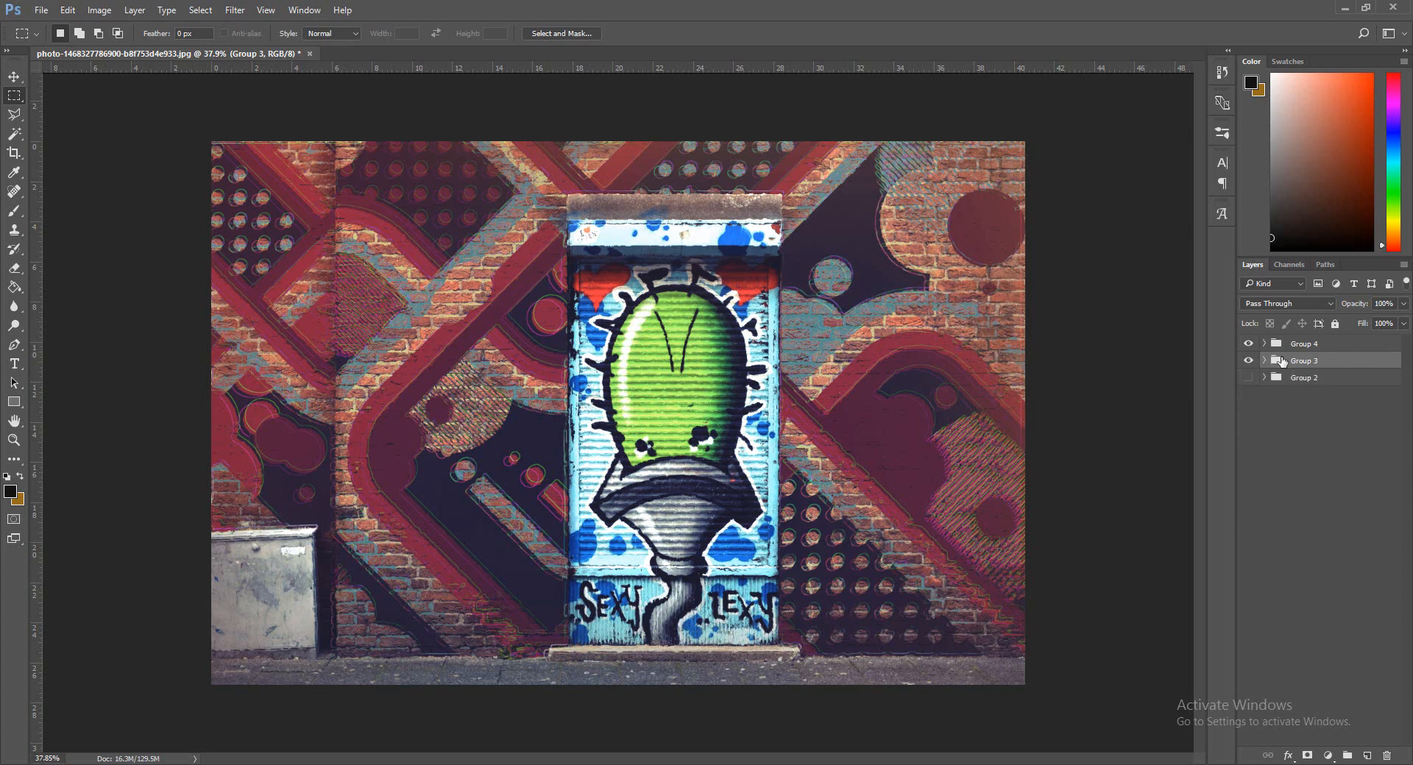
key("ctrl+j")
right_click(1296, 366)
left_click(1173, 620)
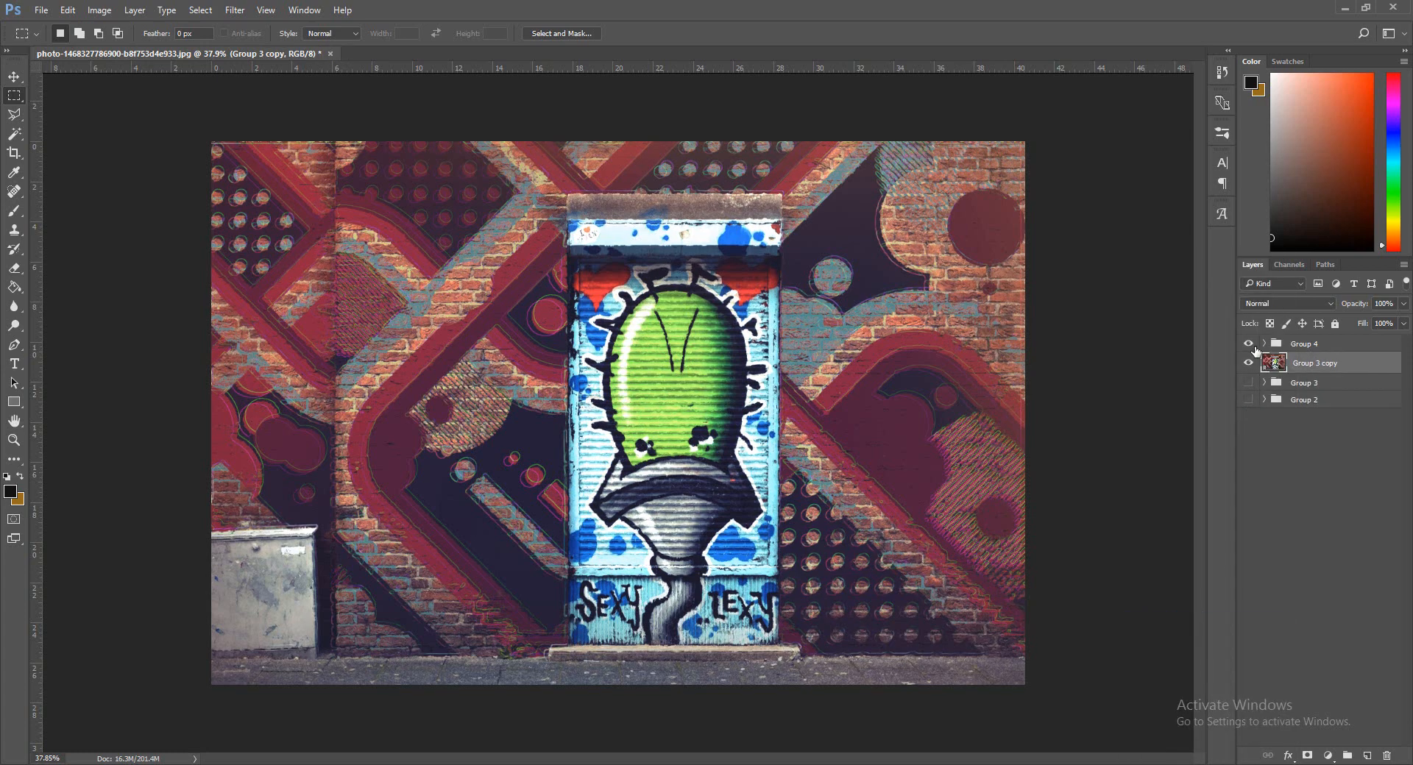
Group the Group 4 adjustments together with the merged Group 3 copy layer.
left_click(1251, 345)
left_click(1321, 344)
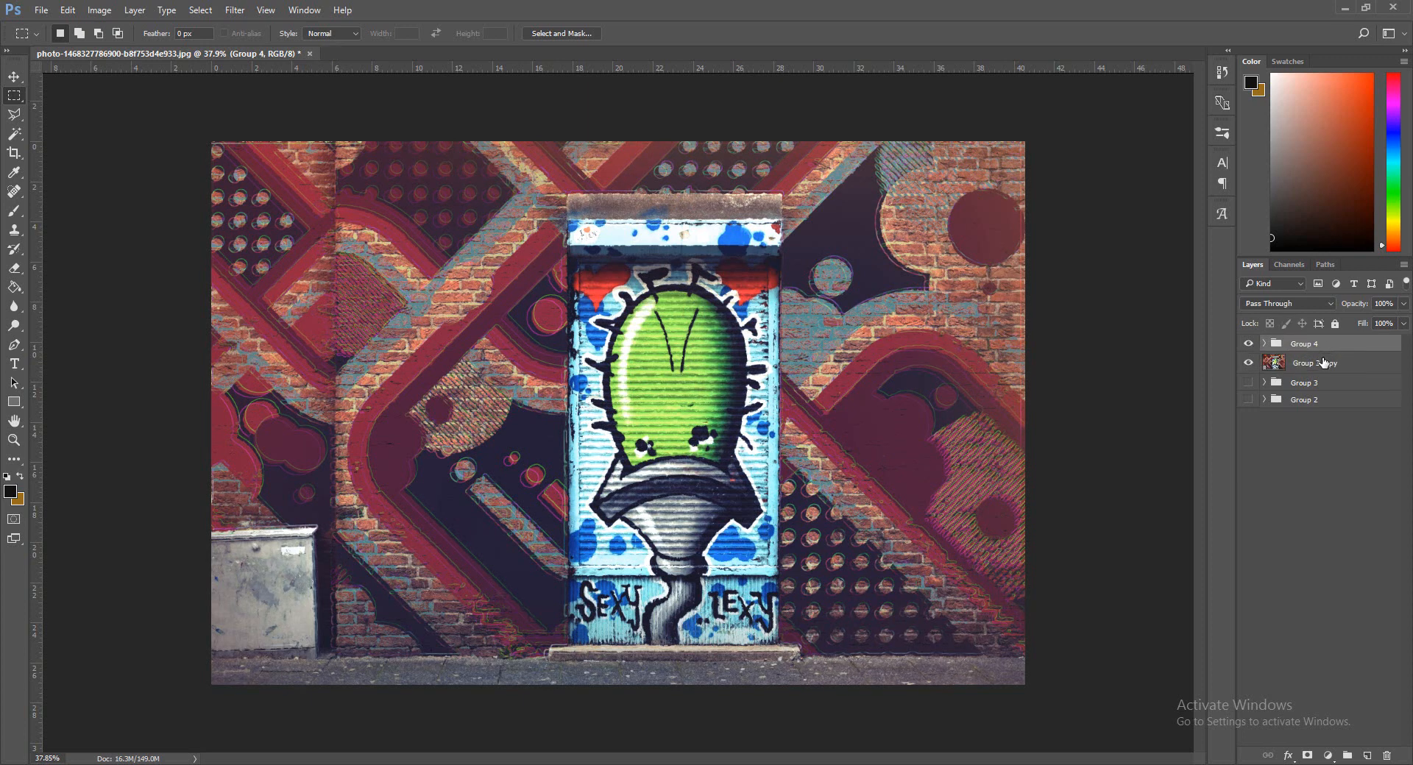
left_click(1324, 363, "shift")
key("ctrl+g")
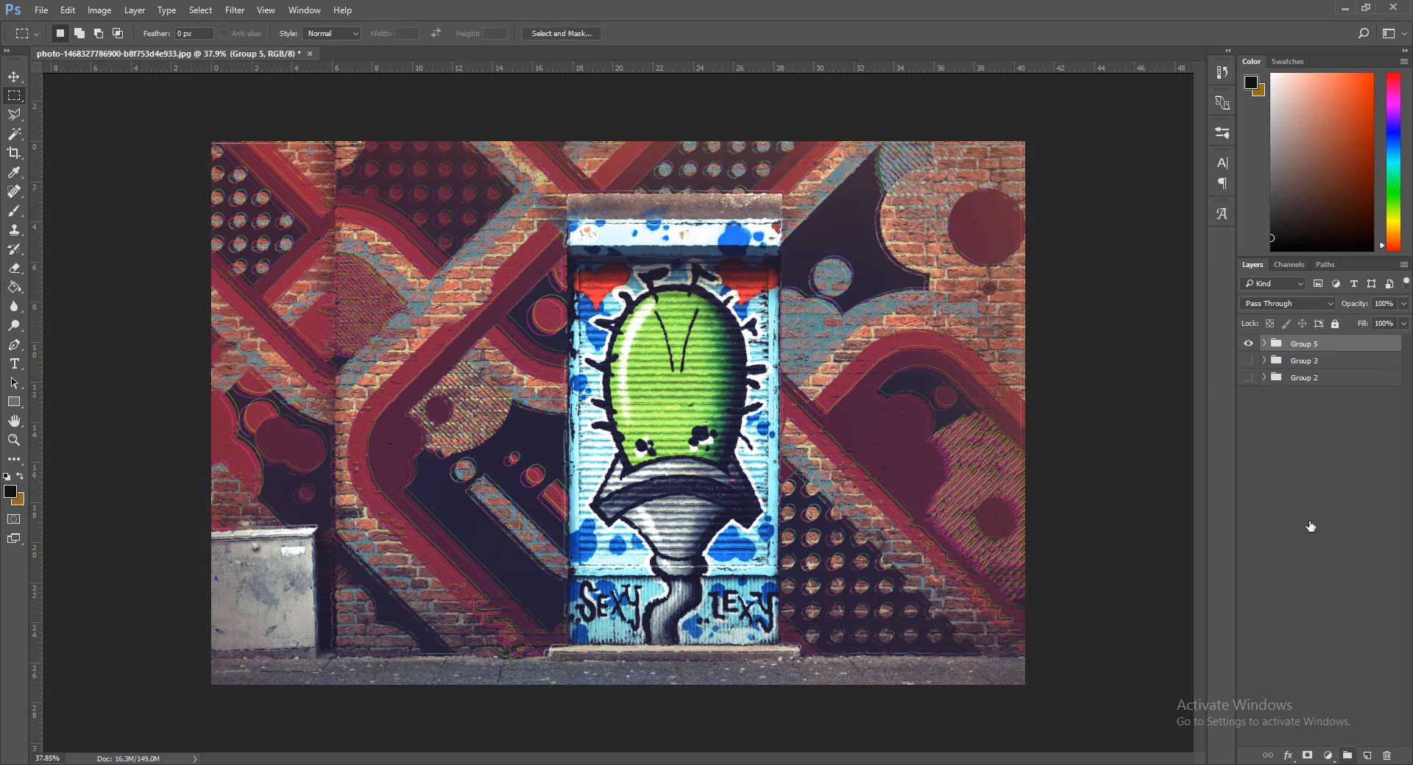
Duplicate Group 5 and merge the duplicate into a single layer.
key("ctrl+j")
right_click(1321, 346)
left_click(1227, 619)
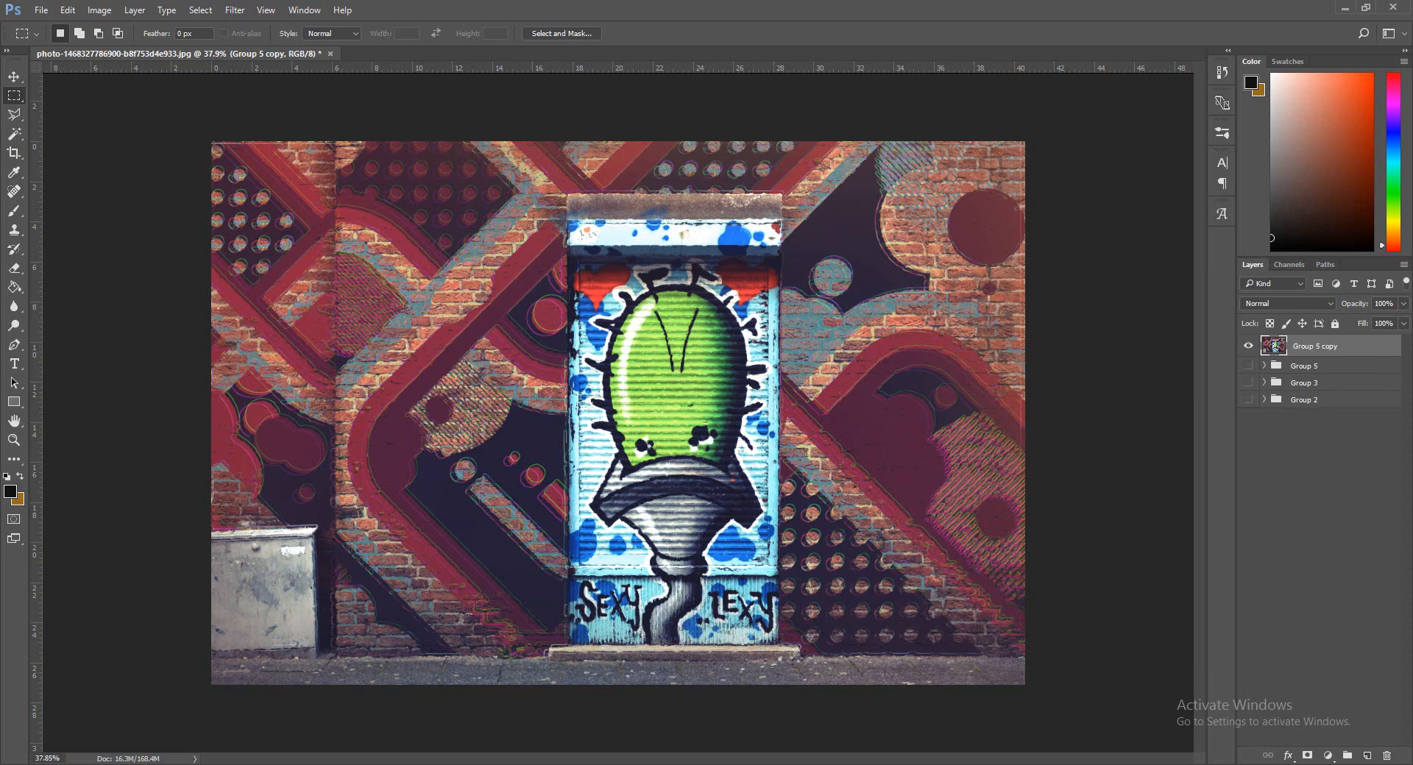
Place the maxresdefault.jpg texture from the Photoedit Textures folder into the graffiti photo document.
mouse_move(324, 762)
left_click(247, 706)
scroll(685, 573, "down", 1)
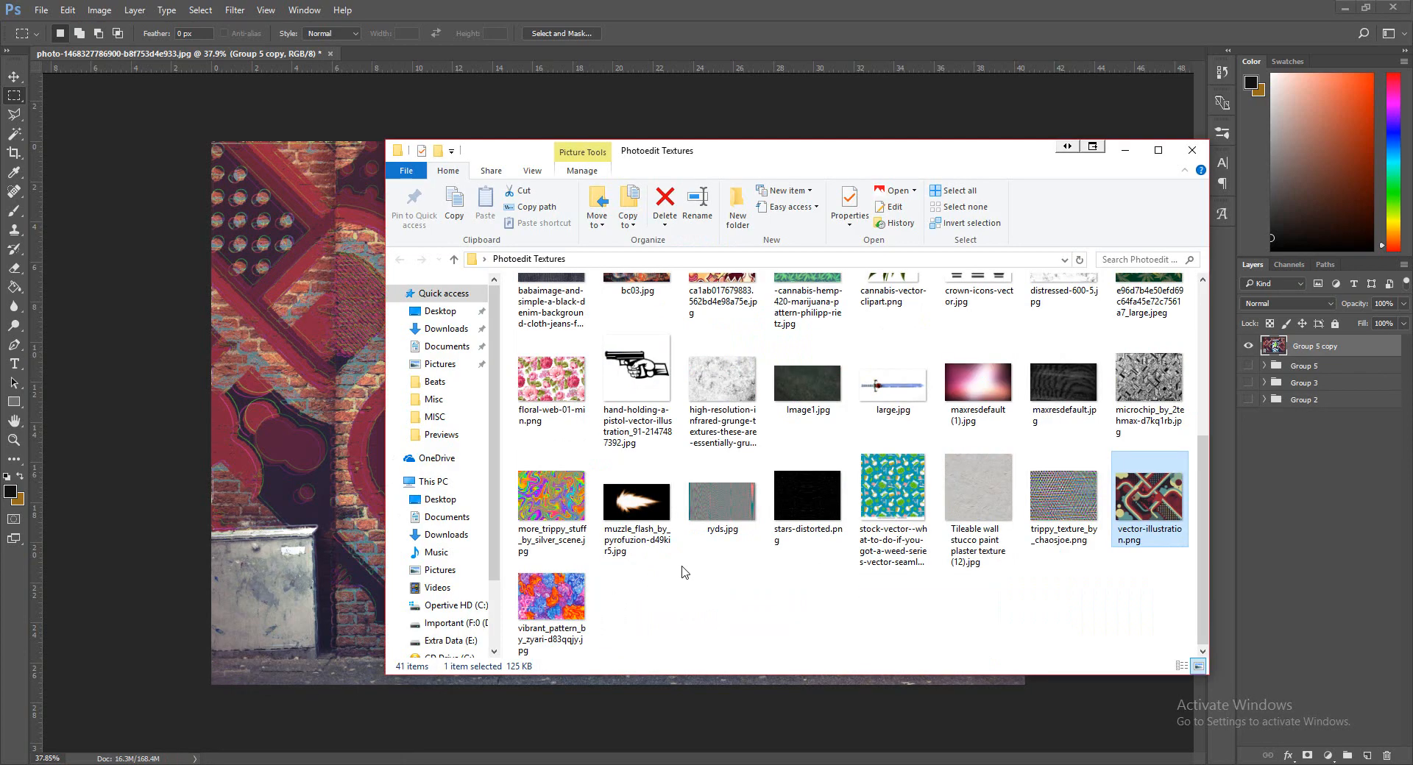
scroll(979, 508, "up", 3)
scroll(1064, 473, "down", 3)
left_click(1049, 404)
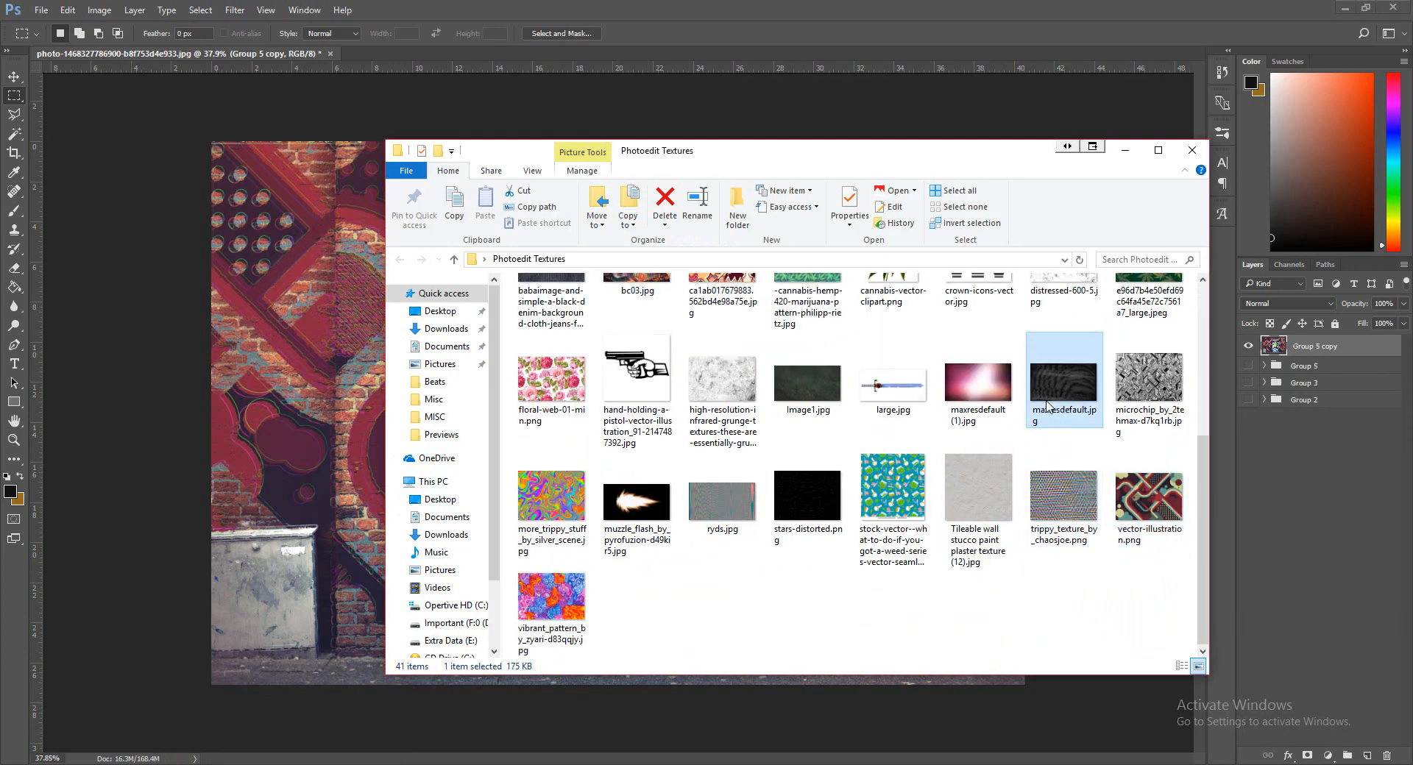
left_click_drag(1049, 405, 237, 366)
Enlarge the placed maxresdefault texture to about 274% so it covers the whole photo, and commit the transformation.
left_click_drag(701, 431, 485, 266)
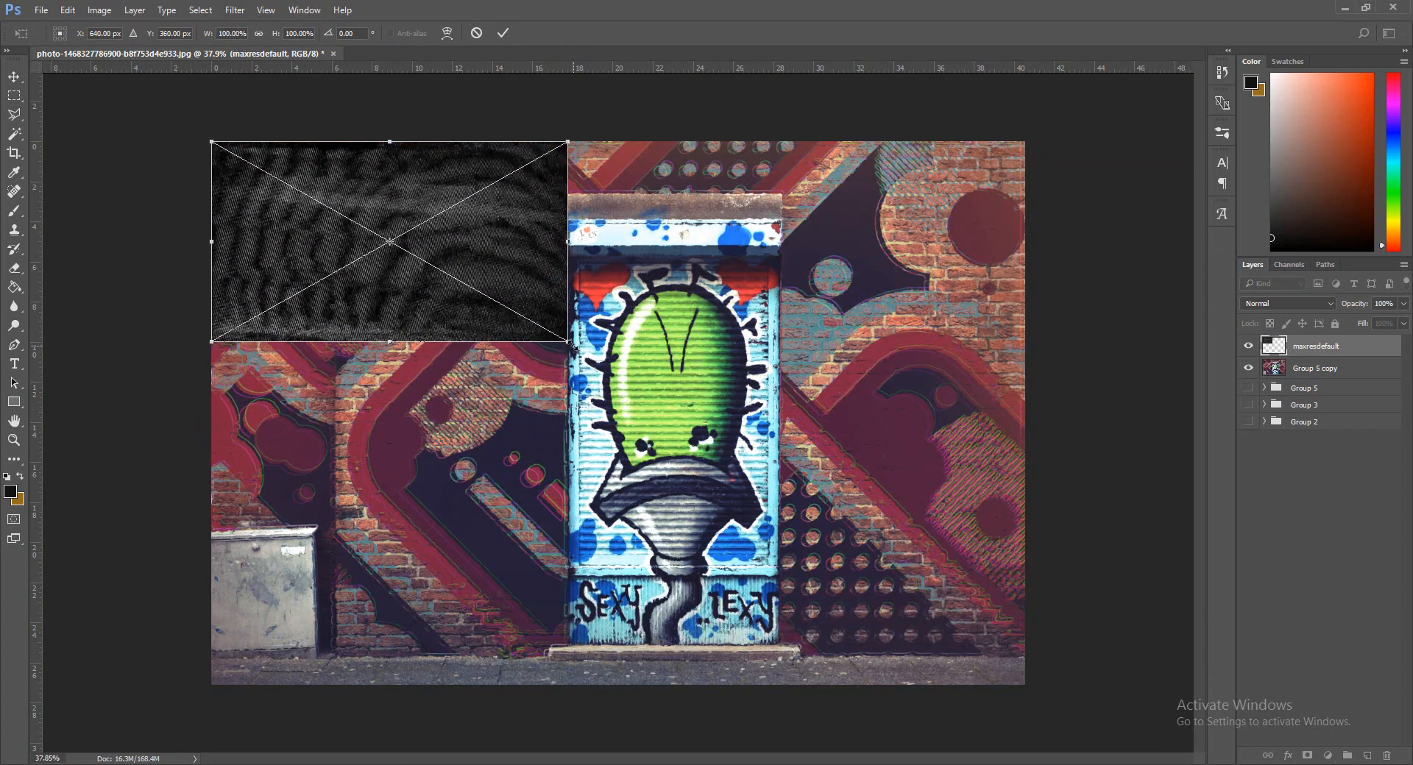
left_click_drag(571, 344, 1148, 738)
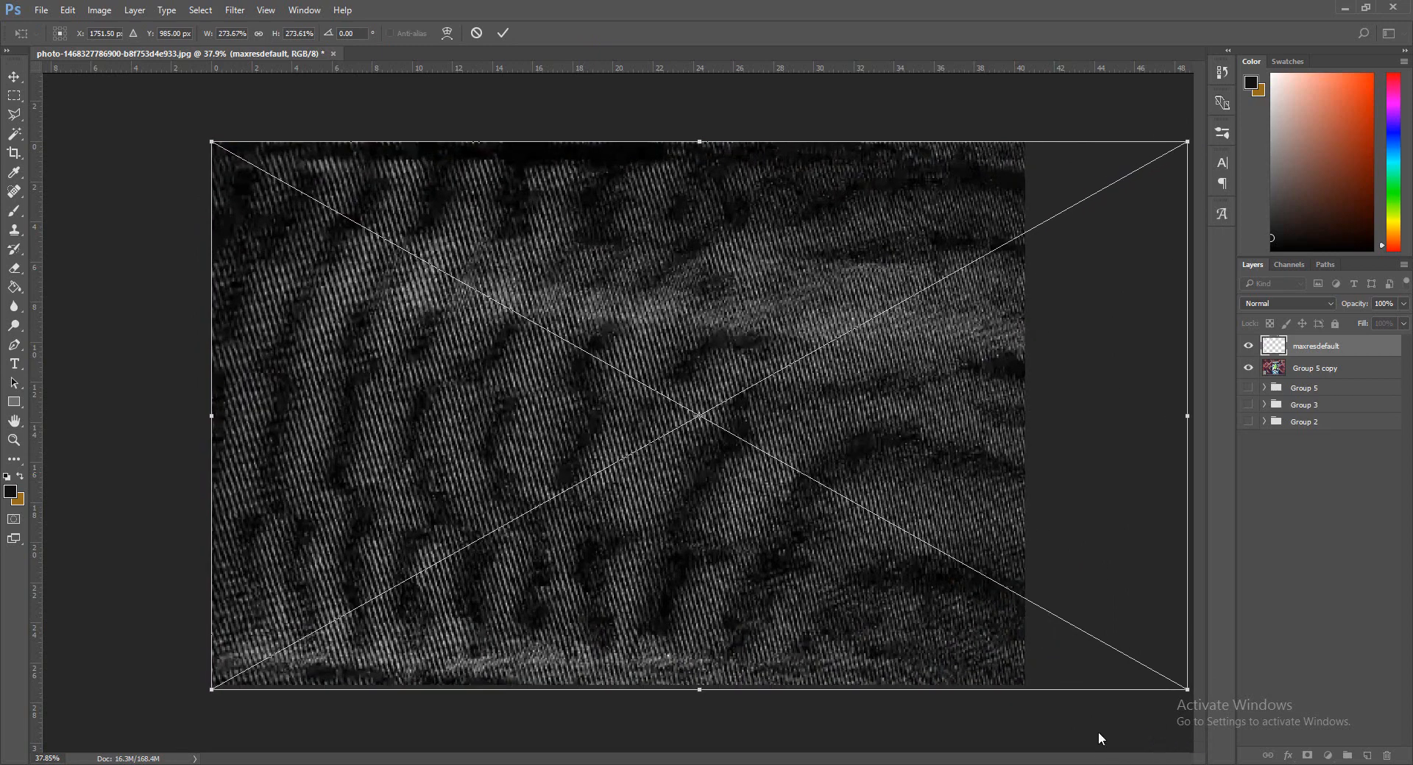
left_click_drag(975, 554, 928, 550)
key("Return")
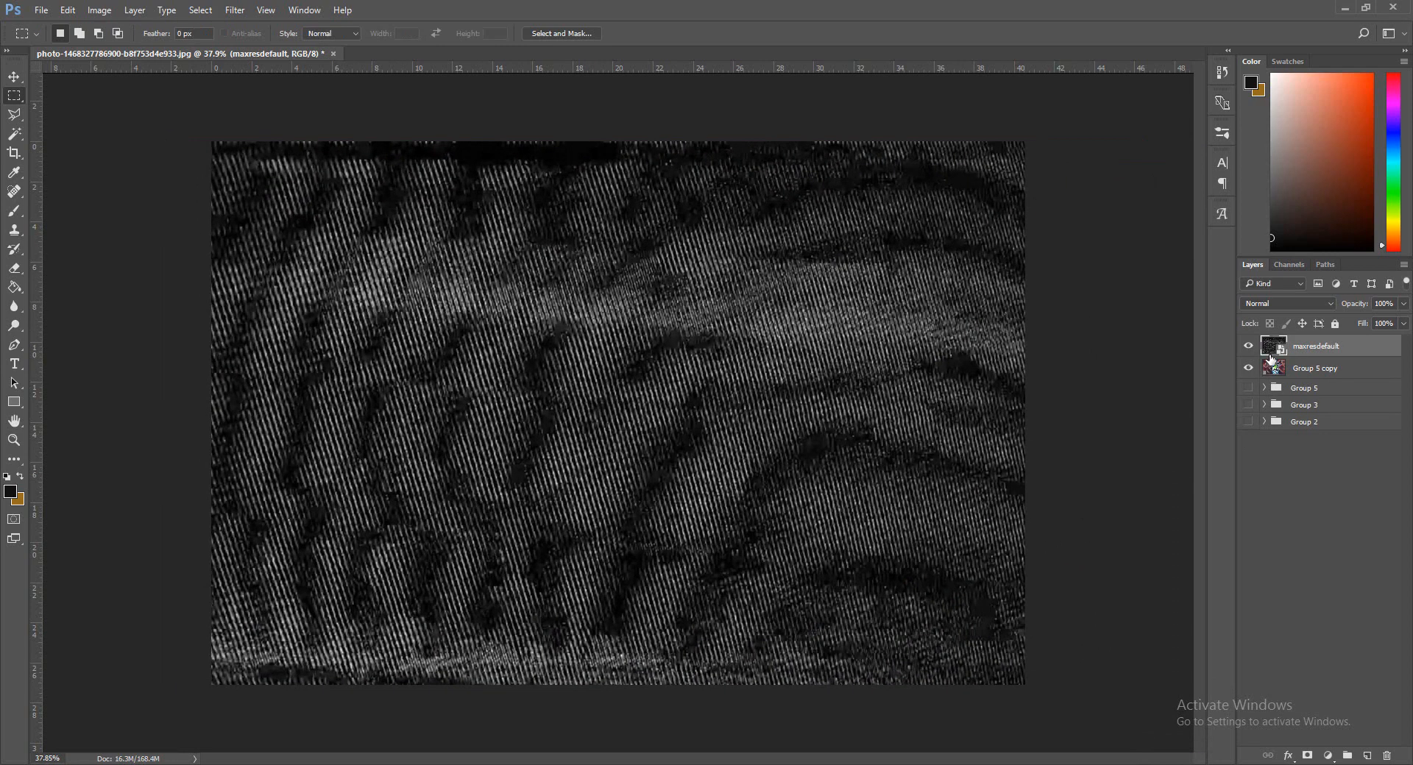
Set the maxresdefault layer's blend mode to Color Dodge and its opacity to 28%.
left_click(1300, 305)
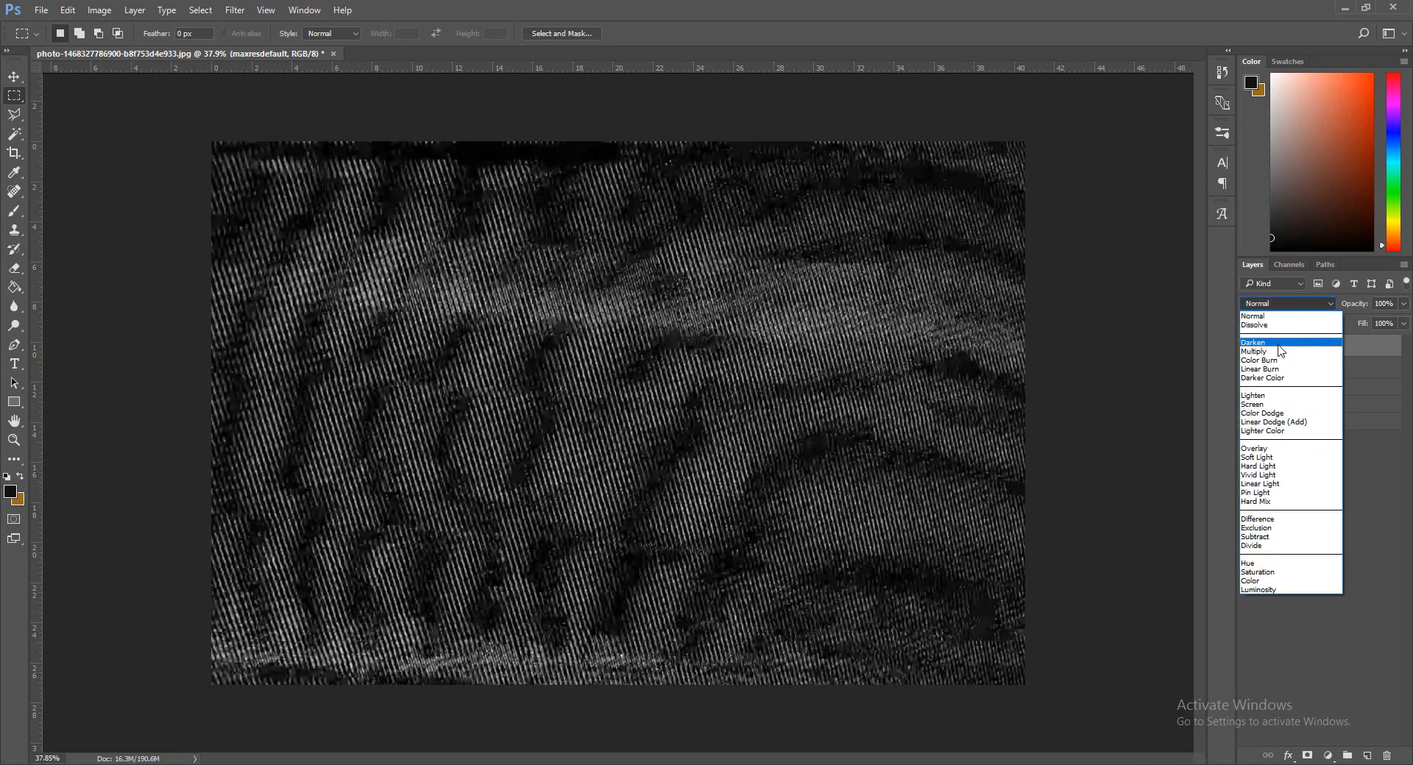
left_click(1284, 318)
scroll(1285, 305, "down", 5)
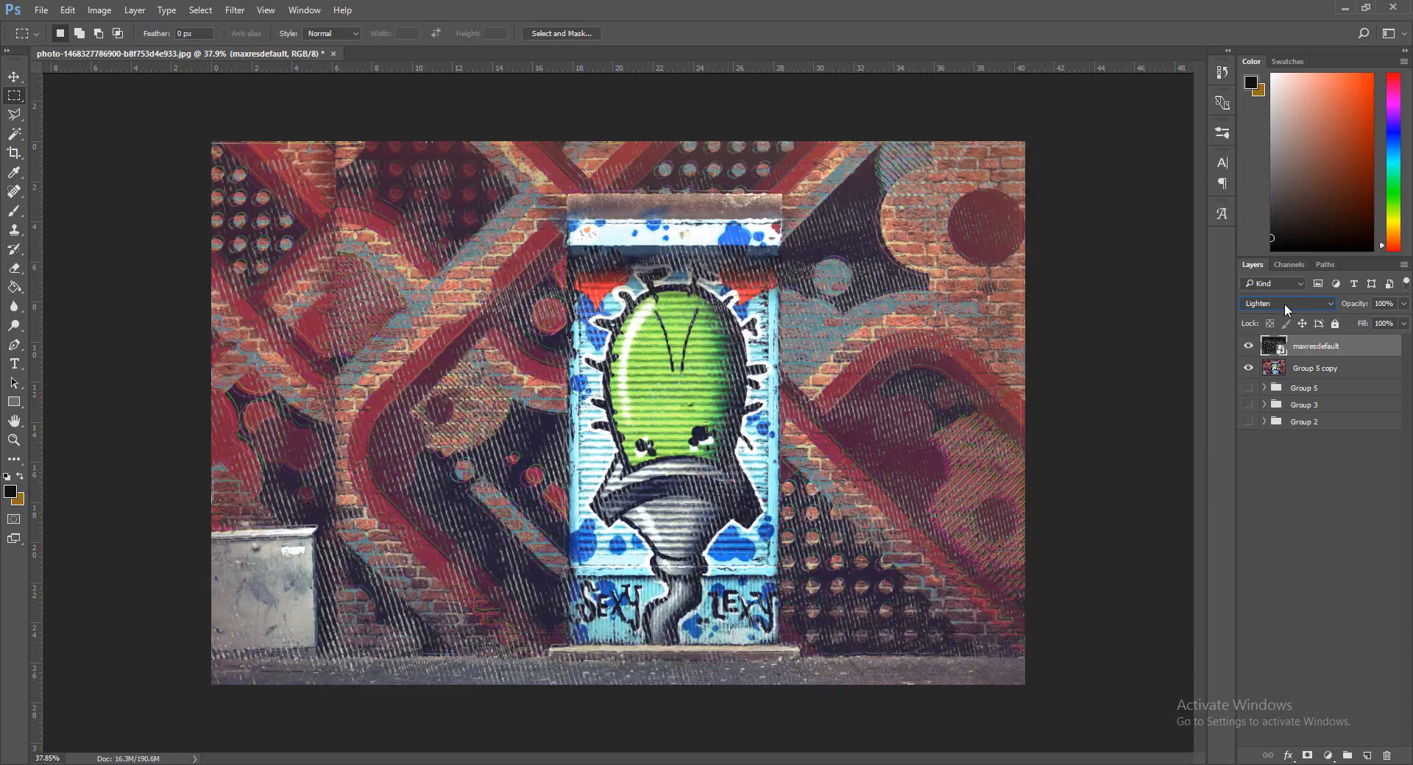
scroll(1286, 306, "down", 2)
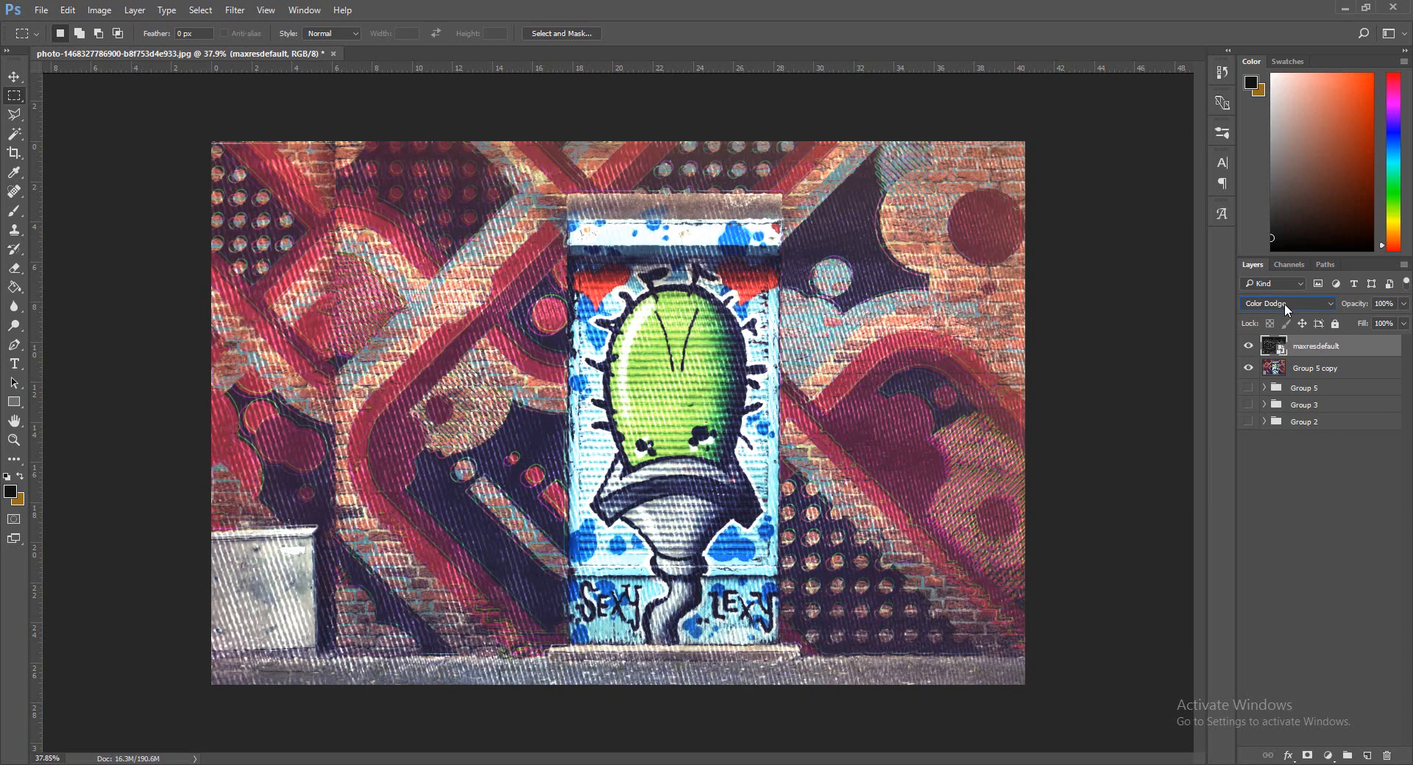
left_click(1316, 556)
left_click(1327, 345)
left_click(1348, 316)
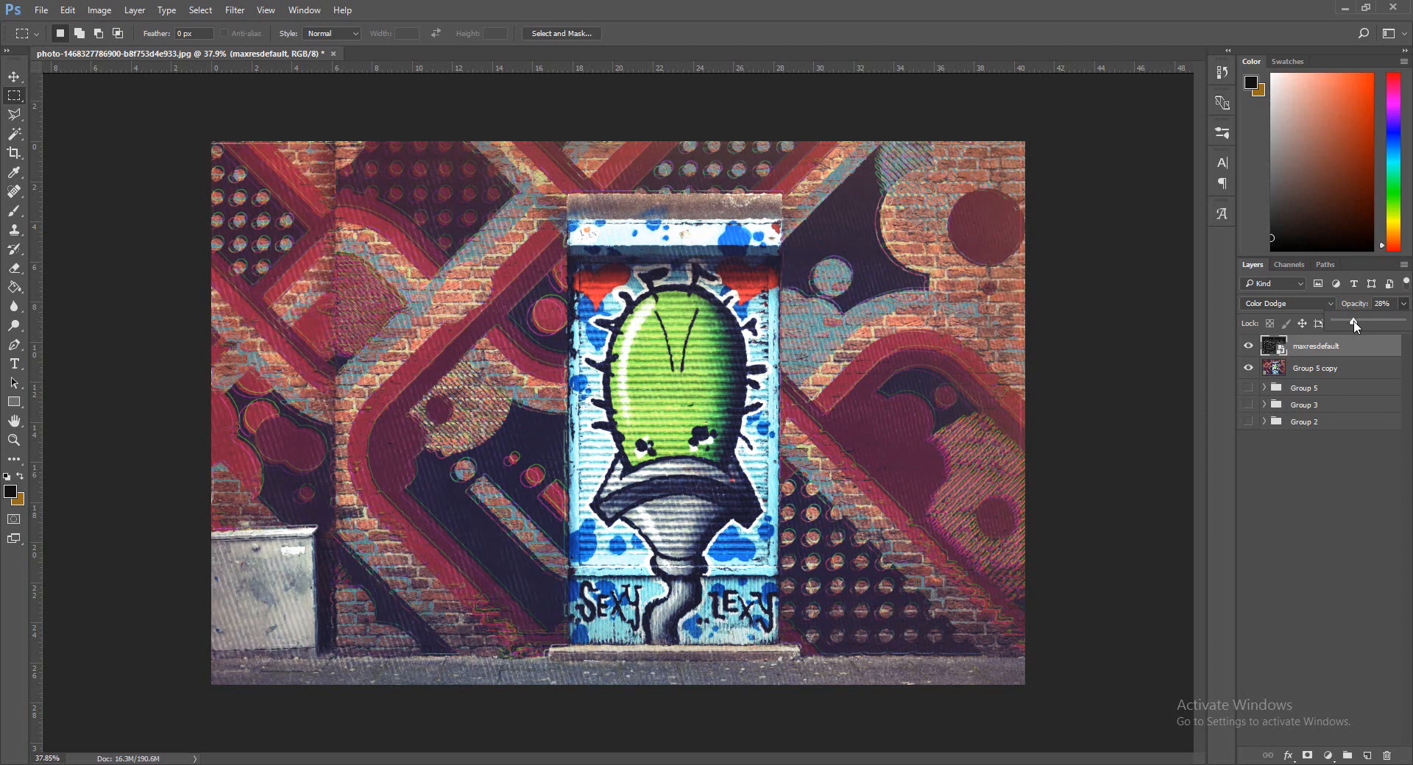
left_click(1328, 484)
Group the maxresdefault texture layer together with the Group 5 copy layer.
left_click(1301, 352)
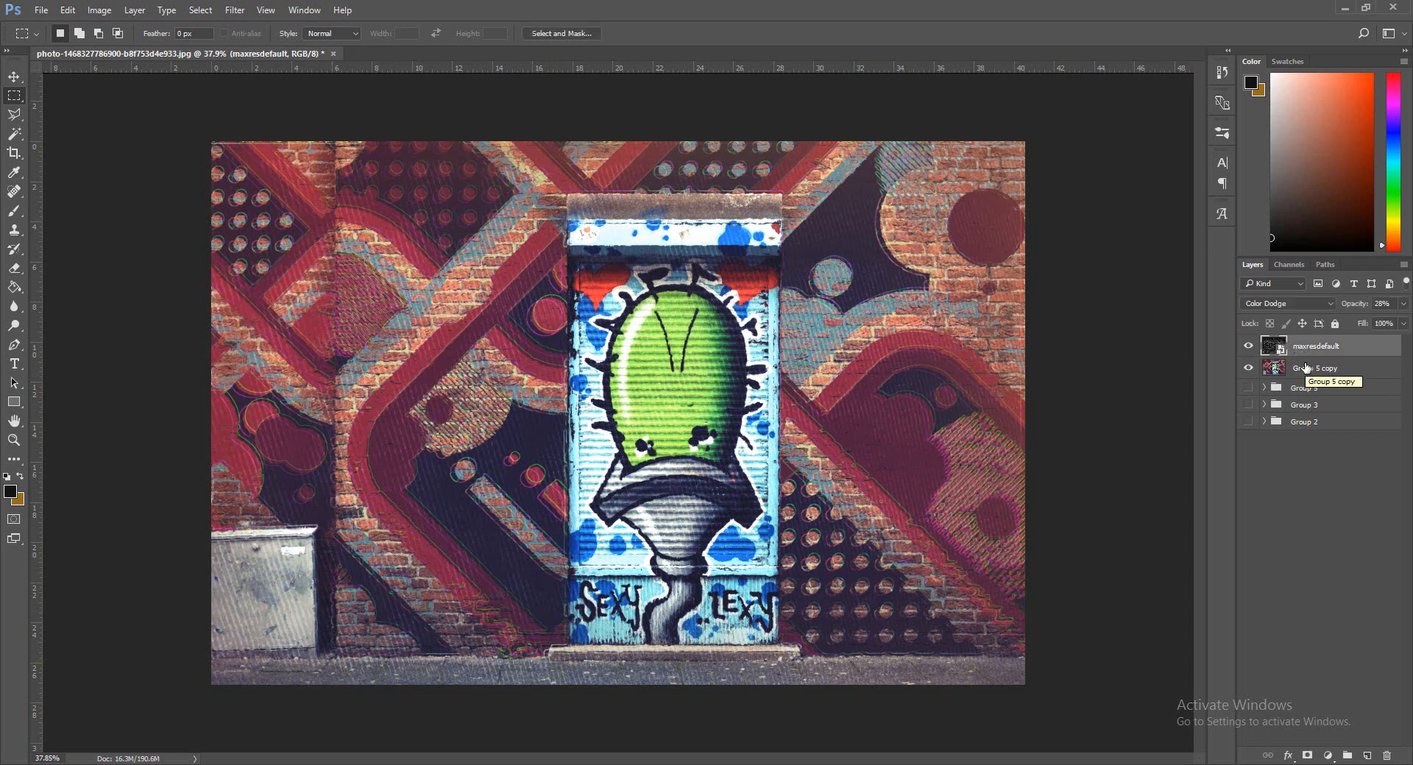
left_click(1307, 368, "shift")
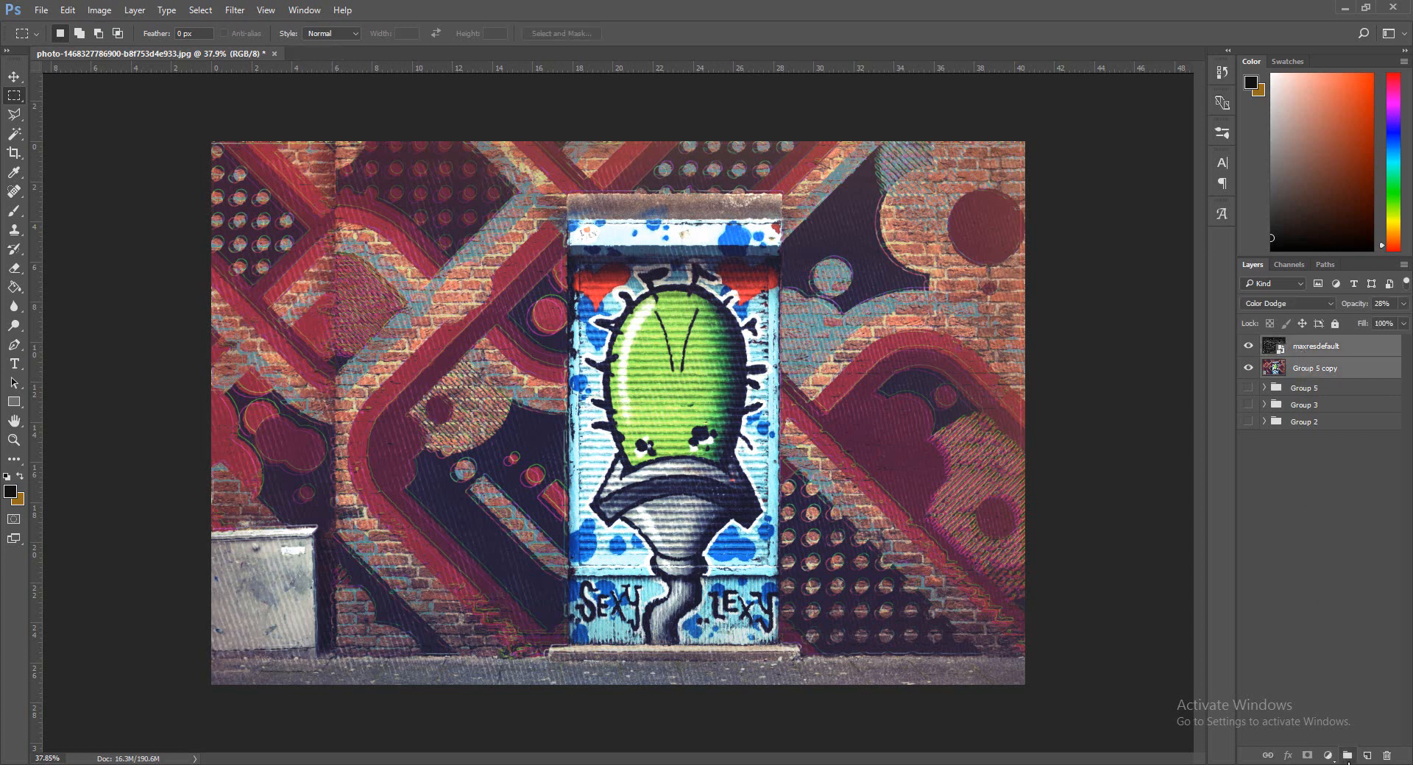
left_click(1347, 756)
Duplicate Group 6, hiding the original, and merge the duplicate into a single layer.
key("ctrl+j")
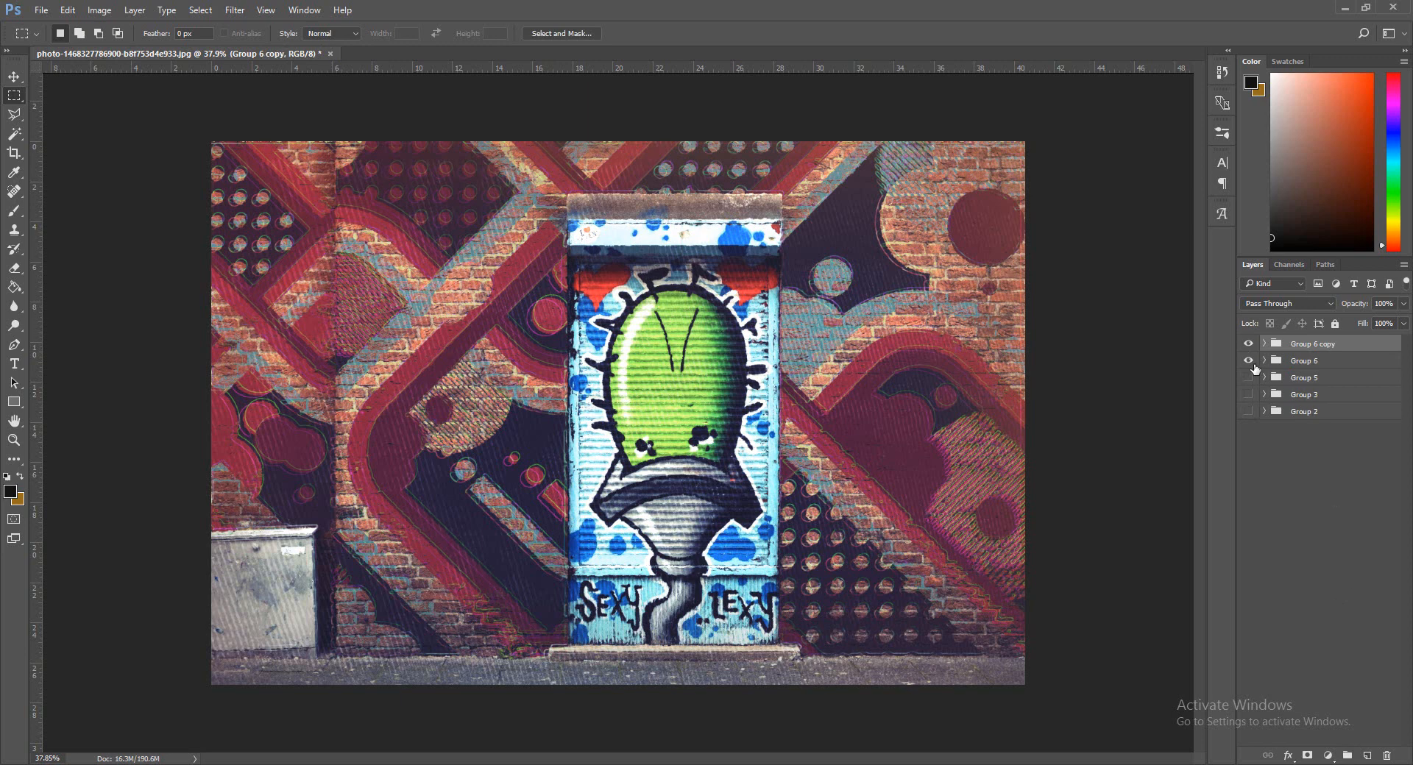
right_click(1307, 343)
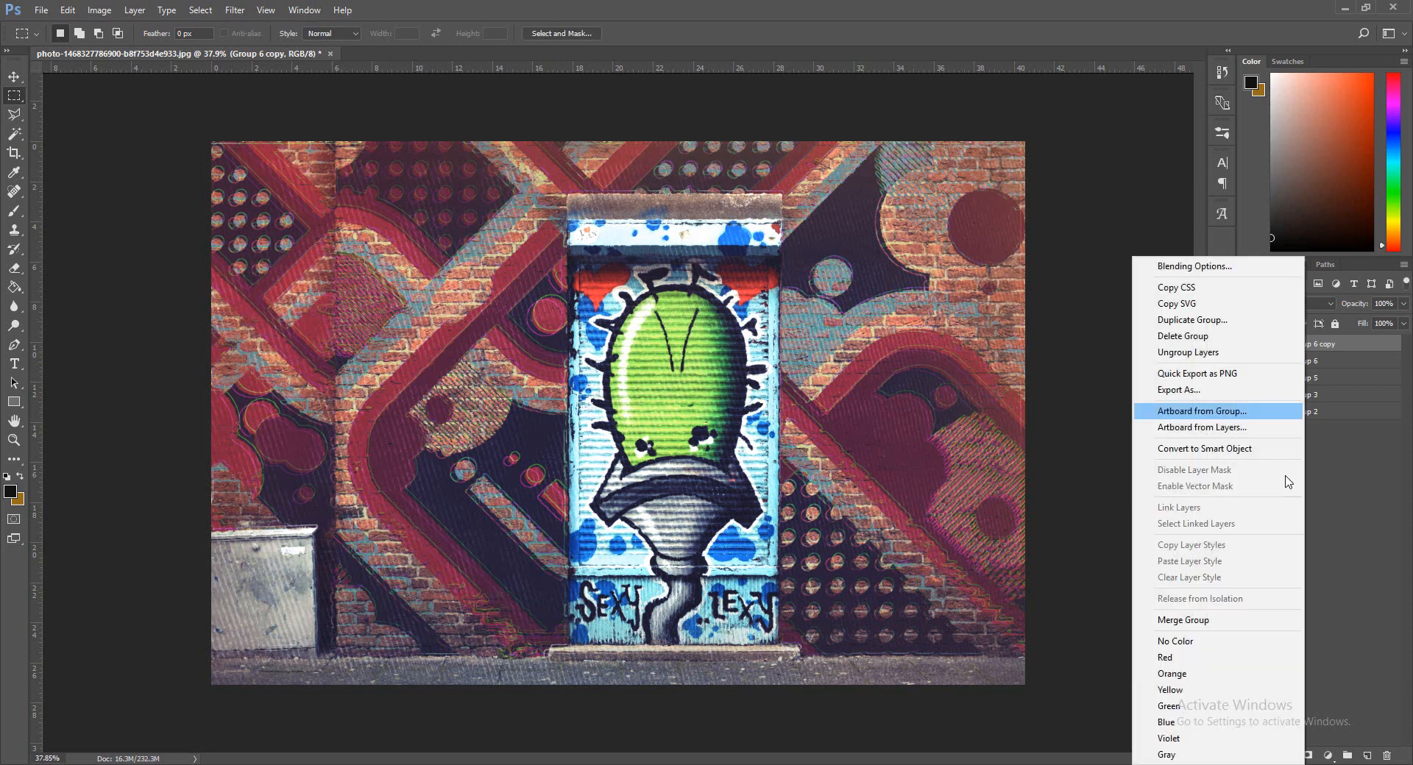
left_click(1238, 619)
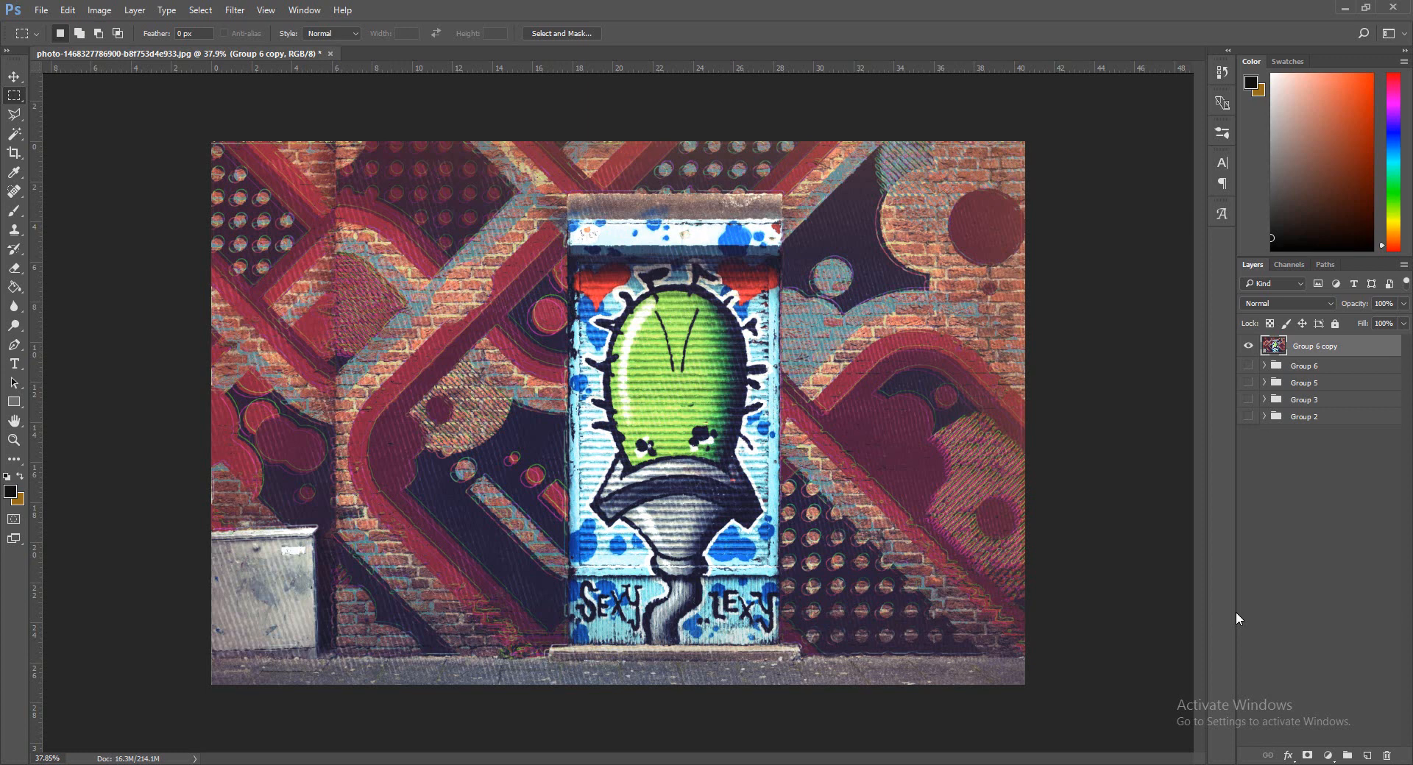
Move the Background copy layer out of Group 2 to the bottom of the layer stack, then collapse Group 2.
left_click(1264, 417)
mouse_move(1308, 509)
left_mouse_down()
mouse_move(1318, 550)
mouse_move(1327, 515)
left_mouse_up()
double_click(1322, 536)
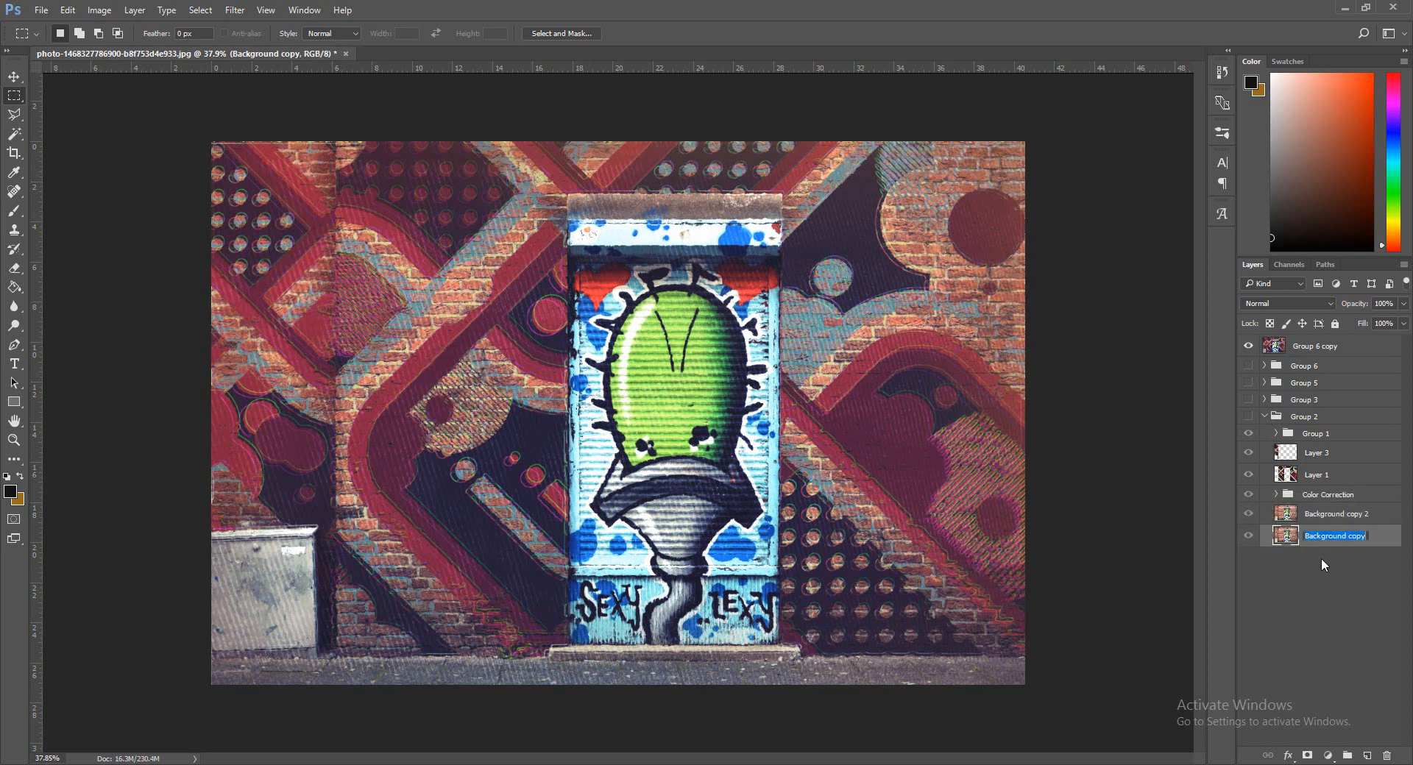
key("Return")
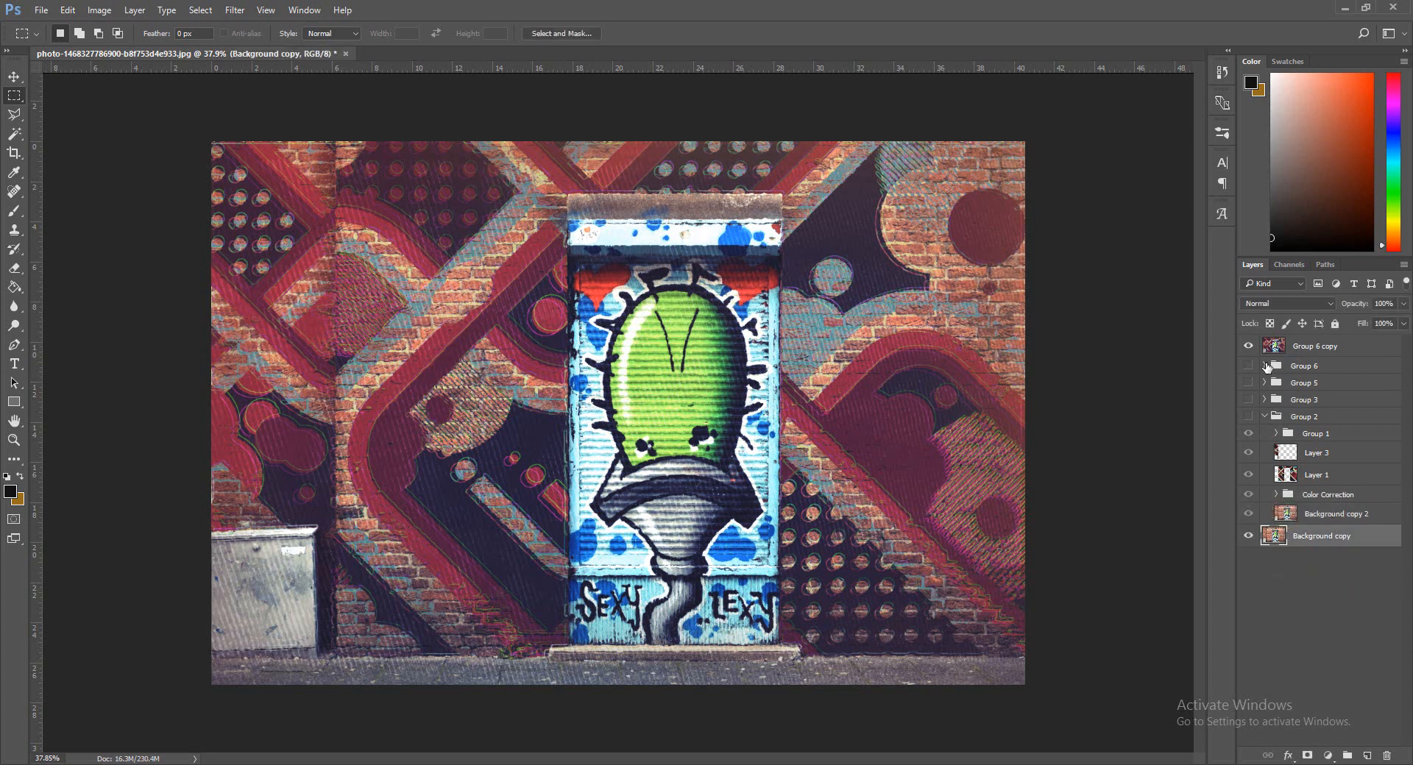
left_click(1264, 417)
Combine Group 6, Group 5, Group 3 and Group 2 into one parent group and hide it.
left_click(1304, 417)
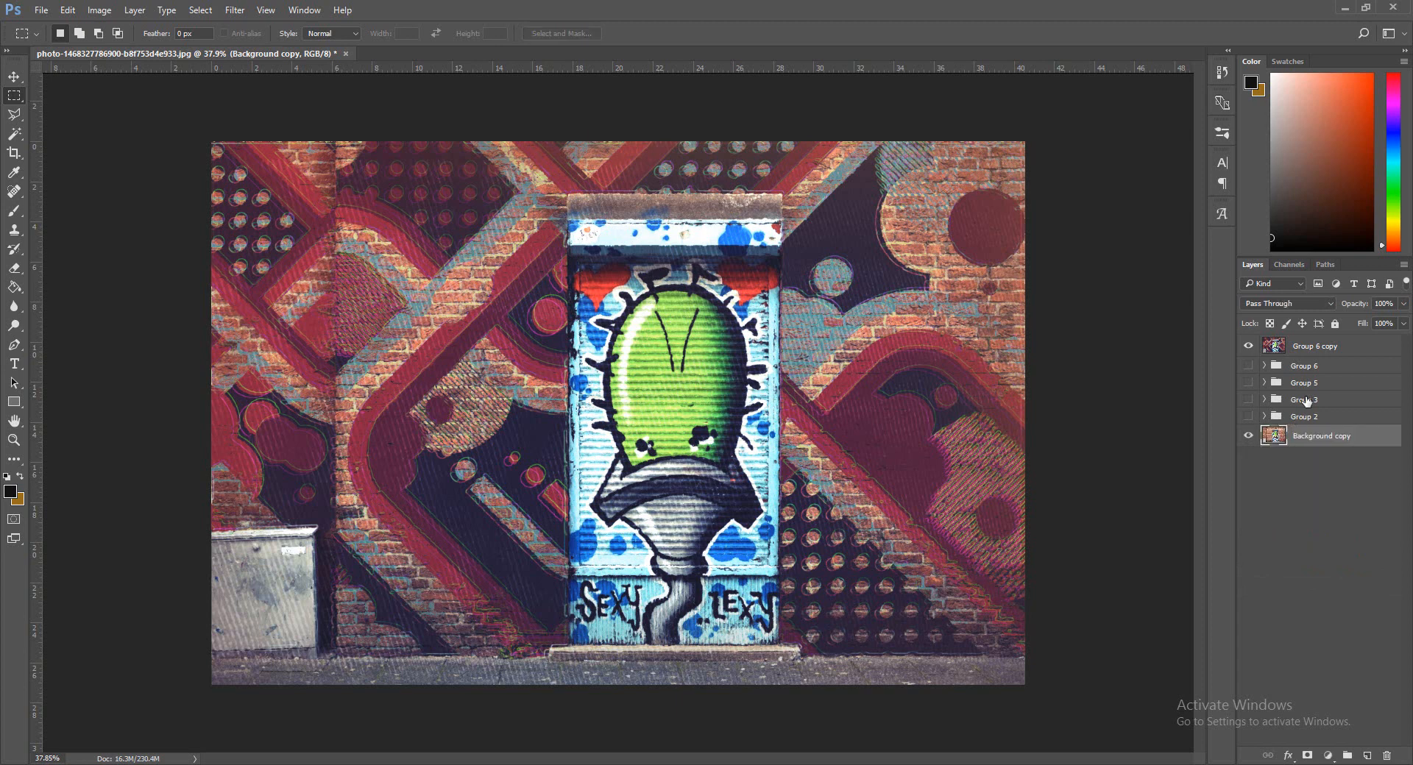
left_click(1314, 346, "shift")
left_click(1317, 355, "ctrl")
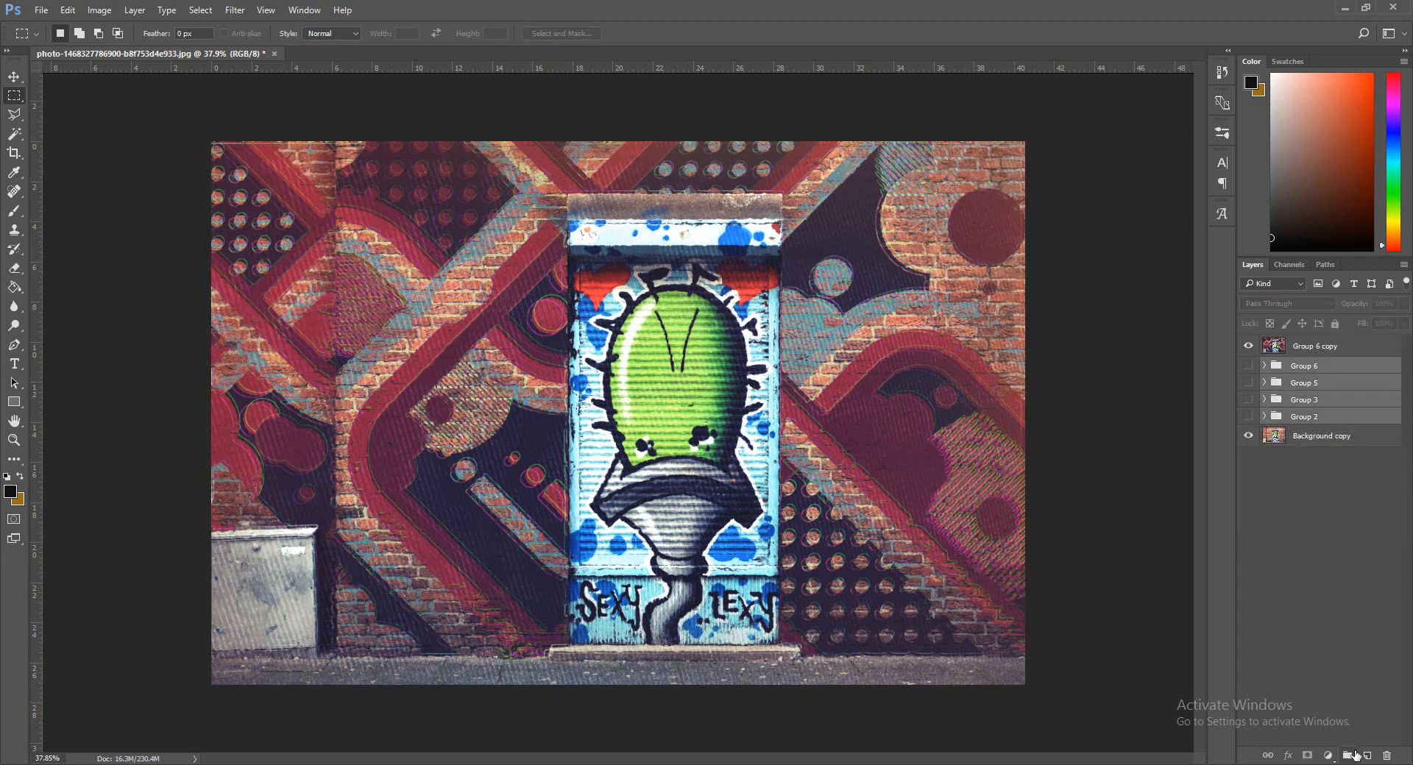
left_click(1348, 756)
left_click(1249, 366)
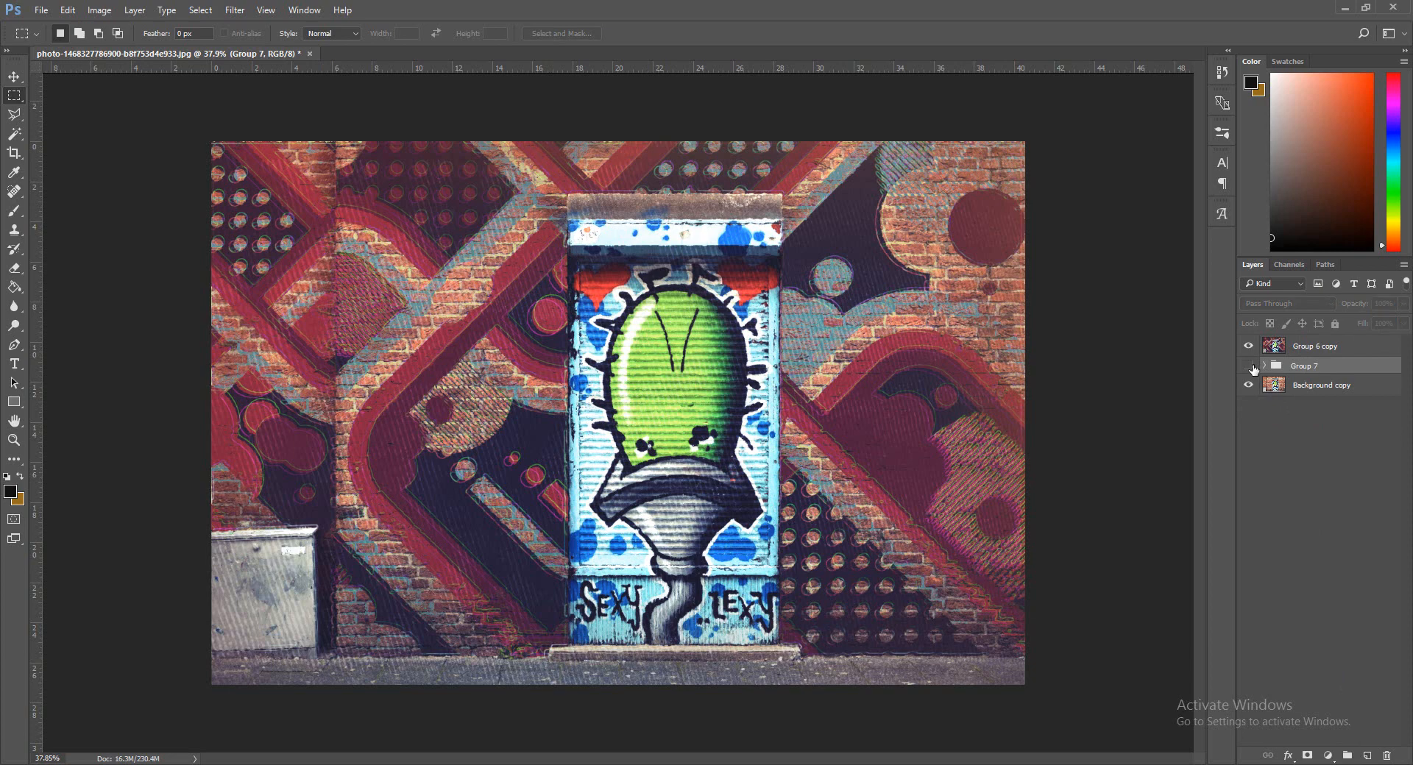
Compare the edited wall with the original photo by toggling the visibility of the Group 6 copy layer.
left_click(1260, 347)
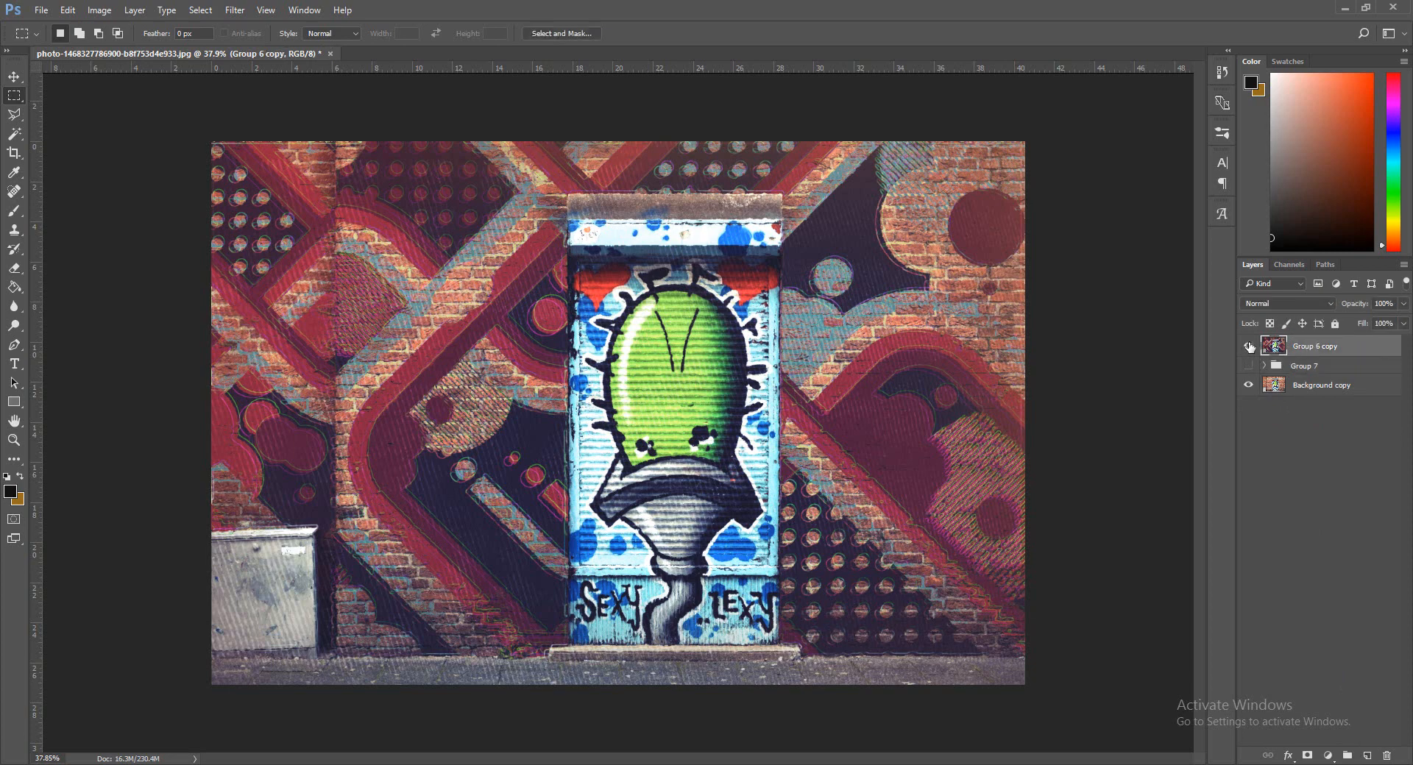
left_click(1249, 347)
left_click(1249, 346)
left_click(1249, 347)
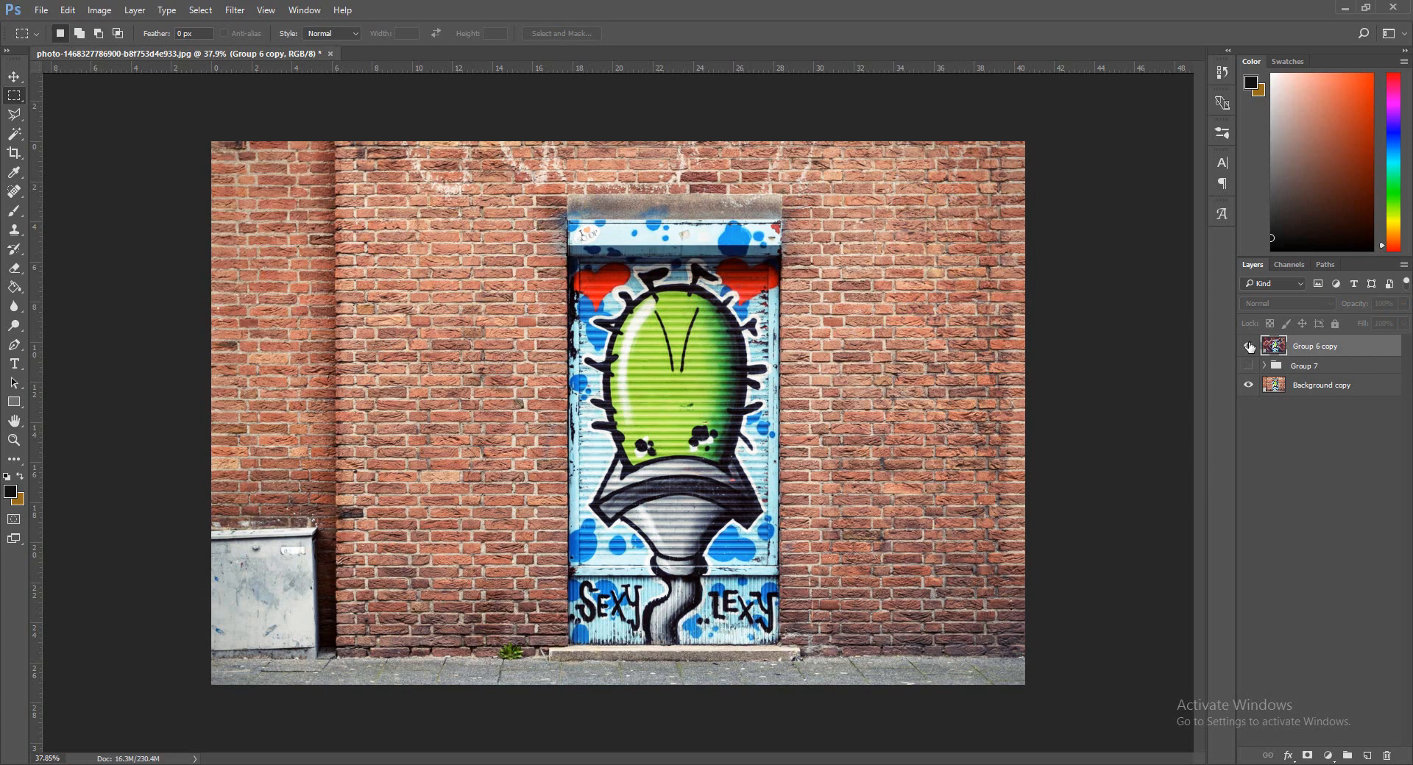
left_click(1249, 346)
left_click(1249, 347)
left_click(1249, 346)
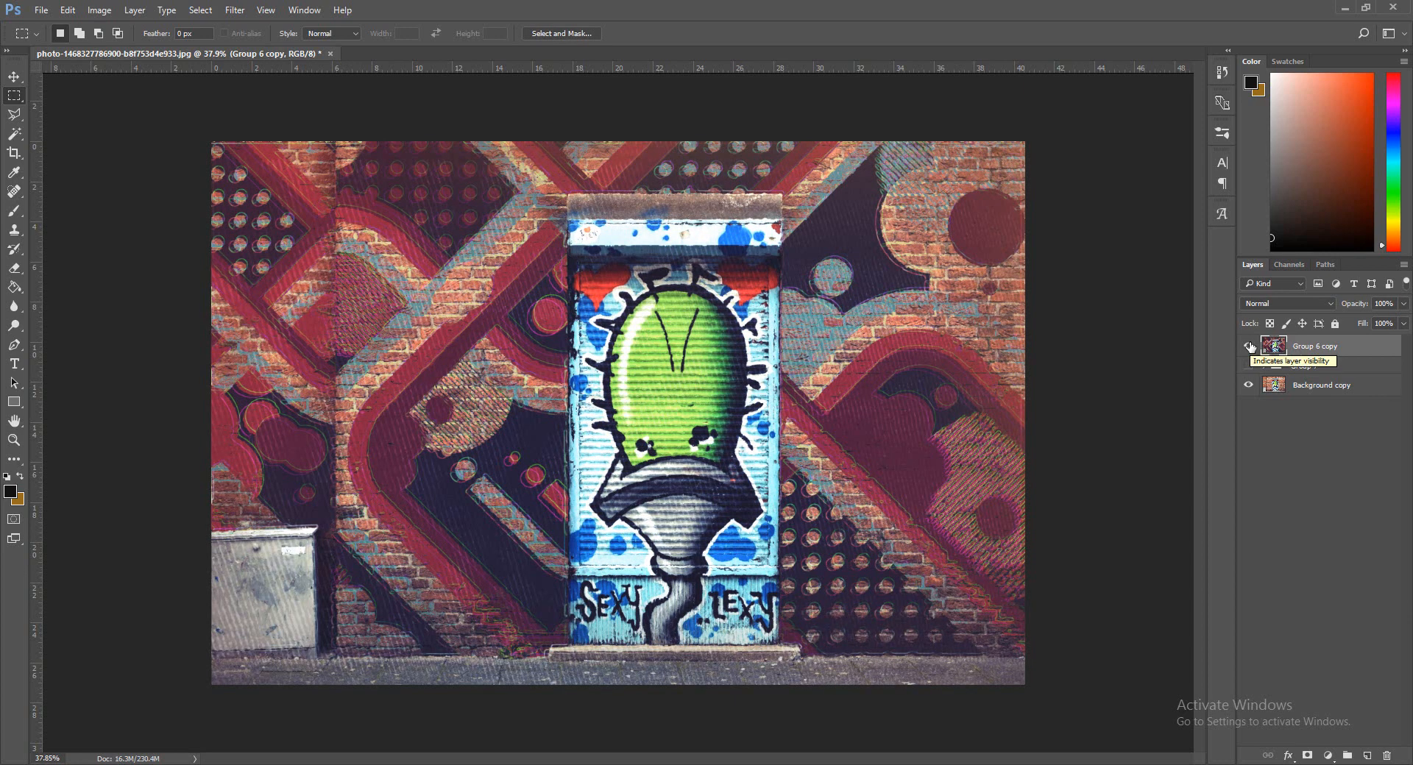
left_click(1249, 346)
left_click(1249, 346)
Add a Brightness/Contrast adjustment layer above Group 6 copy with brightness 31 and contrast 18.
left_click(1329, 756)
left_click(1281, 492)
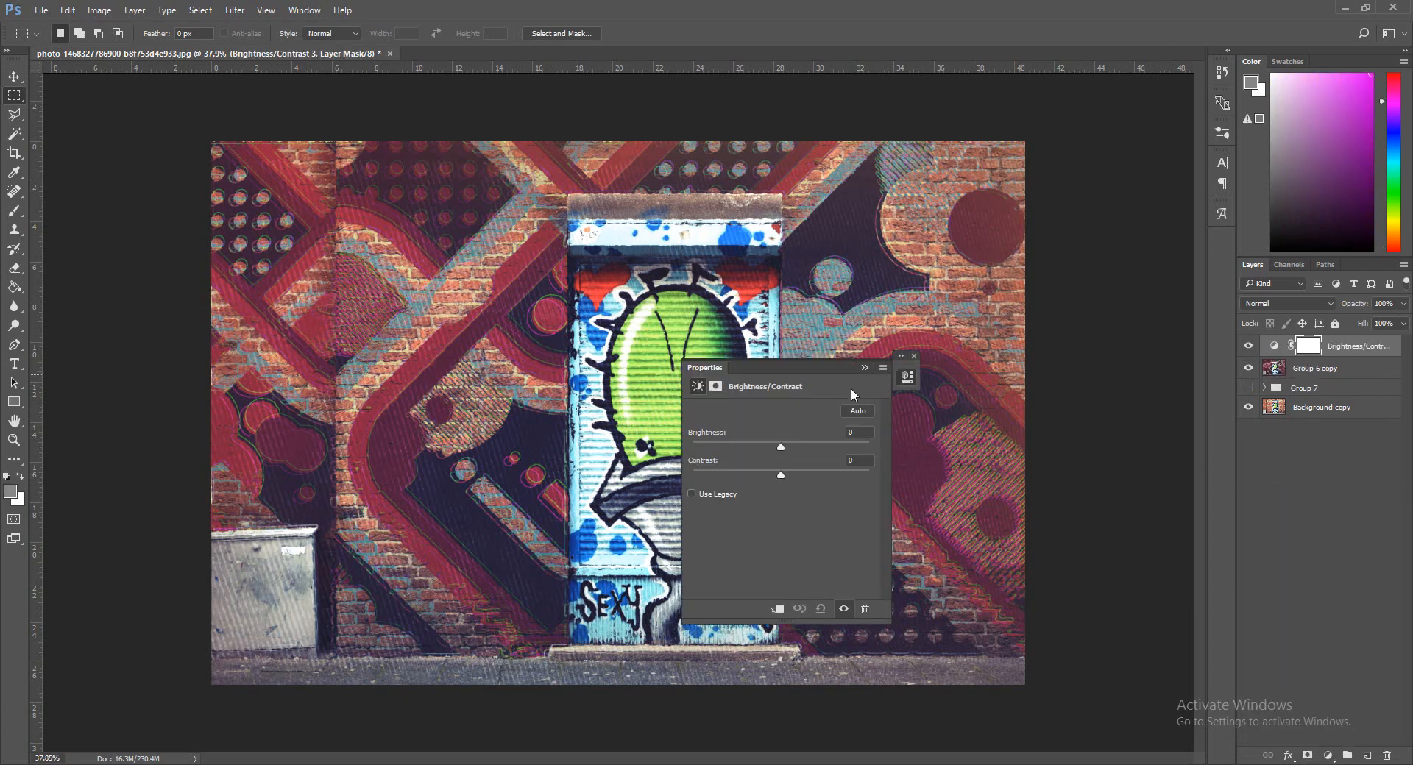
left_click_drag(788, 440, 793, 476)
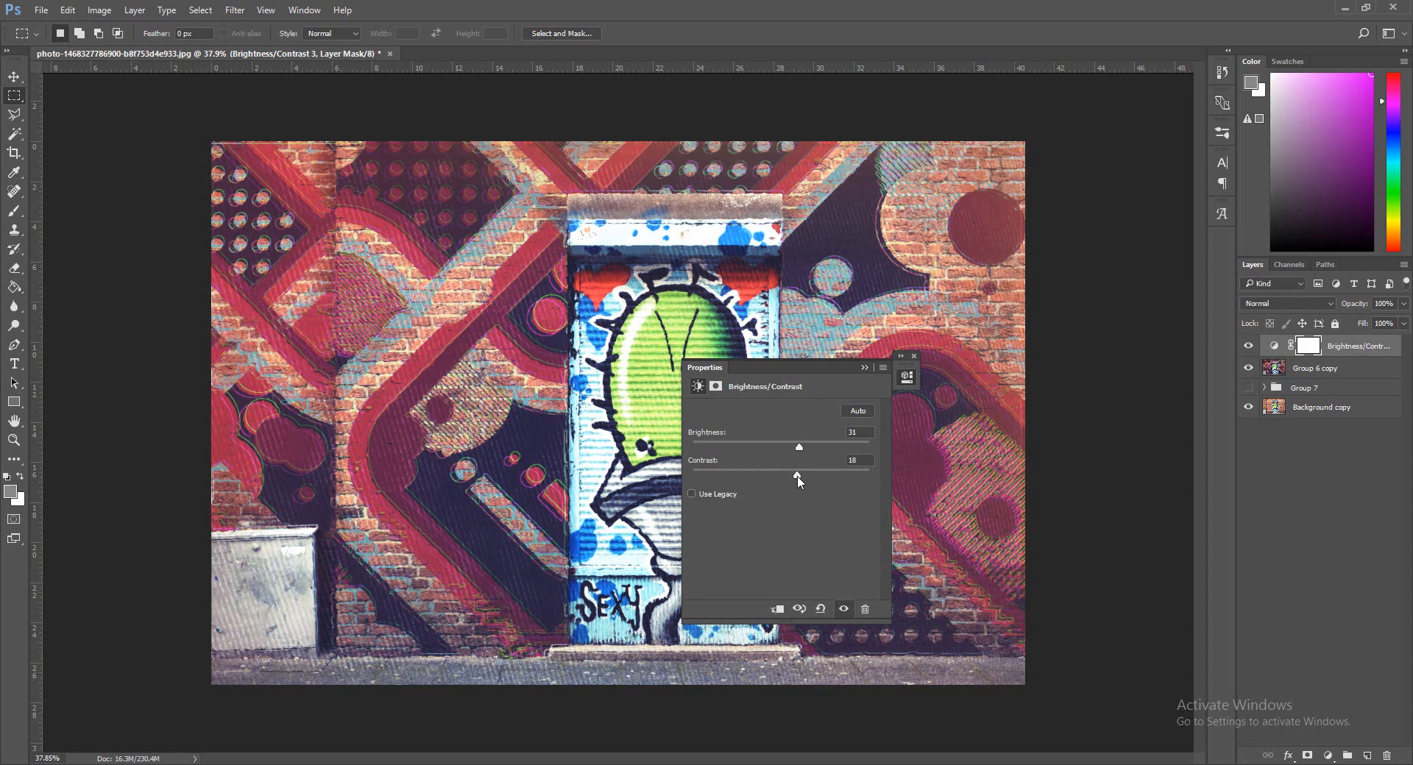
left_click(867, 368)
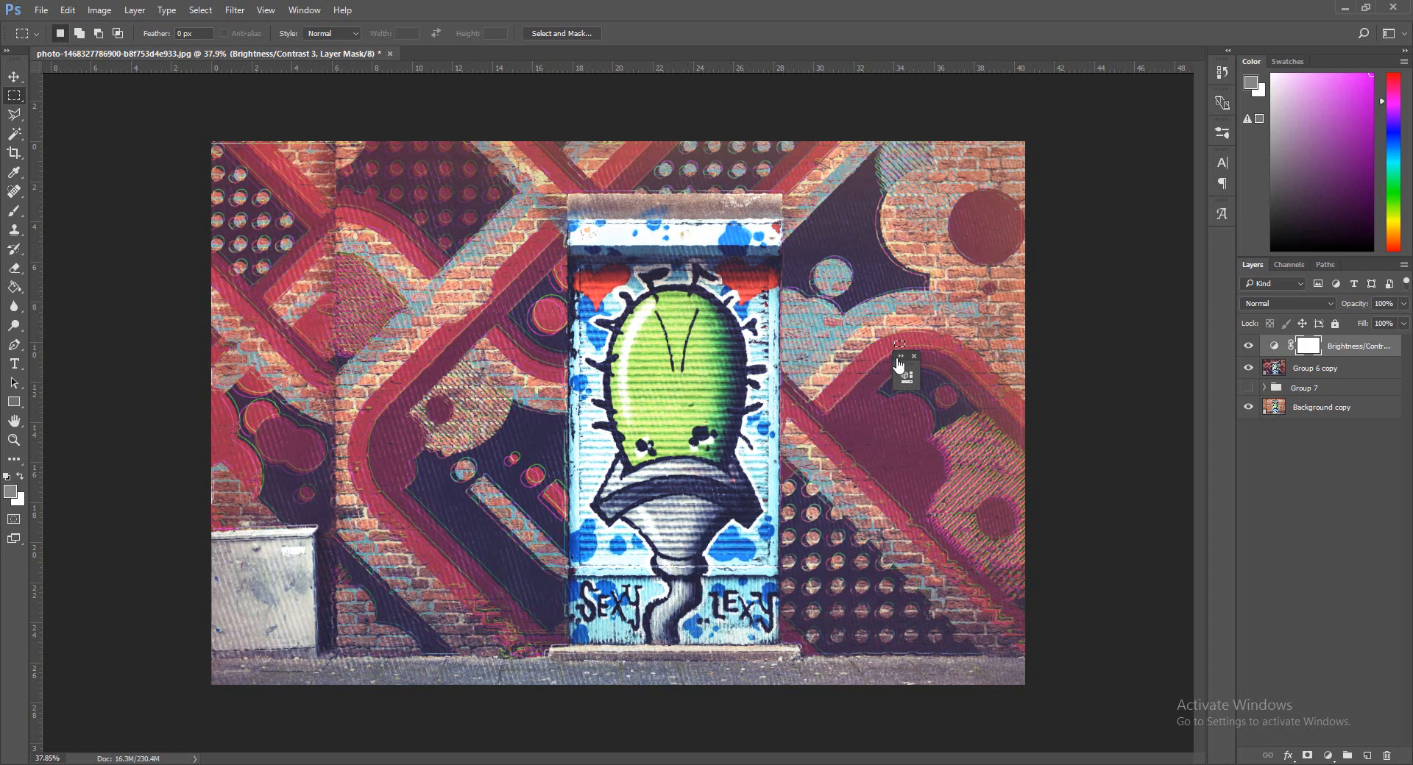
left_click(914, 355)
Group the Brightness/Contrast adjustment with the Group 6 copy layer and merge the group into a single layer.
left_click(1311, 372)
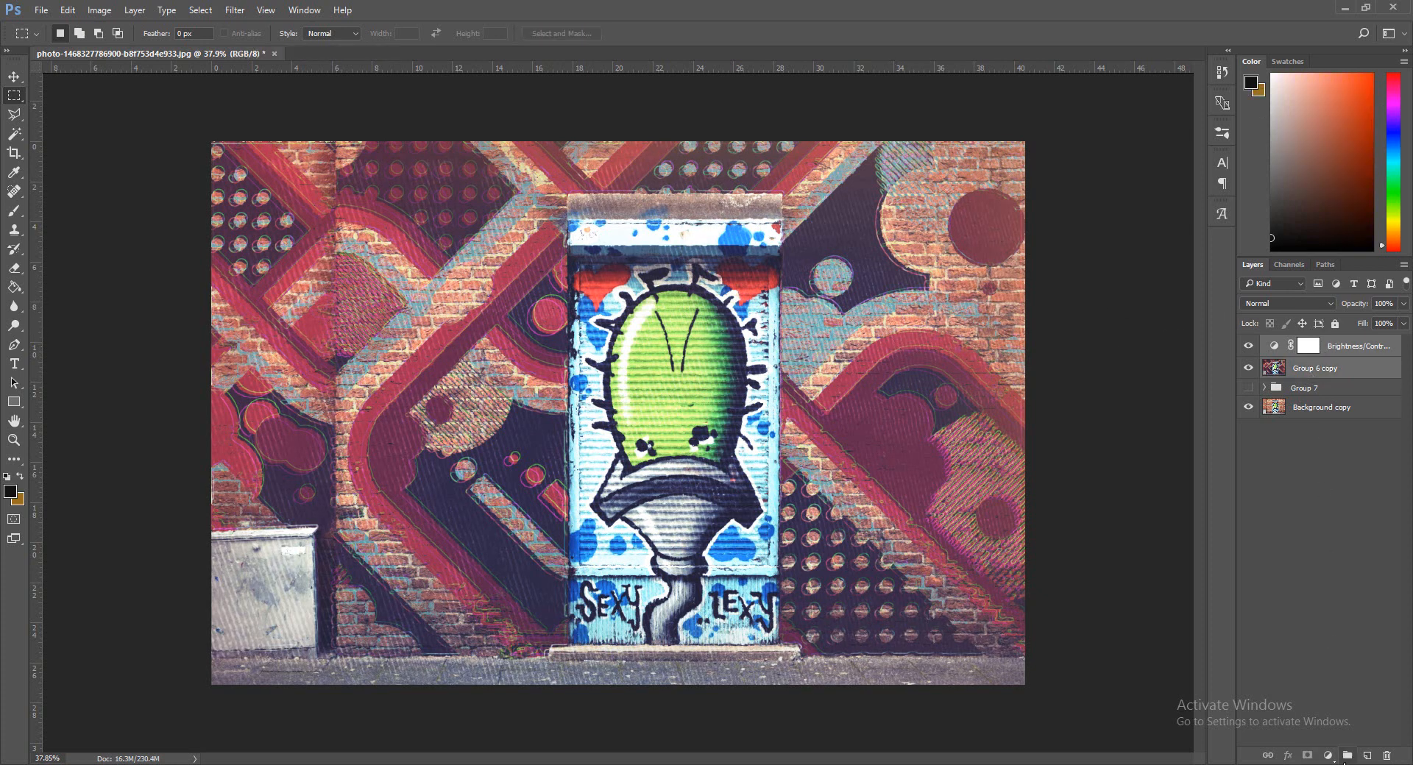
left_click(1348, 756)
right_click(1309, 355)
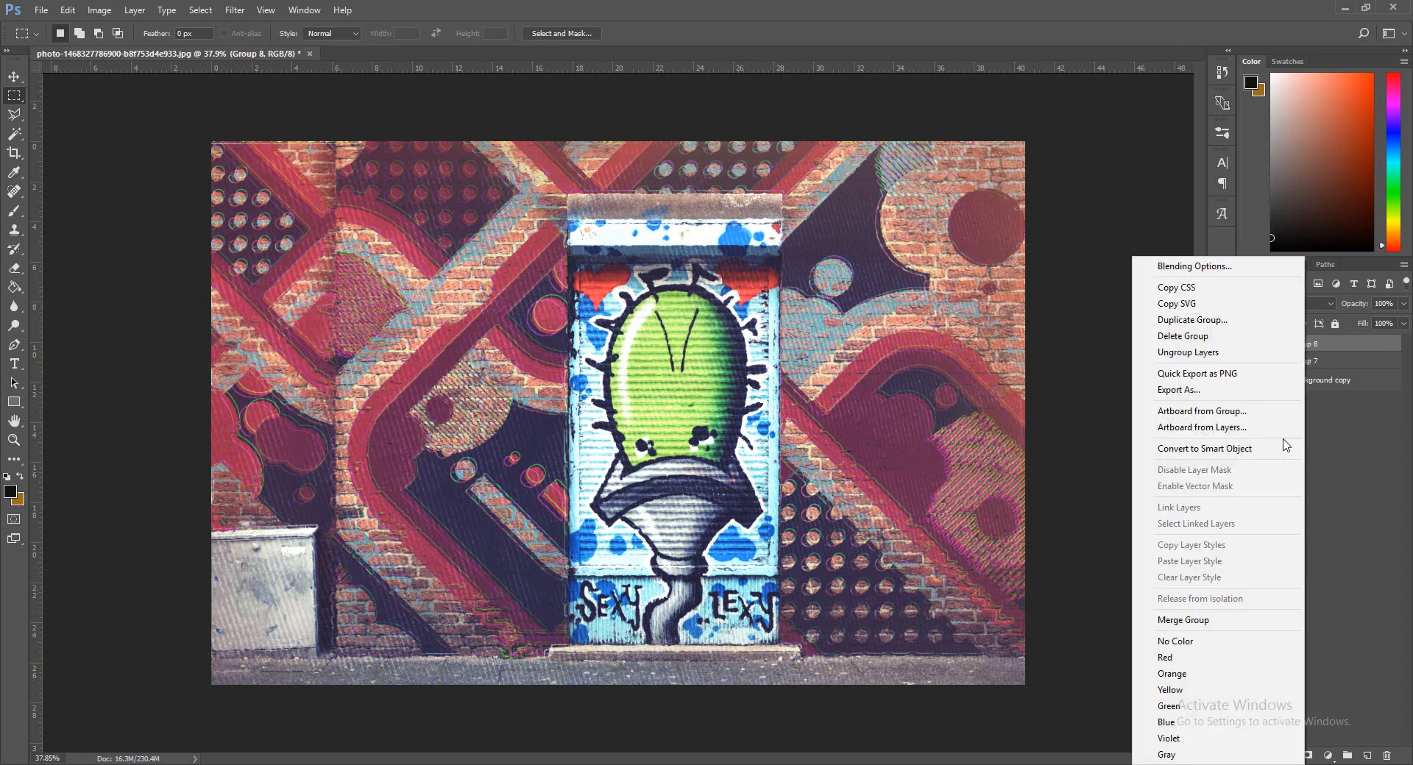
left_click(1231, 622)
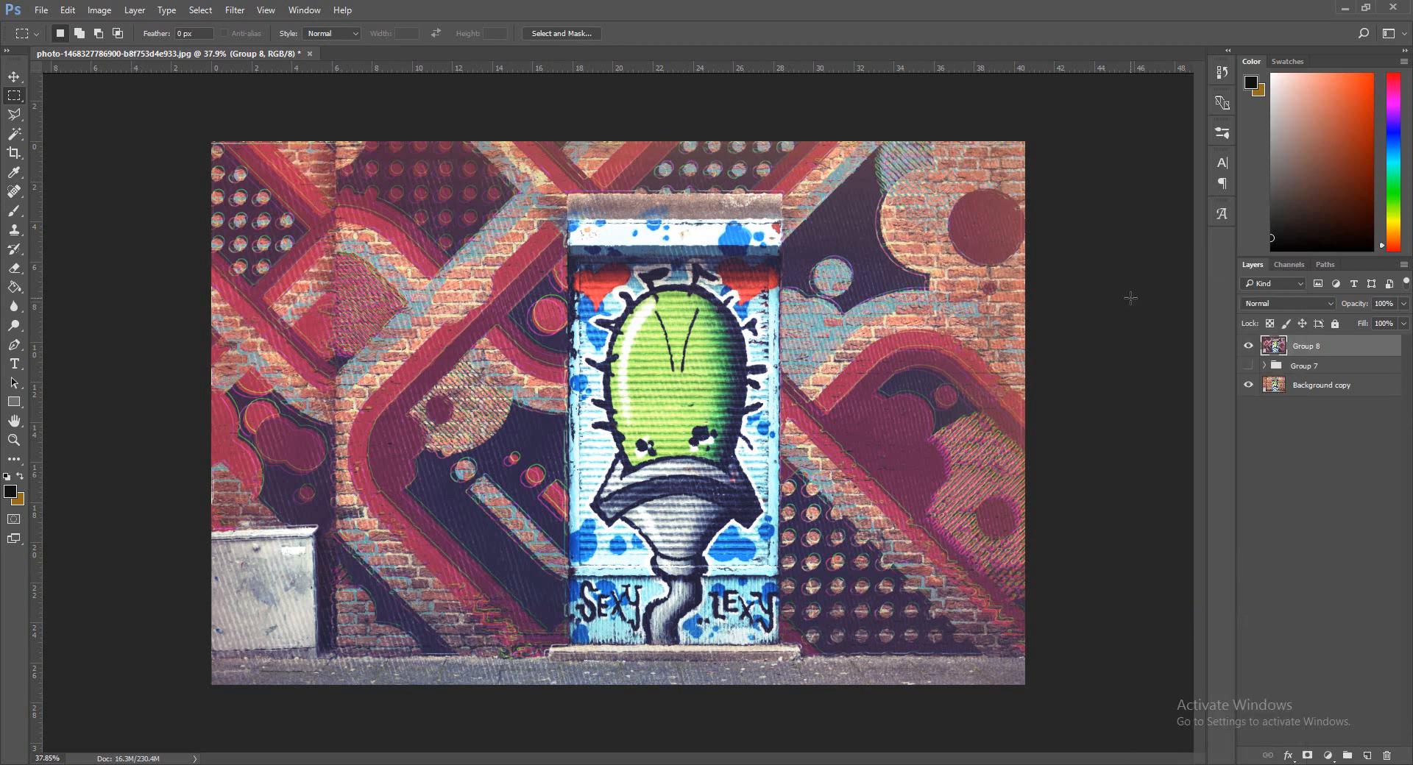